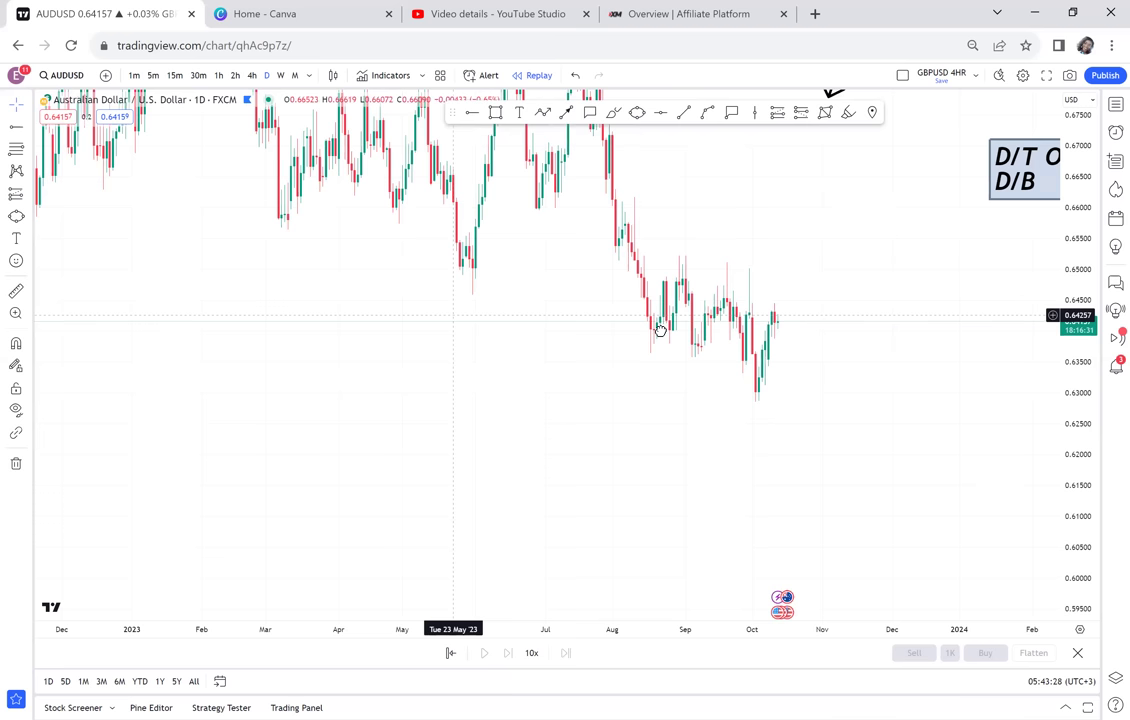
# Draw a grey support zone box across the AUDUSD daily lows near 0.6270–0.6290
pyautogui.click(494, 113)
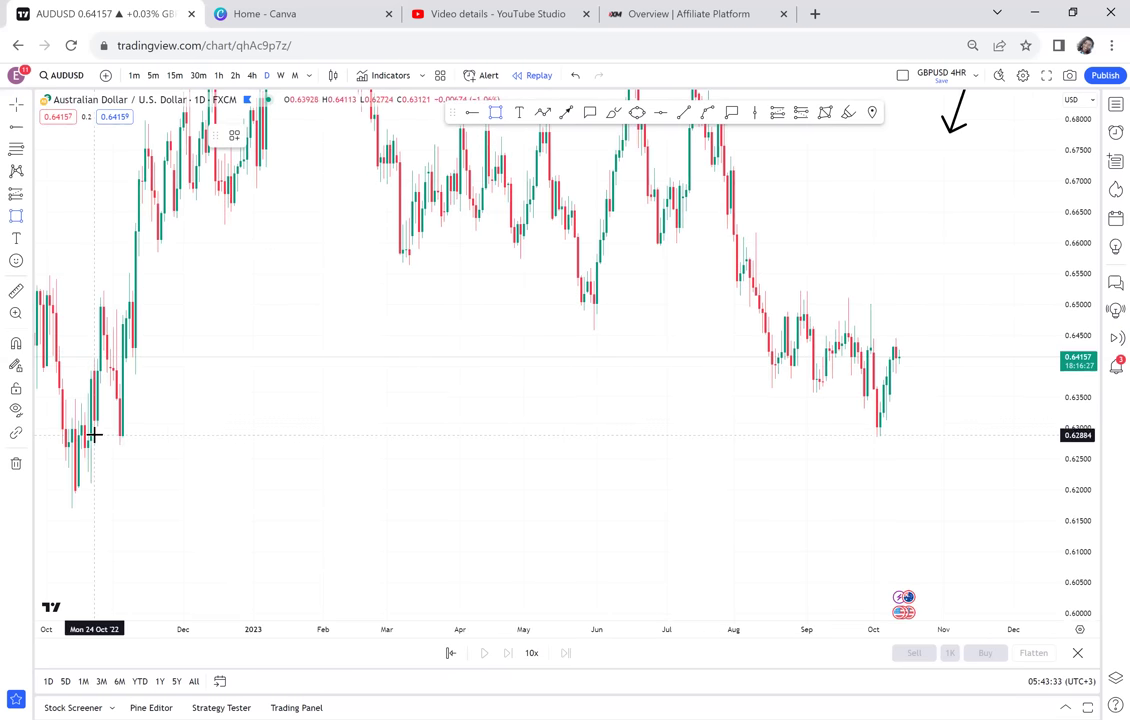
pyautogui.moveTo(93, 434)
pyautogui.mouseDown()
pyautogui.moveTo(895, 475)
pyautogui.moveTo(962, 447)
pyautogui.mouseUp()
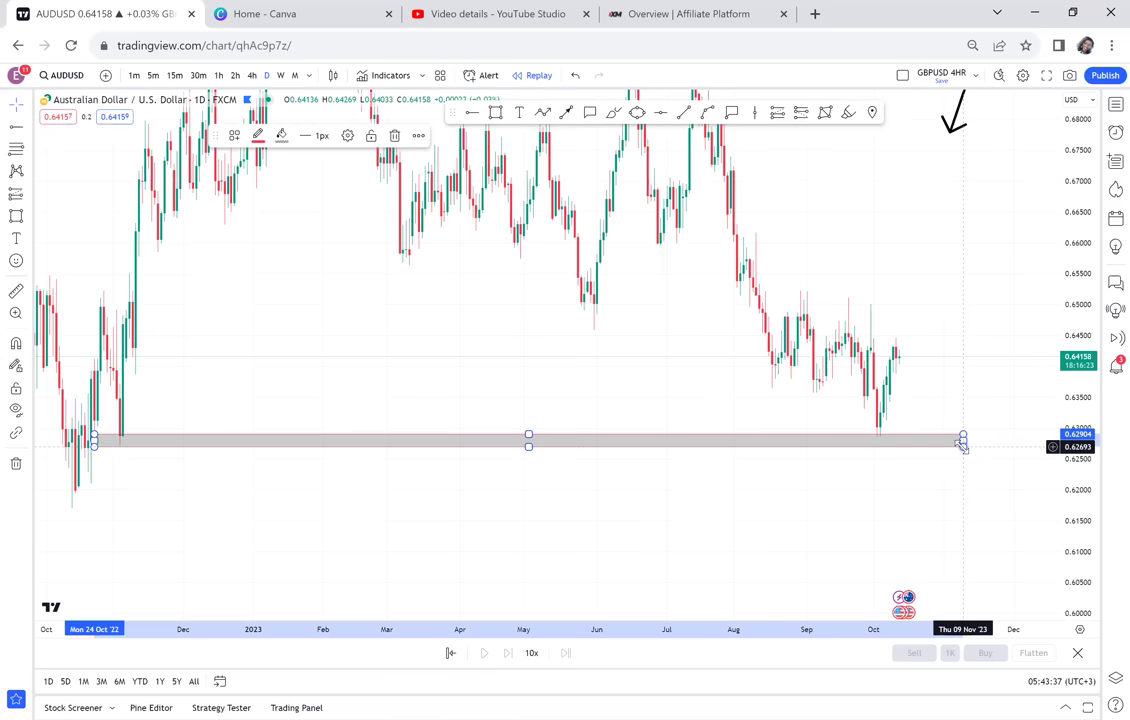
pyautogui.click(883, 465)
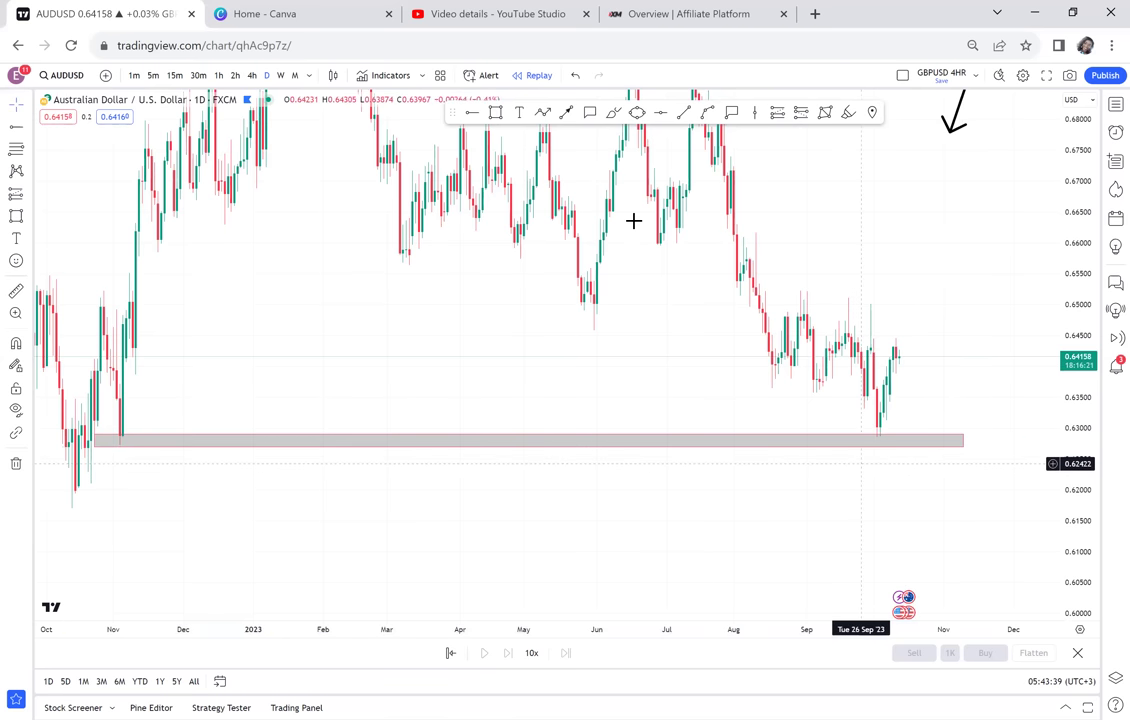
# Circle the November 2022 and October 2023 touches of the zone in yellow
pyautogui.hotkey('alt', 'shift', 'r')
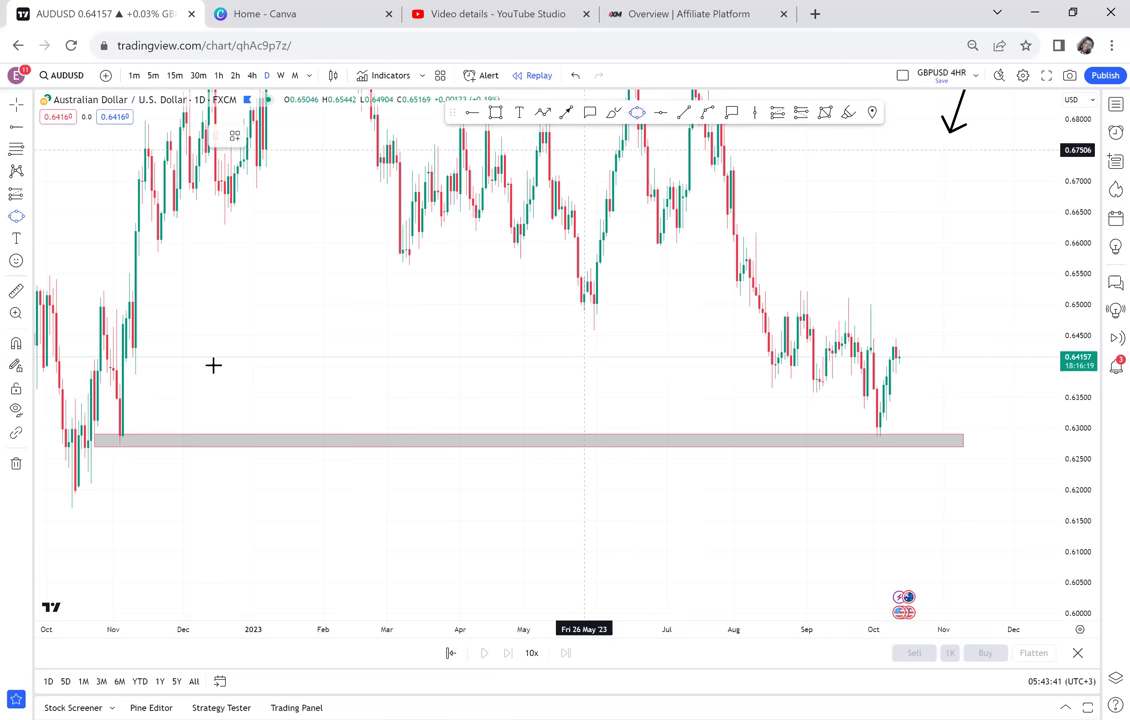
pyautogui.click(99, 442)
pyautogui.click(146, 425)
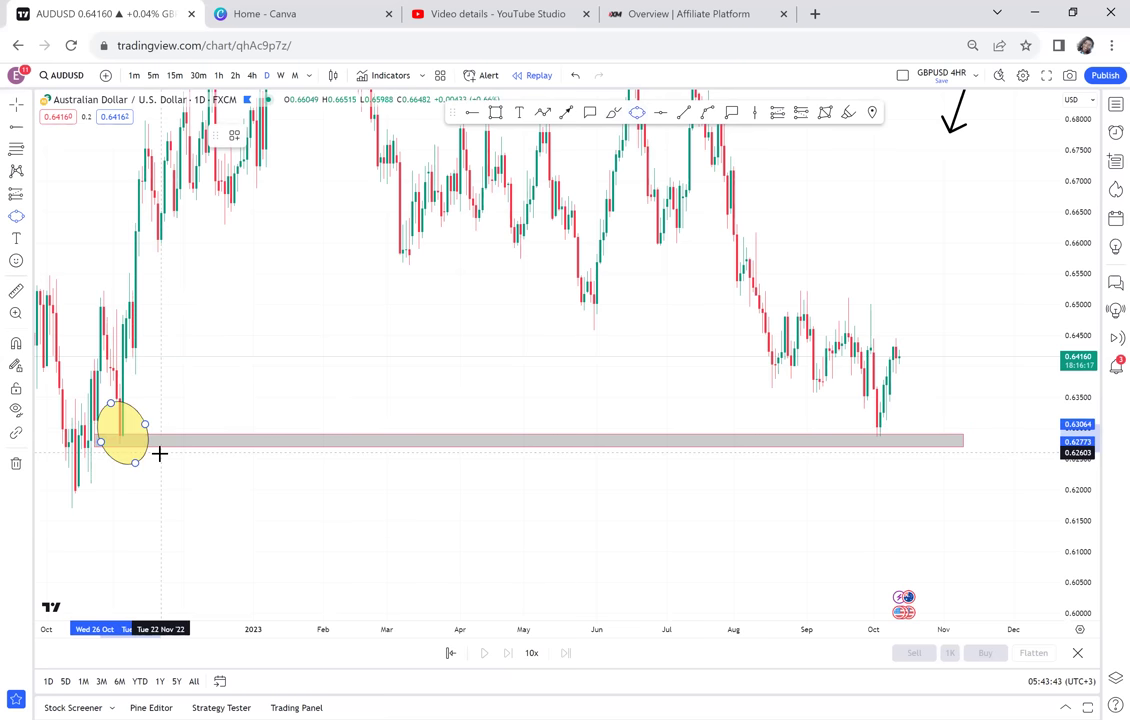
pyautogui.click(159, 451)
pyautogui.click(637, 112)
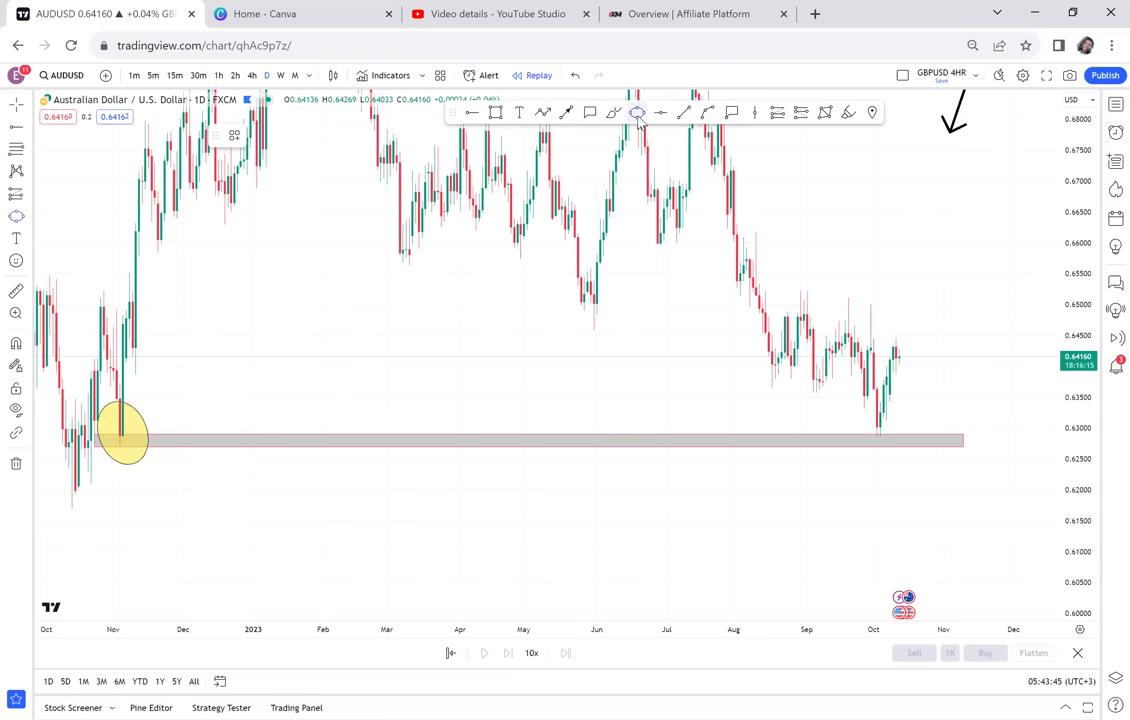
pyautogui.click(855, 439)
pyautogui.click(893, 416)
pyautogui.click(903, 433)
pyautogui.click(918, 237)
pyautogui.moveTo(979, 403); pyautogui.dragTo(1039, 591)
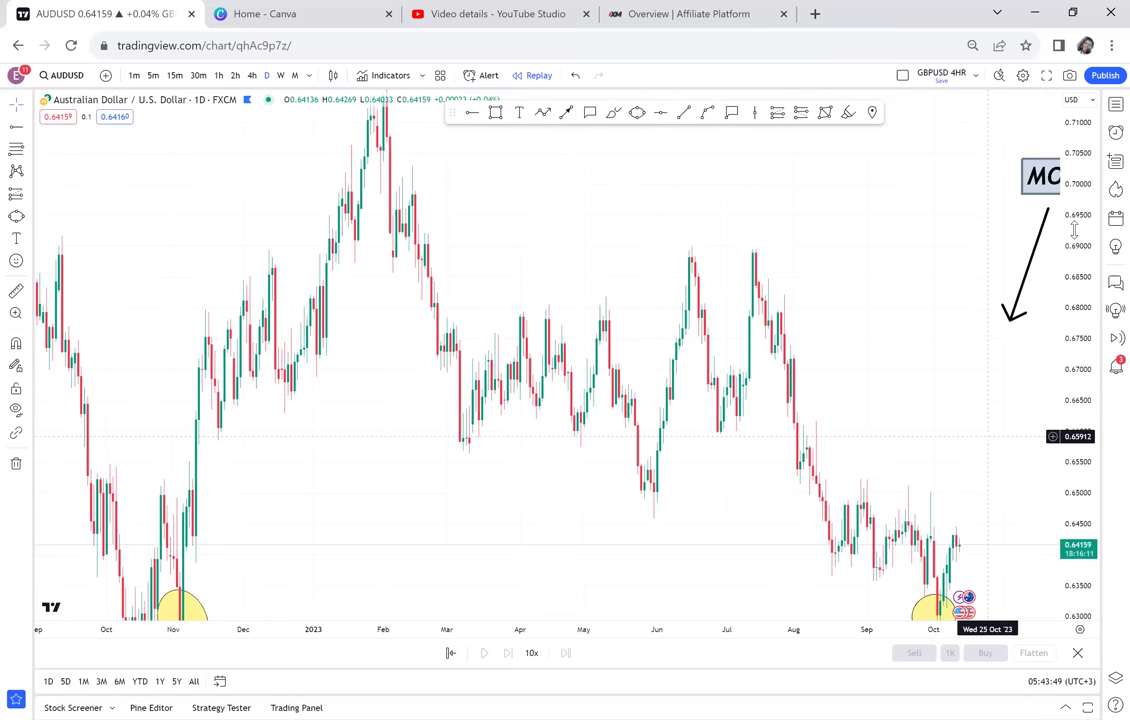
# Add a red level at the February high 0.71580 and measure the range down to the zone
pyautogui.click(659, 113)
pyautogui.click(390, 180)
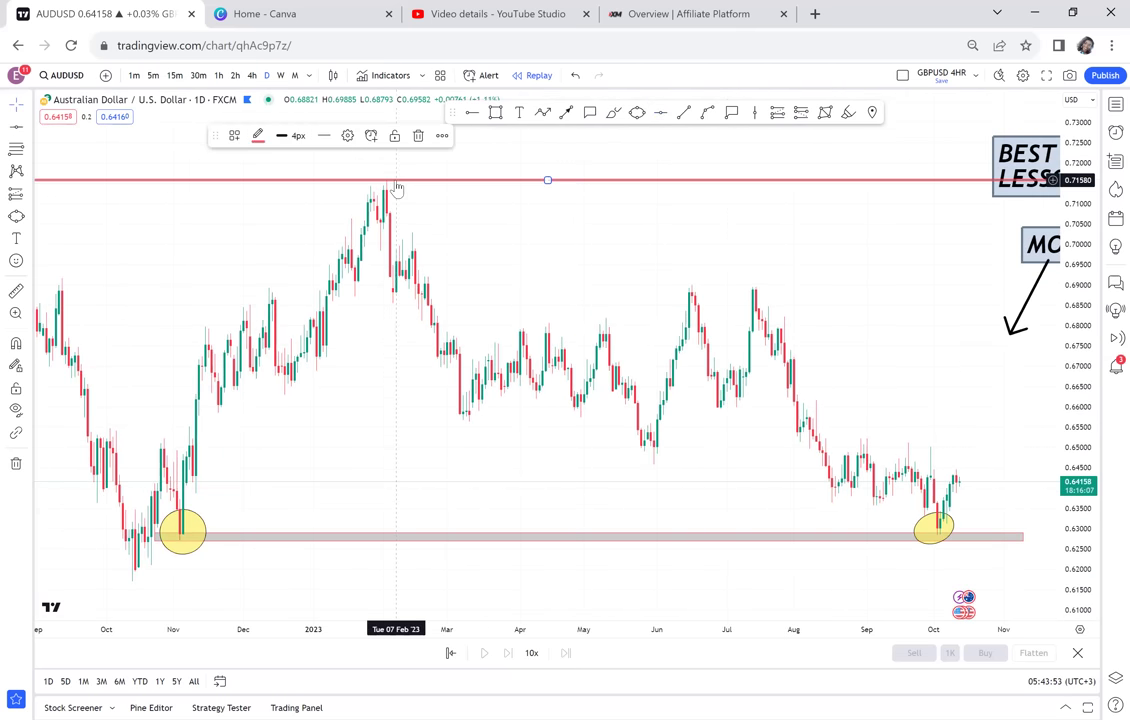
pyautogui.click(152, 538)
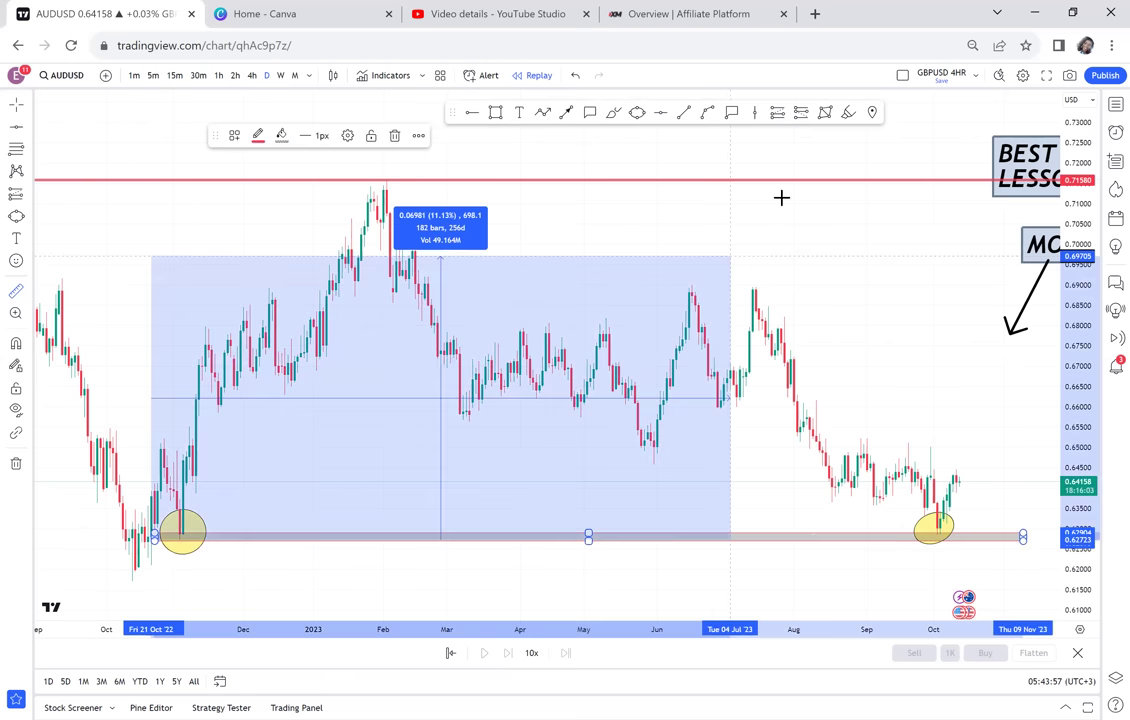
pyautogui.click(809, 180)
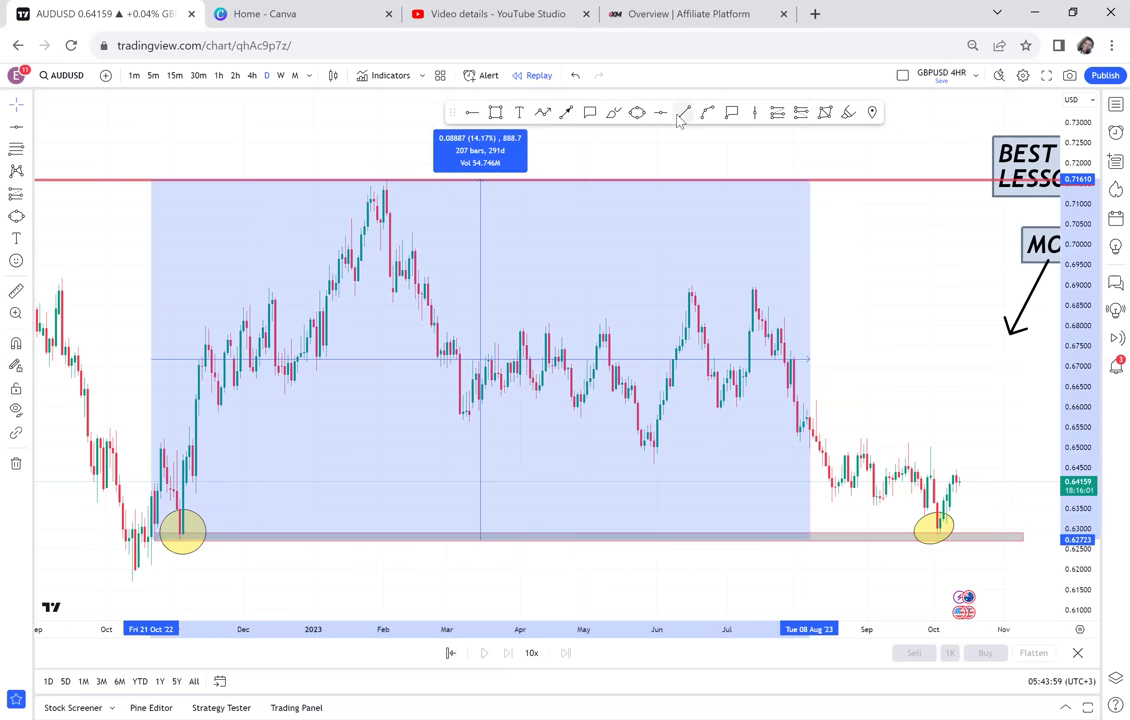
# Add a horizontal level at the 0.67159 midpoint and make it green
pyautogui.click(661, 113)
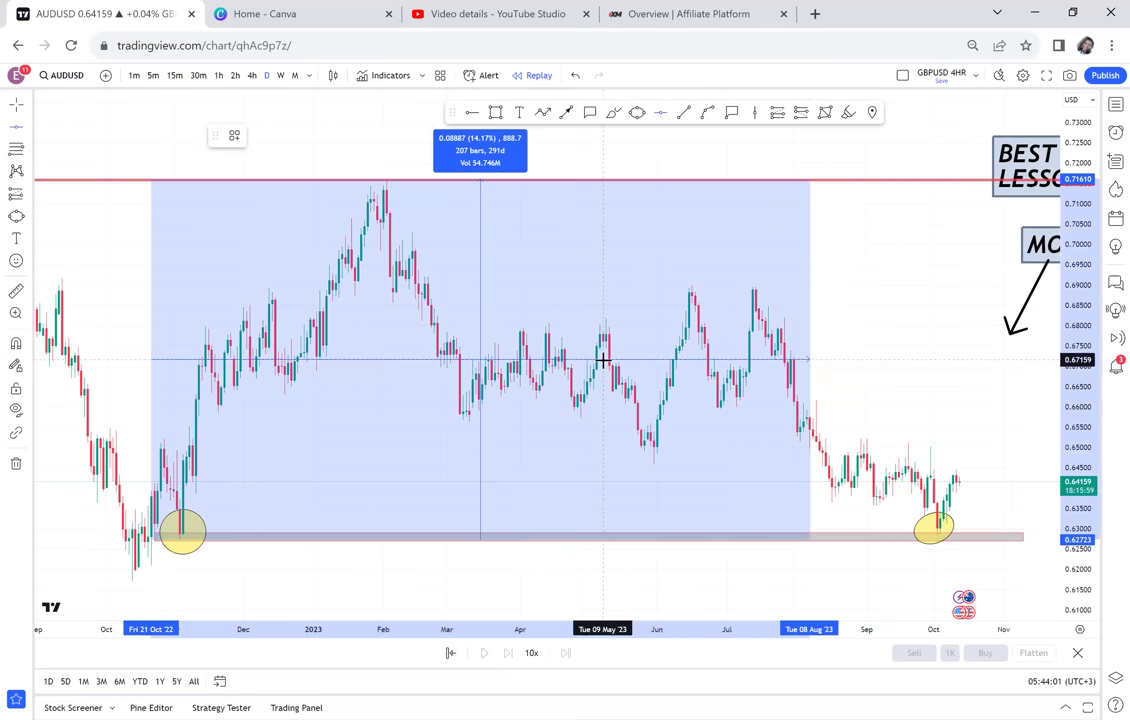
pyautogui.click(547, 360)
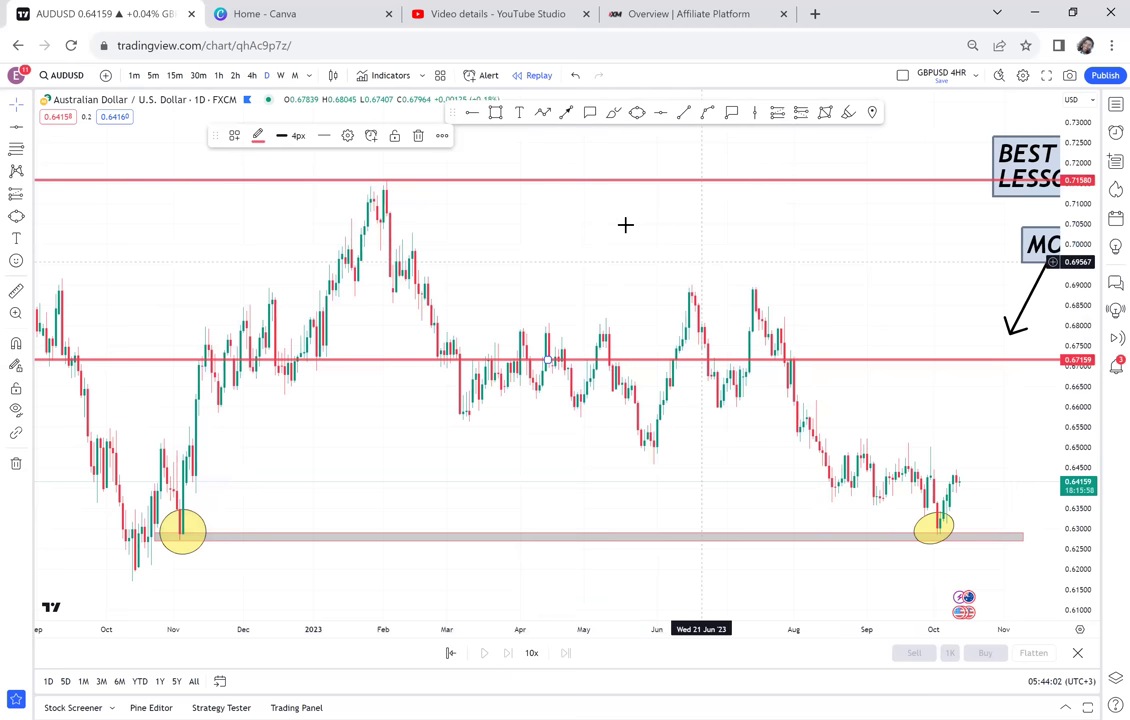
pyautogui.click(265, 148)
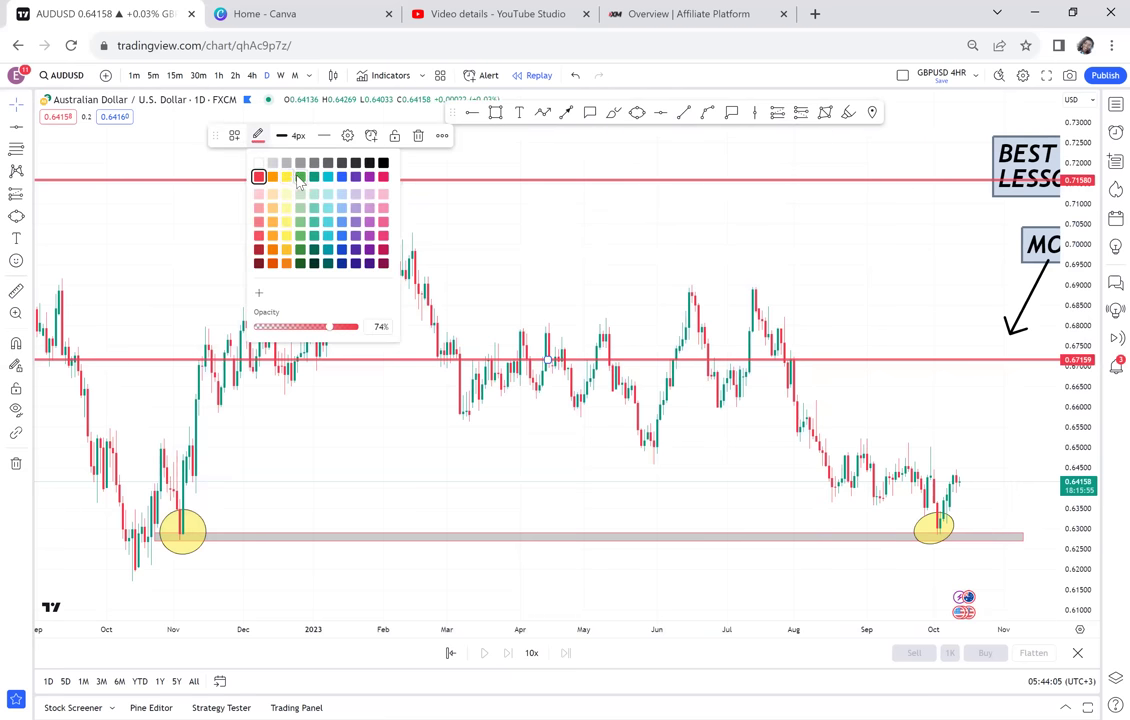
pyautogui.click(267, 166)
pyautogui.moveTo(944, 493); pyautogui.dragTo(740, 335)
pyautogui.scroll(5, 740, 335)
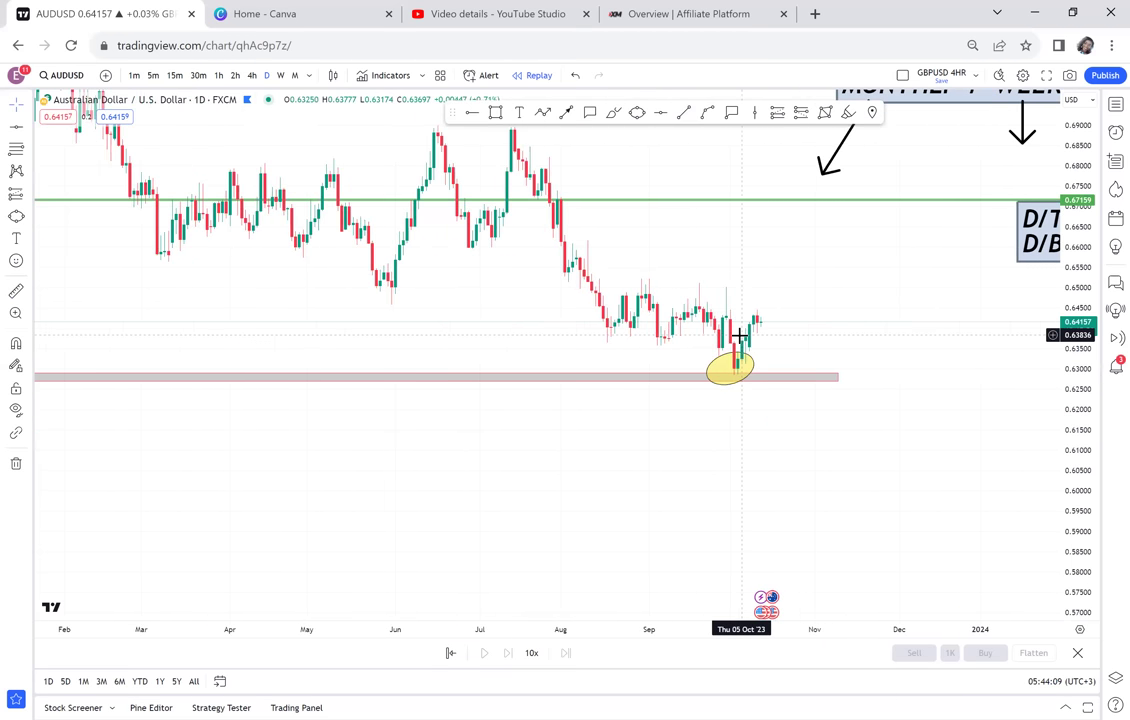
# Place a black horizontal ray at 0.63686 starting from the October bounce candle
pyautogui.scroll(2, 990, 242)
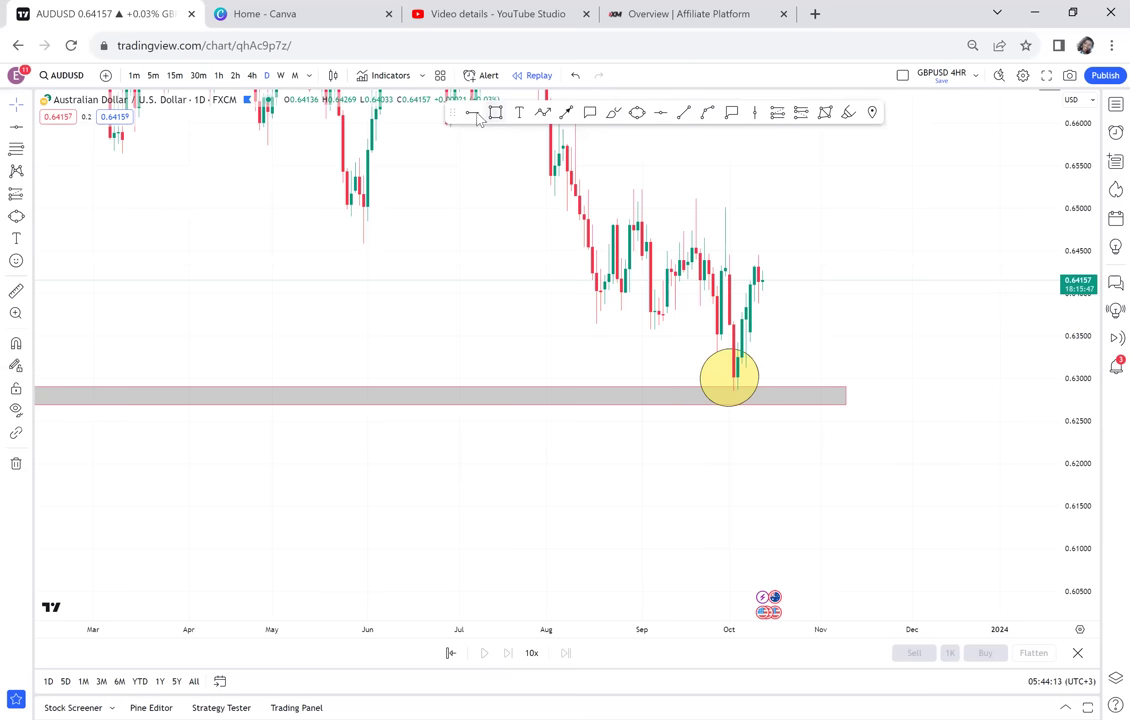
pyautogui.click(708, 343)
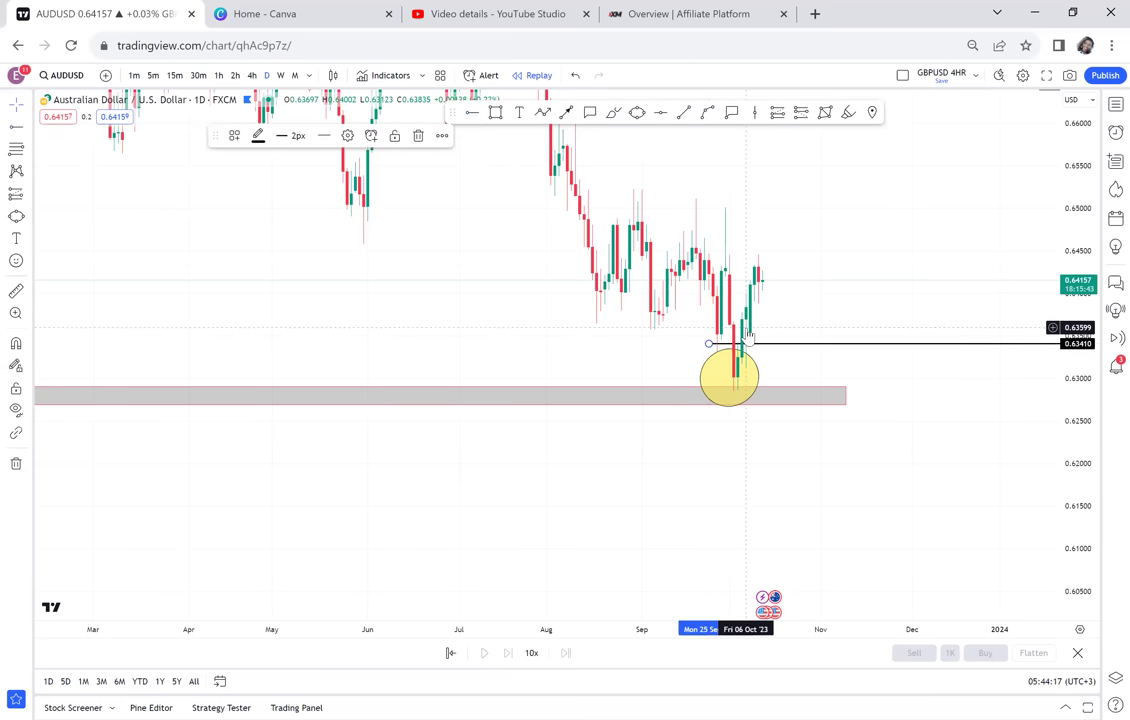
pyautogui.moveTo(708, 343); pyautogui.dragTo(746, 318)
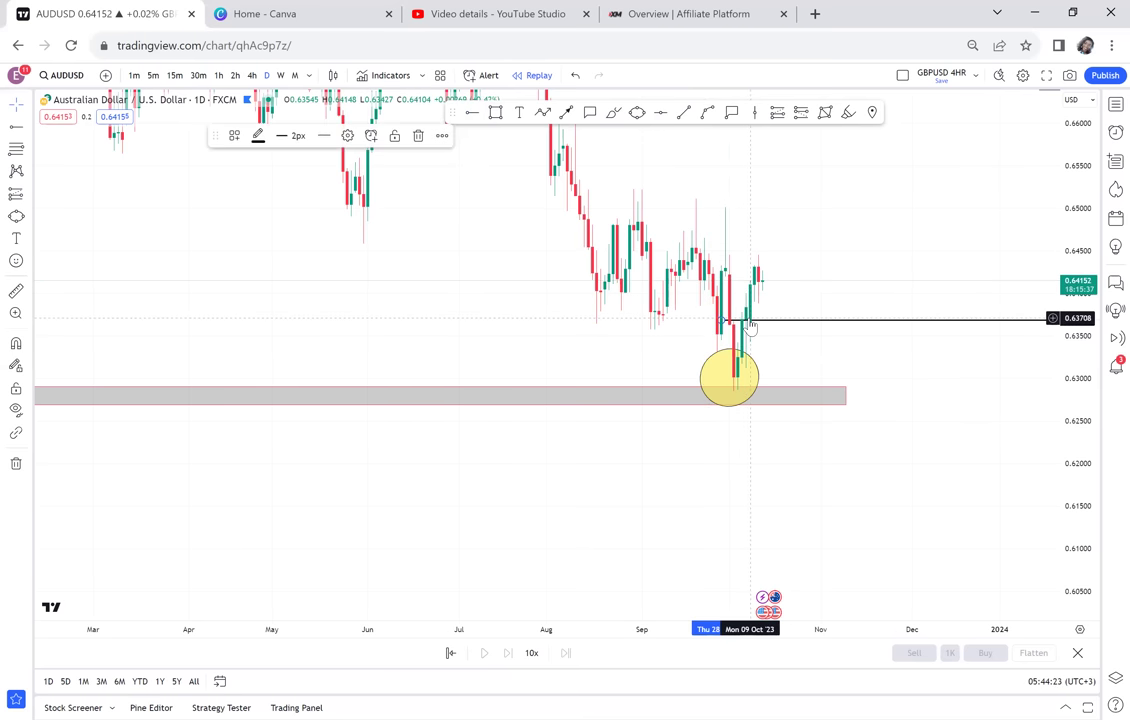
pyautogui.hotkey('ctrl', 'z')
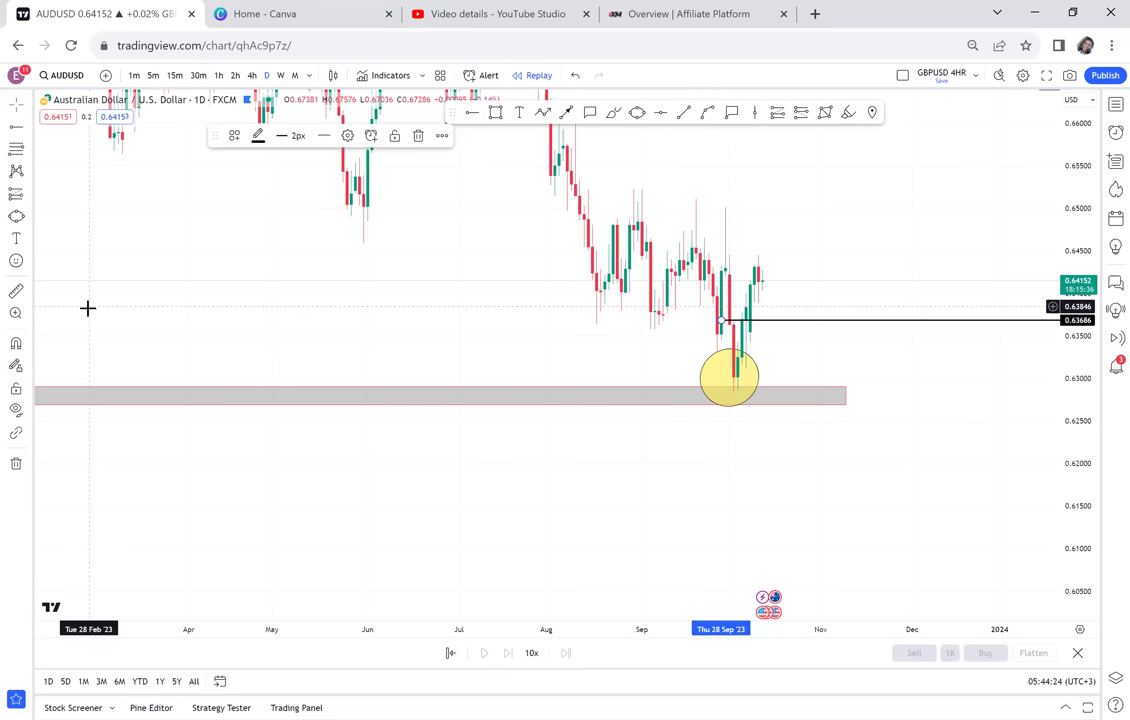
# Measure the price move from the ray's start point, then clear the measurement
pyautogui.click(16, 291)
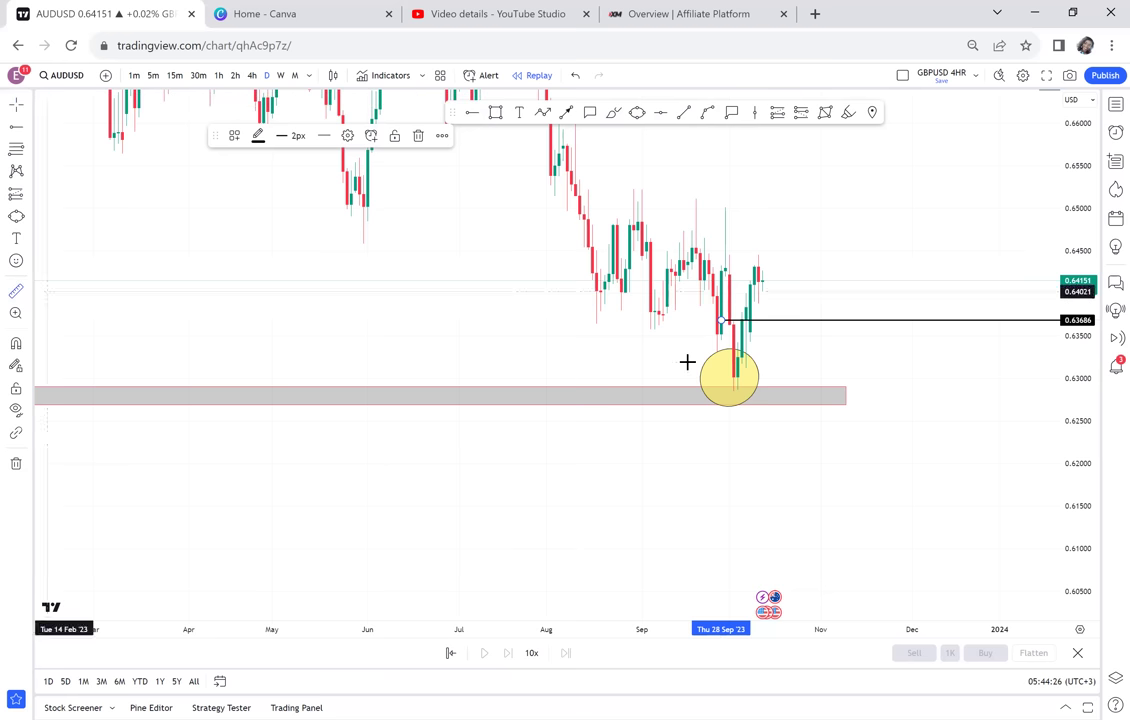
pyautogui.click(740, 320)
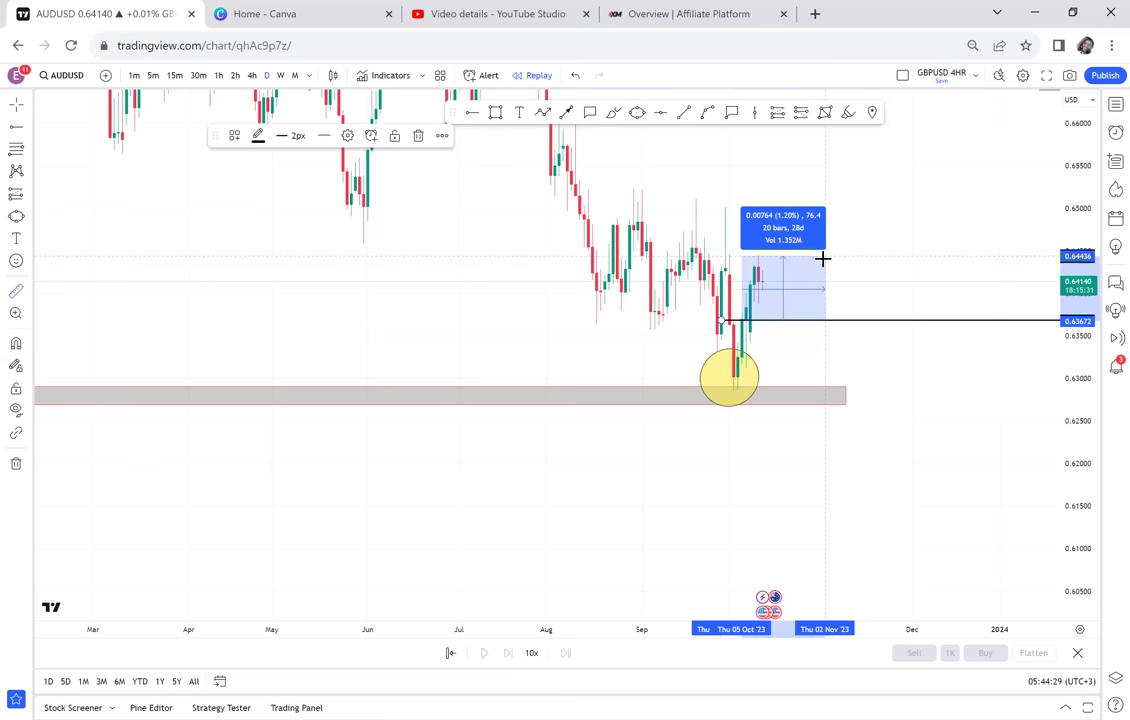
pyautogui.click(822, 259)
pyautogui.click(889, 260)
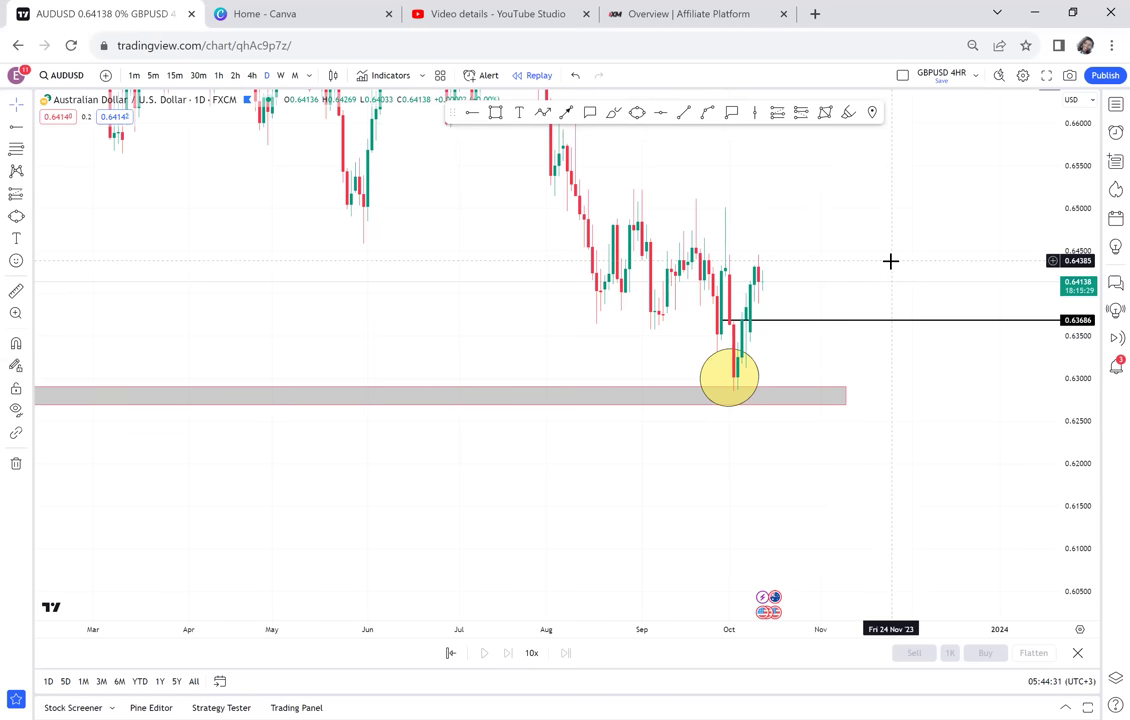
pyautogui.scroll(-5, 890, 260)
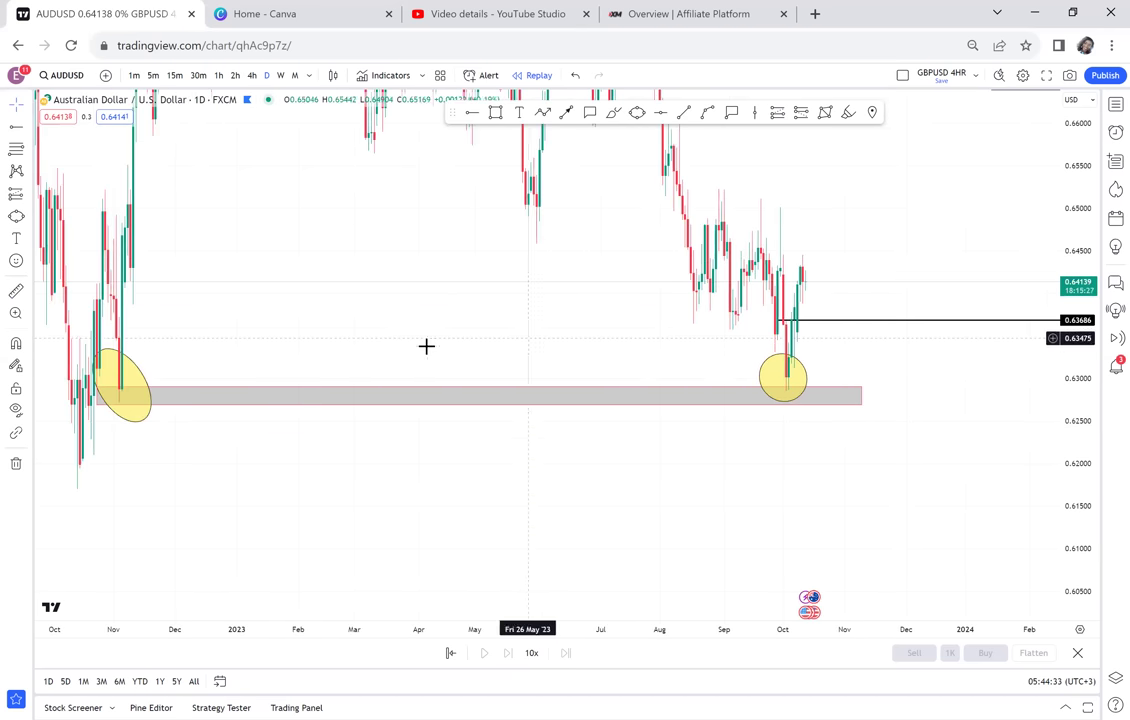
pyautogui.moveTo(426, 346); pyautogui.dragTo(447, 392)
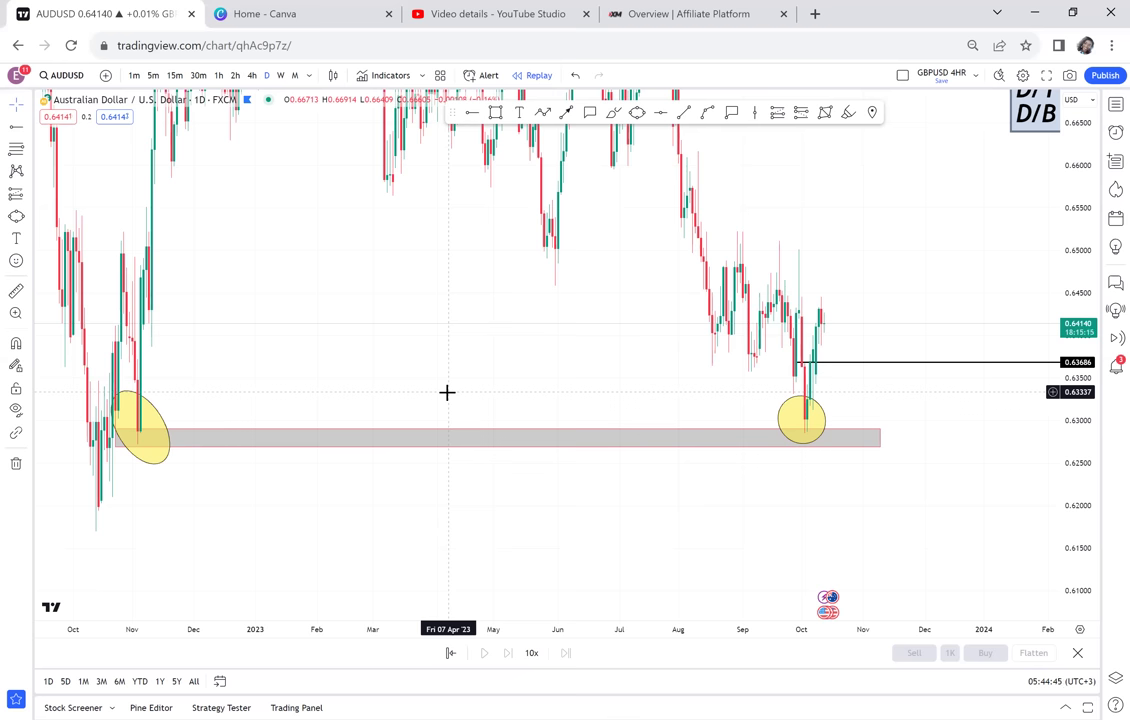
# Switch AUDUSD to the monthly timeframe and zoom in on recent years
pyautogui.click(294, 76)
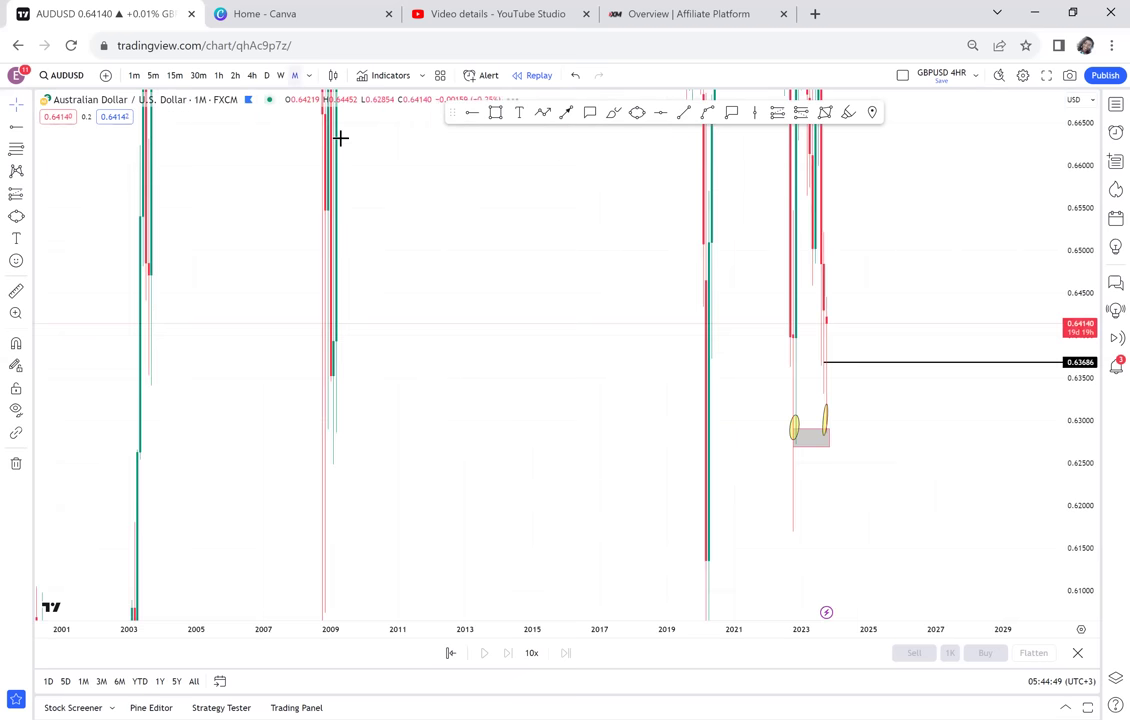
pyautogui.scroll(5, 423, 478)
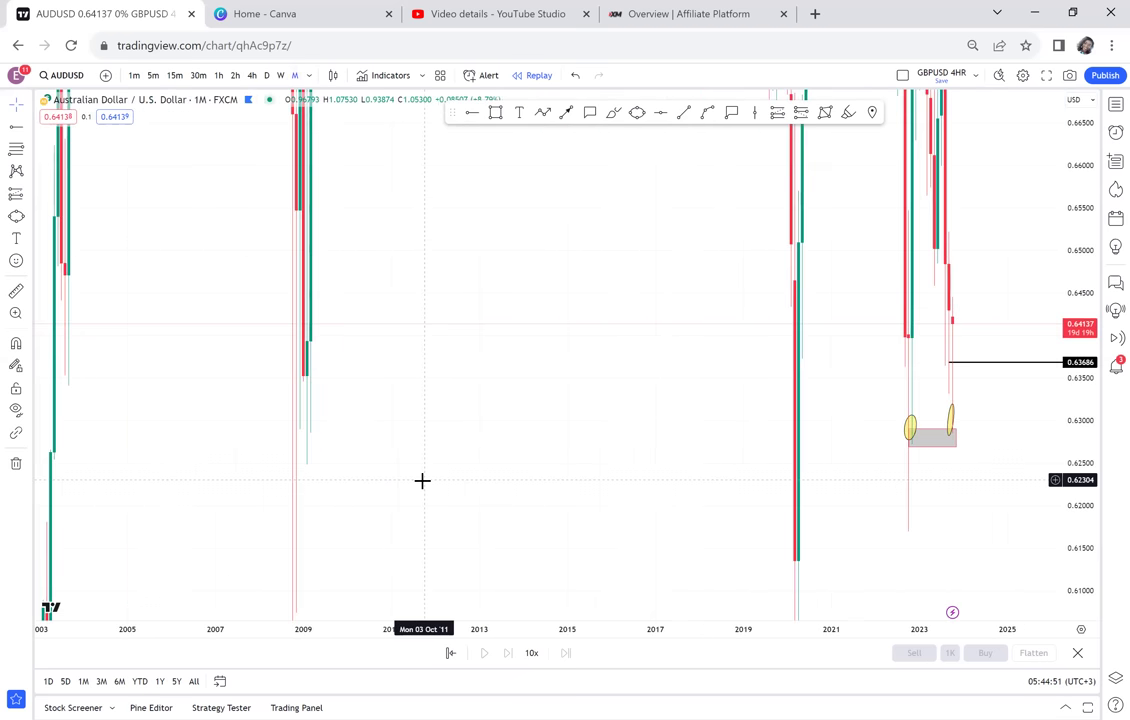
pyautogui.moveTo(522, 401); pyautogui.dragTo(240, 391)
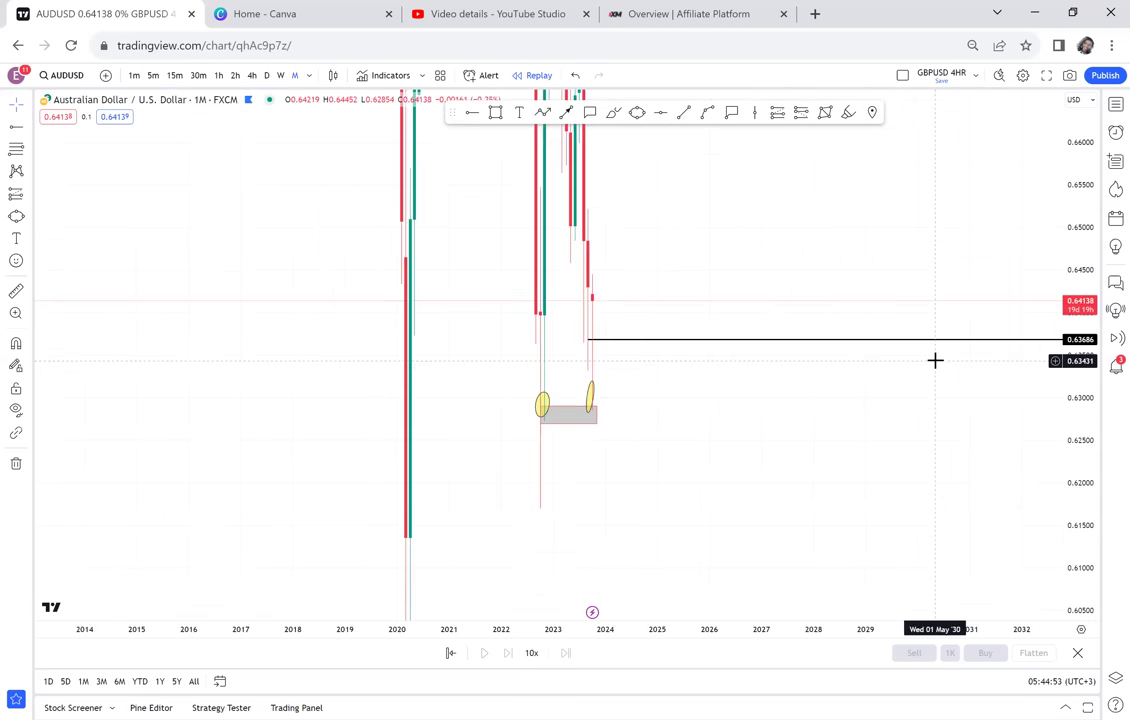
pyautogui.moveTo(1067, 300); pyautogui.dragTo(1056, 460)
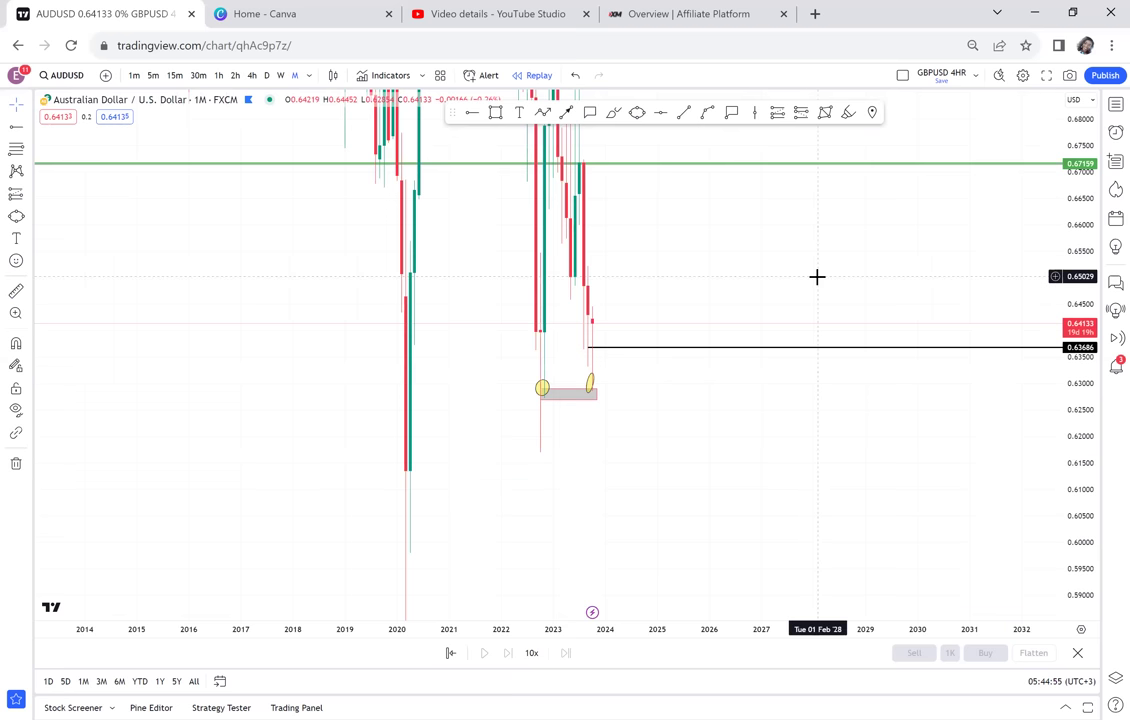
pyautogui.scroll(3, 817, 276)
pyautogui.scroll(2, 817, 276)
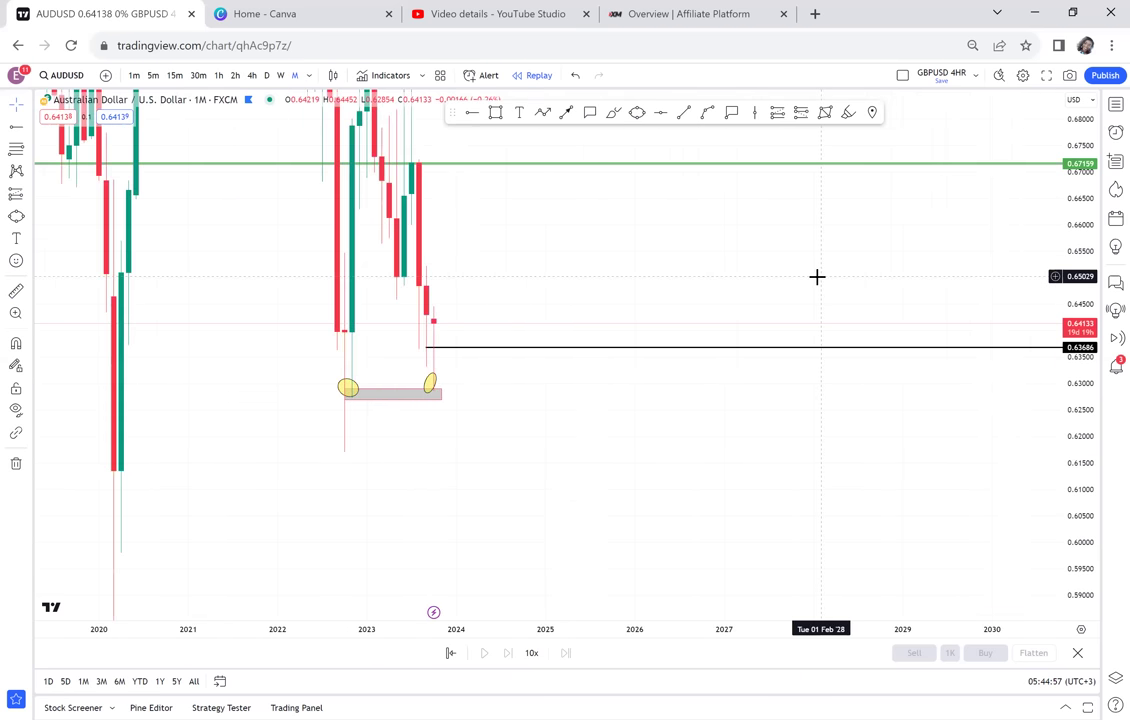
# Enlarge the grey zone over the 2022–2023 monthly lows and raise the black ray to 0.65263
pyautogui.click(345, 389)
pyautogui.moveTo(345, 389); pyautogui.dragTo(315, 335)
pyautogui.moveTo(441, 367); pyautogui.dragTo(699, 356)
pyautogui.click(605, 271)
pyautogui.scroll(1, 700, 357)
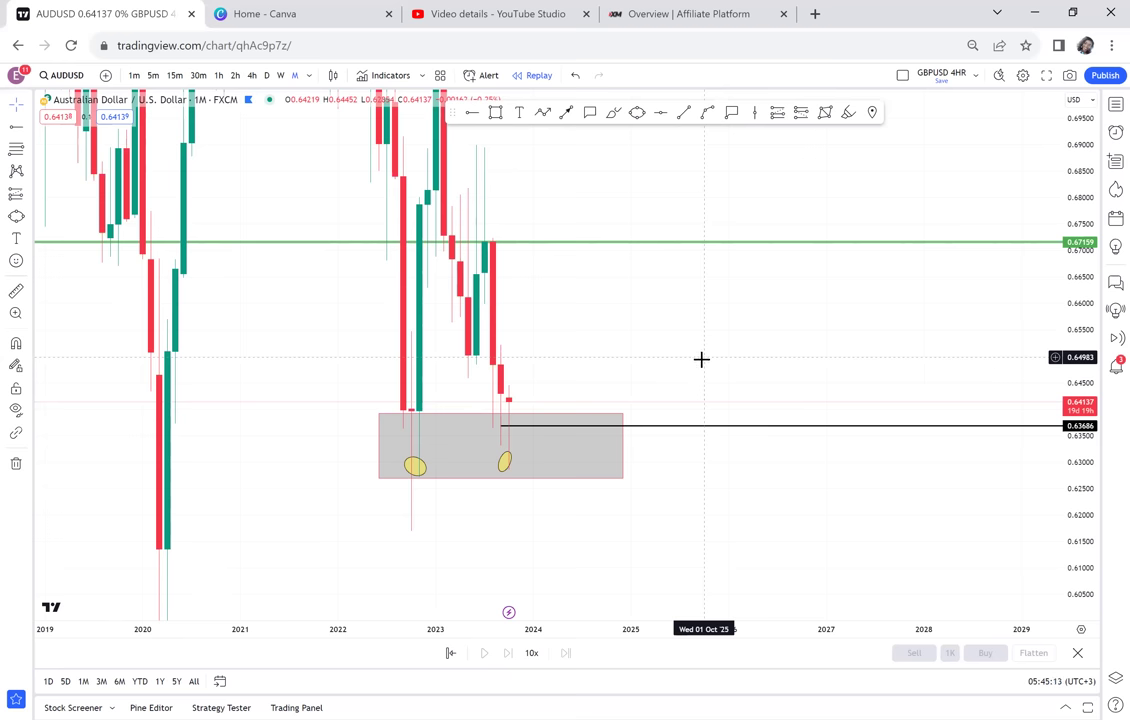
pyautogui.click(705, 427)
pyautogui.moveTo(705, 427); pyautogui.dragTo(641, 341)
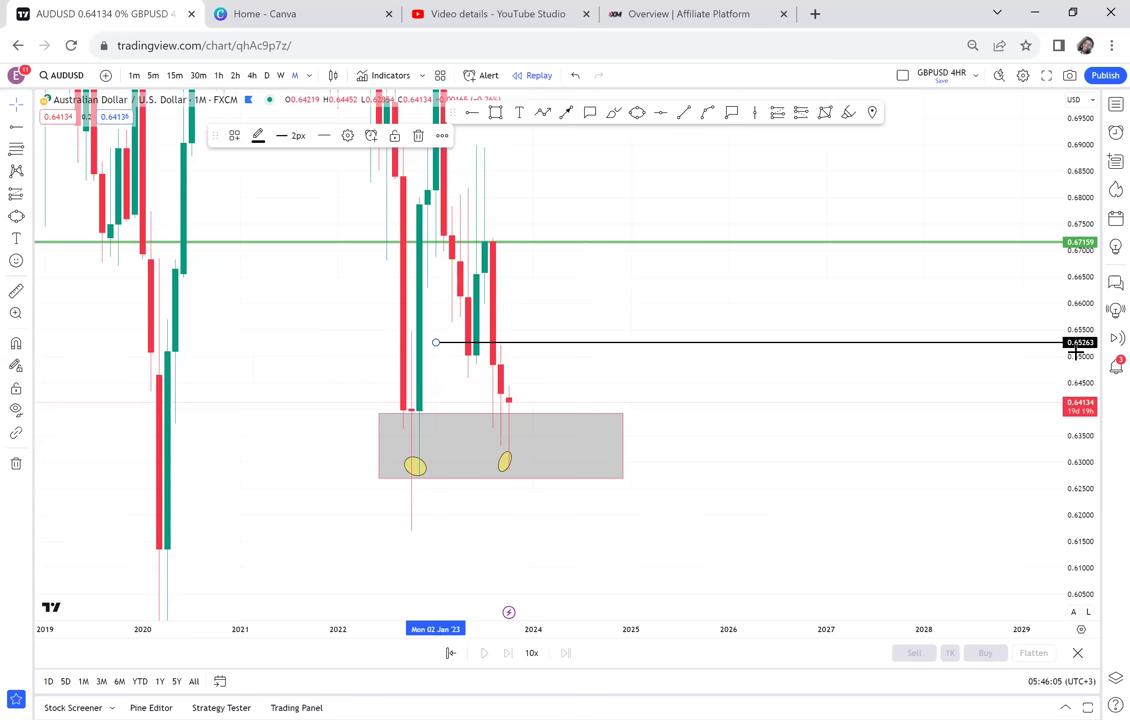
# Remove all existing drawings from the AUDUSD chart
pyautogui.moveTo(1082, 352); pyautogui.dragTo(1001, 566)
pyautogui.moveTo(644, 435); pyautogui.dragTo(740, 440)
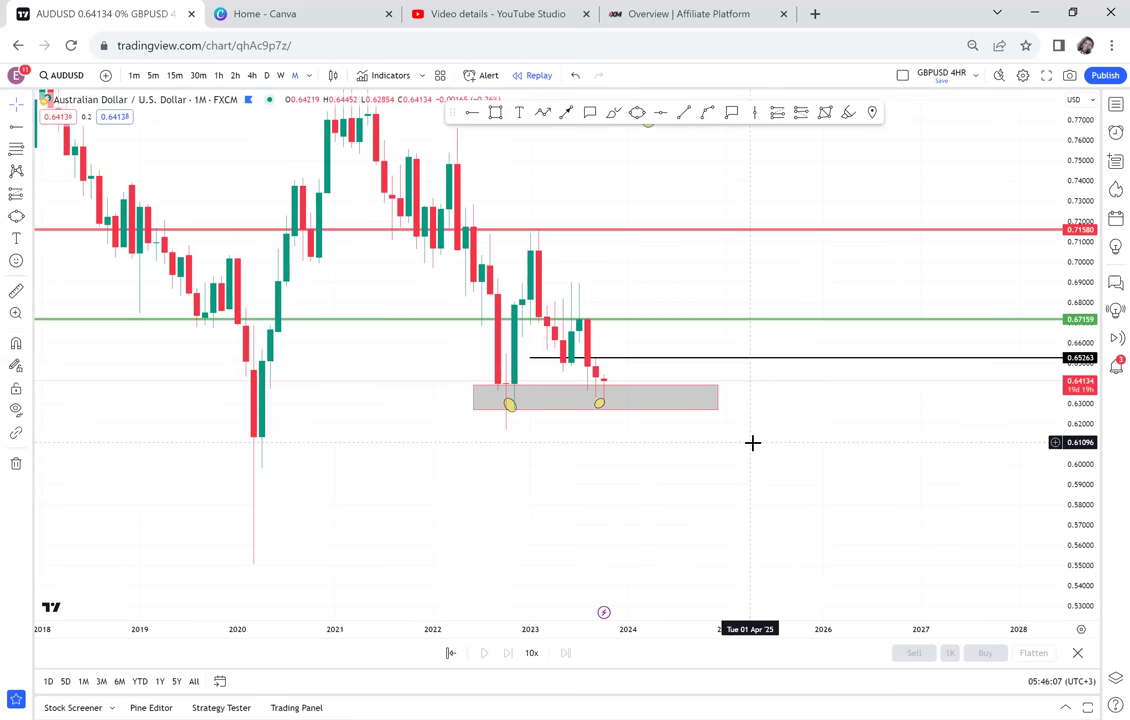
pyautogui.click(16, 463)
pyautogui.click(80, 462)
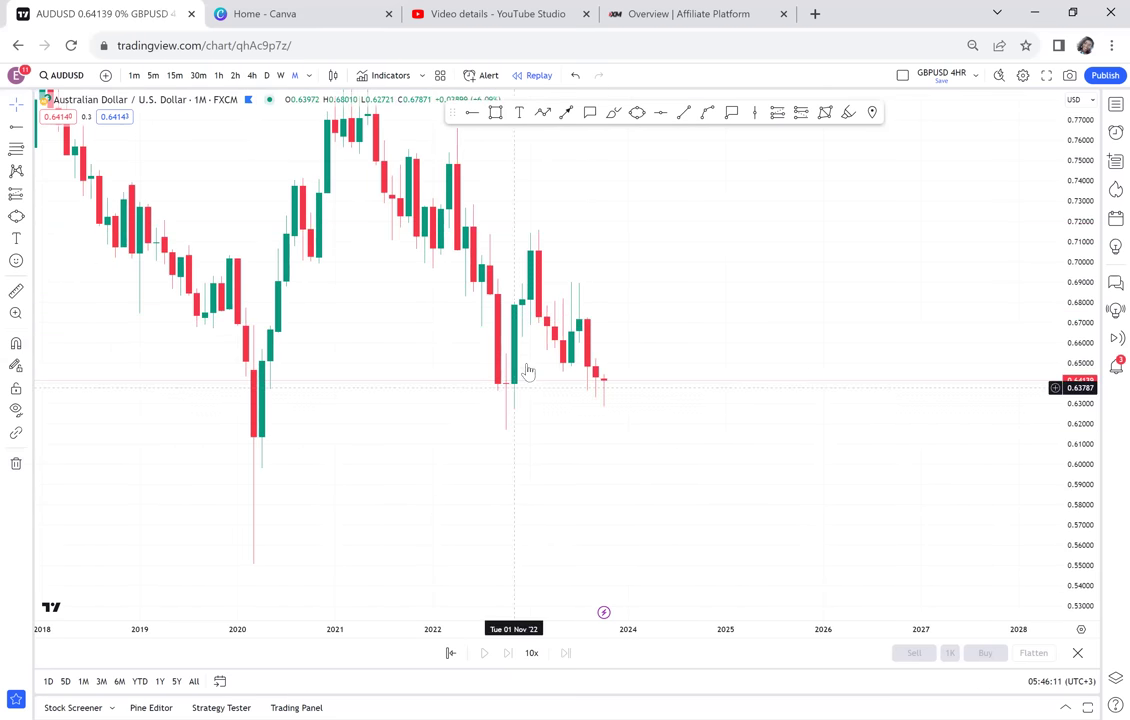
# Draw a new grey support zone across the recent lows
pyautogui.click(495, 113)
pyautogui.click(467, 383)
pyautogui.click(752, 428)
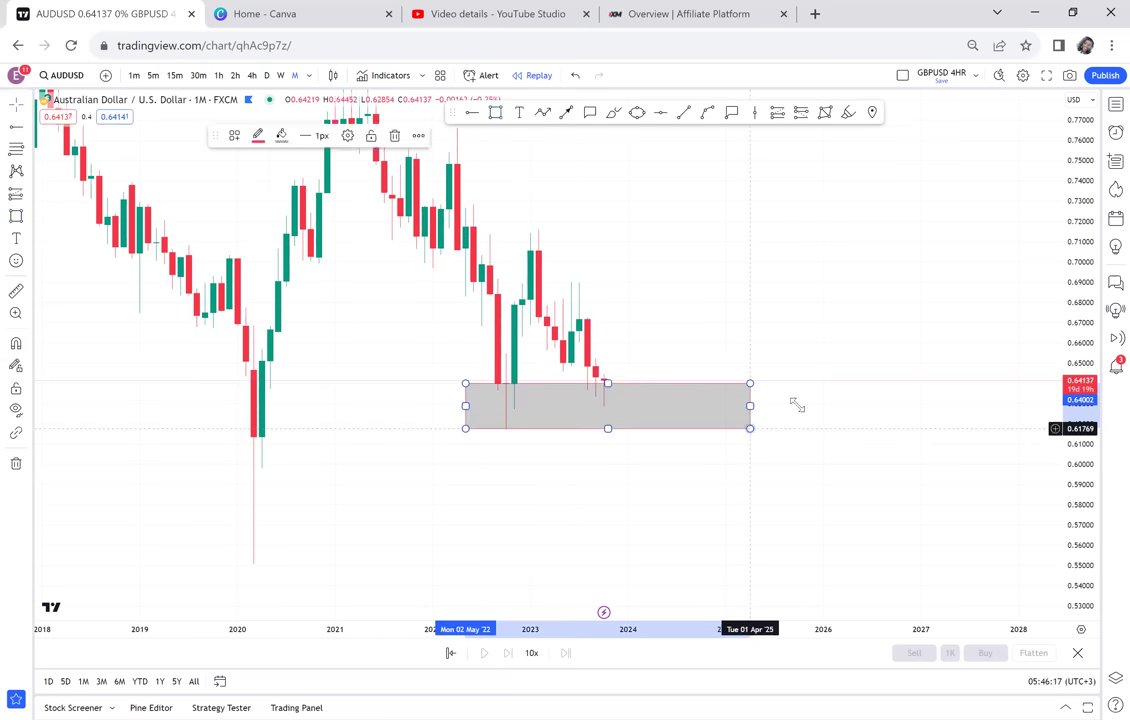
pyautogui.click(825, 391)
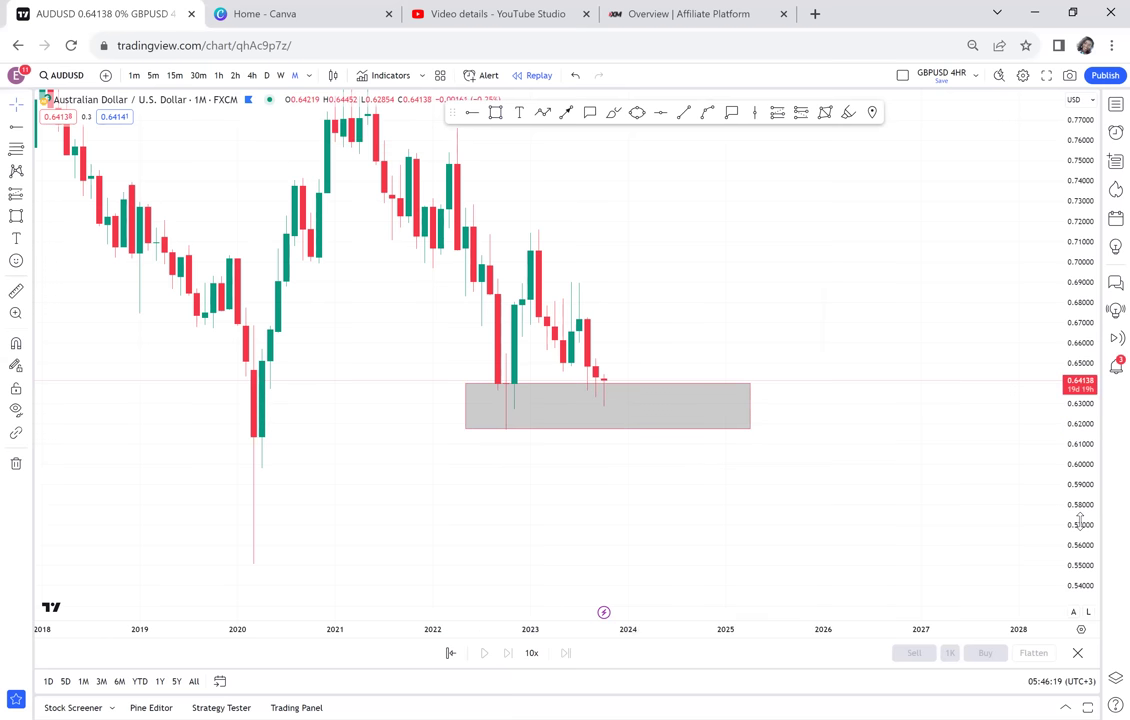
# Add a green horizontal level at 0.71526
pyautogui.moveTo(1080, 520); pyautogui.dragTo(1001, 338)
pyautogui.moveTo(850, 242); pyautogui.dragTo(810, 295)
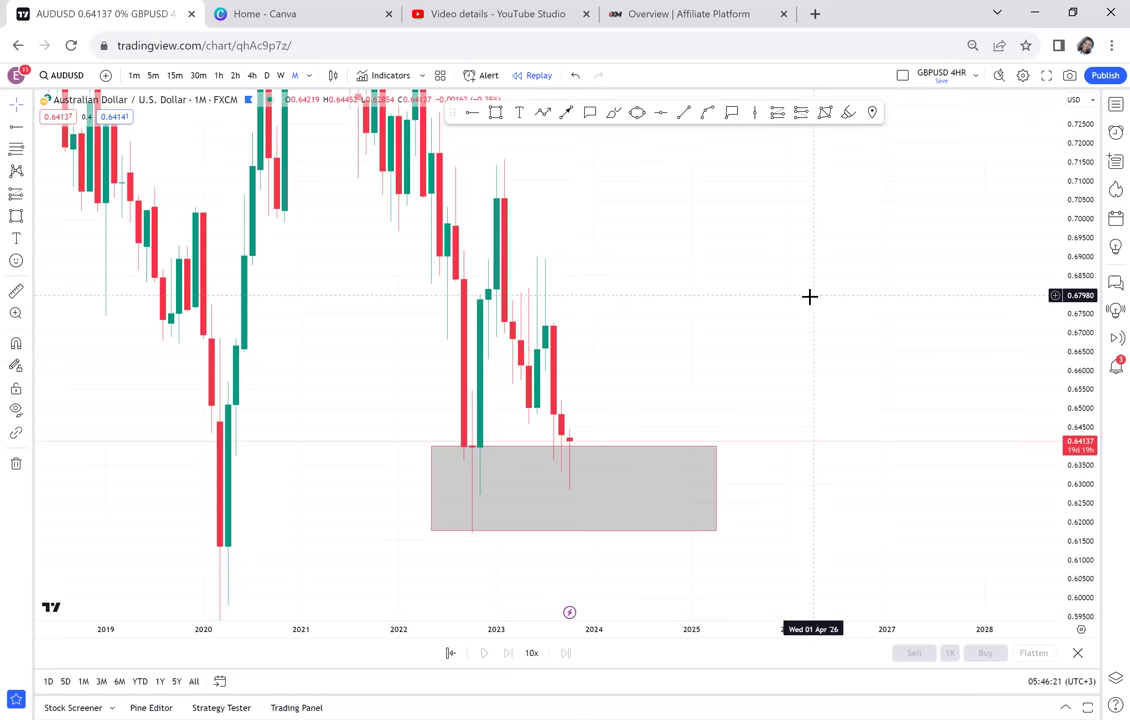
pyautogui.click(659, 112)
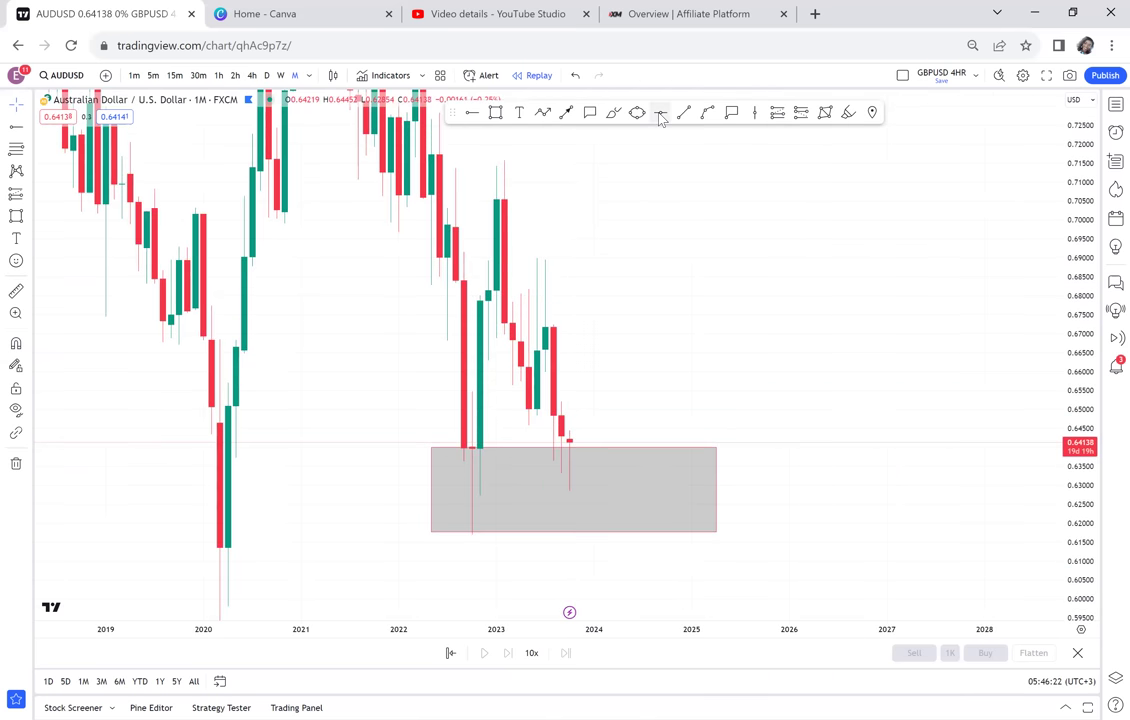
pyautogui.click(399, 162)
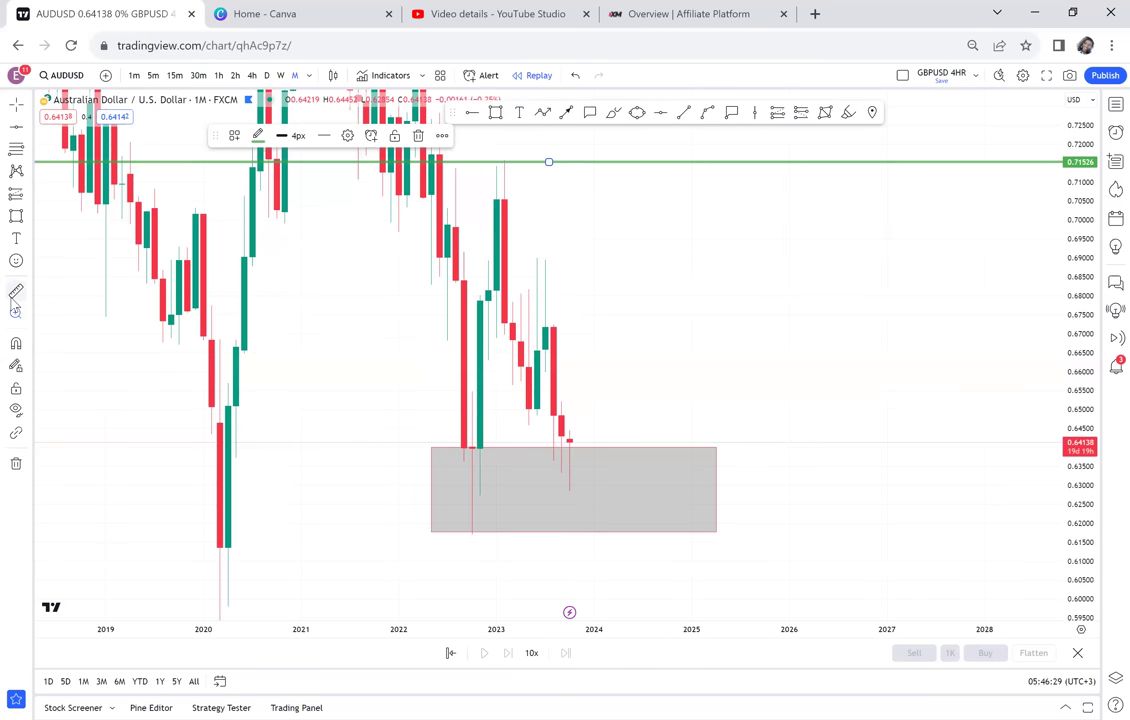
# Measure from the zone up to the top level, then add a green 0.66673 level and black 0.65235 ray
pyautogui.click(15, 292)
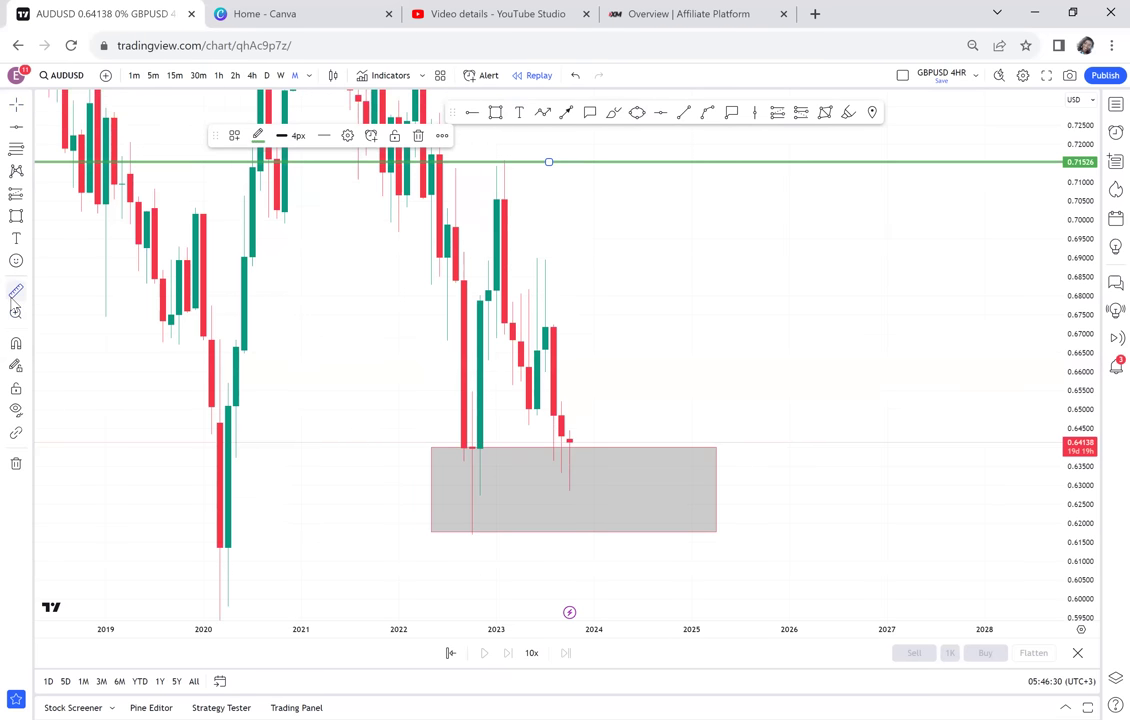
pyautogui.click(391, 536)
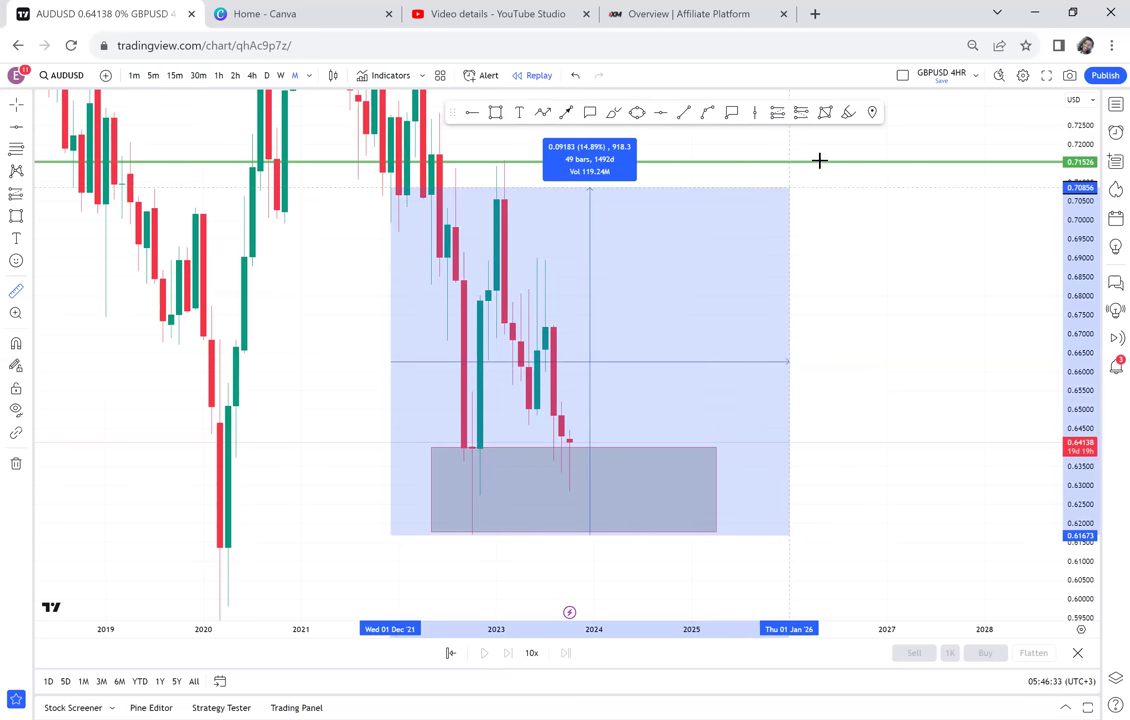
pyautogui.click(822, 159)
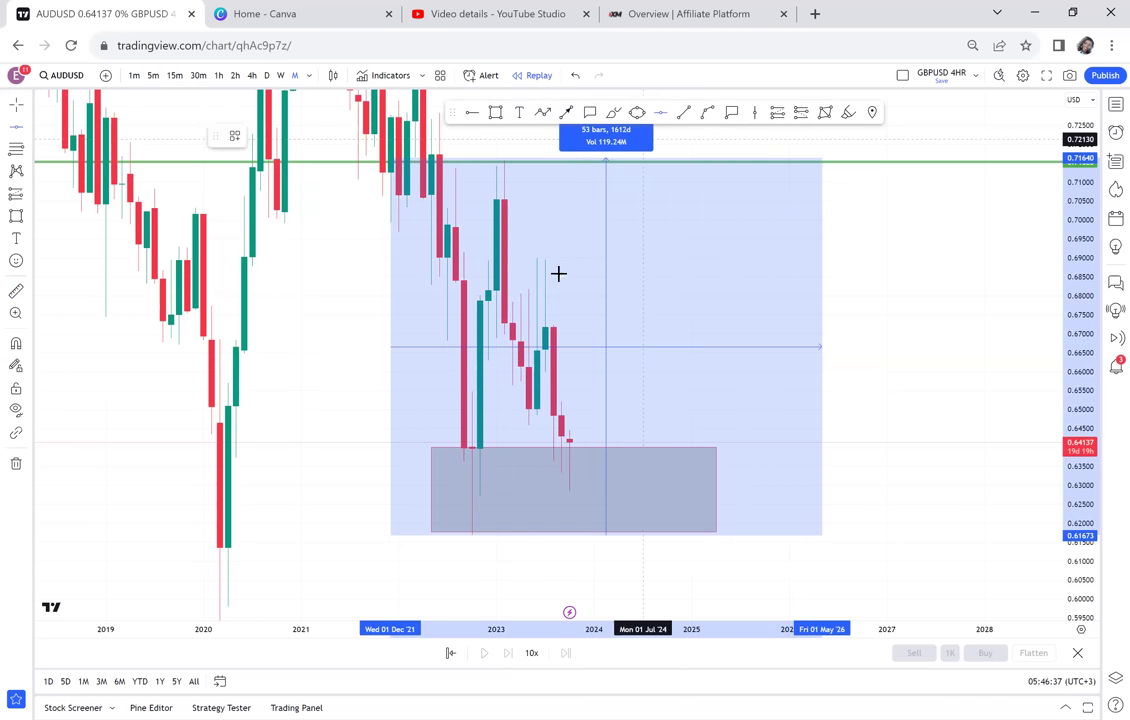
pyautogui.click(527, 346)
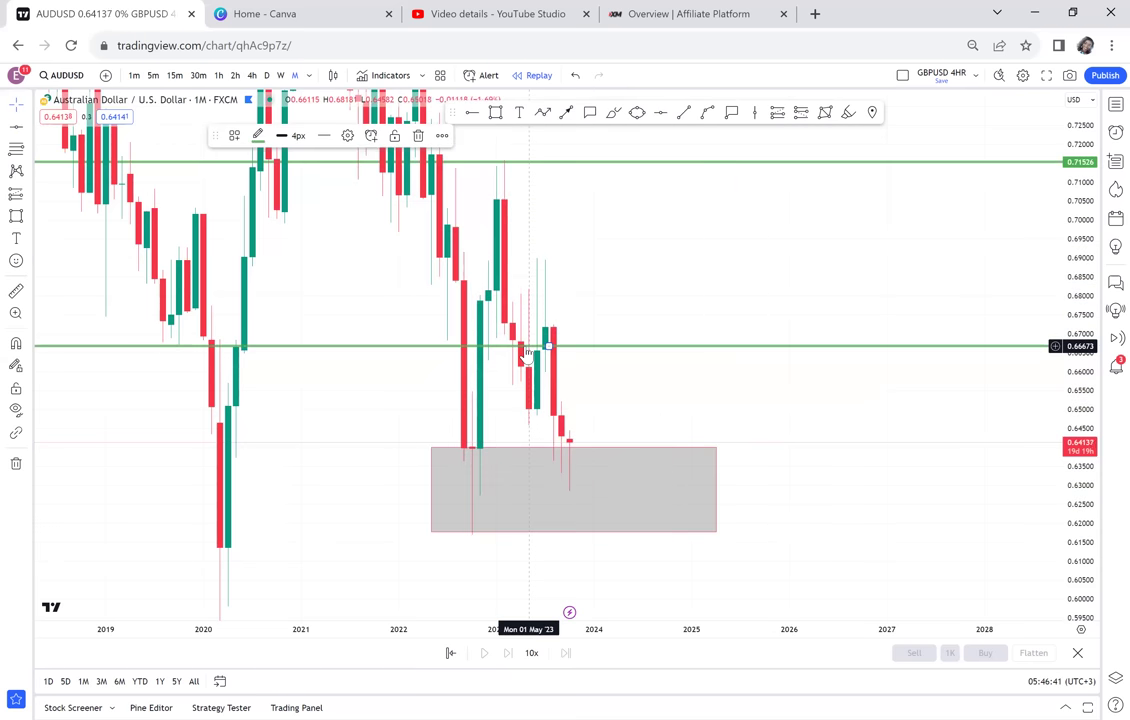
pyautogui.click(472, 113)
pyautogui.click(511, 400)
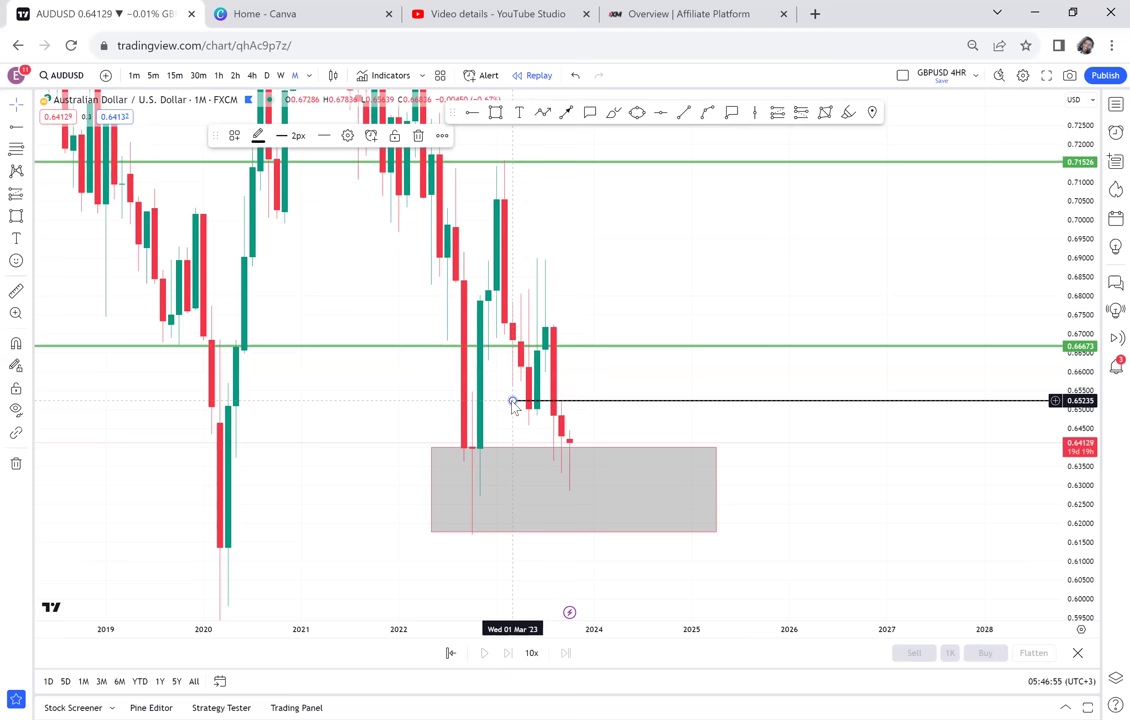
# Switch AUDUSD to the daily timeframe and zoom out to show more history
pyautogui.click(266, 76)
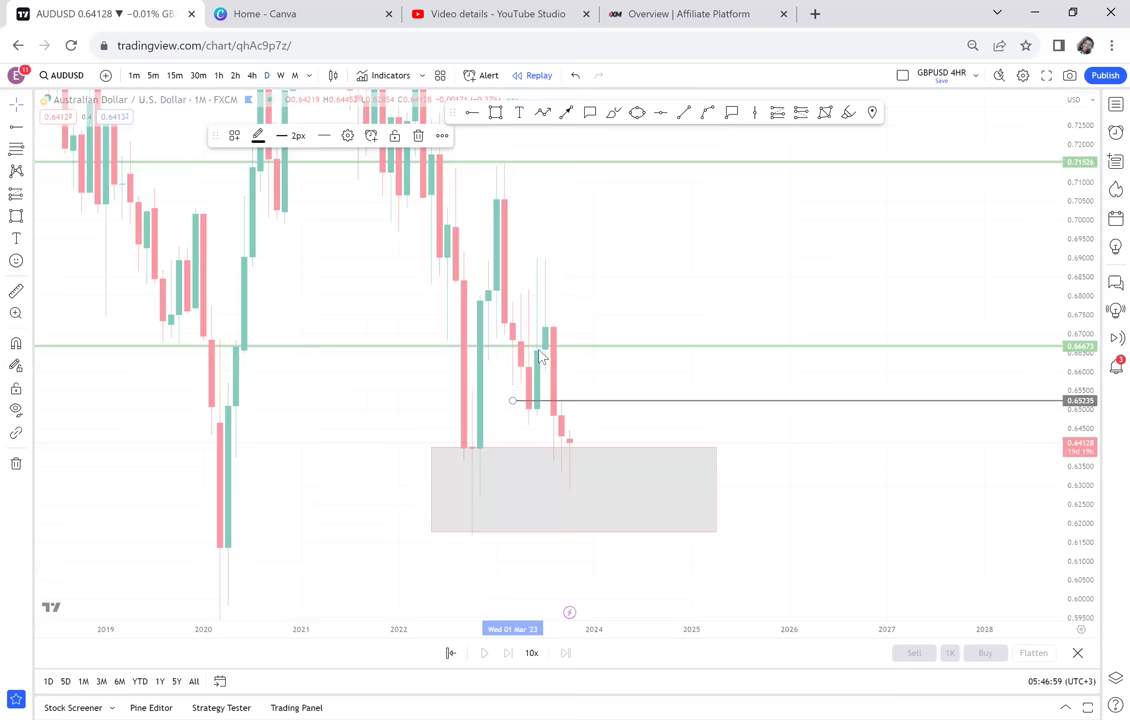
pyautogui.scroll(-3, 847, 175)
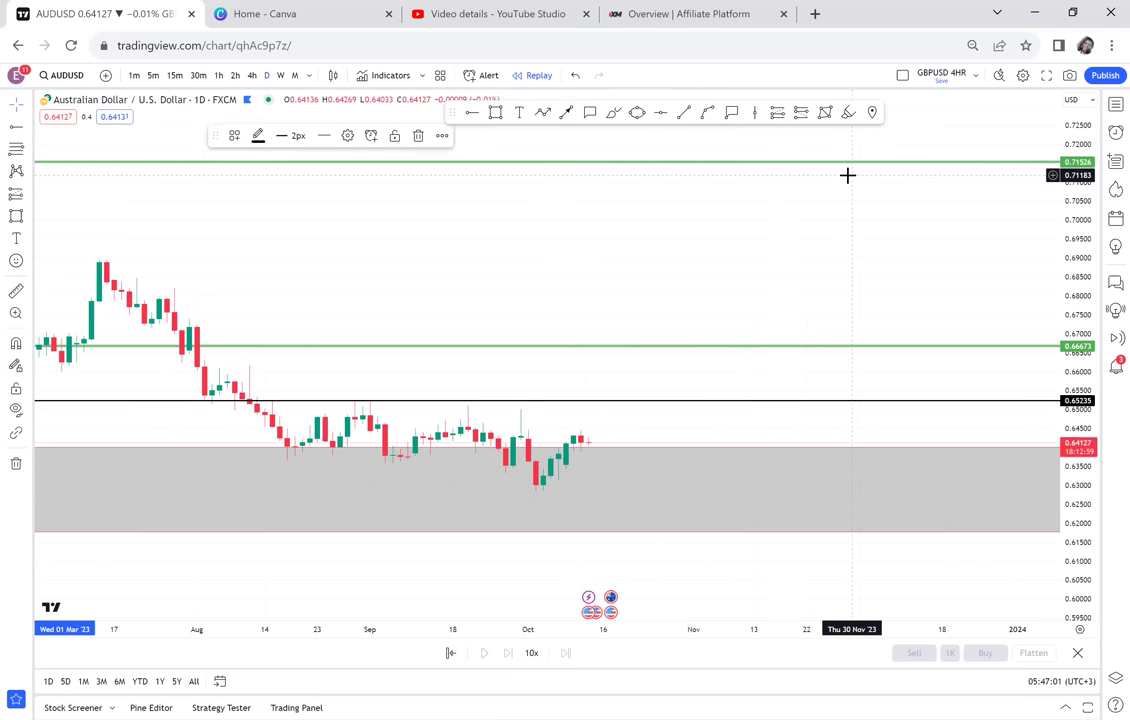
pyautogui.scroll(-5, 847, 175)
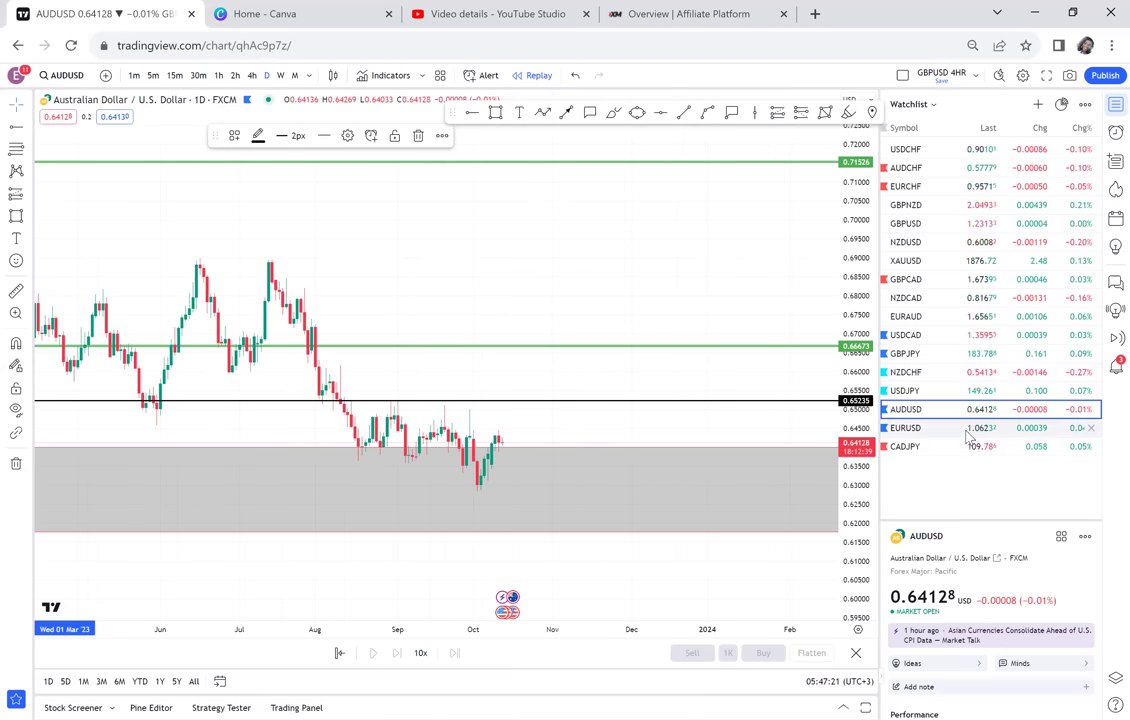
# Switch to EURUSD and draw a thin grey zone near 1.045 from Nov '22 to Nov '23
pyautogui.click(968, 436)
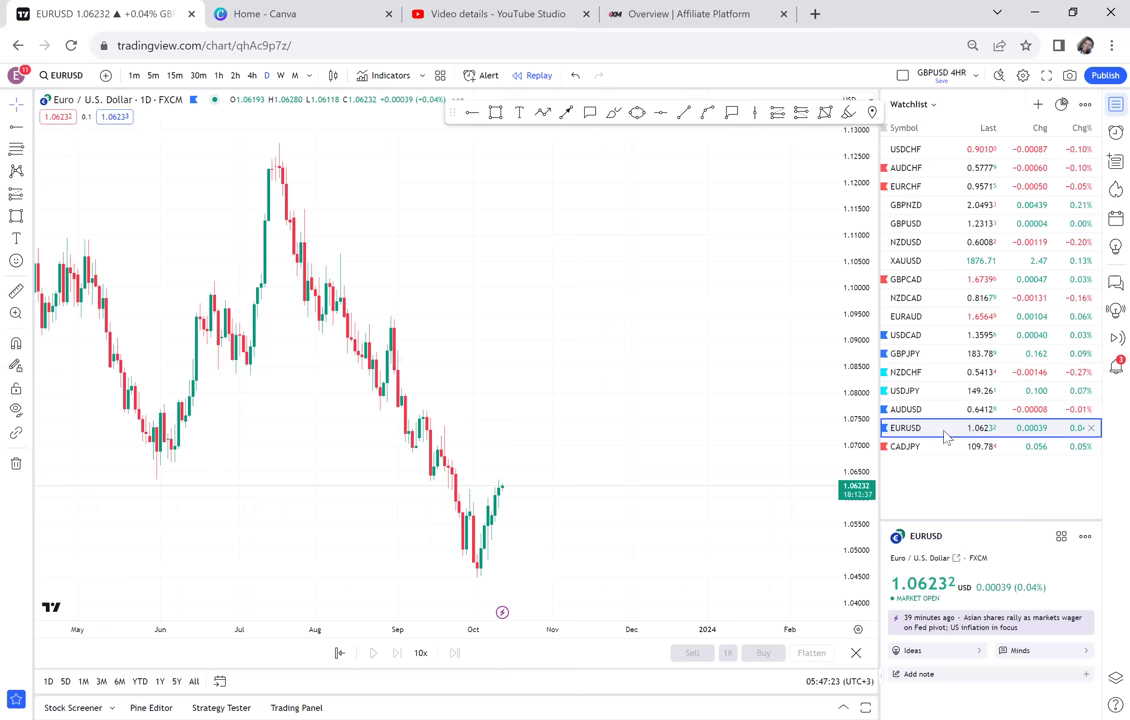
pyautogui.click(1115, 104)
pyautogui.scroll(-3, 788, 289)
pyautogui.moveTo(825, 237); pyautogui.dragTo(488, 98)
pyautogui.click(495, 112)
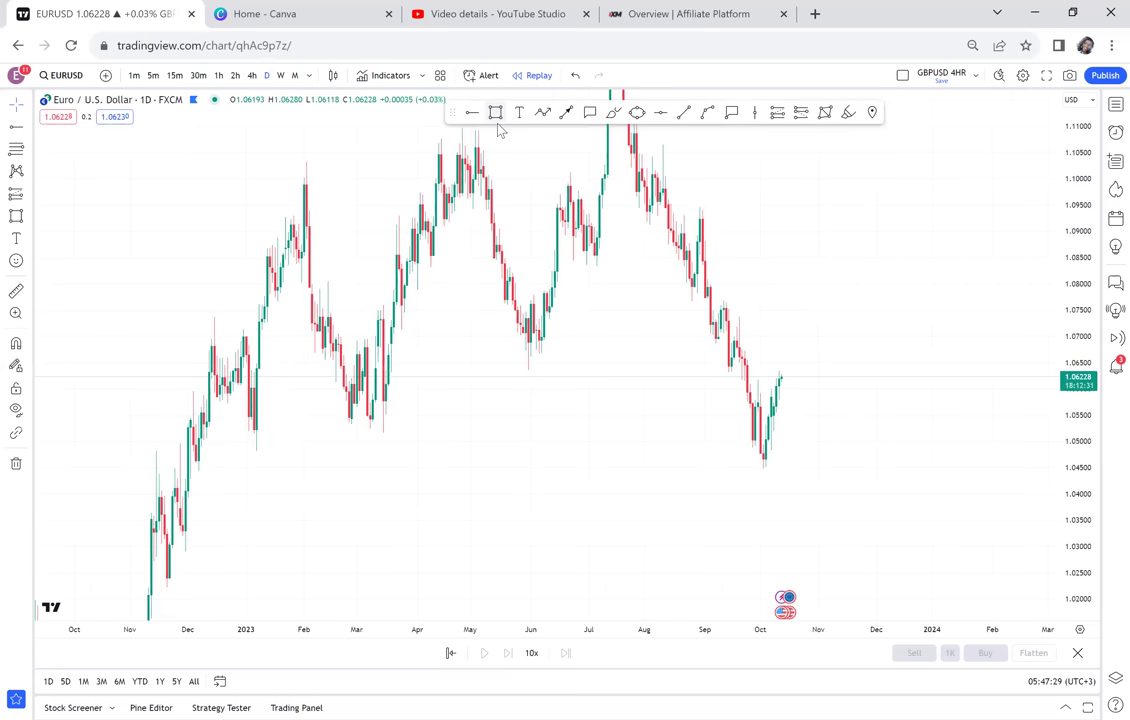
pyautogui.click(179, 459)
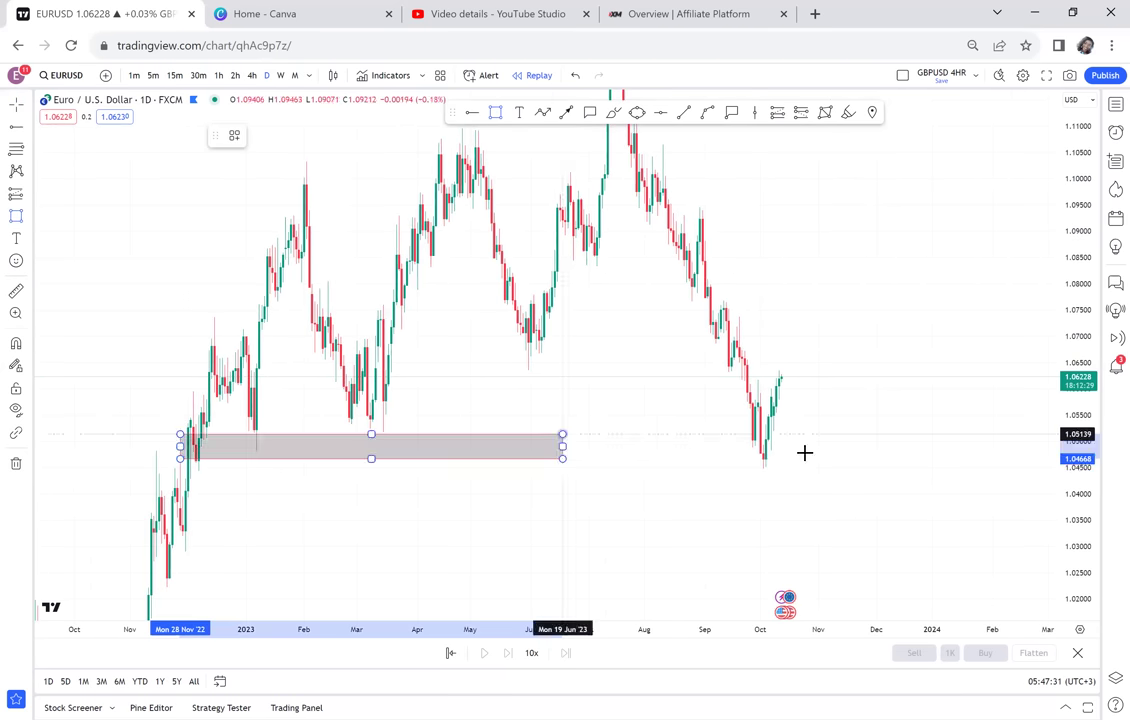
pyautogui.click(851, 472)
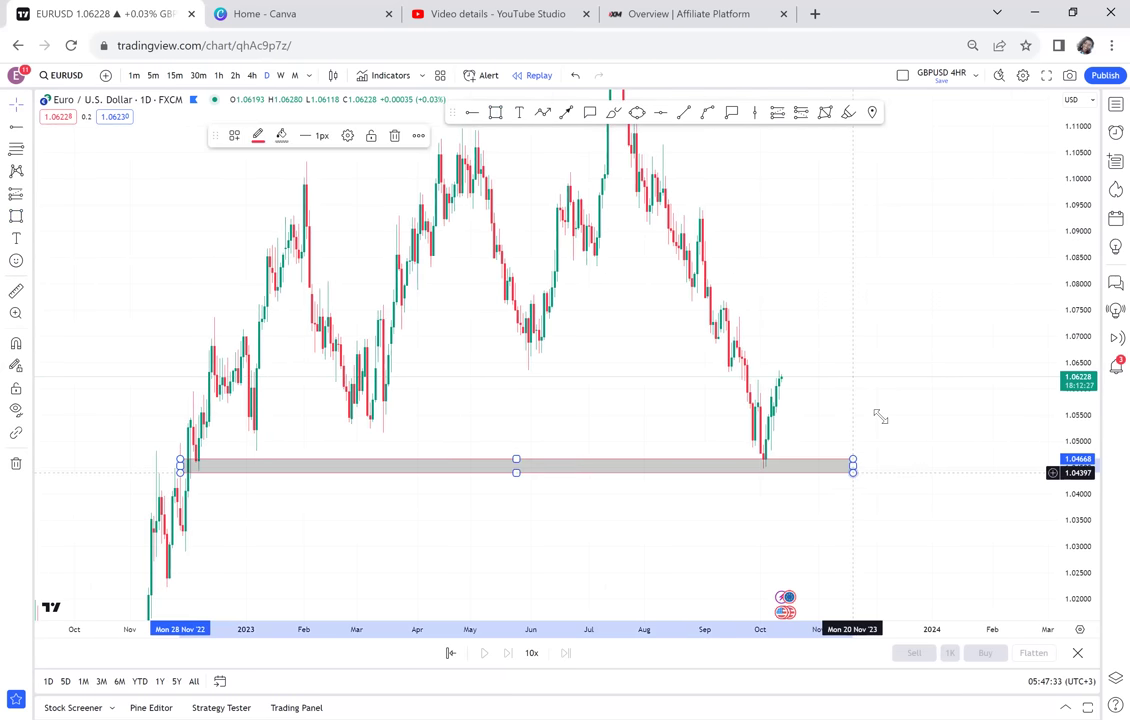
pyautogui.click(878, 349)
# Circle the Dec '22 and Oct '23 candles touching the zone in yellow
pyautogui.click(637, 112)
pyautogui.click(186, 474)
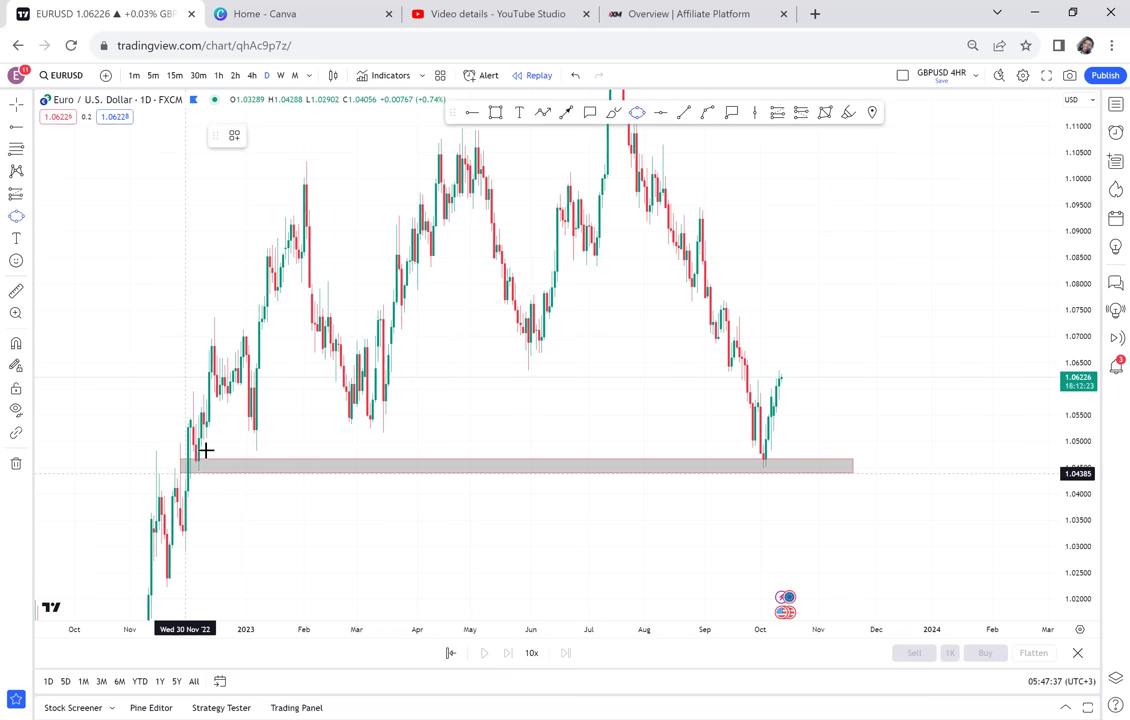
pyautogui.click(208, 445)
pyautogui.click(230, 468)
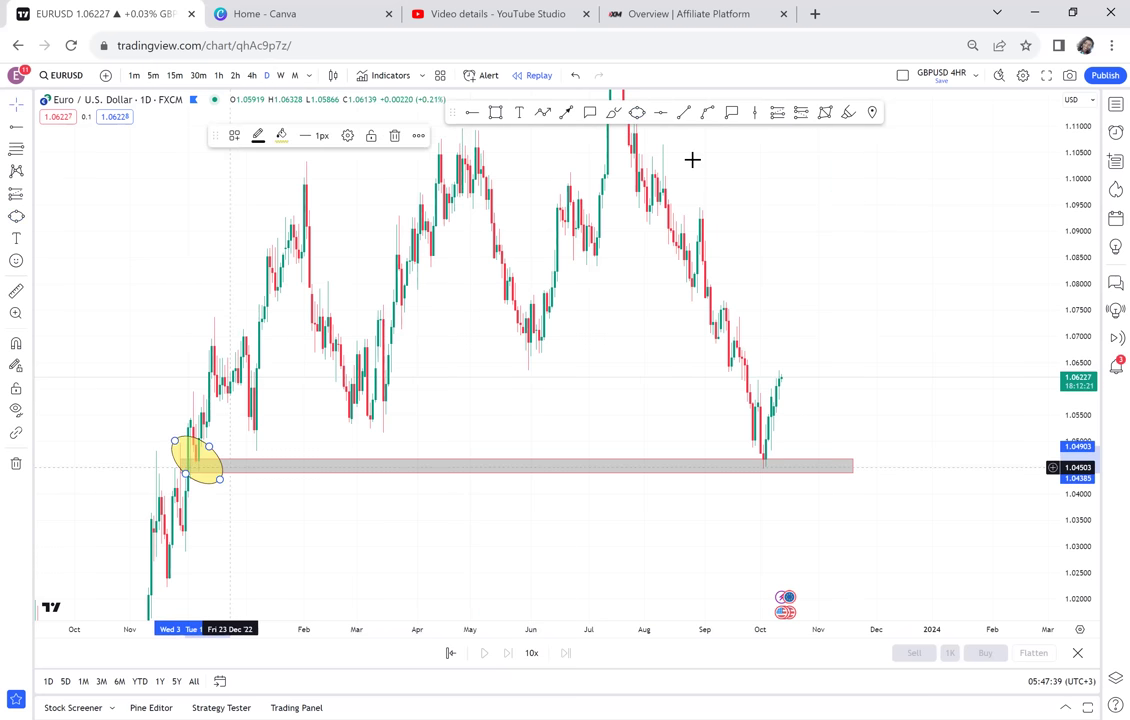
pyautogui.click(637, 114)
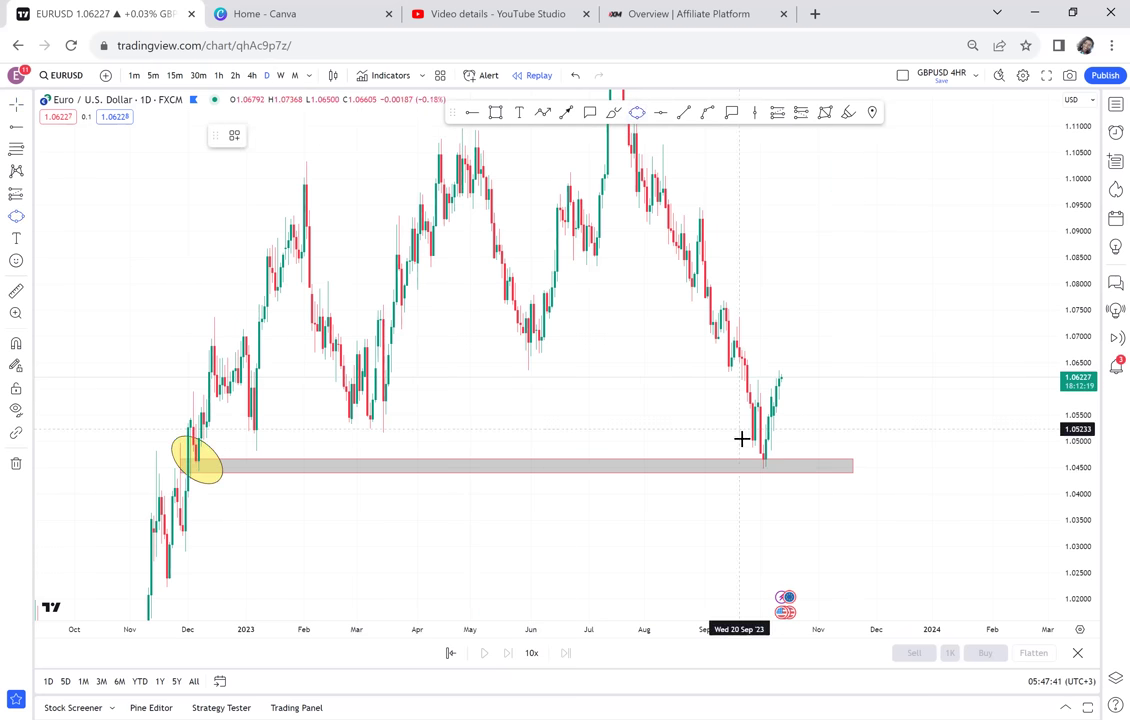
pyautogui.click(747, 470)
pyautogui.click(780, 456)
pyautogui.click(797, 470)
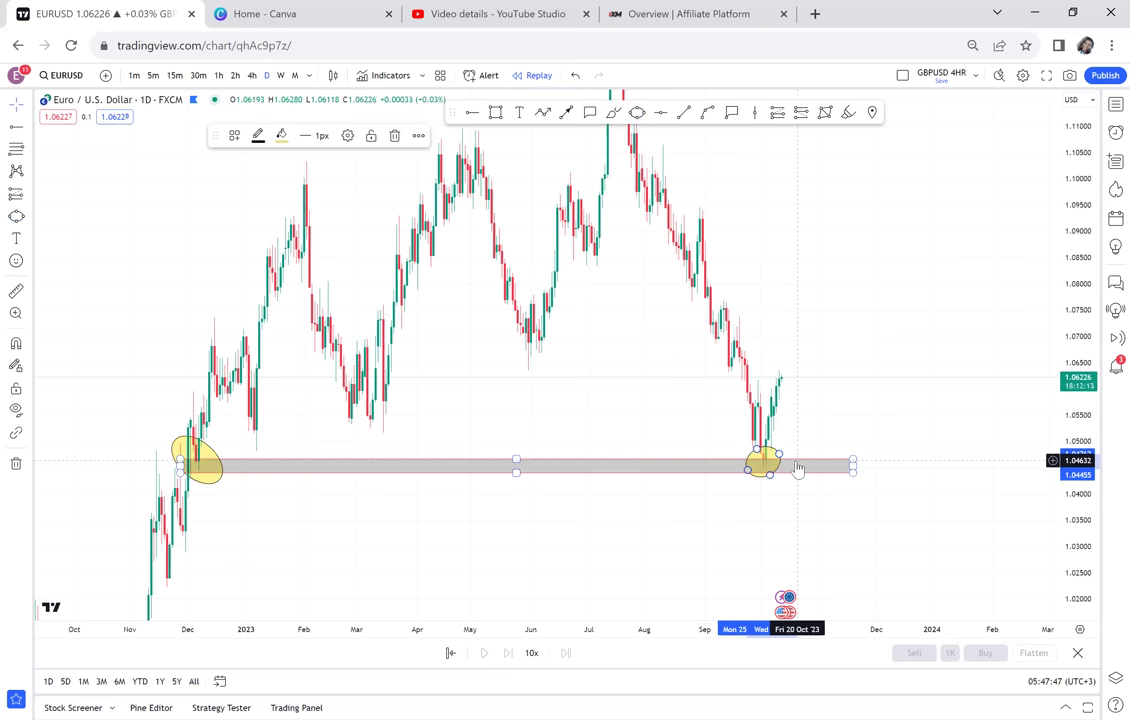
pyautogui.click(837, 366)
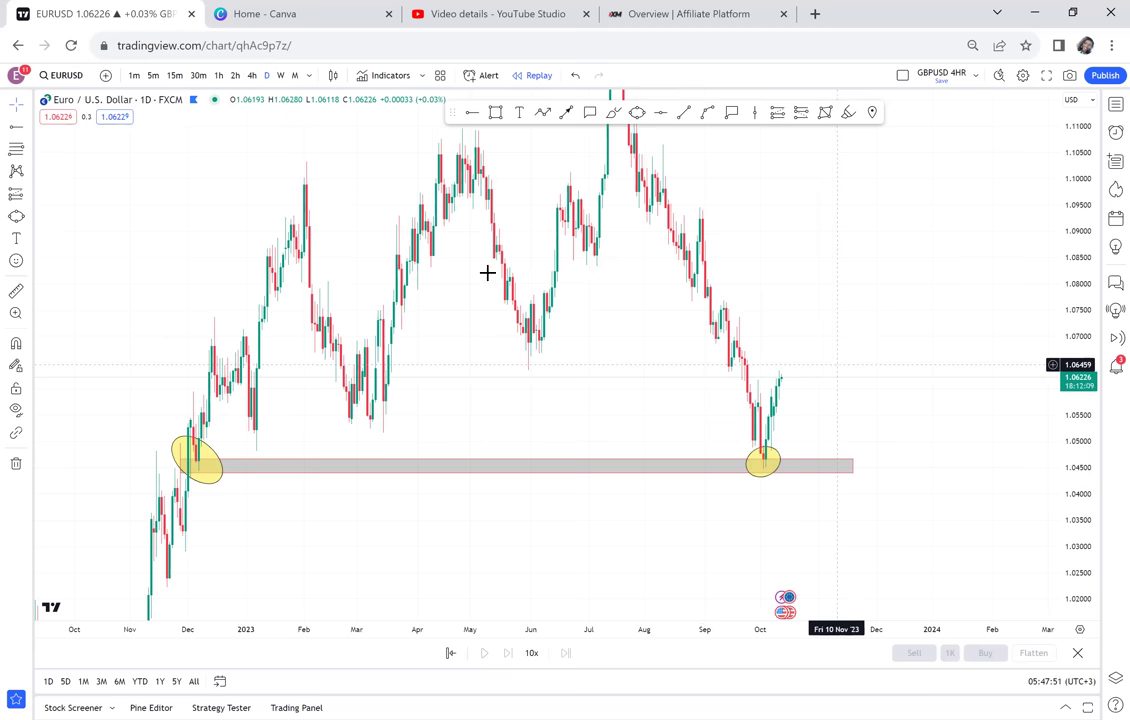
# Switch EURUSD to the weekly timeframe and nudge the grey zone up slightly
pyautogui.click(281, 76)
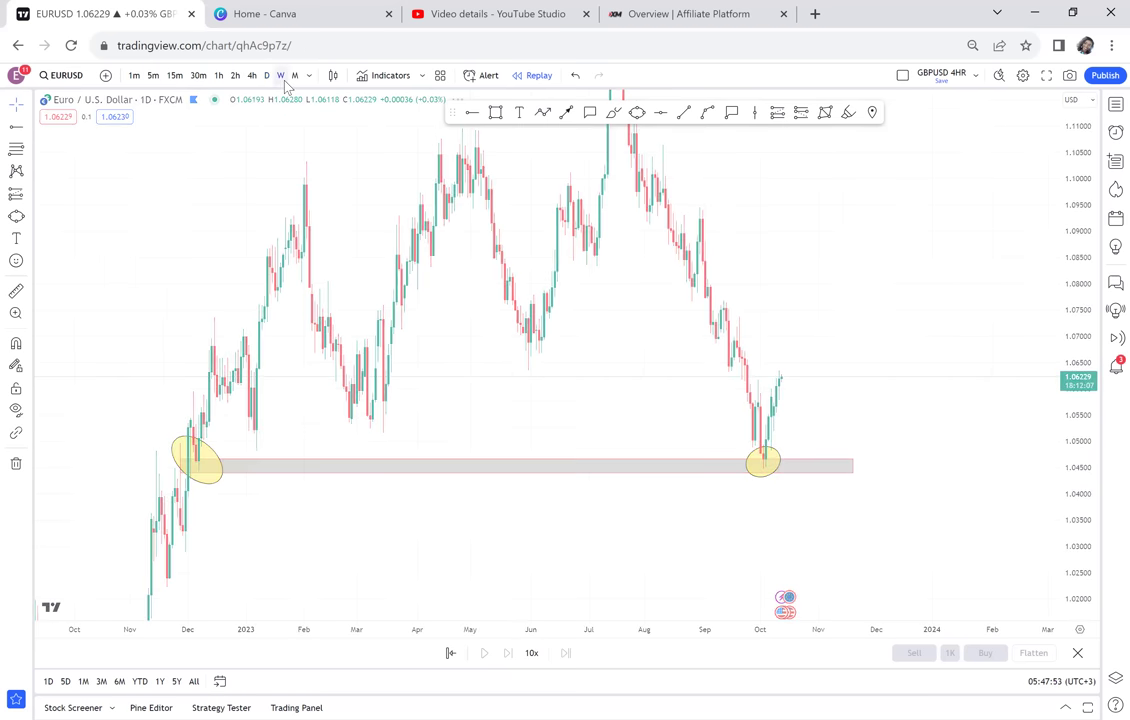
pyautogui.scroll(2, 649, 410)
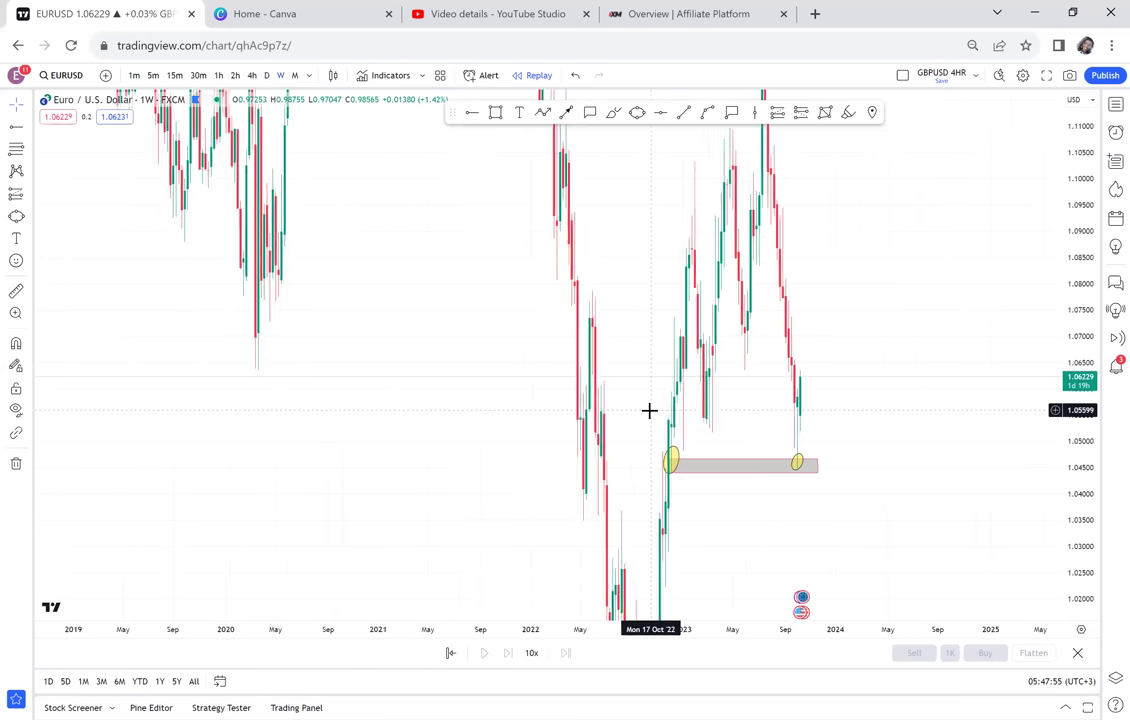
pyautogui.scroll(1, 700, 420)
pyautogui.moveTo(748, 428); pyautogui.dragTo(619, 445)
pyautogui.click(612, 460)
pyautogui.click(749, 379)
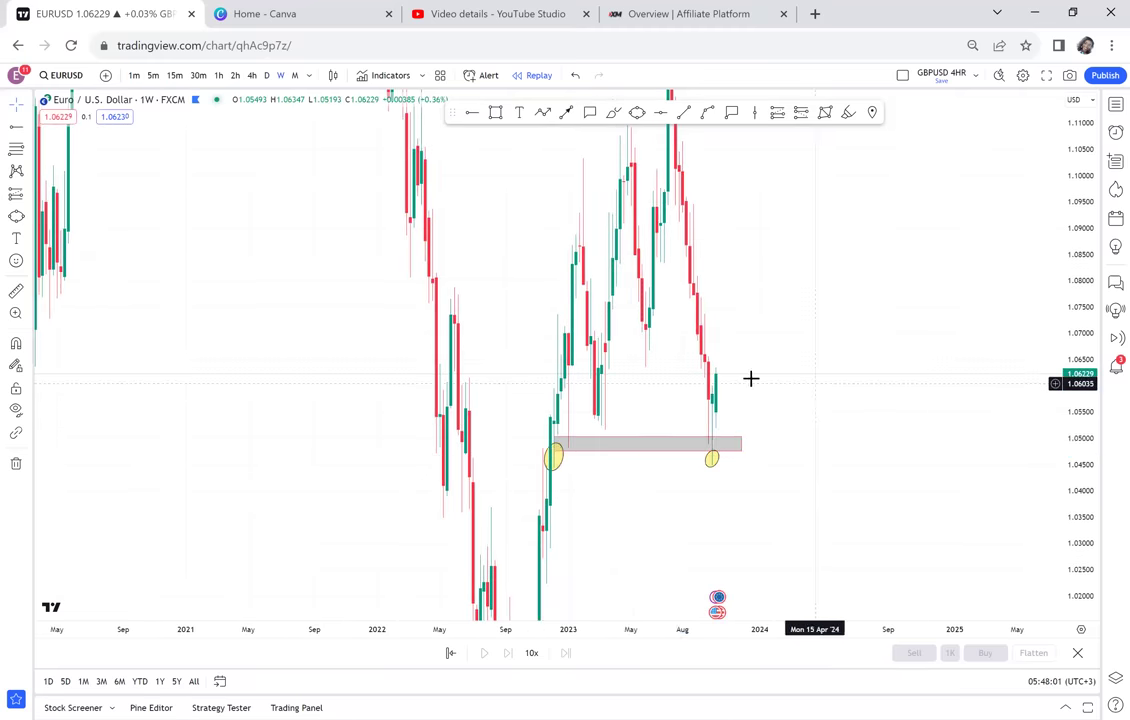
pyautogui.scroll(2, 750, 378)
pyautogui.scroll(2, 751, 378)
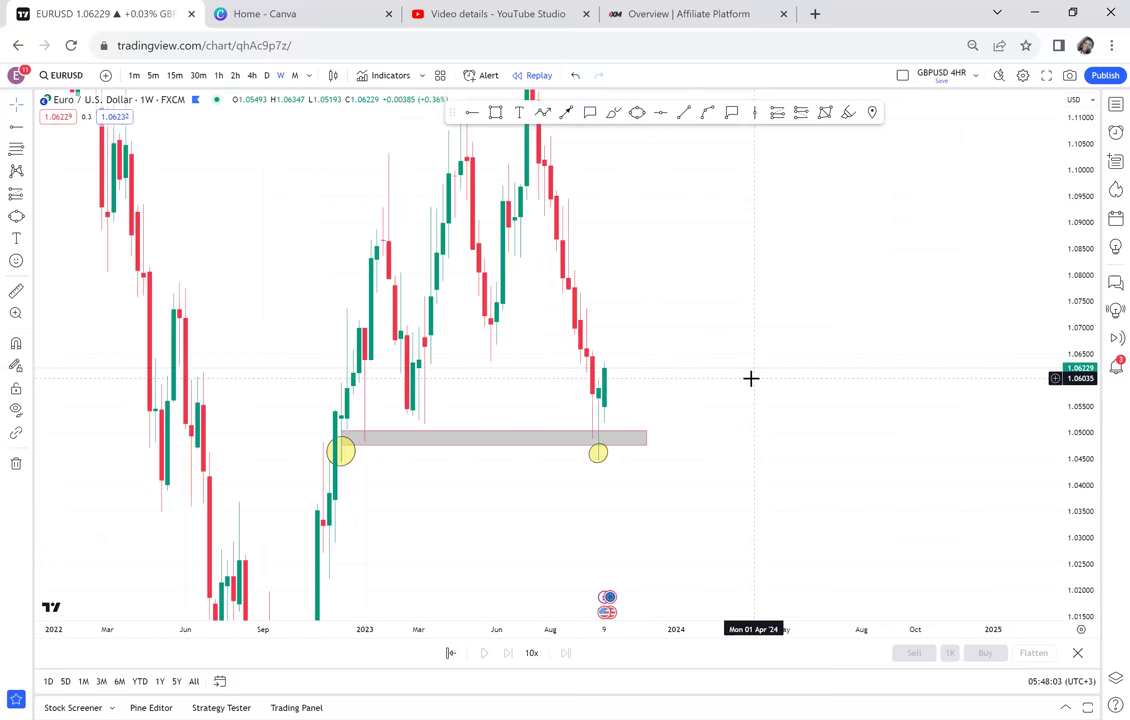
pyautogui.scroll(1, 751, 378)
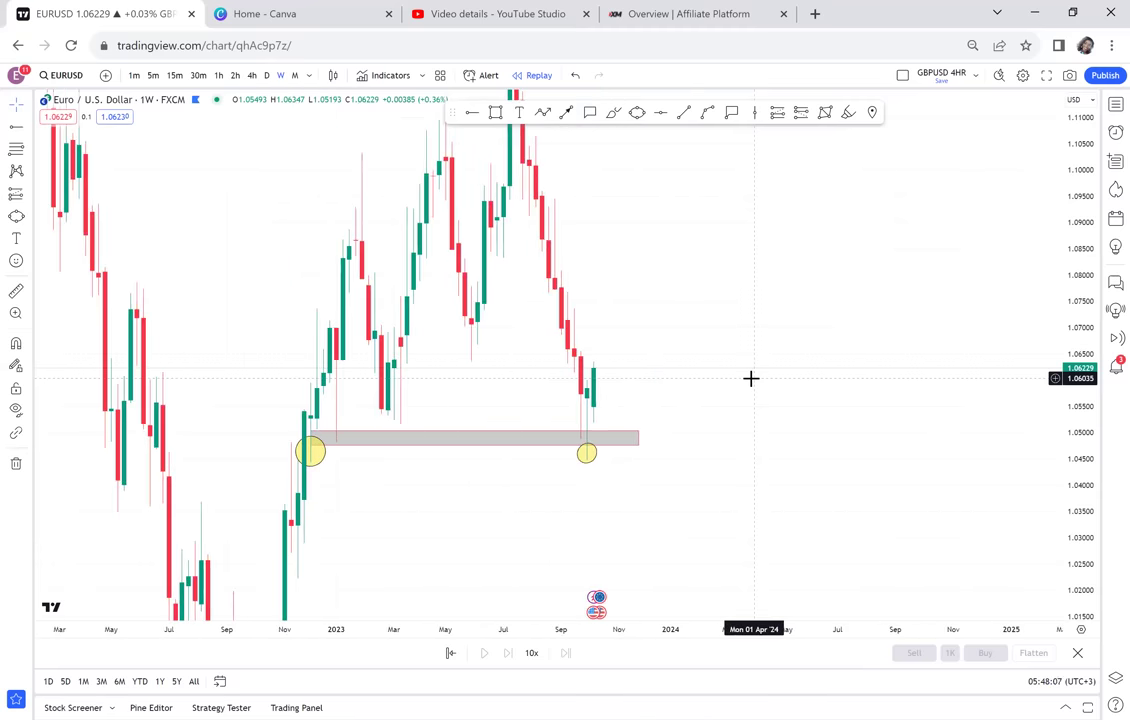
# Box the Aug–Dec '23 candles with a new grey rectangle spanning about 1.045–1.06
pyautogui.click(496, 113)
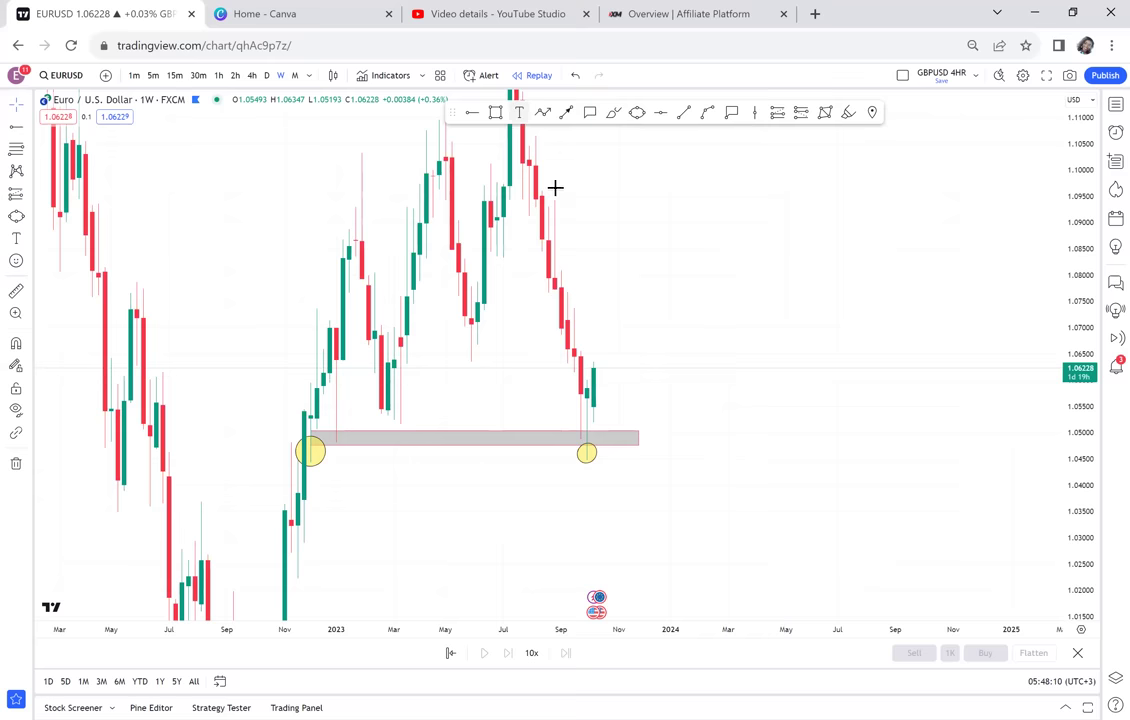
pyautogui.click(541, 380)
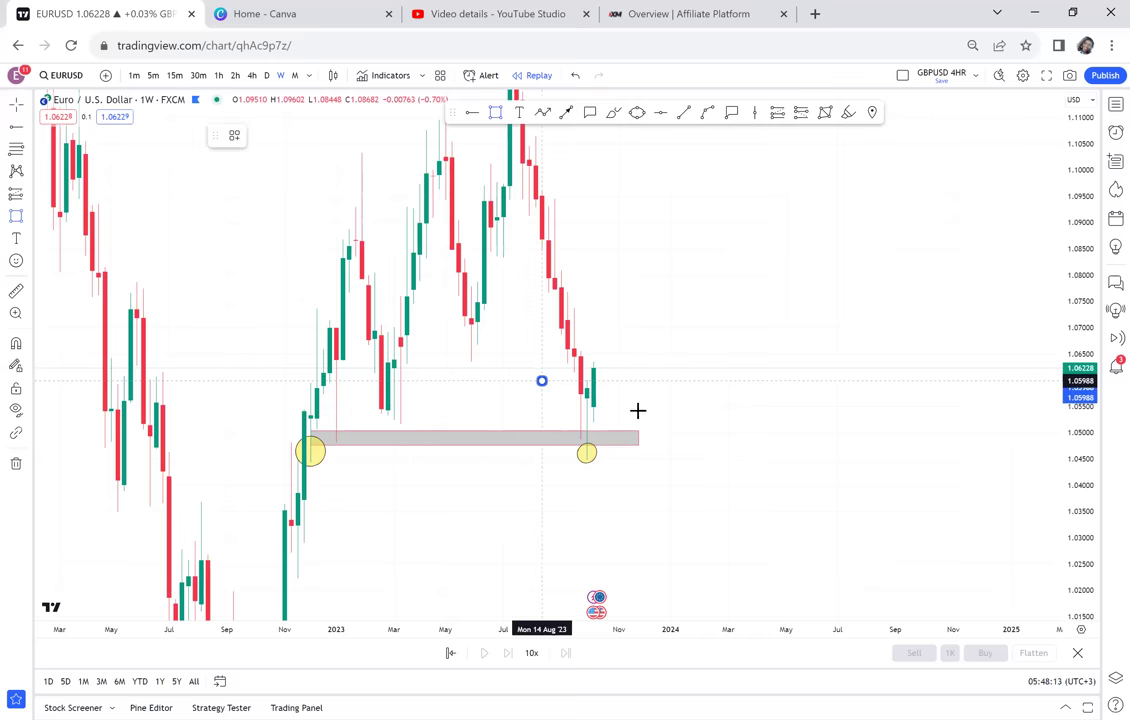
pyautogui.click(643, 427)
pyautogui.click(646, 457)
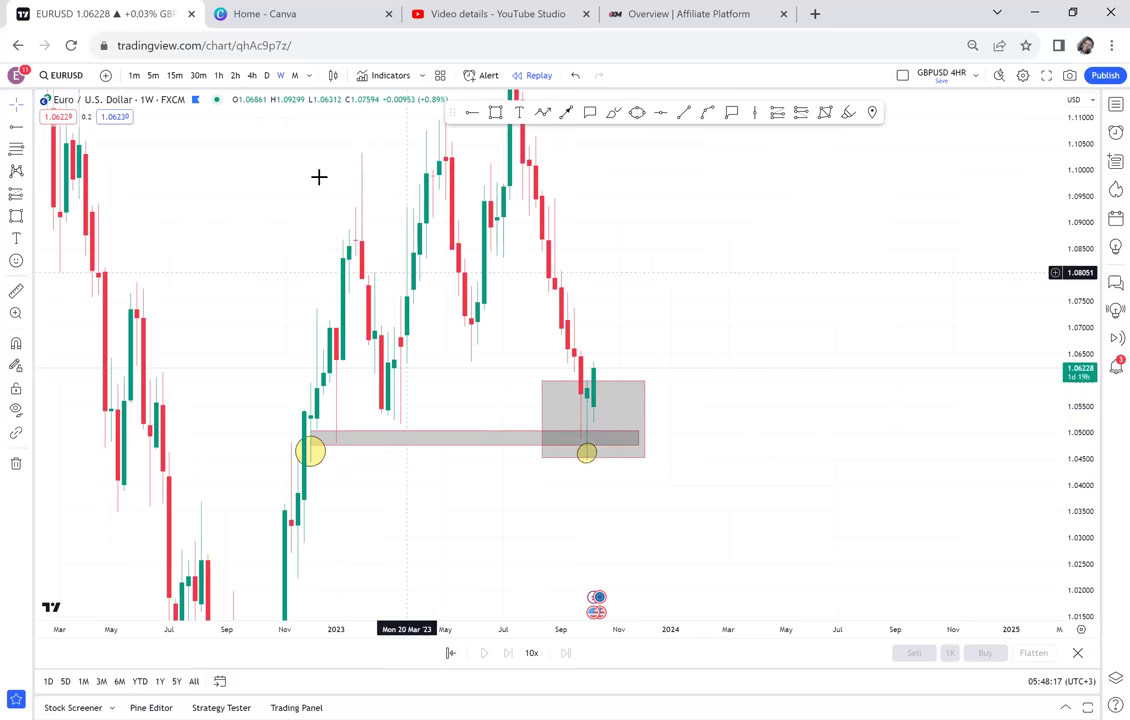
# Switch EURUSD to monthly candles and delete the long grey zone
pyautogui.click(294, 76)
pyautogui.scroll(5, 716, 269)
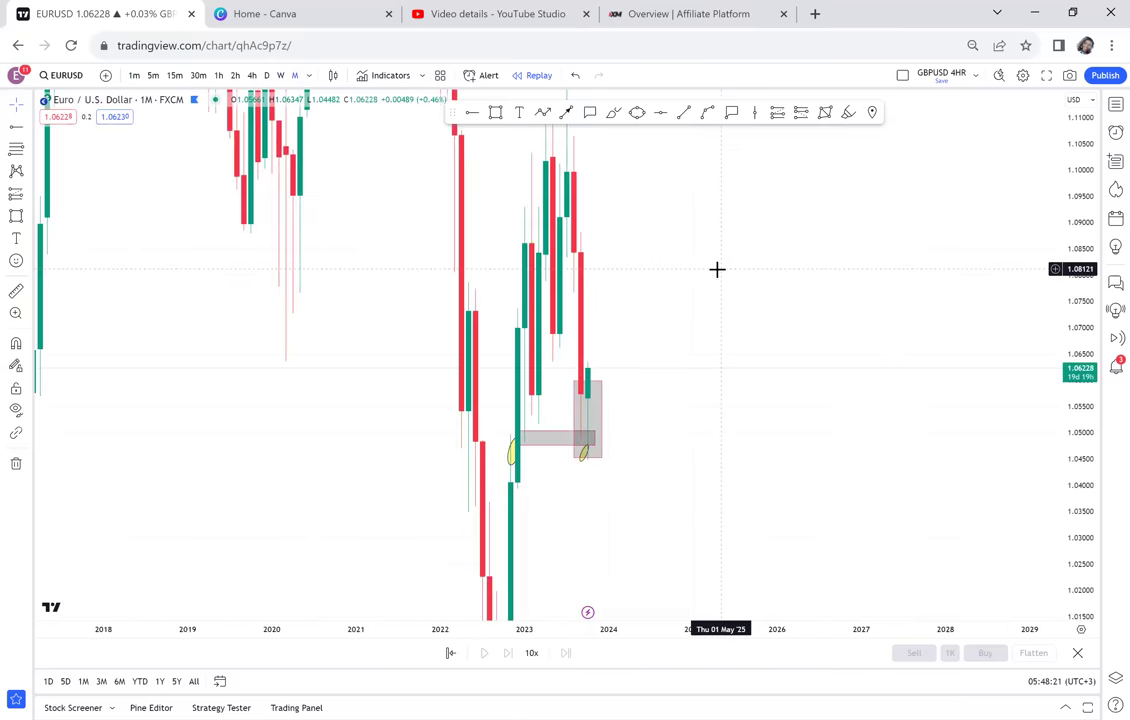
pyautogui.scroll(1, 716, 269)
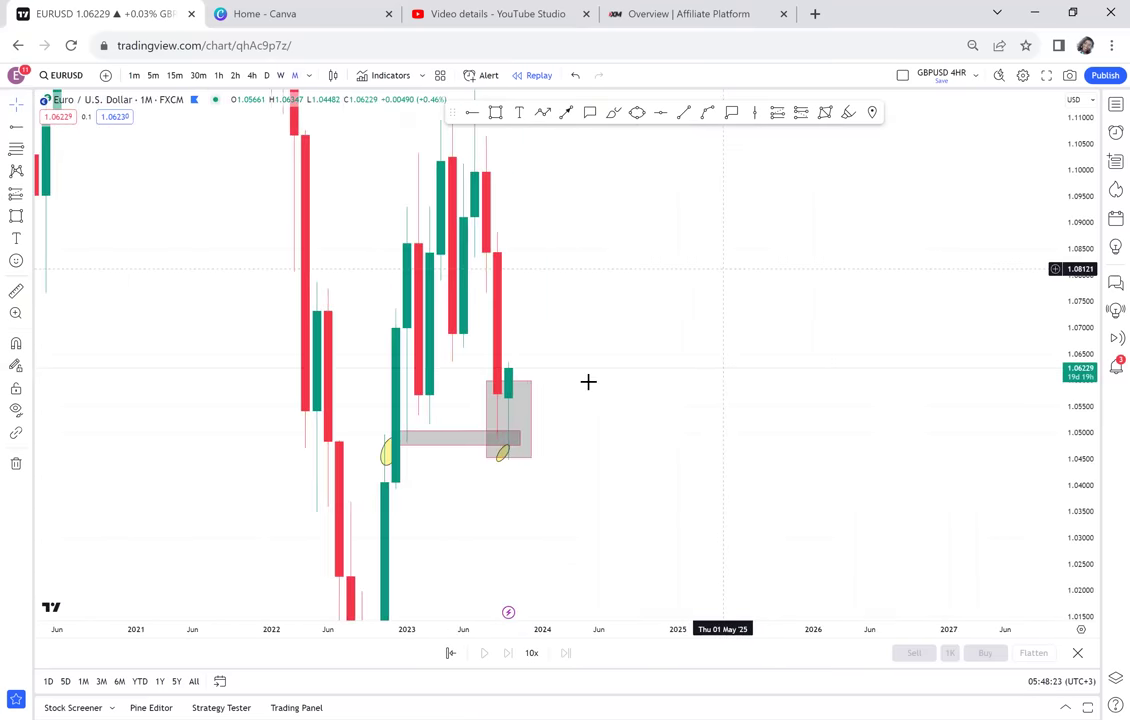
pyautogui.click(510, 443)
pyautogui.moveTo(556, 397); pyautogui.dragTo(557, 388)
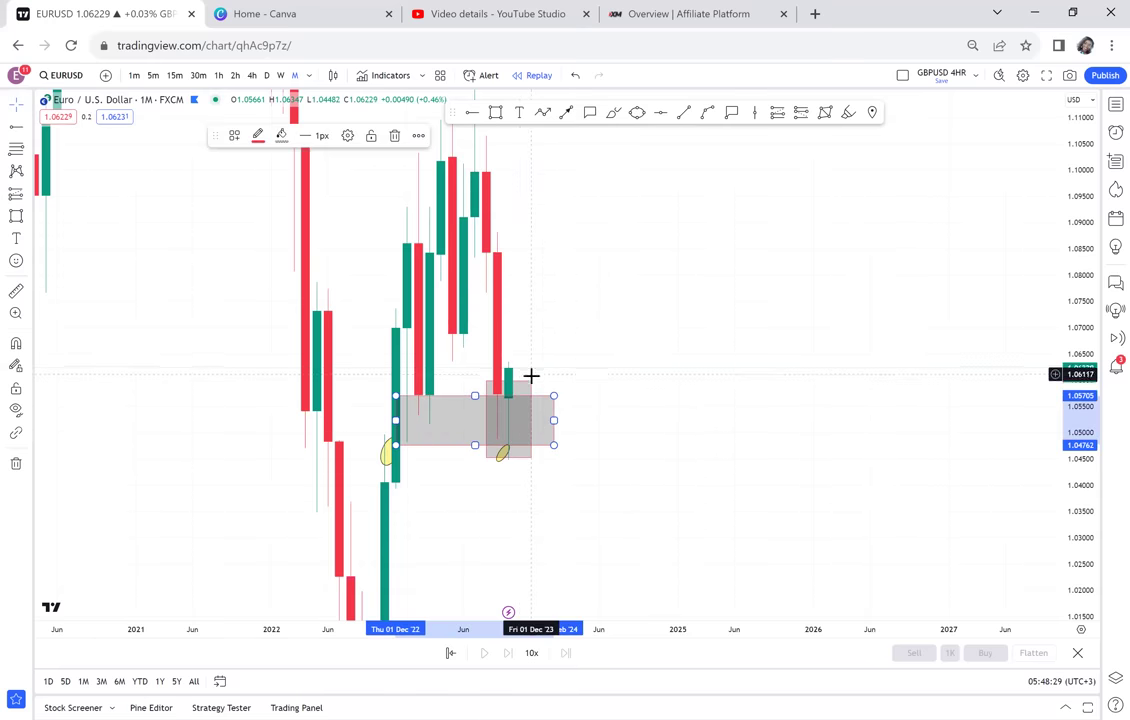
pyautogui.press('Delete')
# Widen the remaining grey box left to Sep '22 and lower its top slightly
pyautogui.click(510, 385)
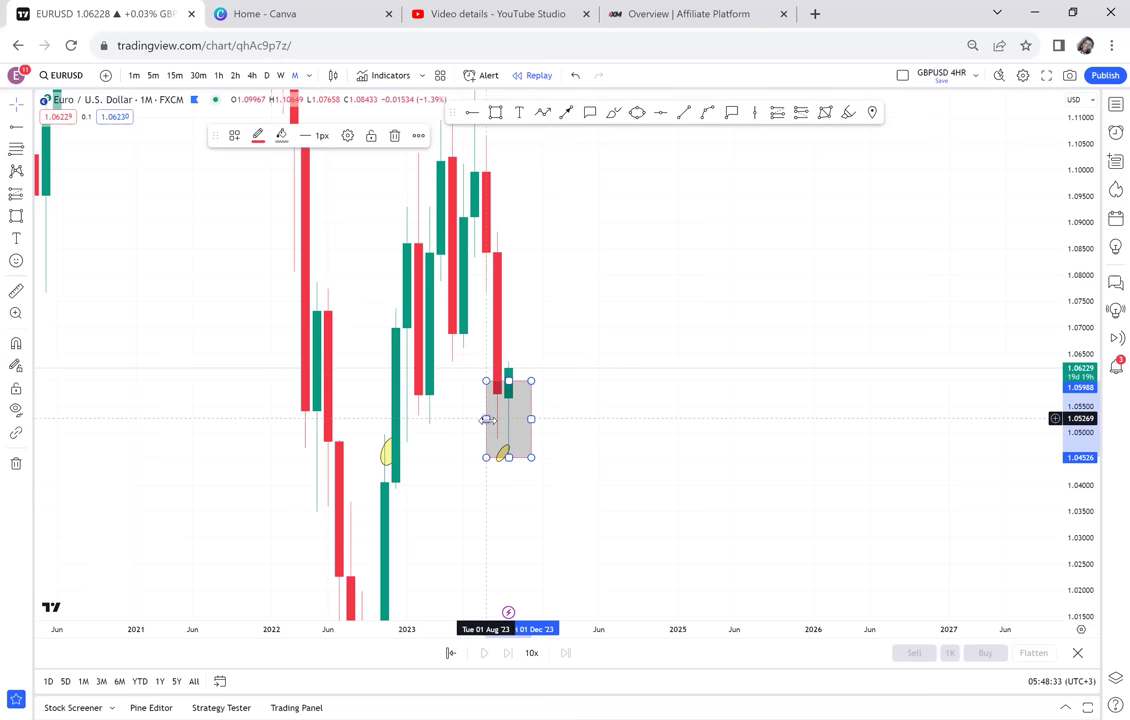
pyautogui.moveTo(486, 419); pyautogui.dragTo(362, 419)
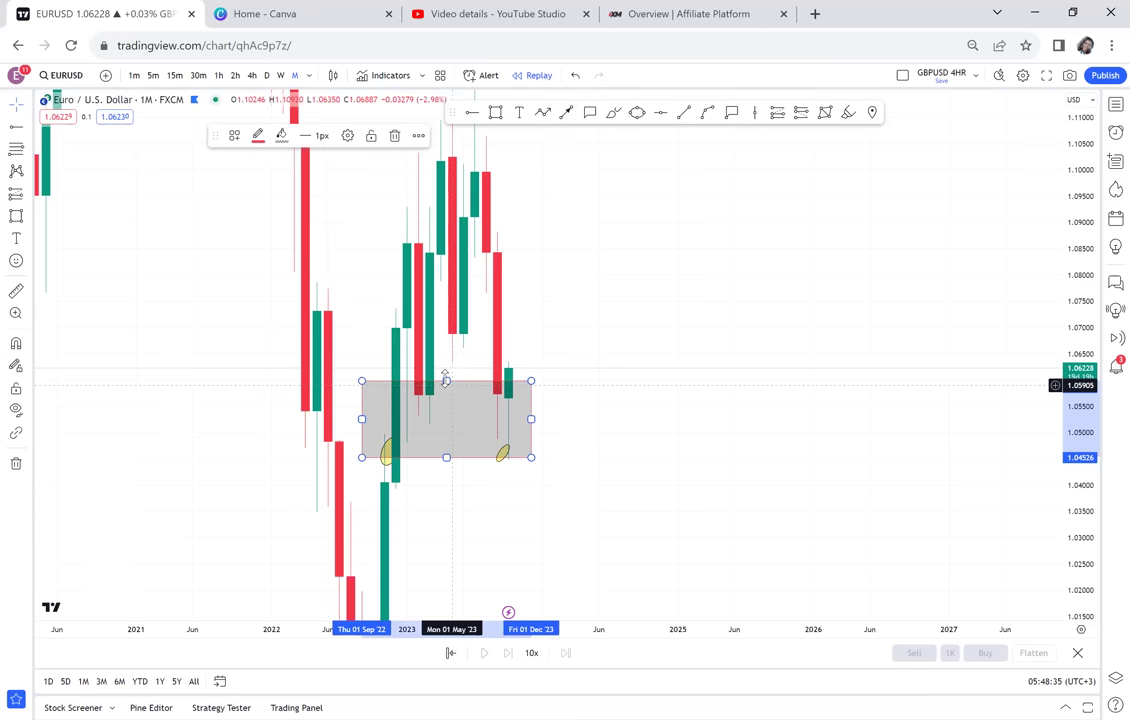
pyautogui.moveTo(446, 381); pyautogui.dragTo(460, 398)
pyautogui.click(683, 393)
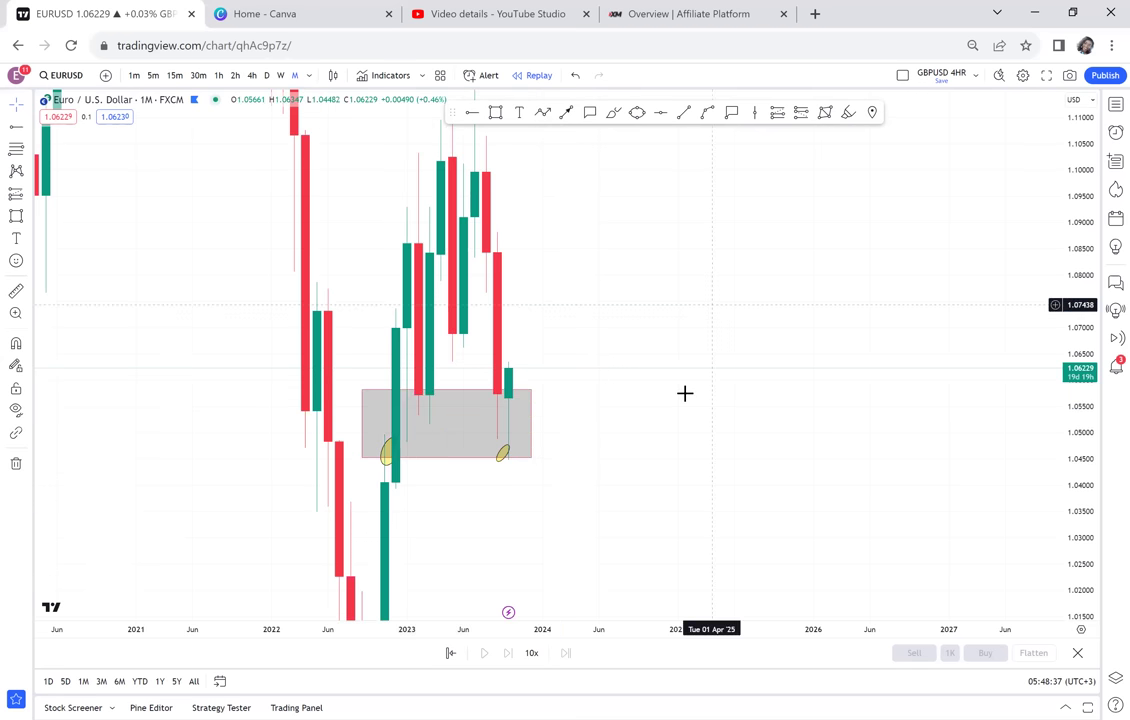
pyautogui.moveTo(859, 228); pyautogui.dragTo(838, 301)
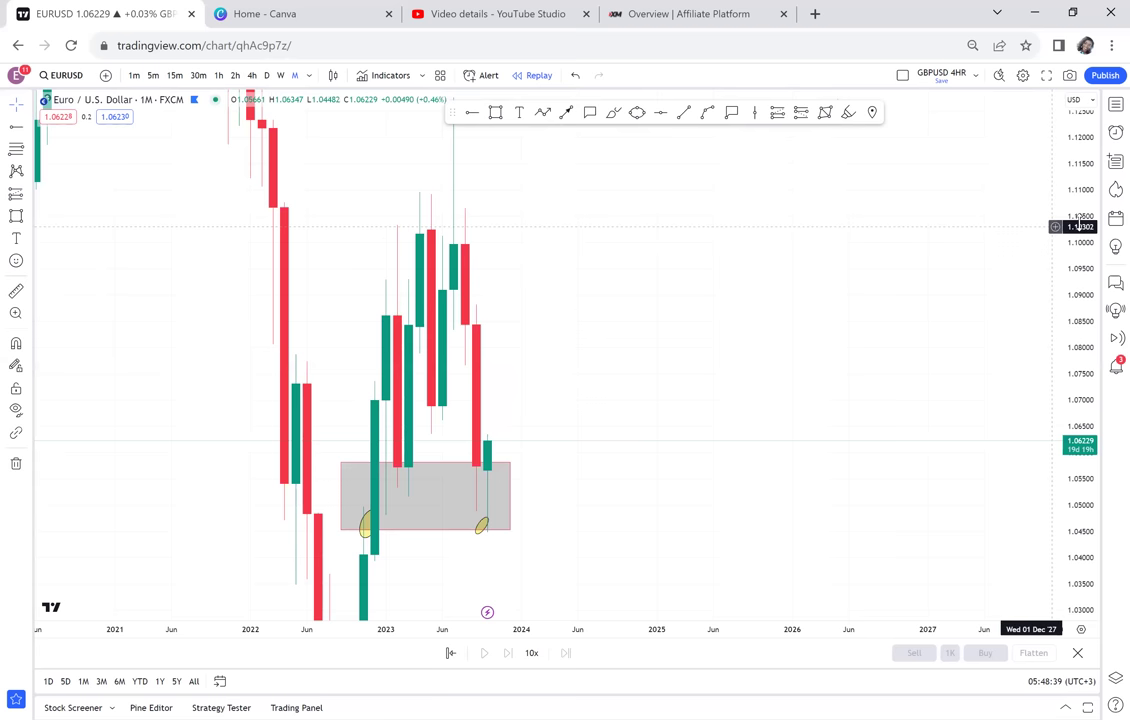
pyautogui.moveTo(1083, 222); pyautogui.dragTo(970, 300)
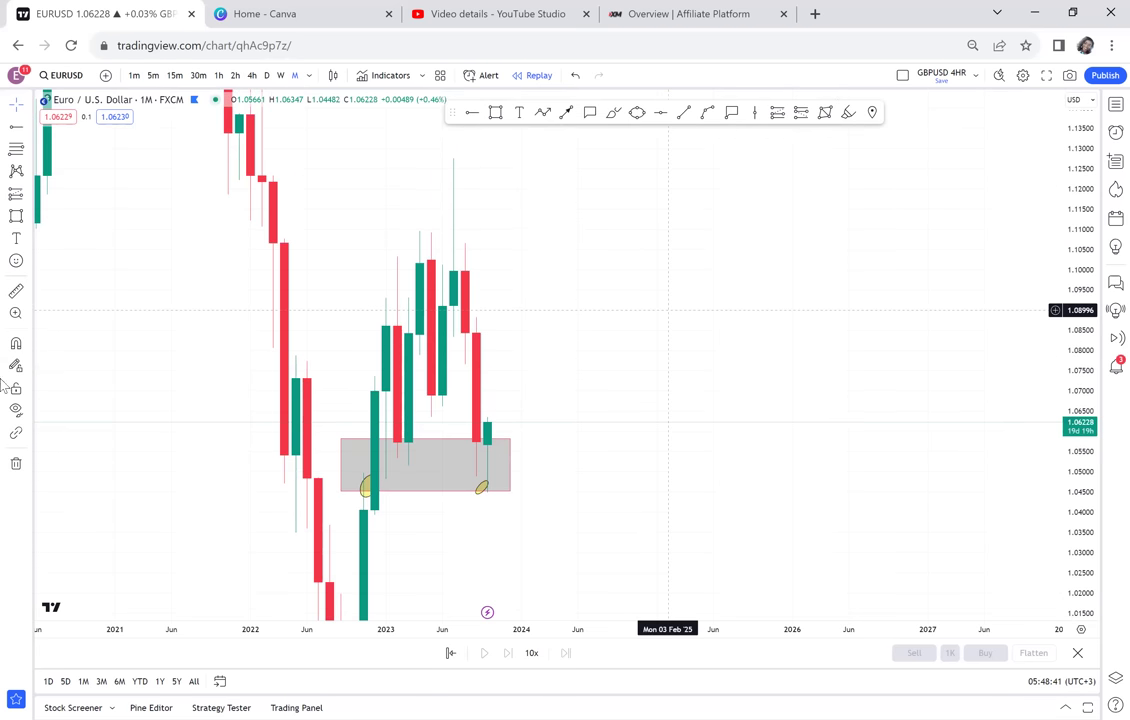
# Measure the move up from the zone and add a green target level at 1.08935
pyautogui.click(16, 291)
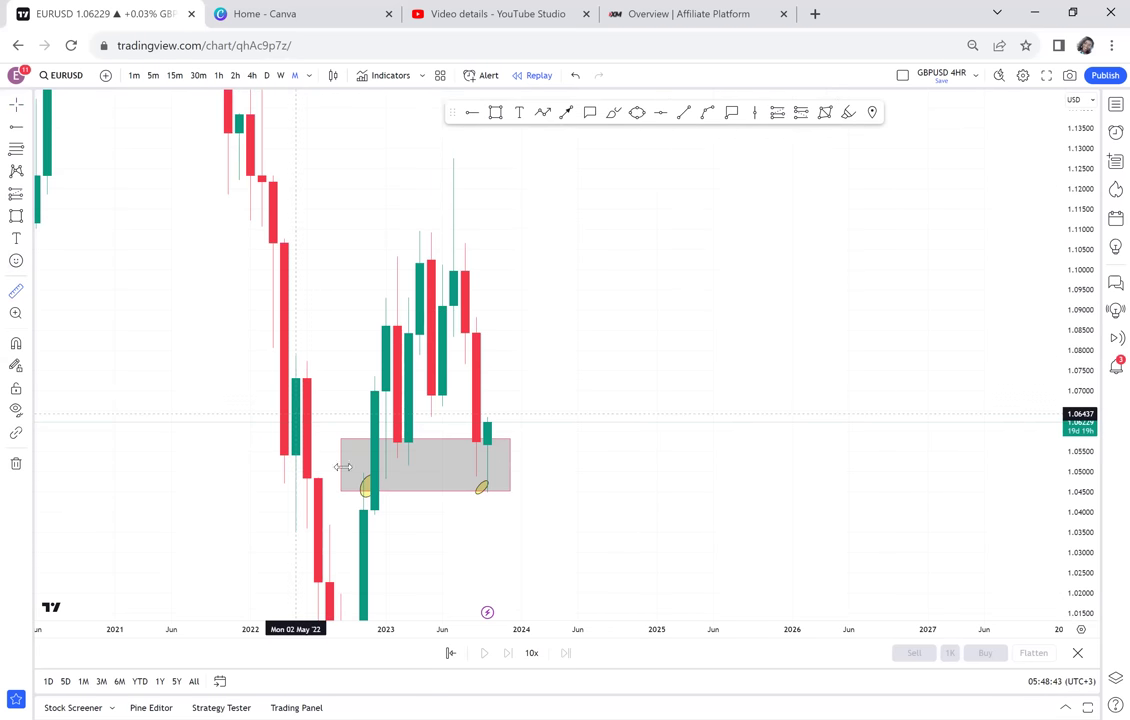
pyautogui.click(340, 467)
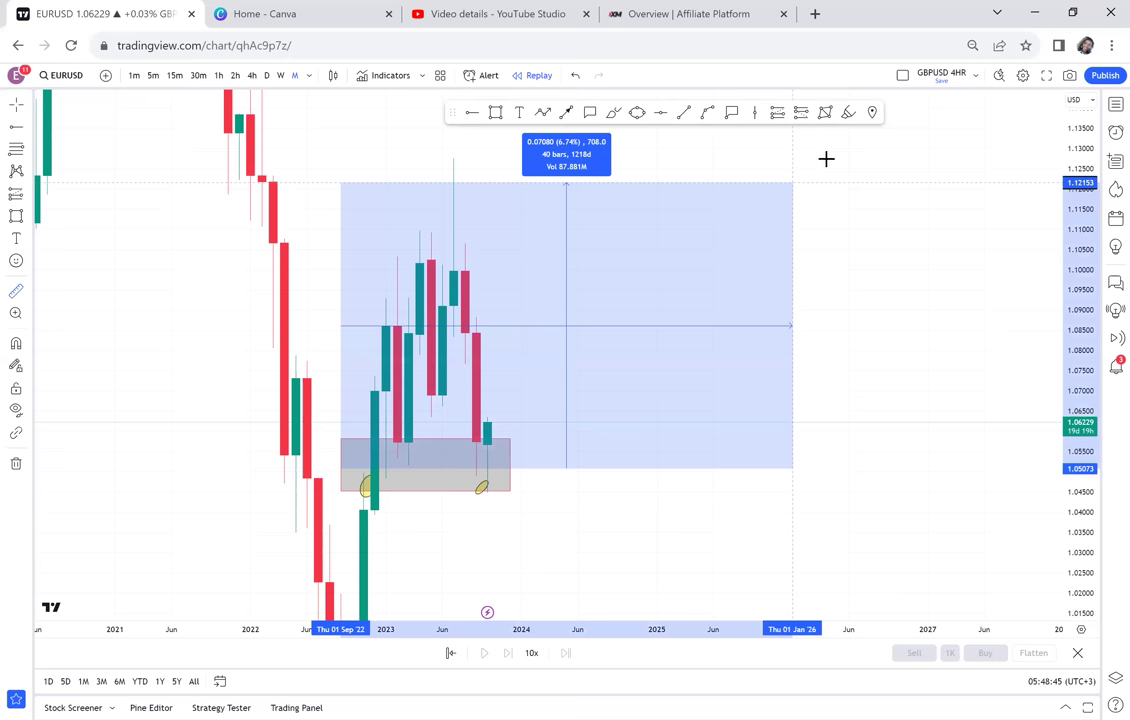
pyautogui.click(826, 158)
pyautogui.click(661, 113)
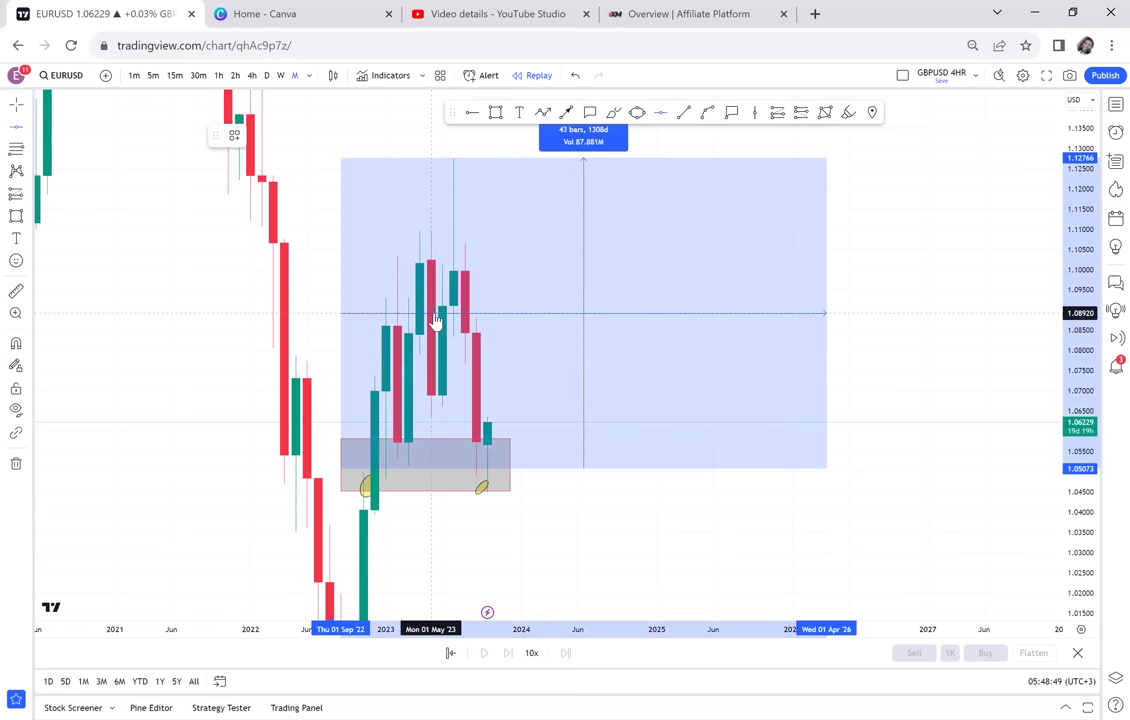
pyautogui.click(435, 316)
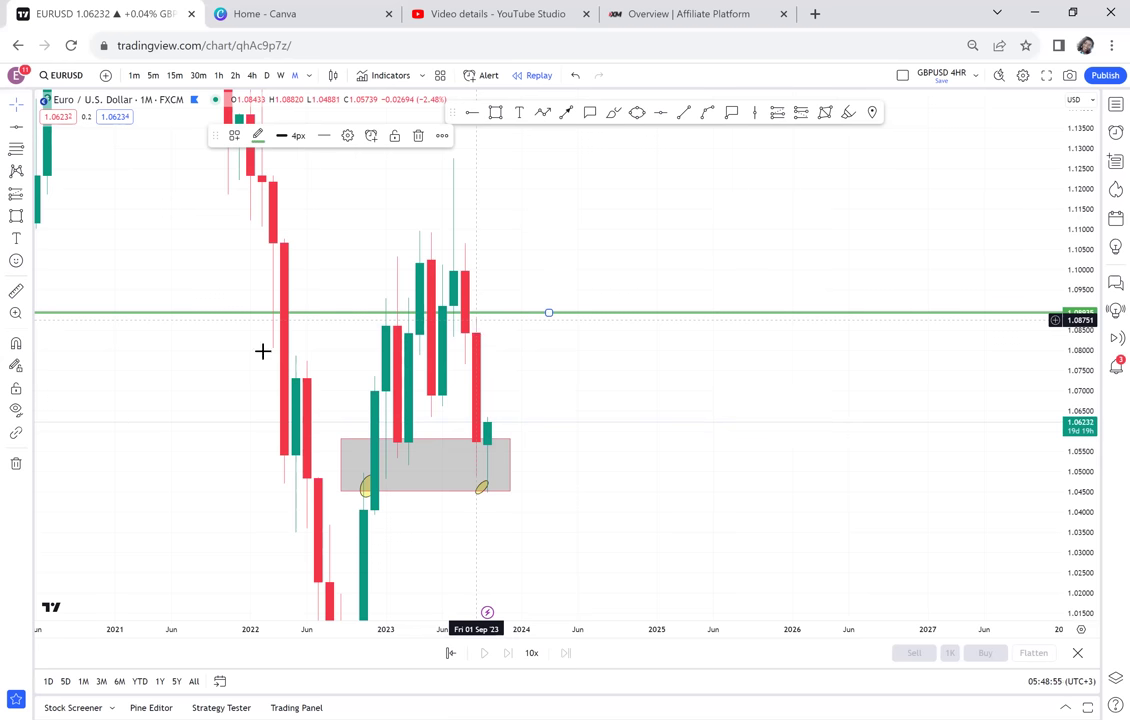
# Measure the 3.78% move from the latest candle's price past the target, then show the watchlist
pyautogui.click(430, 423)
pyautogui.click(613, 310)
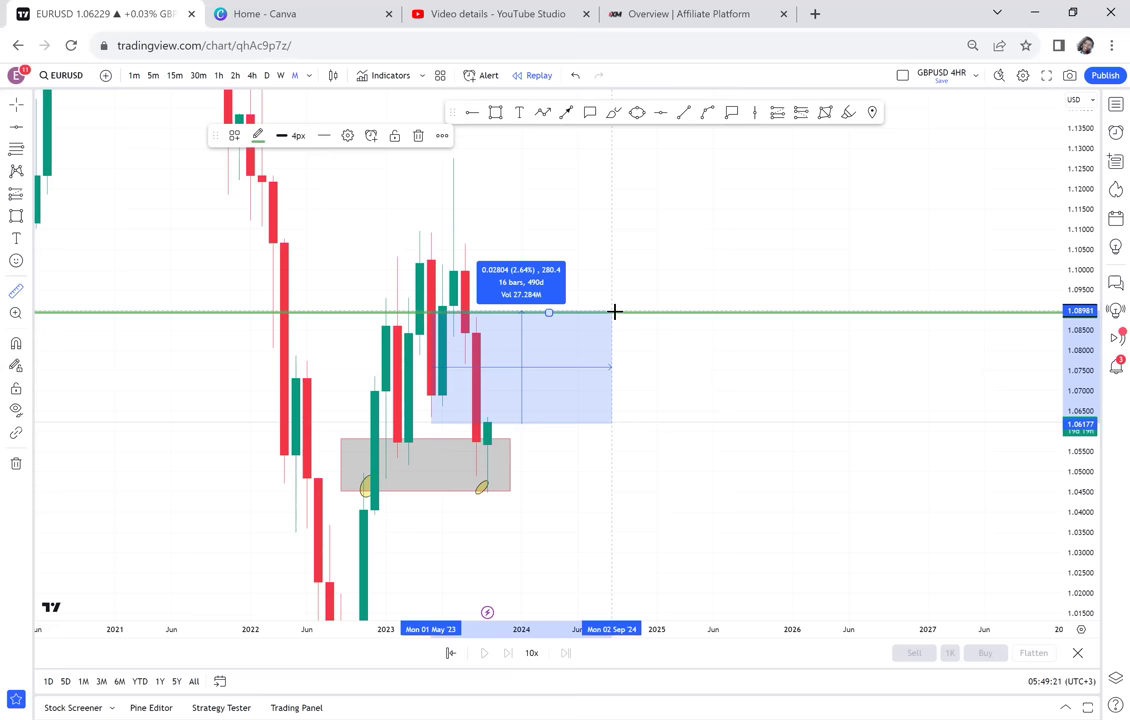
pyautogui.click(809, 263)
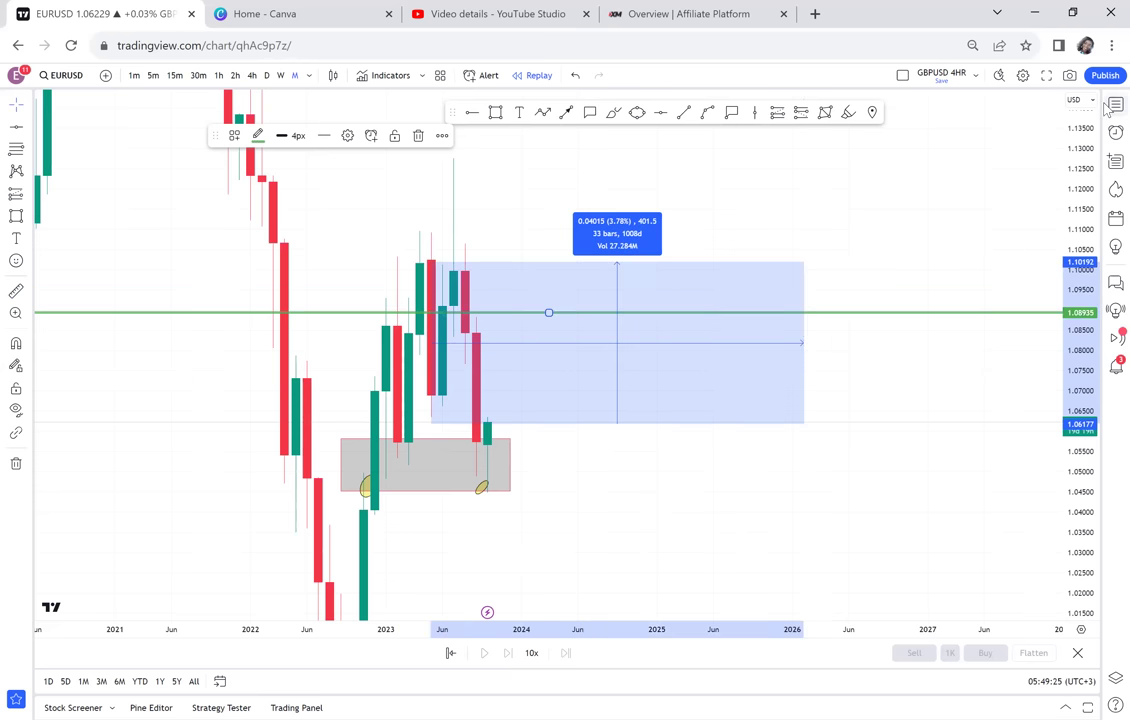
pyautogui.click(1114, 105)
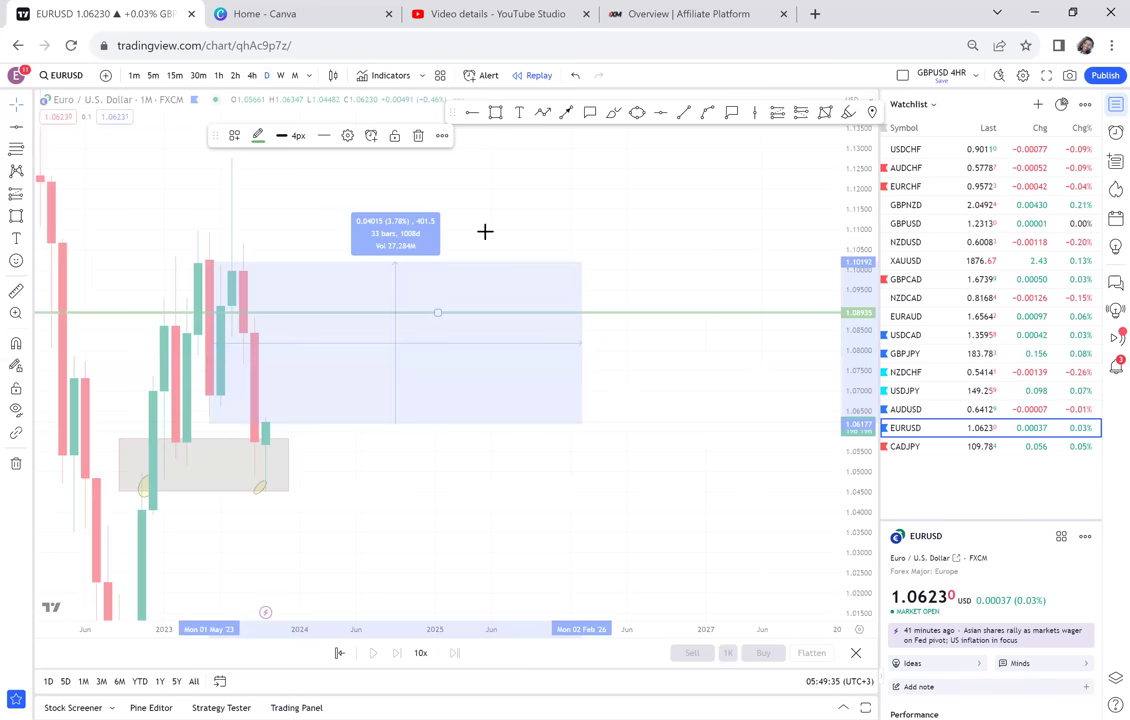
# Show CADJPY on the daily timeframe and zoom out to see more history
pyautogui.write('D')
pyautogui.press('Return')
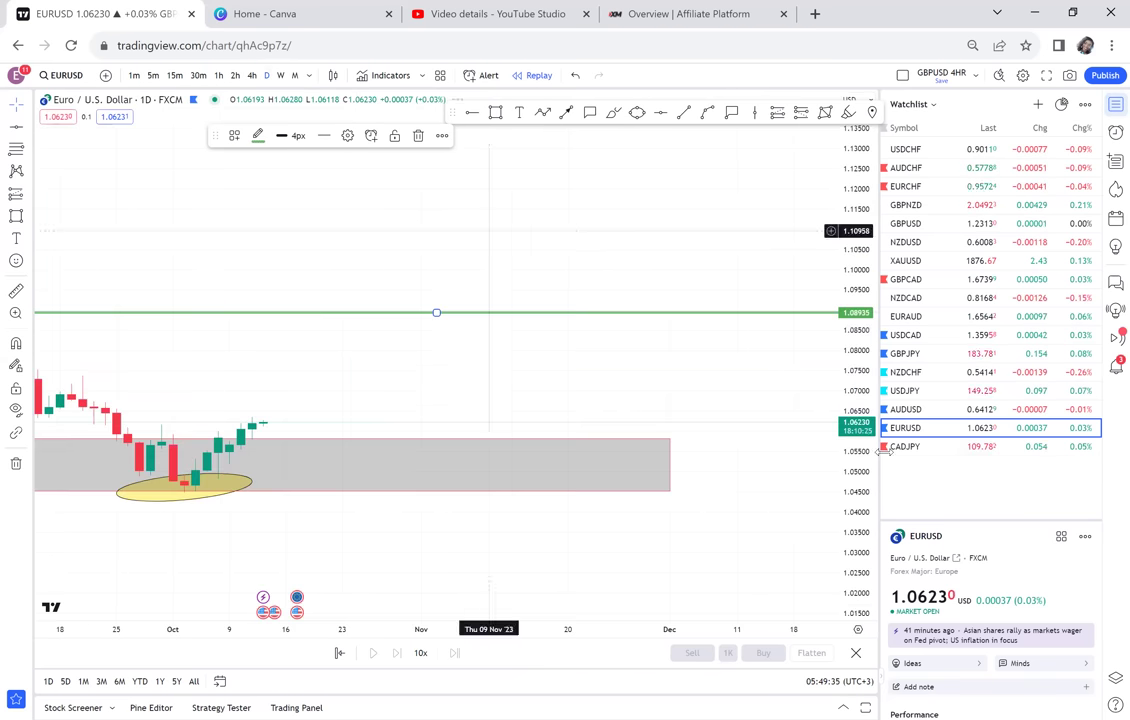
pyautogui.click(945, 448)
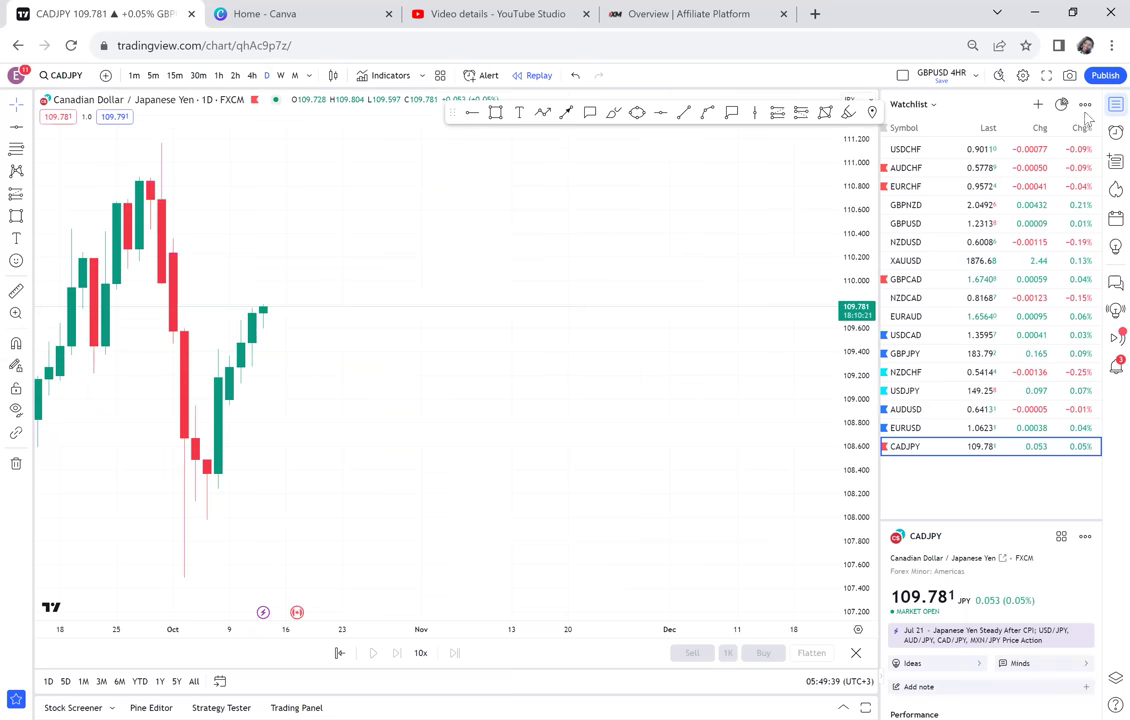
pyautogui.scroll(-3, 820, 181)
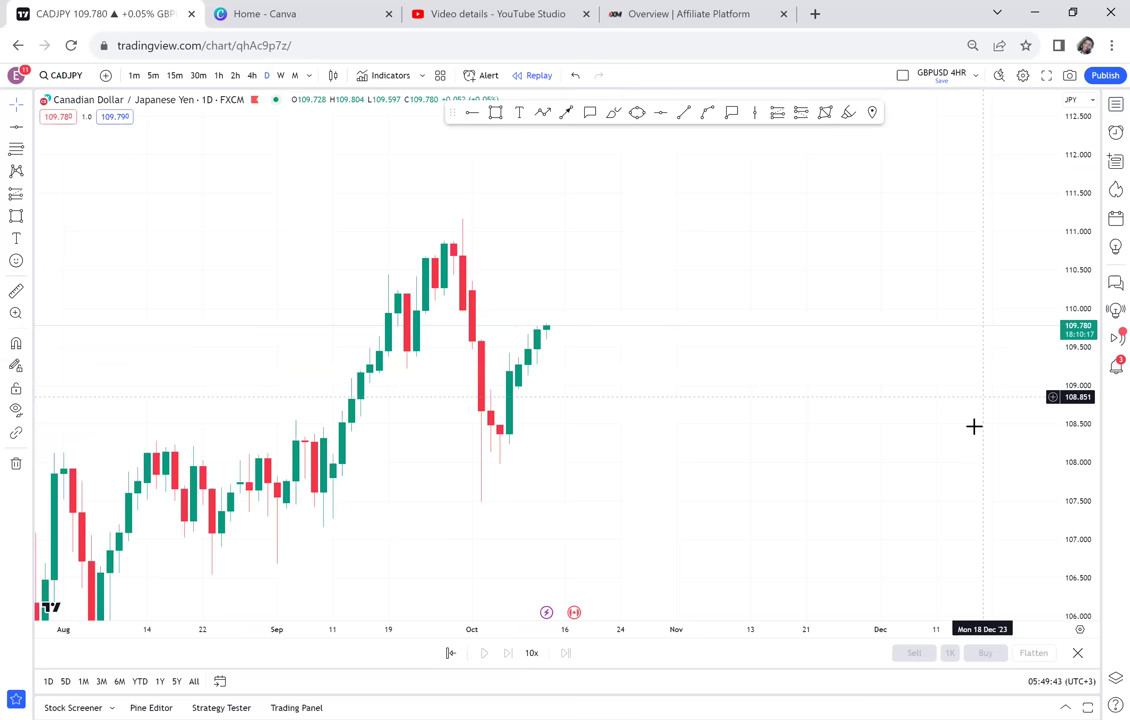
pyautogui.scroll(-3, 789, 446)
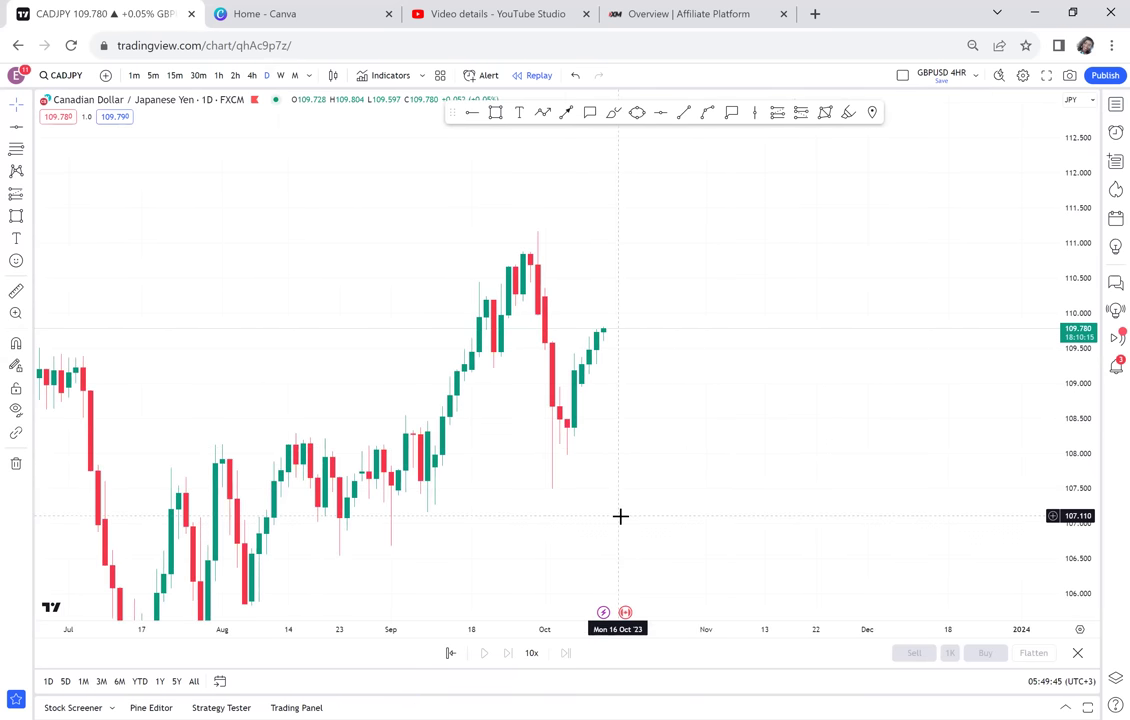
pyautogui.hscroll(-3, 752, 373)
pyautogui.hscroll(2, 709, 383)
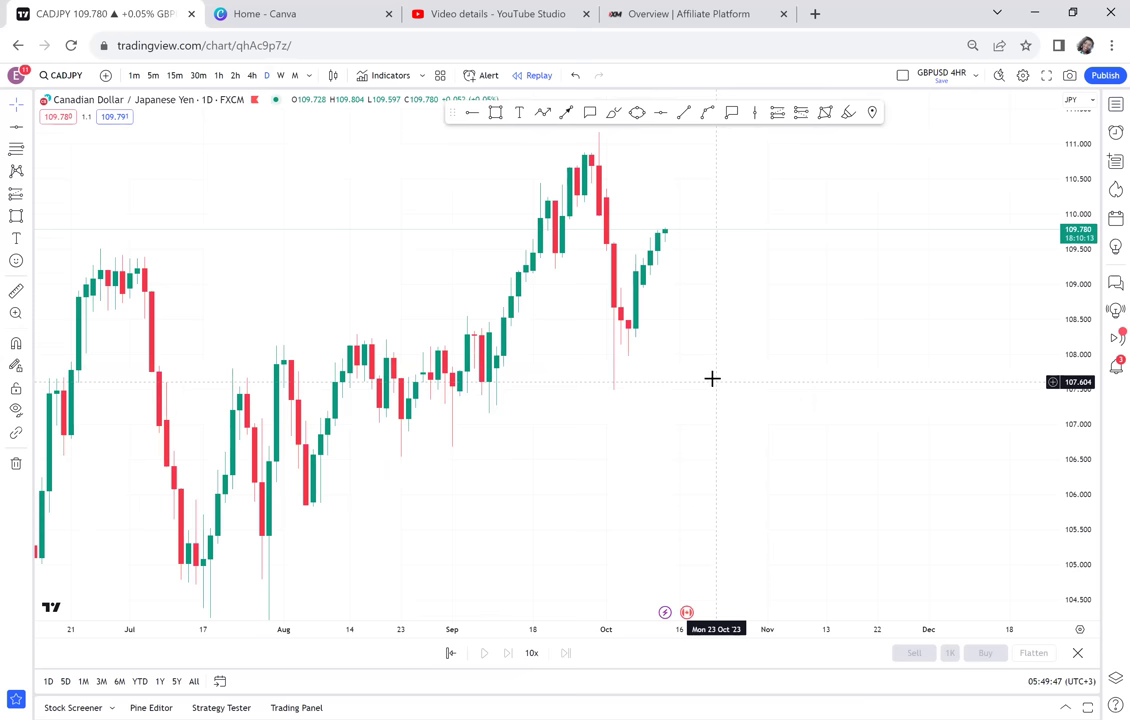
# Draw a grey zone from early September around 107.3–107.6, then switch to weekly candles
pyautogui.click(495, 112)
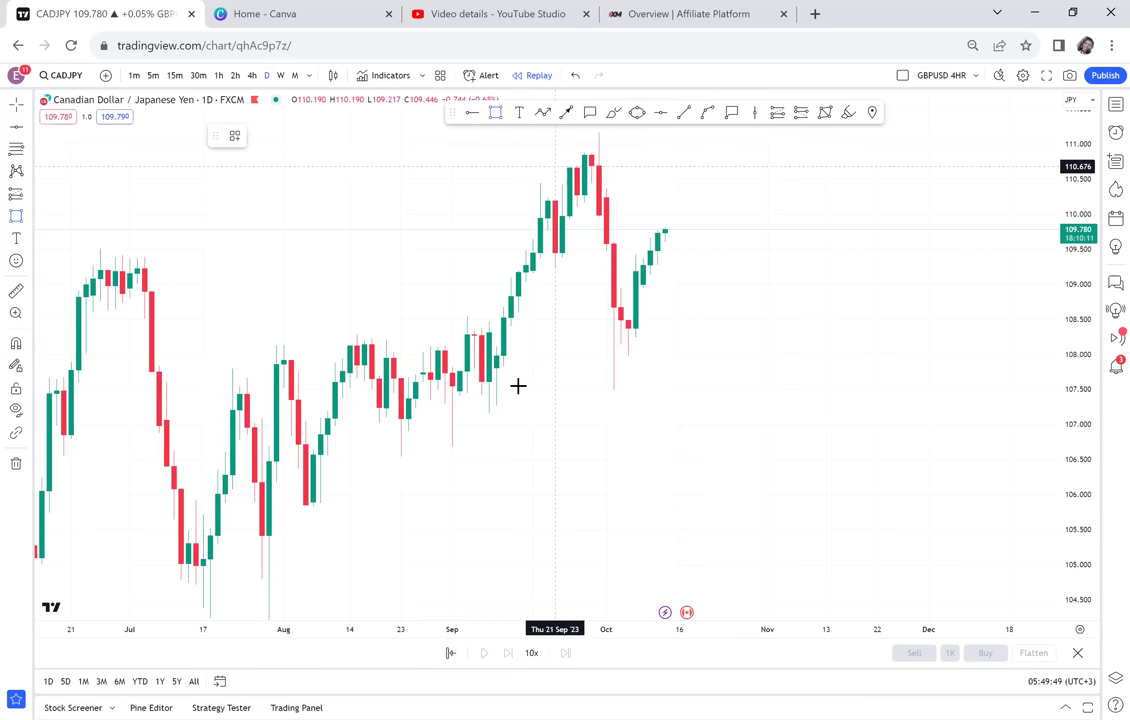
pyautogui.click(459, 383)
pyautogui.click(686, 383)
pyautogui.click(749, 406)
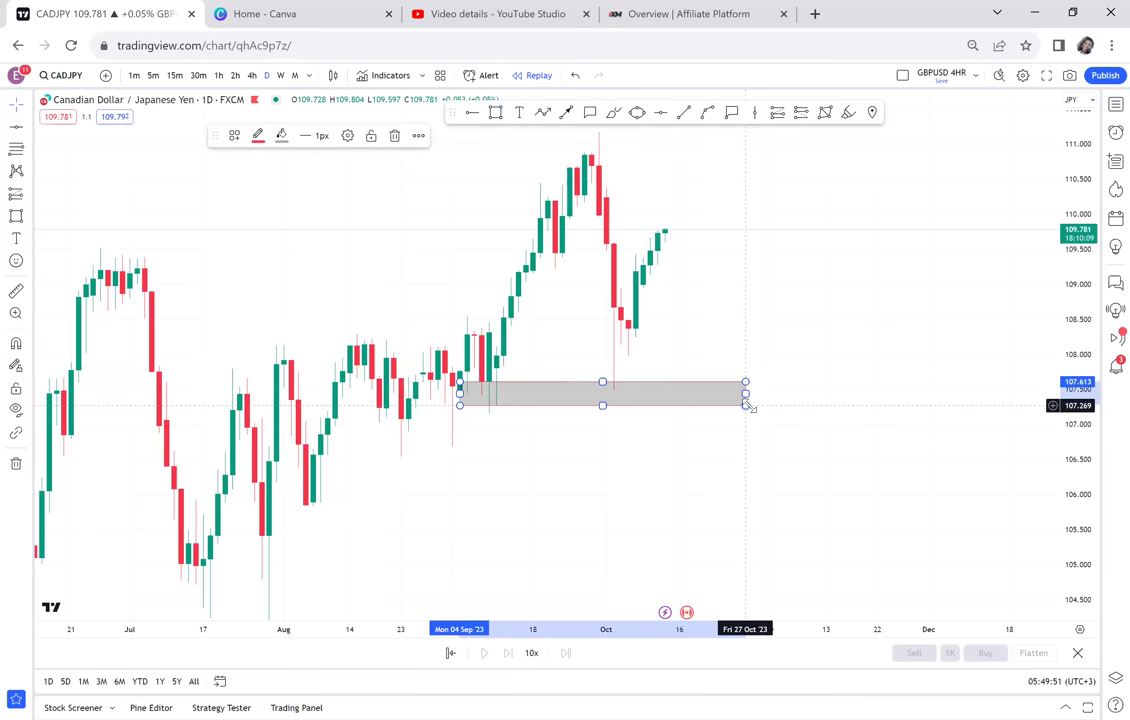
pyautogui.moveTo(822, 364); pyautogui.dragTo(824, 426)
pyautogui.scroll(-1, 824, 426)
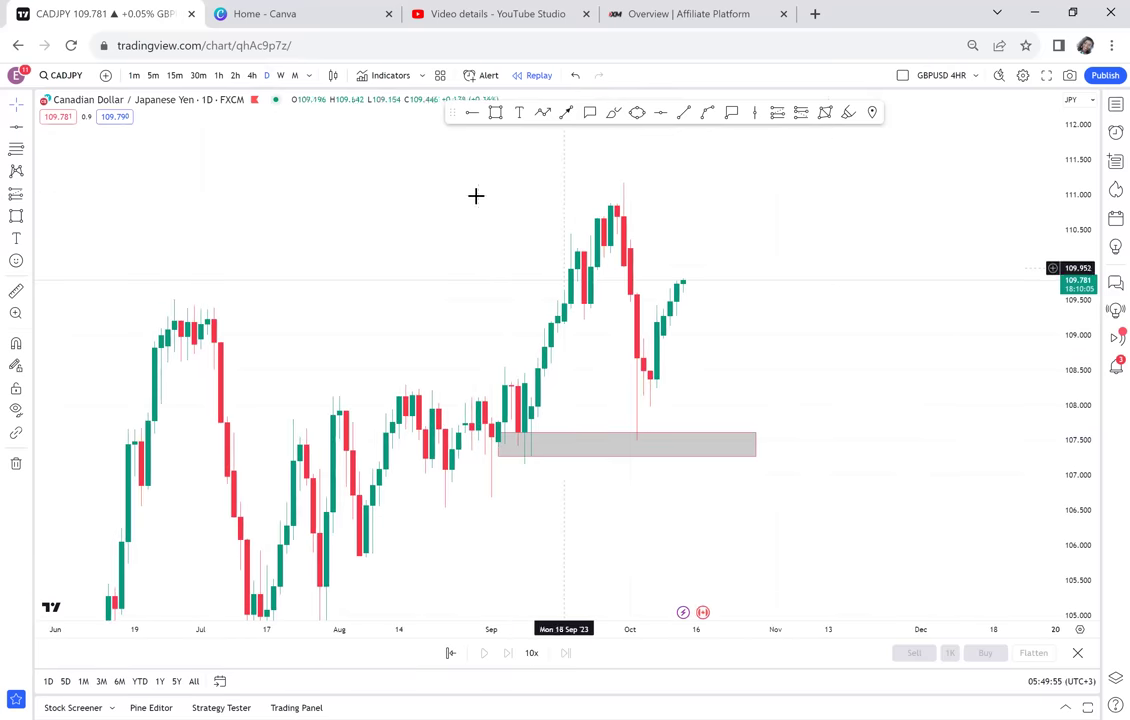
pyautogui.scroll(-1, 477, 195)
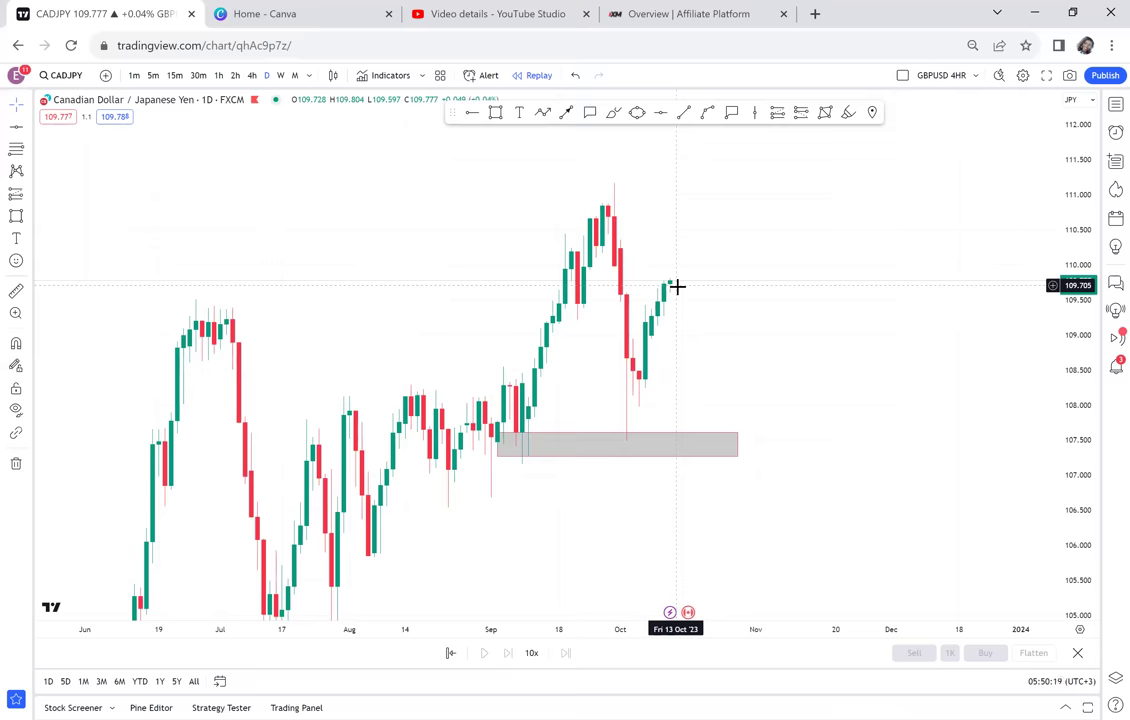
pyautogui.click(283, 80)
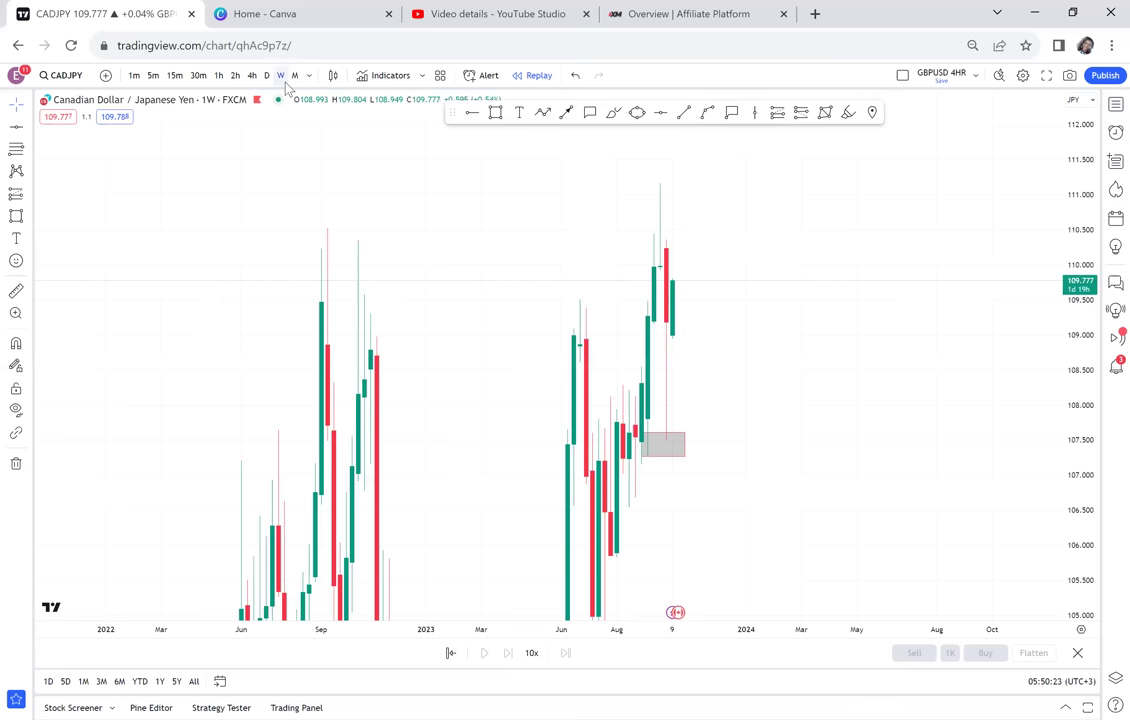
# Extend the lower grey zone left and draw a second zone across the 110–110.5 highs
pyautogui.moveTo(661, 458); pyautogui.dragTo(593, 456)
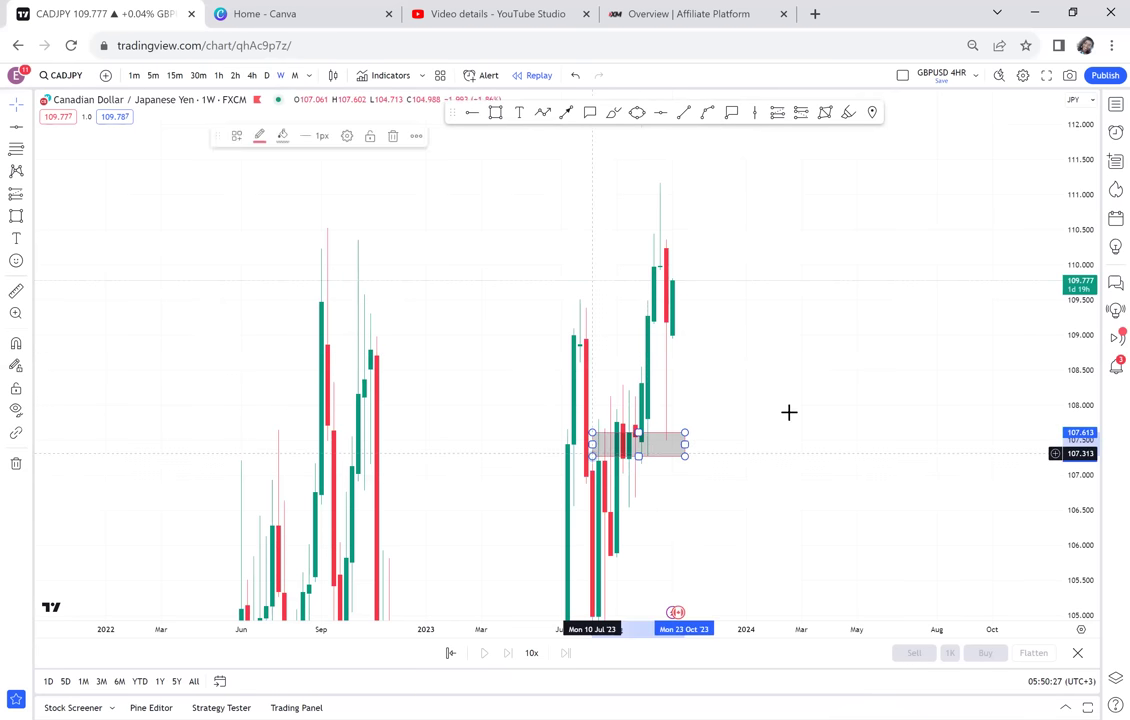
pyautogui.click(789, 412)
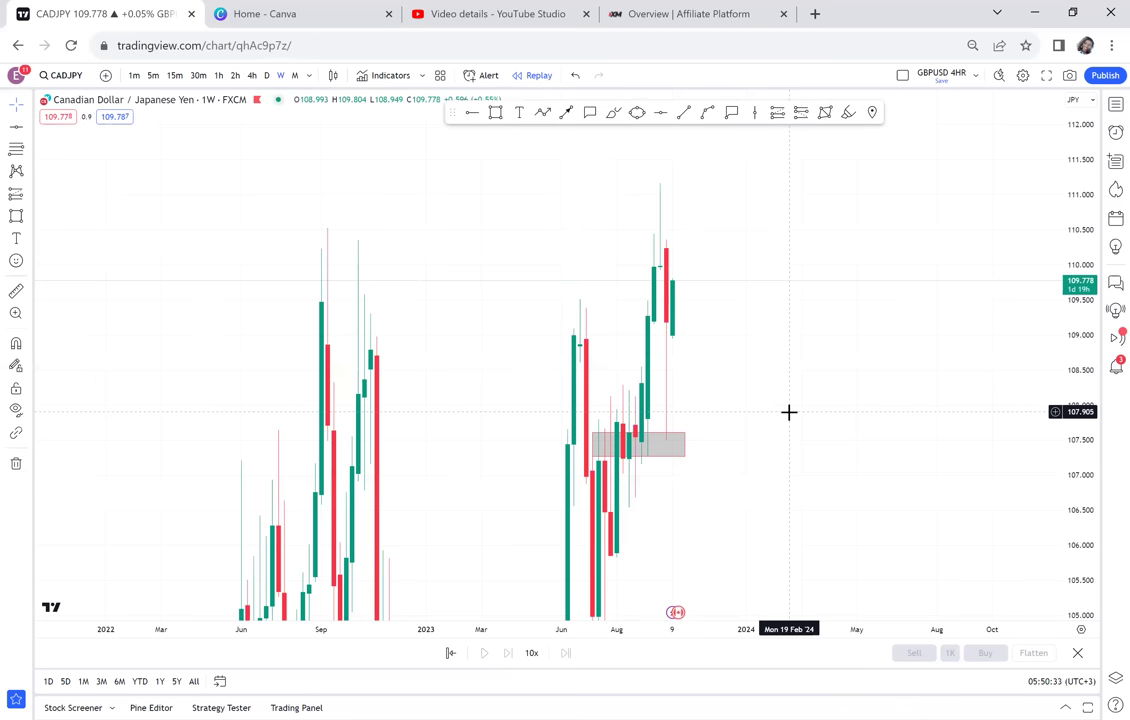
pyautogui.click(495, 114)
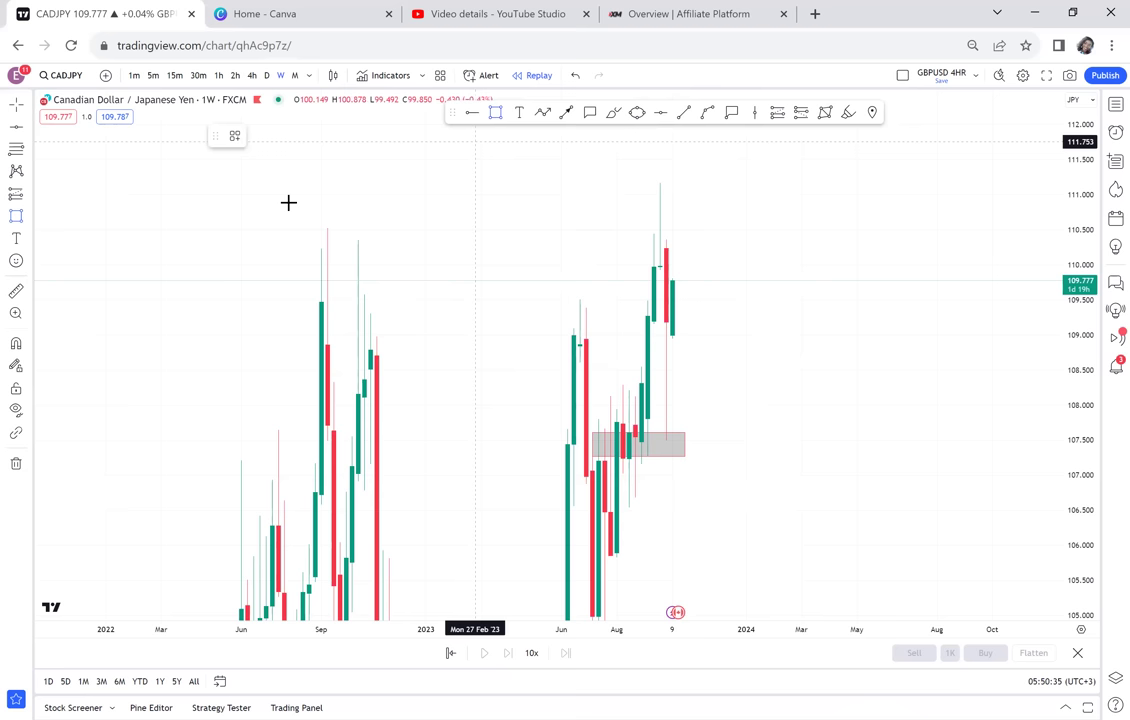
pyautogui.moveTo(259, 227); pyautogui.dragTo(783, 264)
pyautogui.click(797, 371)
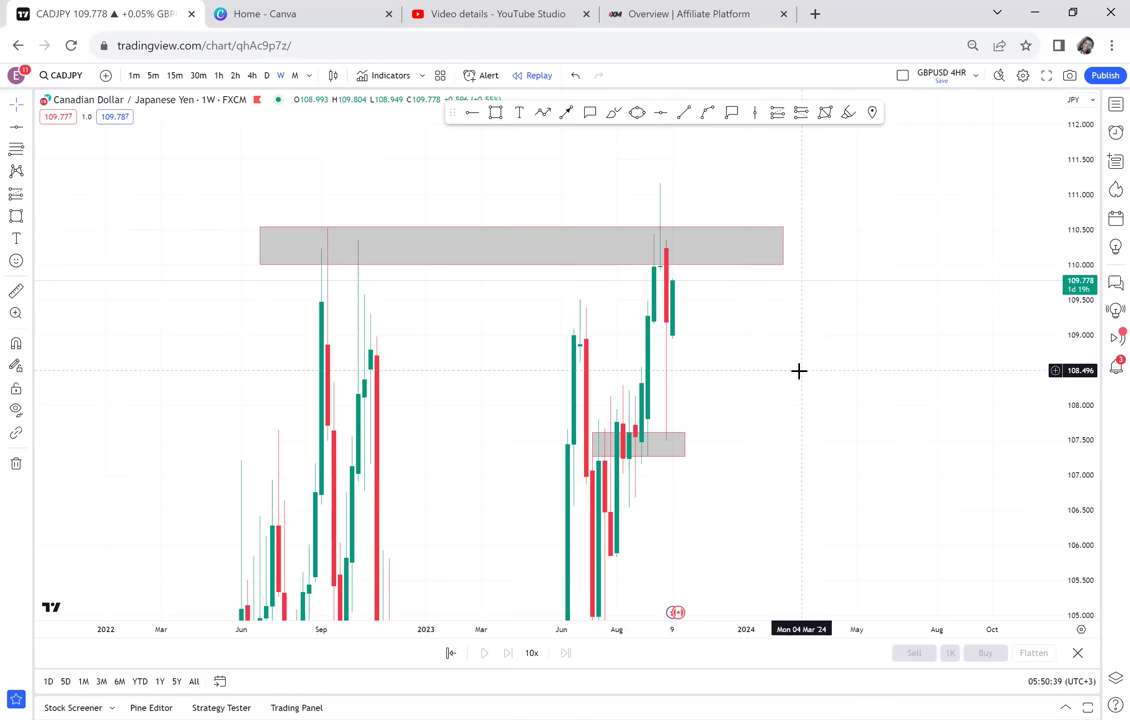
pyautogui.scroll(-1, 798, 371)
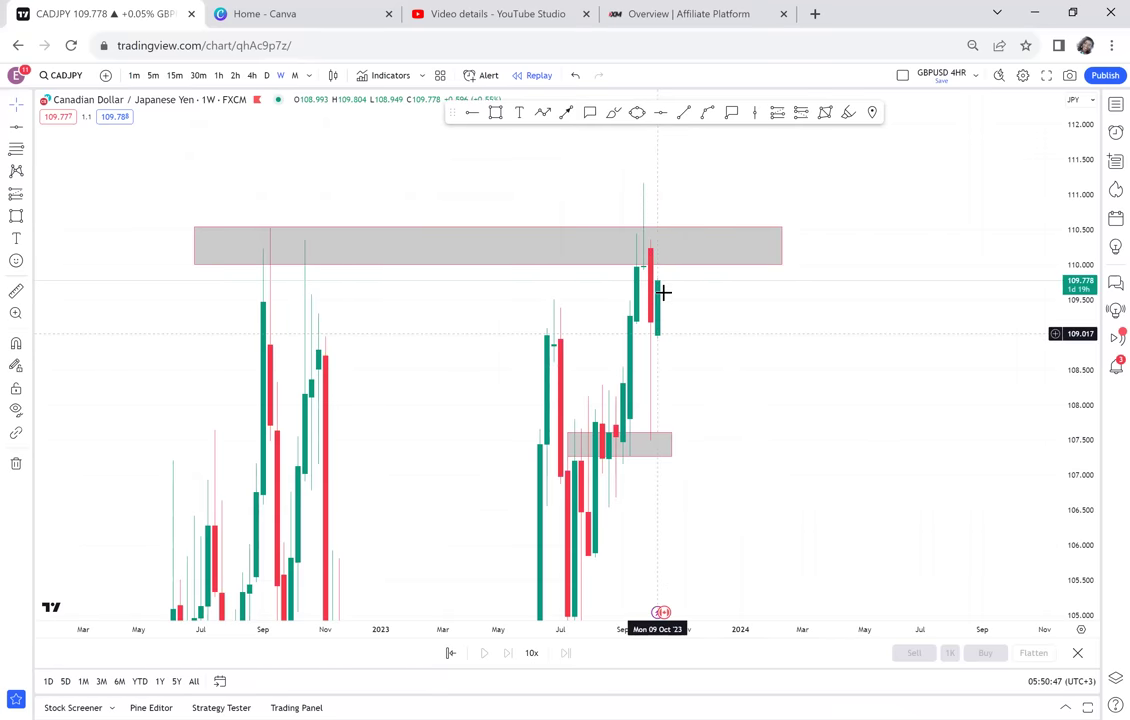
# Measure the pullback from the Oct 2 candle, dismiss it, and switch to monthly candles
pyautogui.click(16, 290)
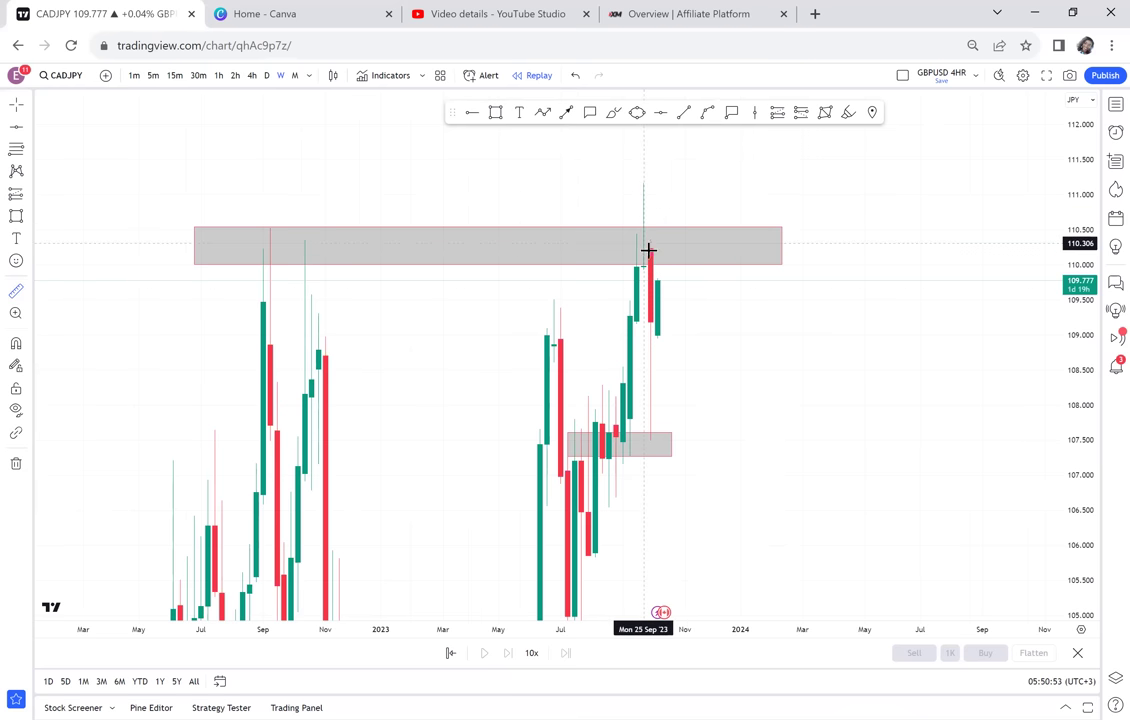
pyautogui.click(646, 336)
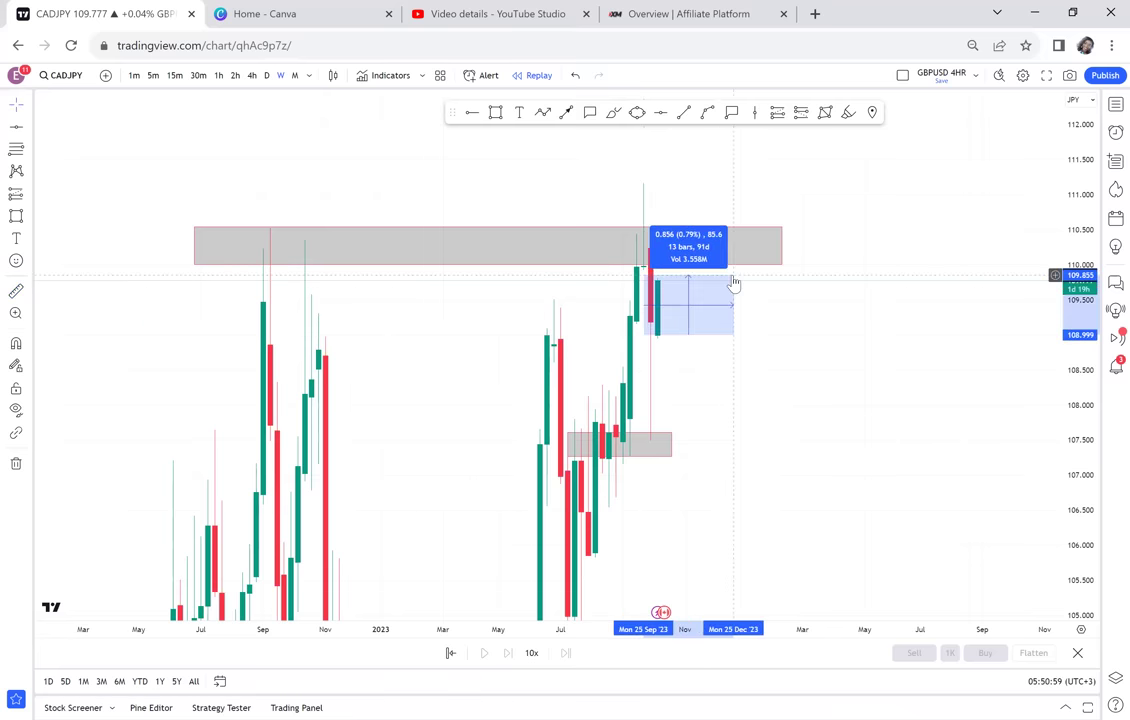
pyautogui.click(771, 307)
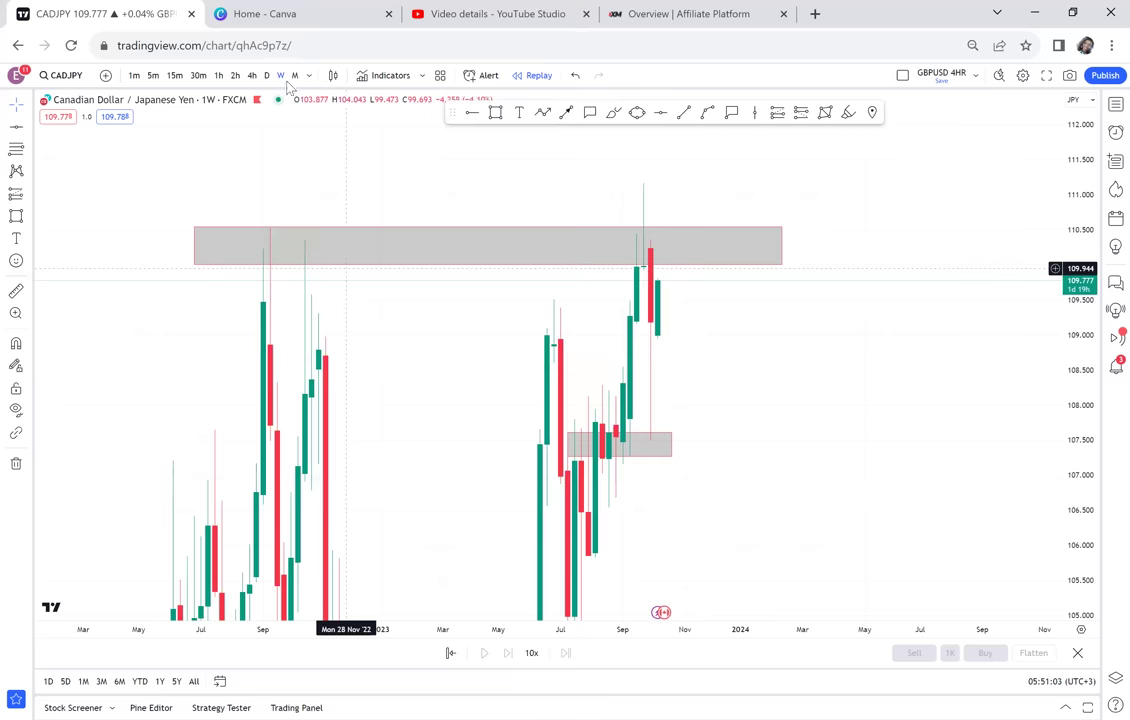
pyautogui.click(297, 80)
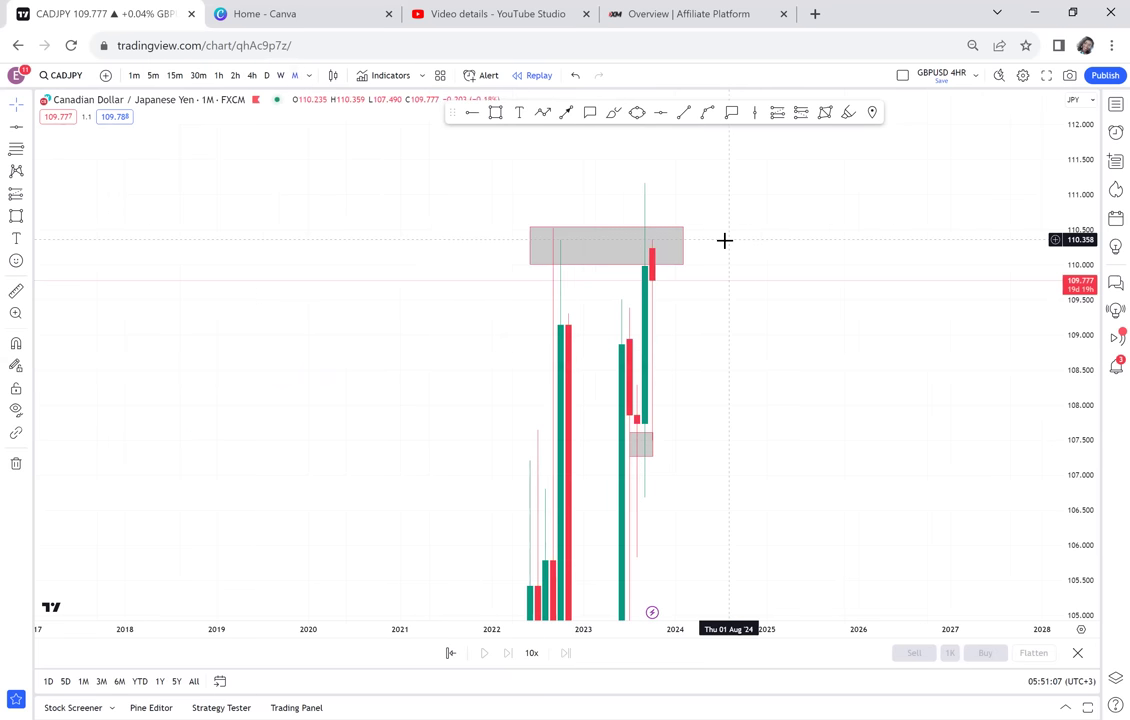
# Delete the small lower grey zone from the monthly chart
pyautogui.scroll(2, 724, 240)
pyautogui.scroll(1, 724, 240)
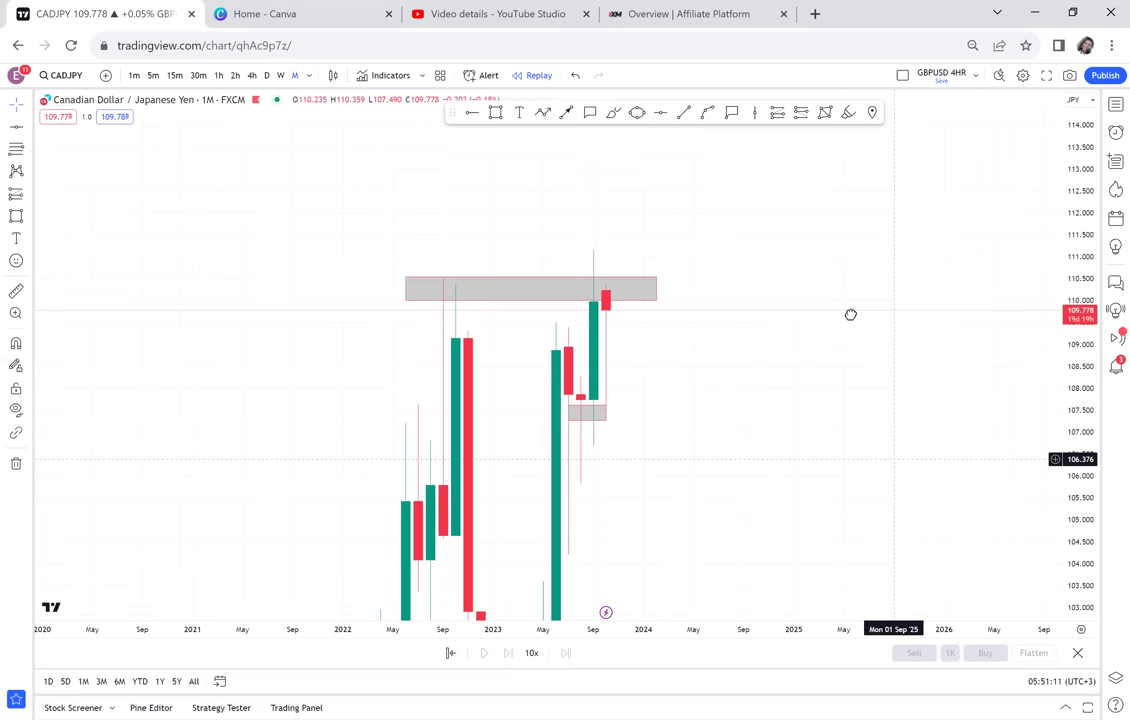
pyautogui.hscroll(2, 850, 320)
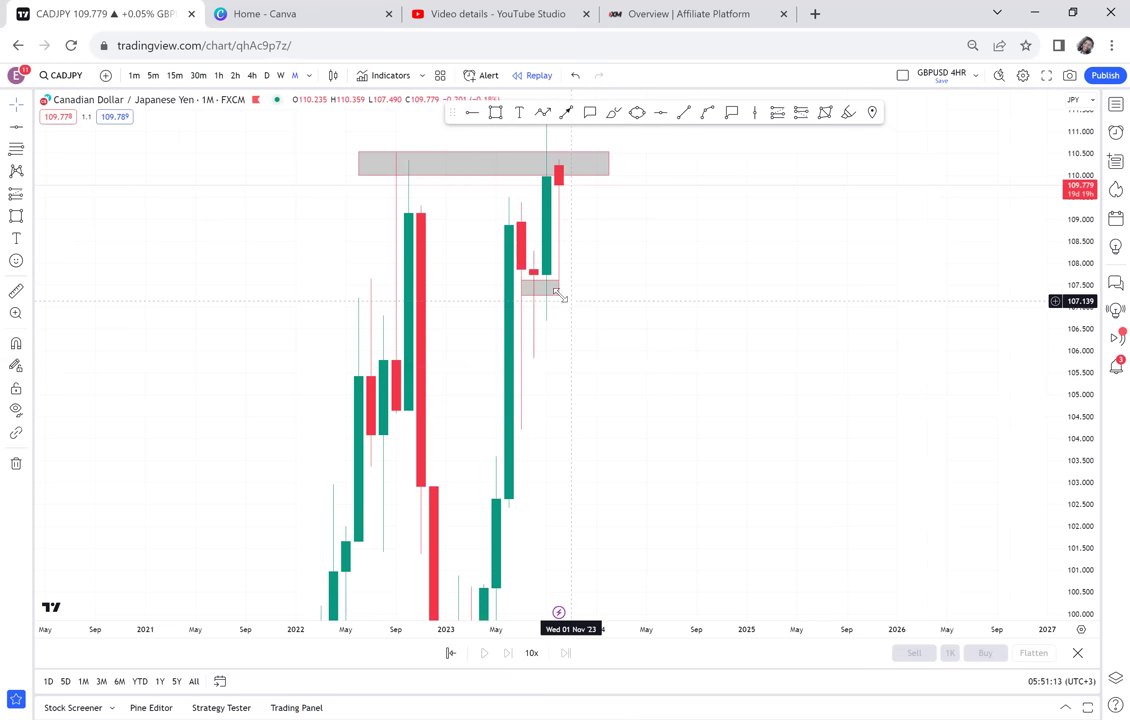
pyautogui.click(560, 297)
pyautogui.press('Delete')
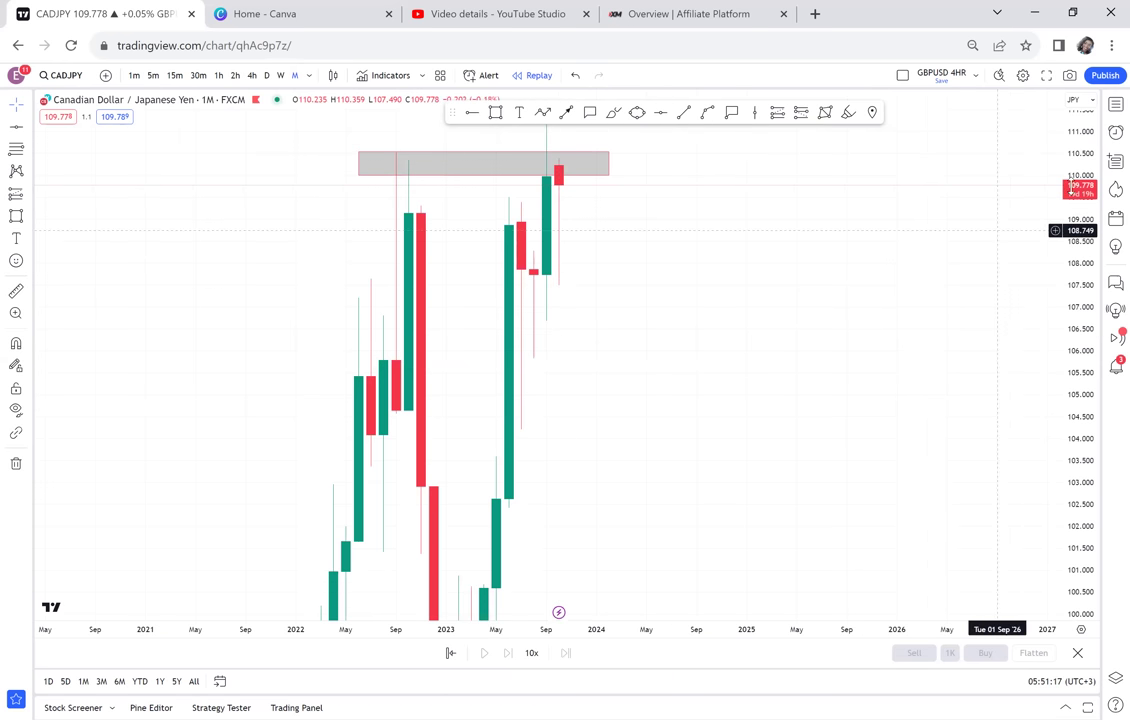
# Stretch the top grey zone's lower edge down to about 108.9
pyautogui.moveTo(1062, 313); pyautogui.dragTo(1062, 336)
pyautogui.moveTo(938, 326); pyautogui.dragTo(1086, 245)
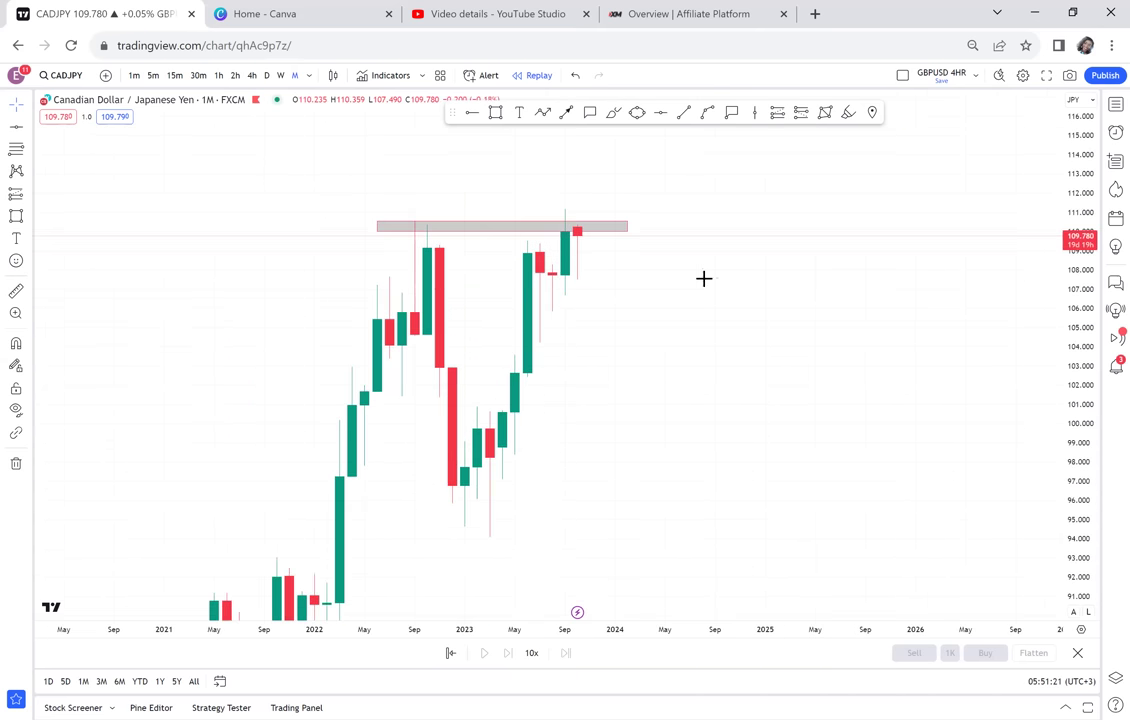
pyautogui.click(378, 231)
pyautogui.moveTo(378, 231); pyautogui.dragTo(379, 250)
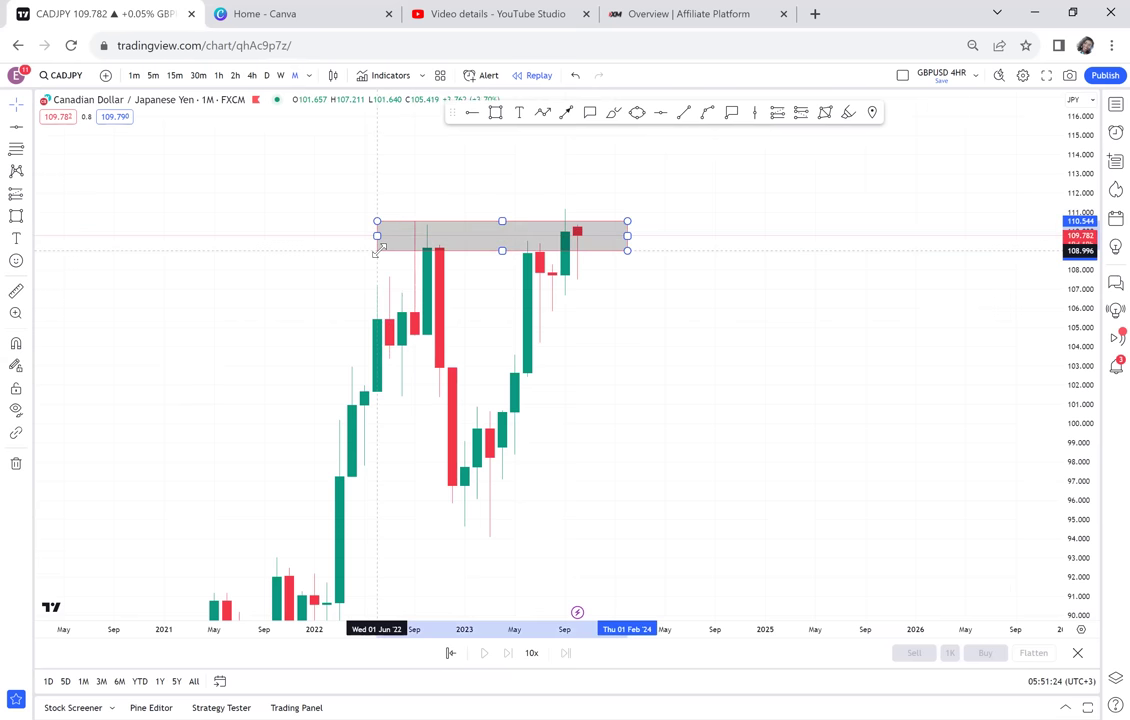
pyautogui.click(671, 288)
pyautogui.moveTo(660, 282); pyautogui.dragTo(600, 227)
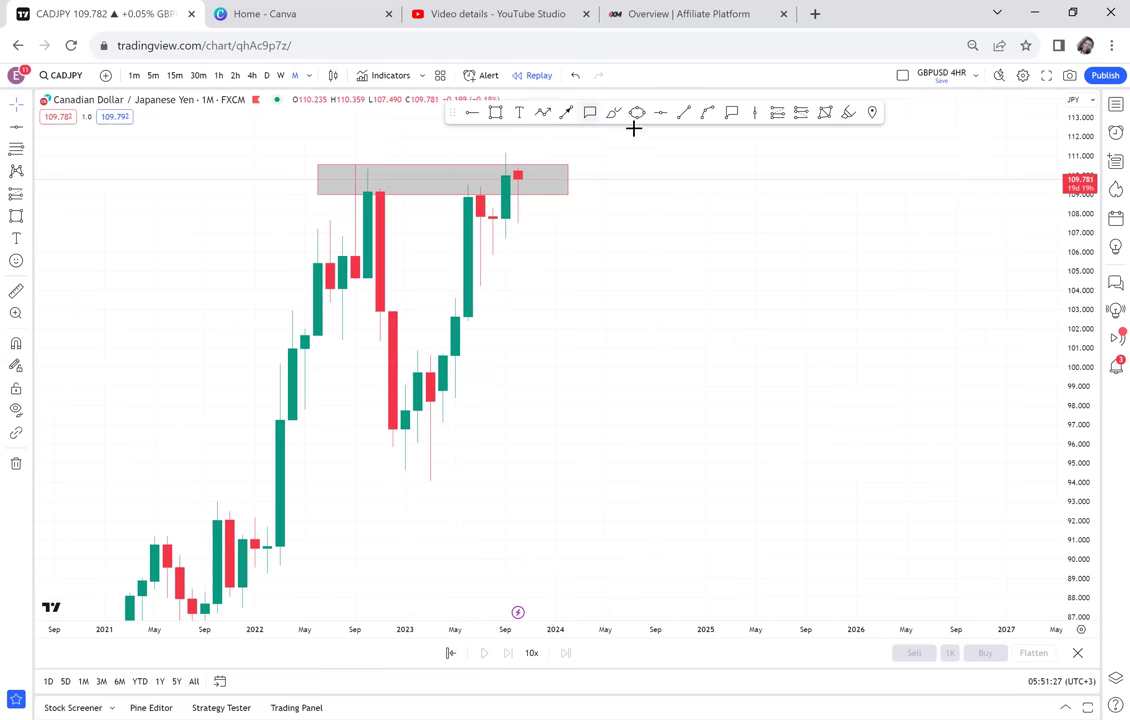
# Place a green level at the 93.939 low and measure from it to the top zone
pyautogui.click(661, 113)
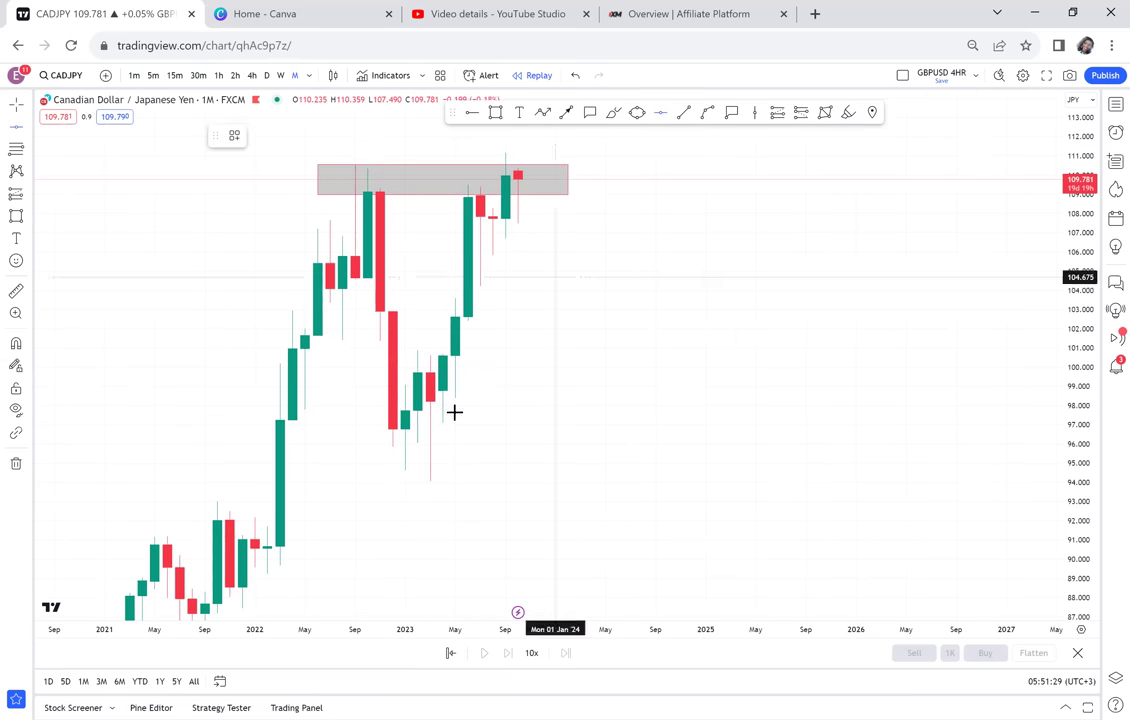
pyautogui.click(282, 484)
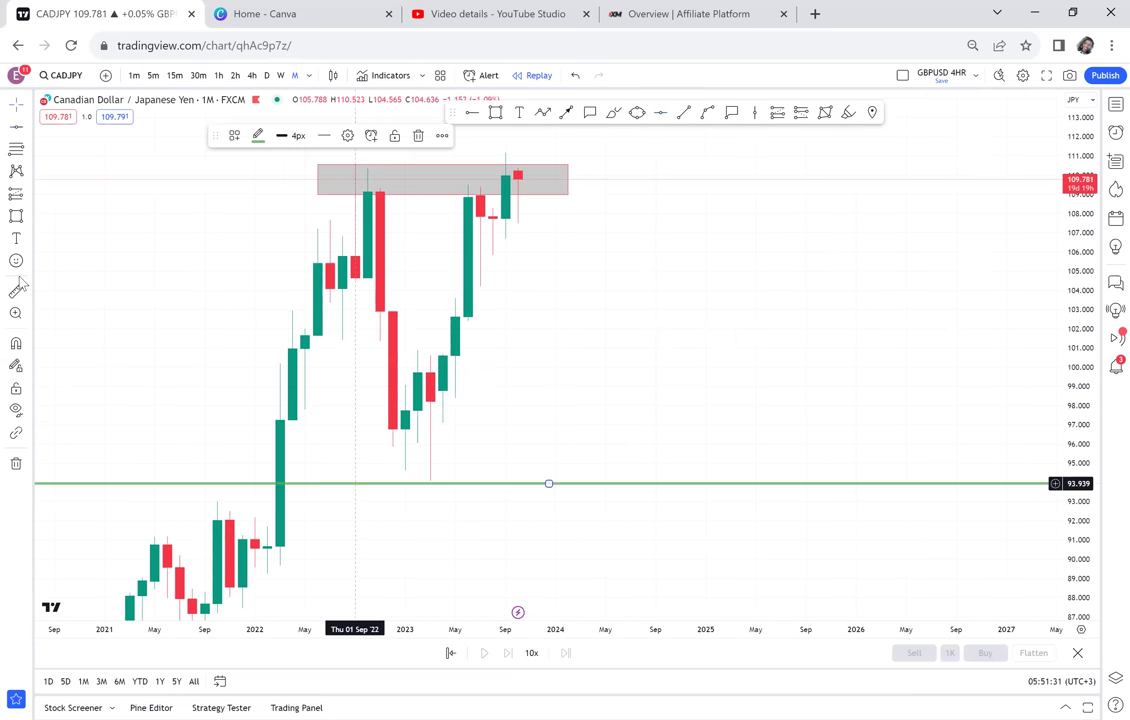
pyautogui.click(16, 291)
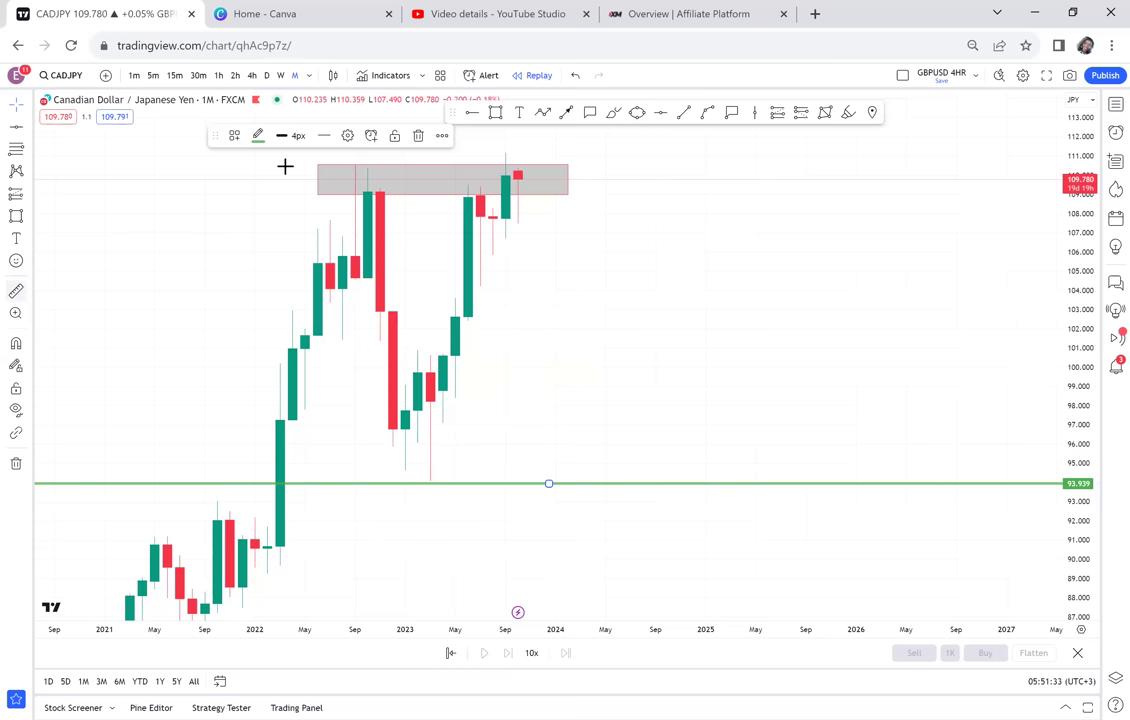
pyautogui.click(305, 165)
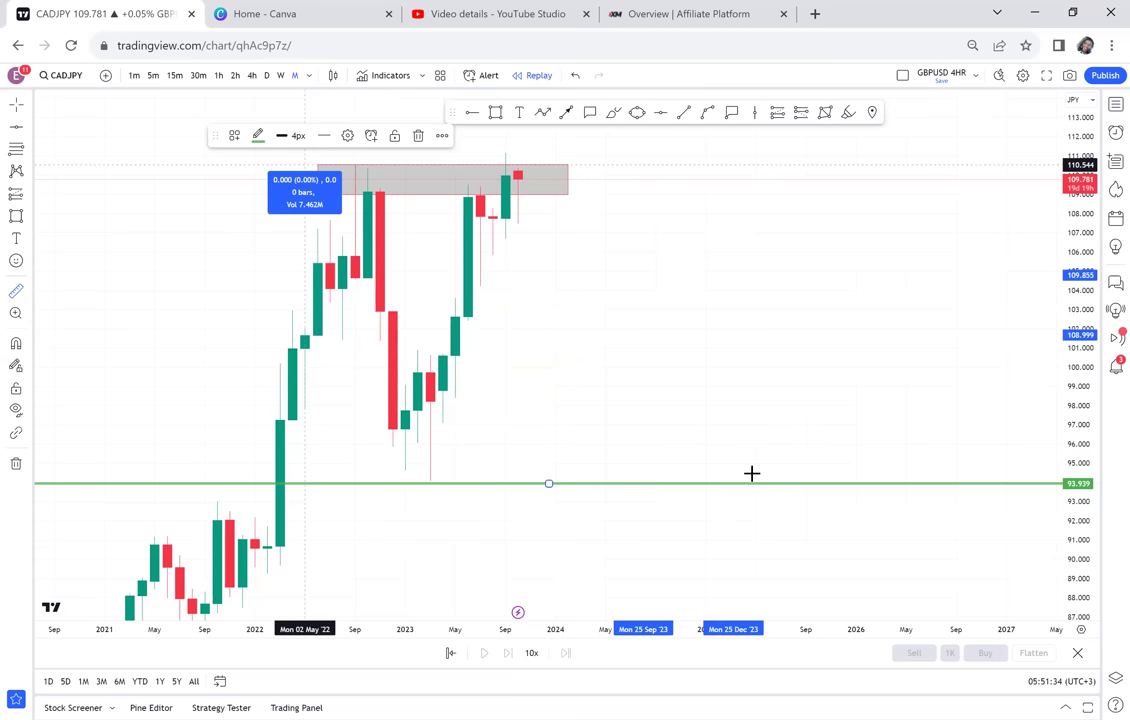
pyautogui.click(757, 483)
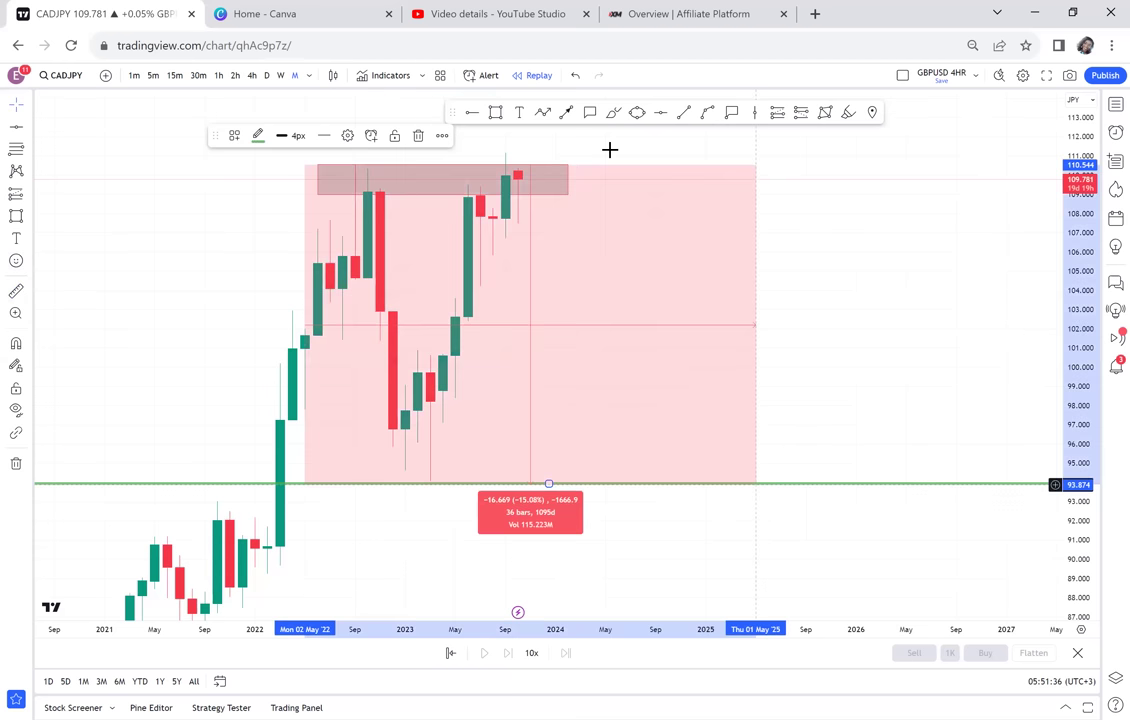
# Add a green level at the 101.999 midpoint and a black ray at the 106.578 recent low
pyautogui.click(661, 113)
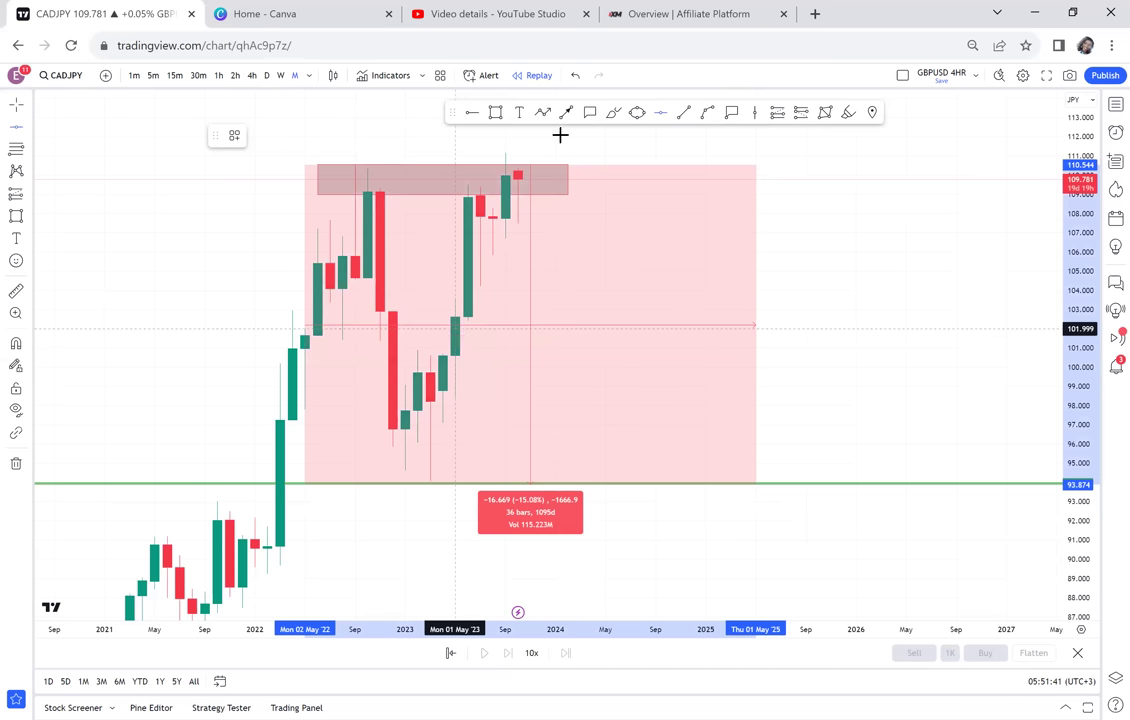
pyautogui.click(532, 328)
pyautogui.click(414, 97)
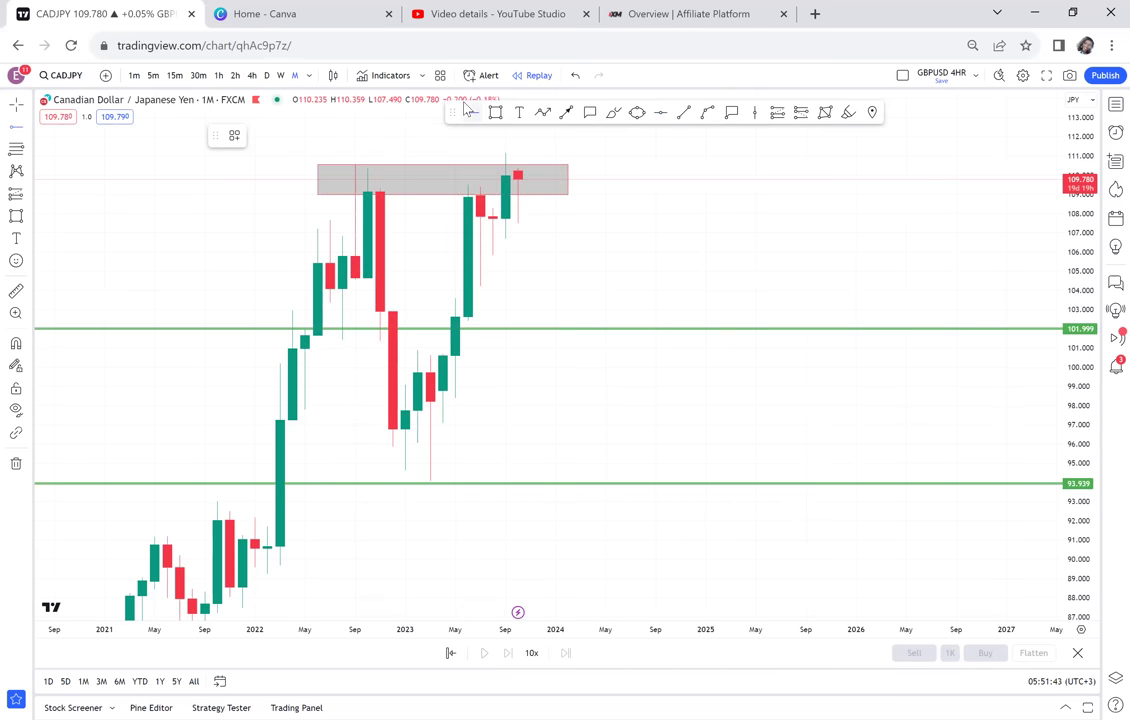
pyautogui.click(488, 241)
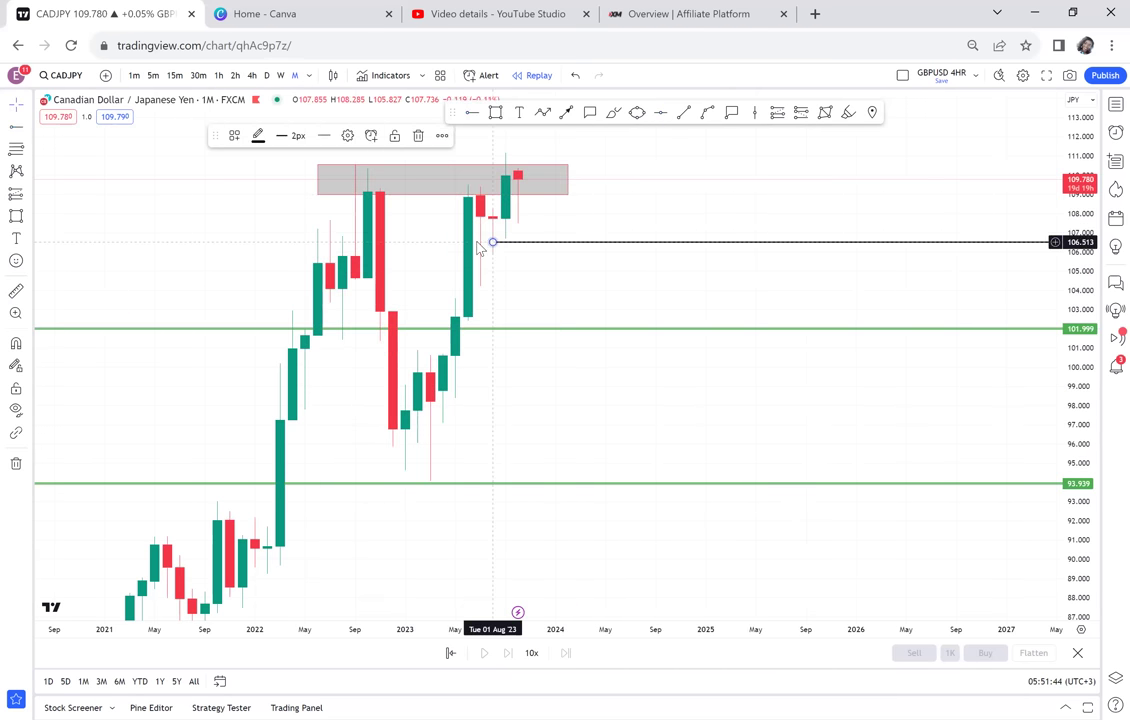
pyautogui.click(524, 238)
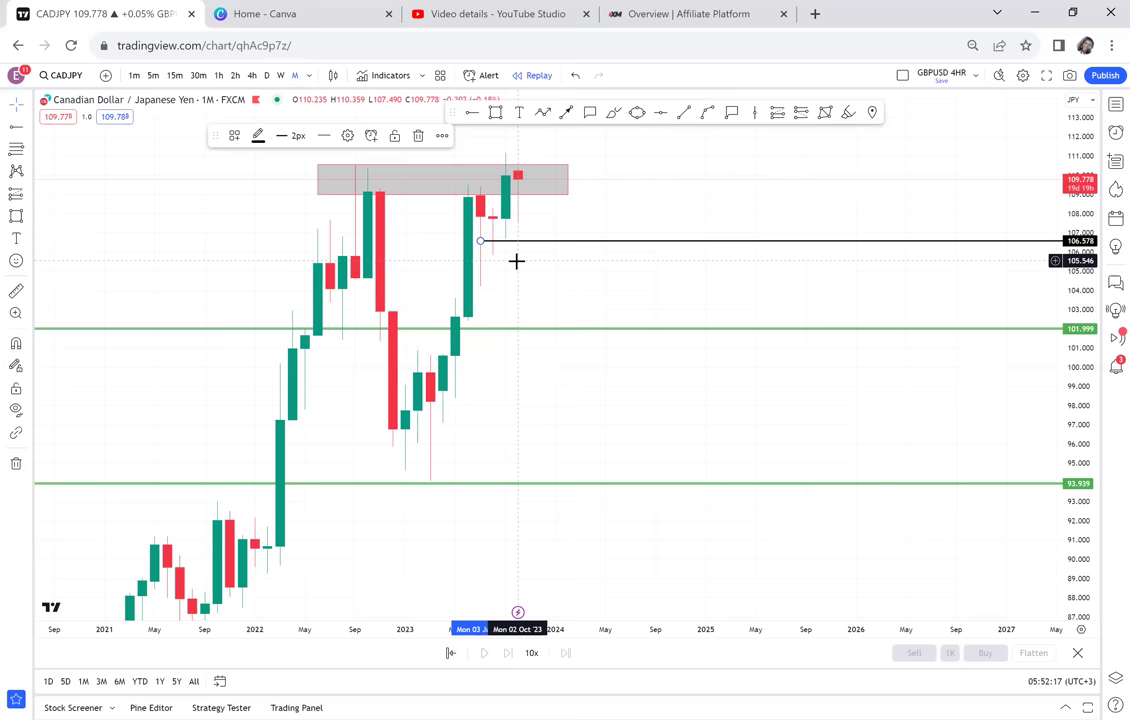
pyautogui.click(1115, 104)
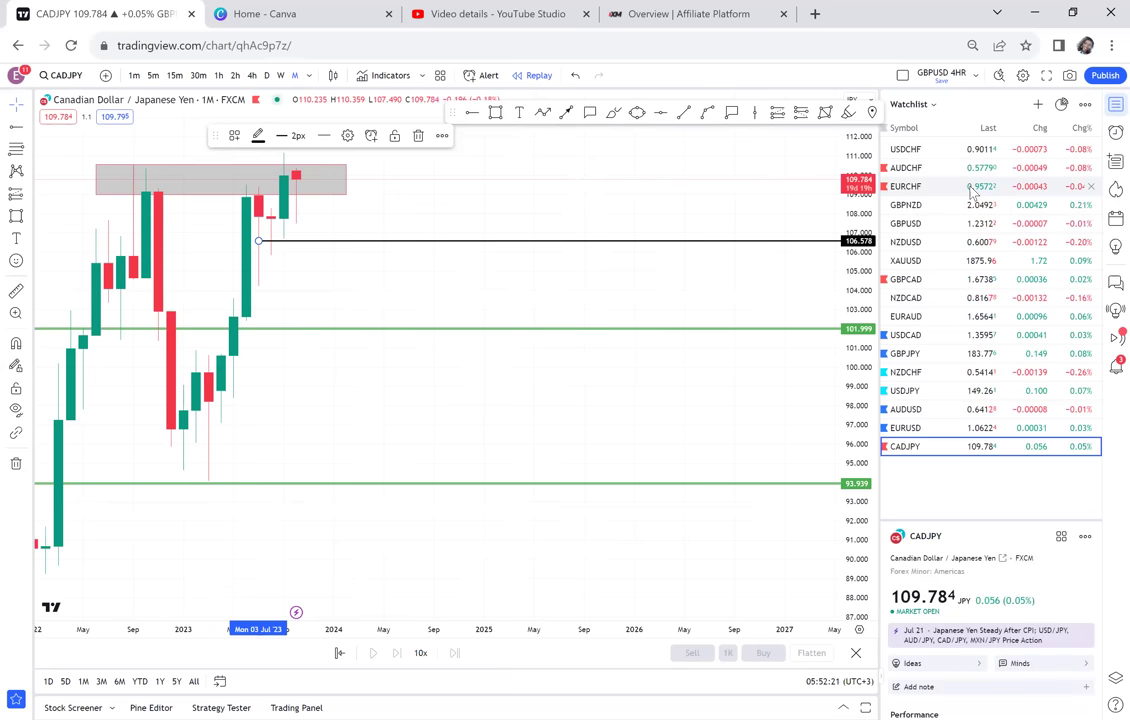
# Switch to EURCHF and remove all 51 leftover drawings
pyautogui.click(969, 188)
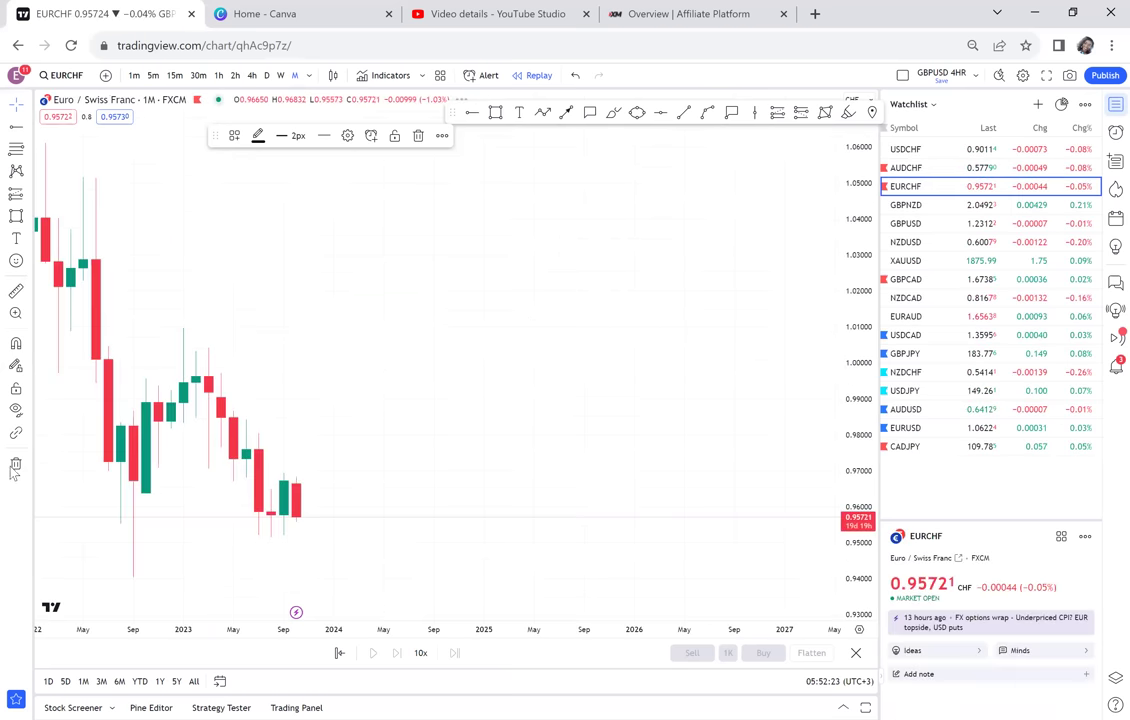
pyautogui.click(15, 464)
pyautogui.click(45, 462)
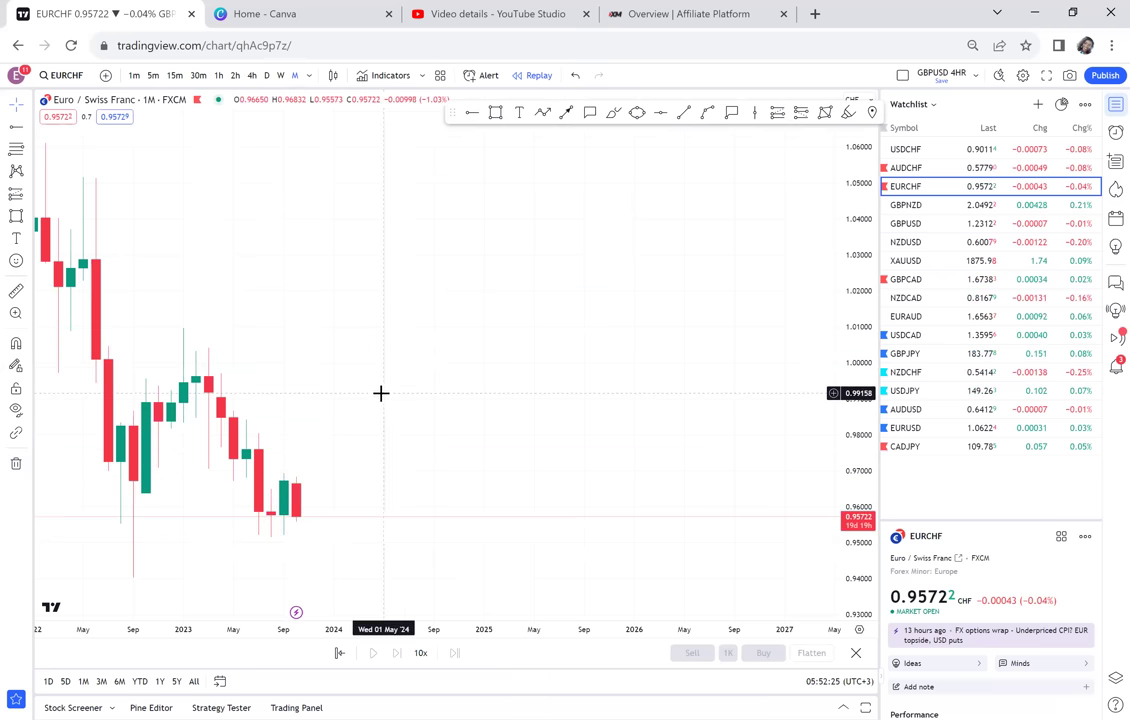
pyautogui.moveTo(406, 381); pyautogui.dragTo(739, 282)
pyautogui.moveTo(834, 438)
pyautogui.mouseDown()
pyautogui.moveTo(797, 353)
pyautogui.moveTo(577, 144)
pyautogui.mouseUp()
# Draw a grey zone from Jul 2022 spanning about 0.941–0.957 beneath the recent candles
pyautogui.click(495, 112)
pyautogui.click(509, 469)
pyautogui.click(409, 469)
pyautogui.moveTo(758, 511); pyautogui.dragTo(757, 554)
pyautogui.moveTo(573, 378); pyautogui.dragTo(420, 345)
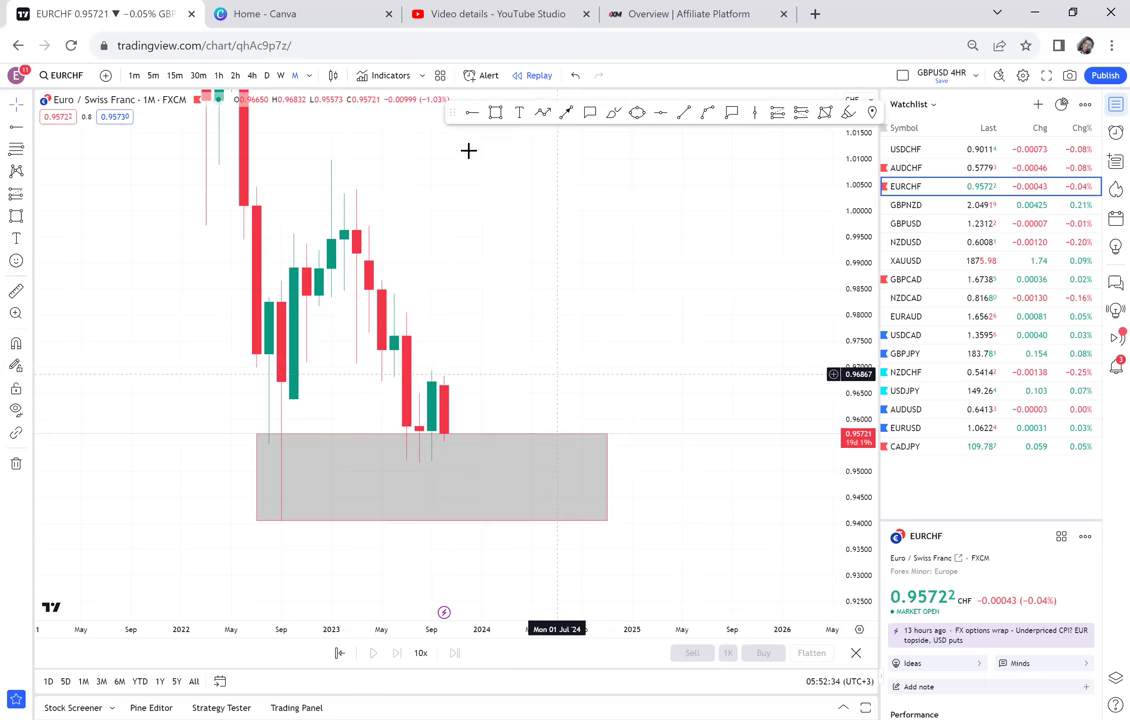
pyautogui.click(660, 112)
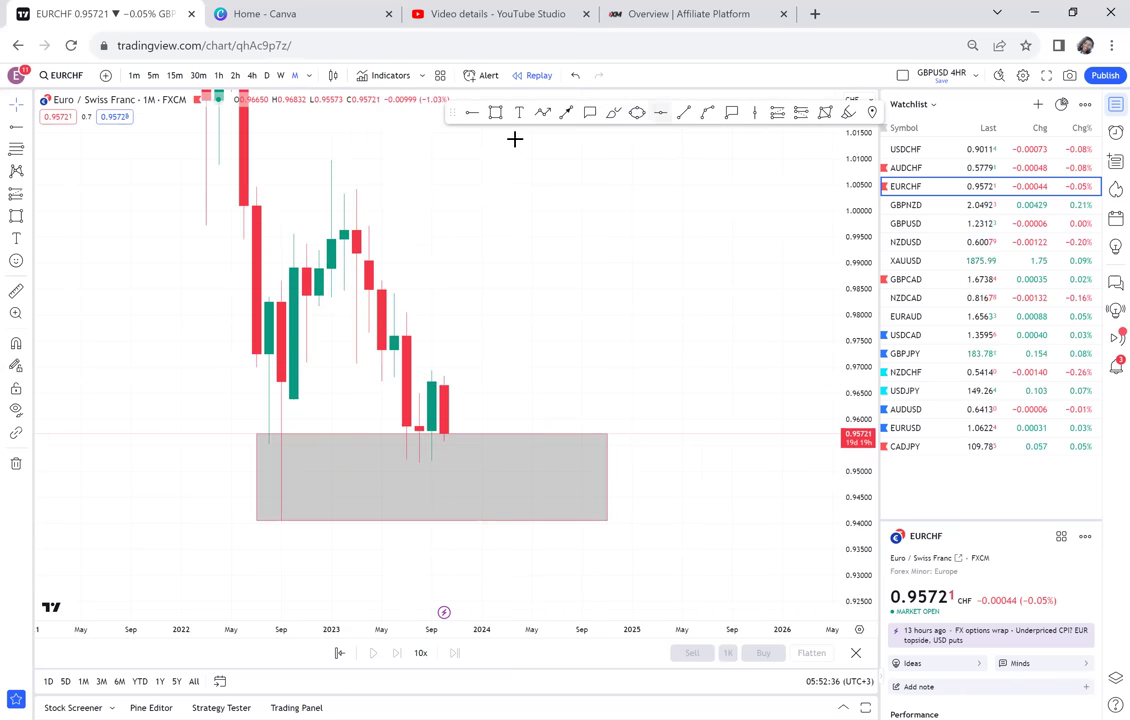
# Place a green level at the 1.00968 high, measure from the zone bottom, and add one at the 0.97497 midpoint
pyautogui.click(317, 160)
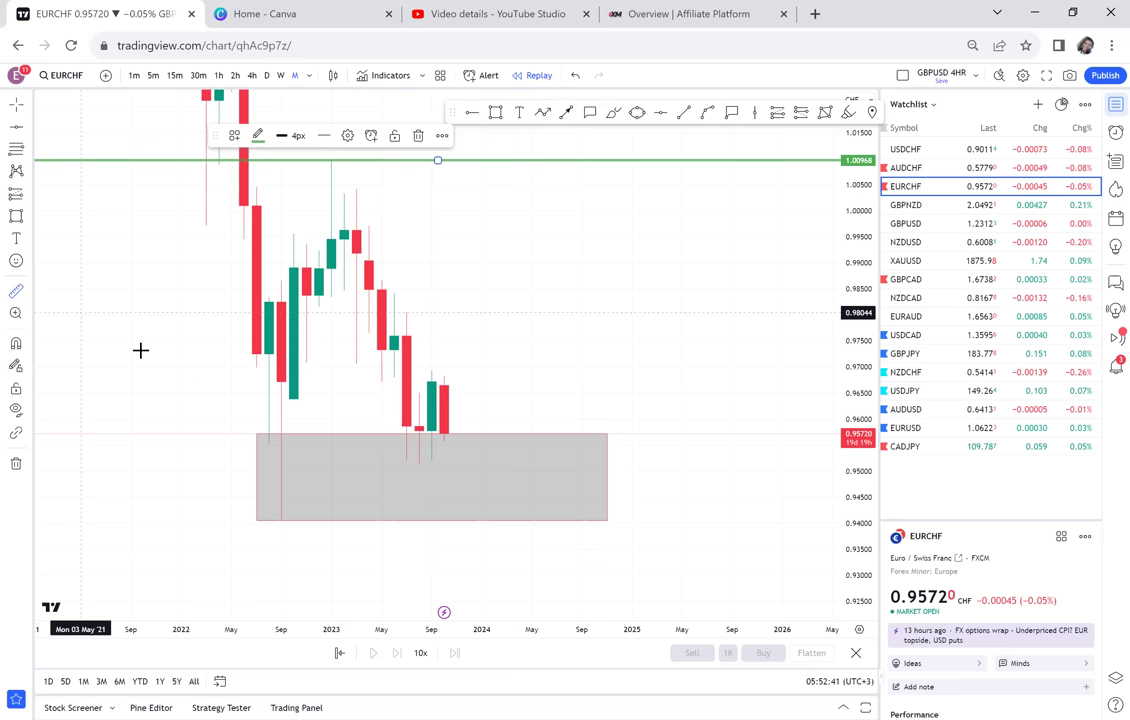
pyautogui.click(207, 517)
pyautogui.click(720, 160)
pyautogui.click(660, 114)
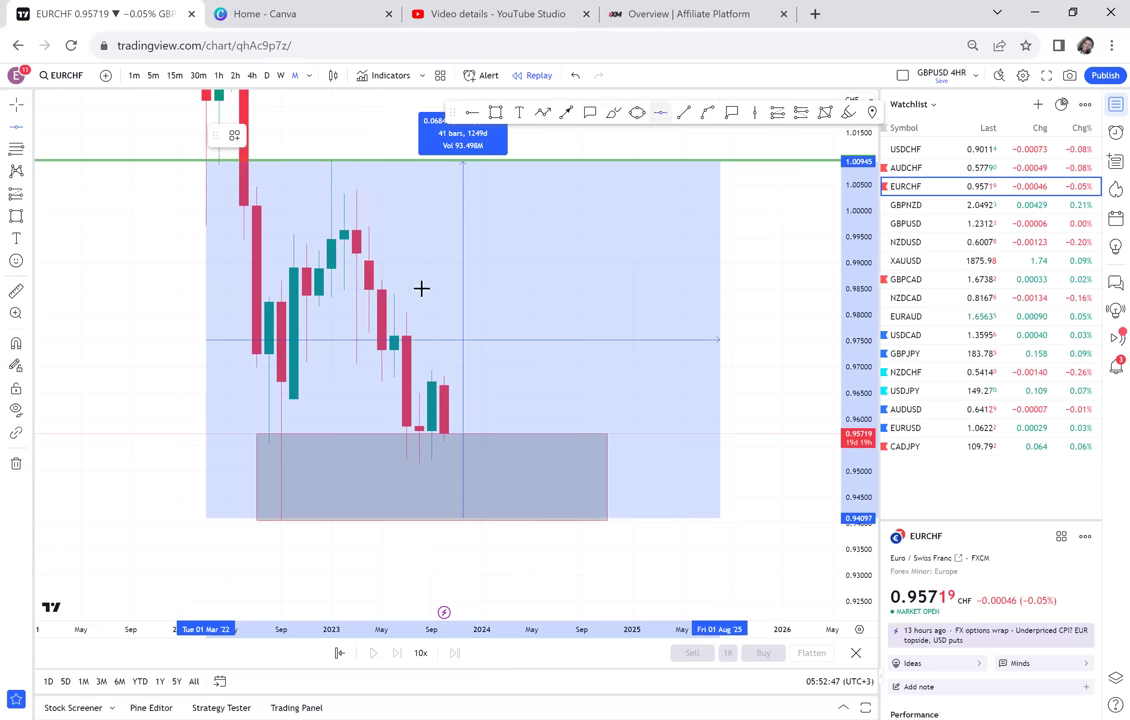
pyautogui.click(354, 341)
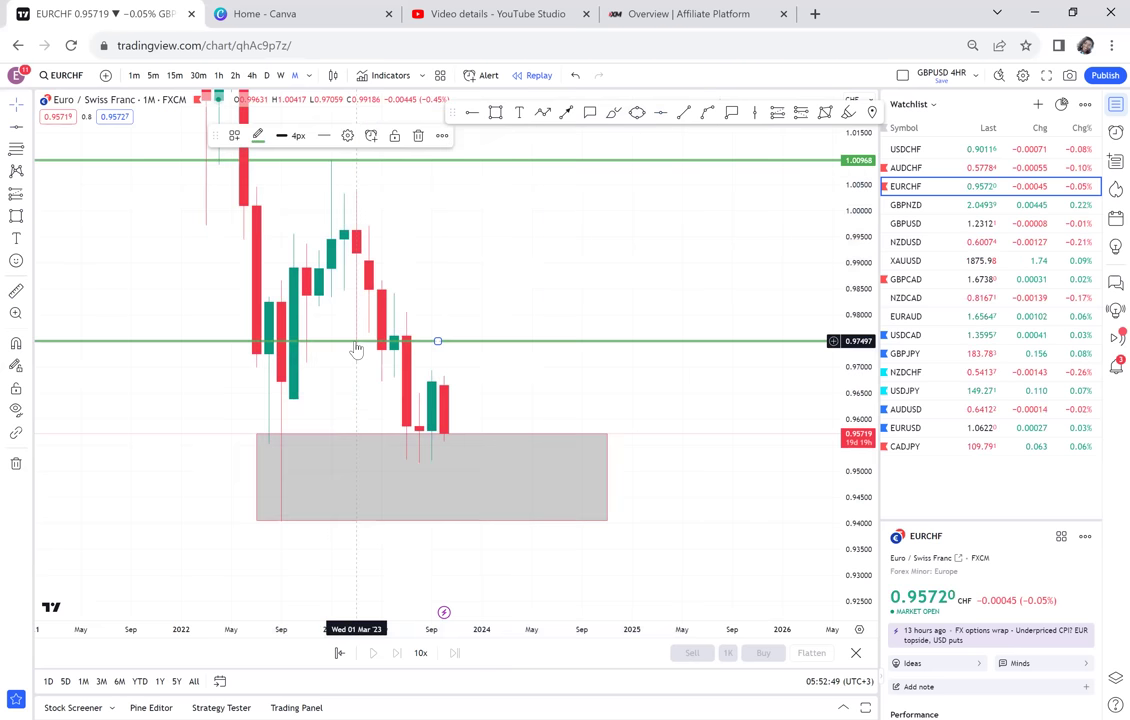
pyautogui.click(686, 368)
pyautogui.hscroll(-5, 731, 368)
pyautogui.hscroll(-2, 815, 399)
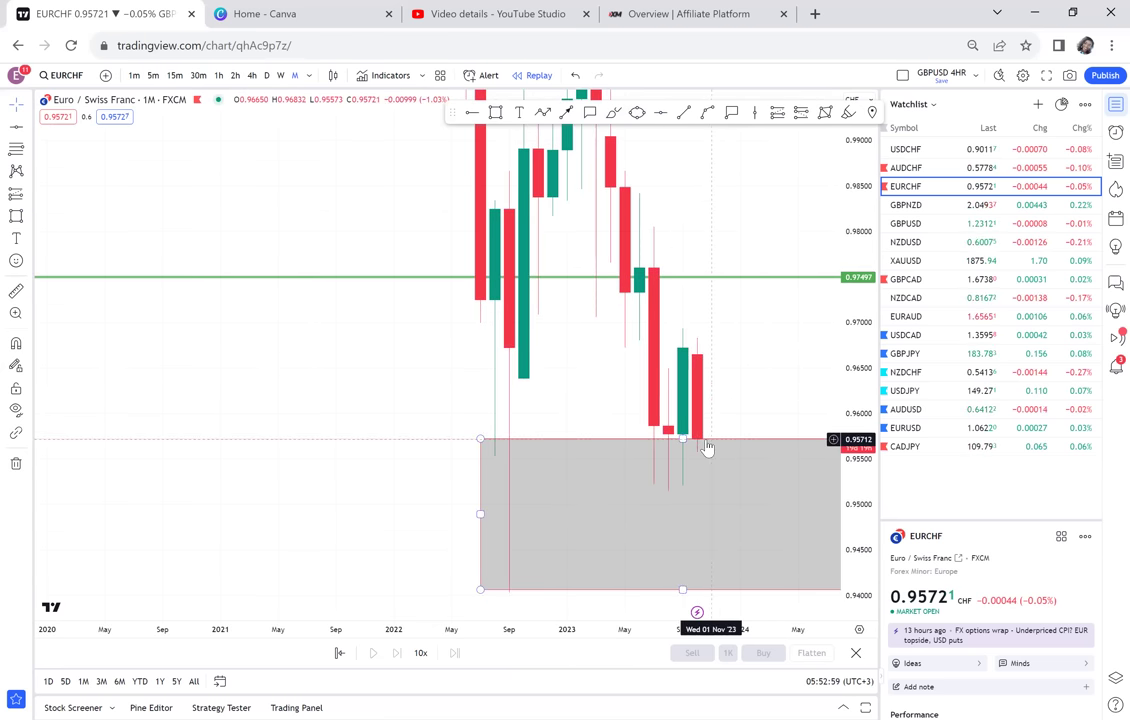
# Measure the last two candles' drop, clear it, and start a new measurement at the zone's top edge
pyautogui.hscroll(5, 601, 380)
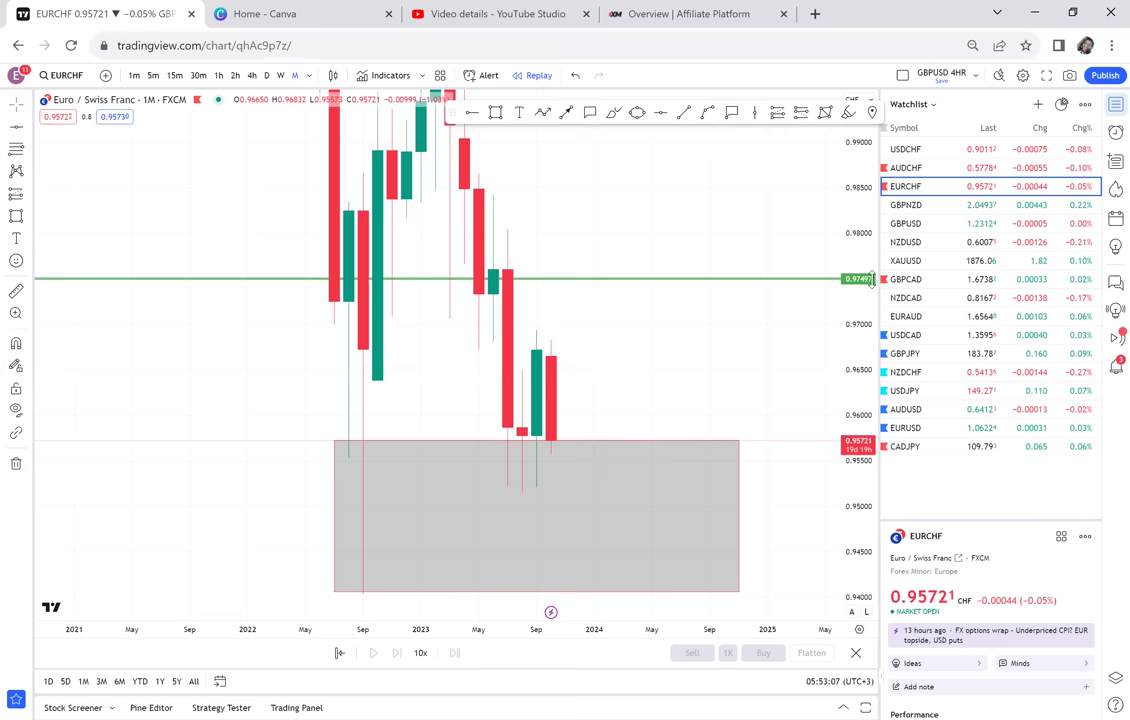
pyautogui.moveTo(872, 280); pyautogui.dragTo(872, 325)
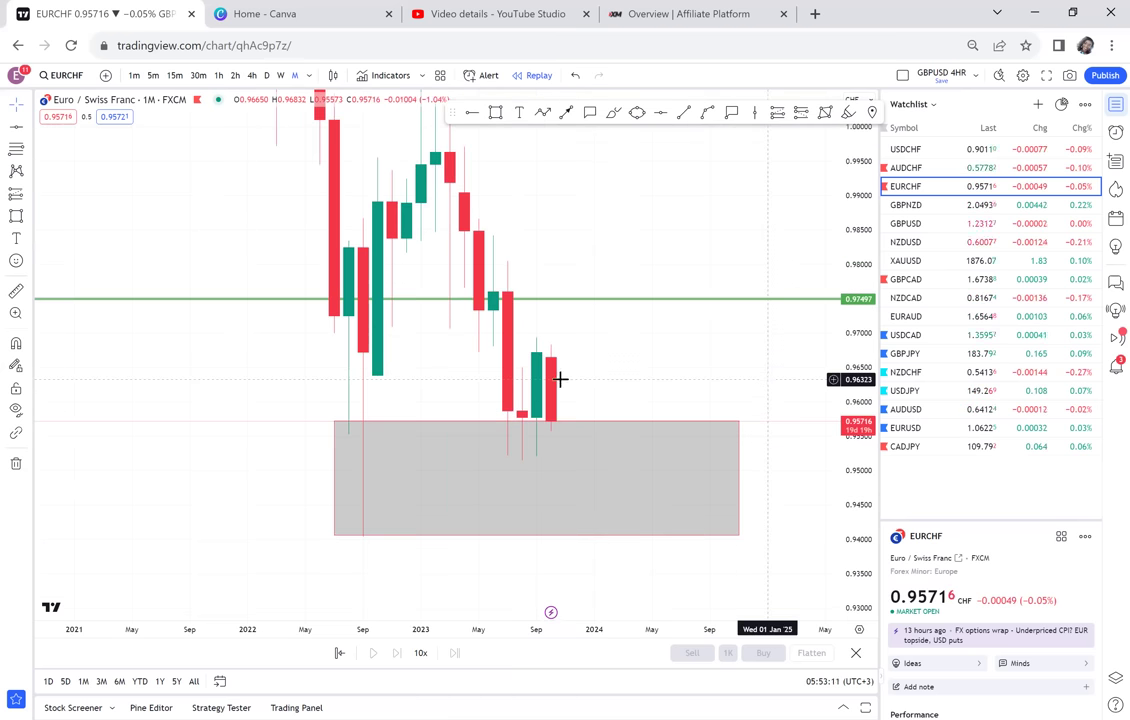
pyautogui.click(16, 290)
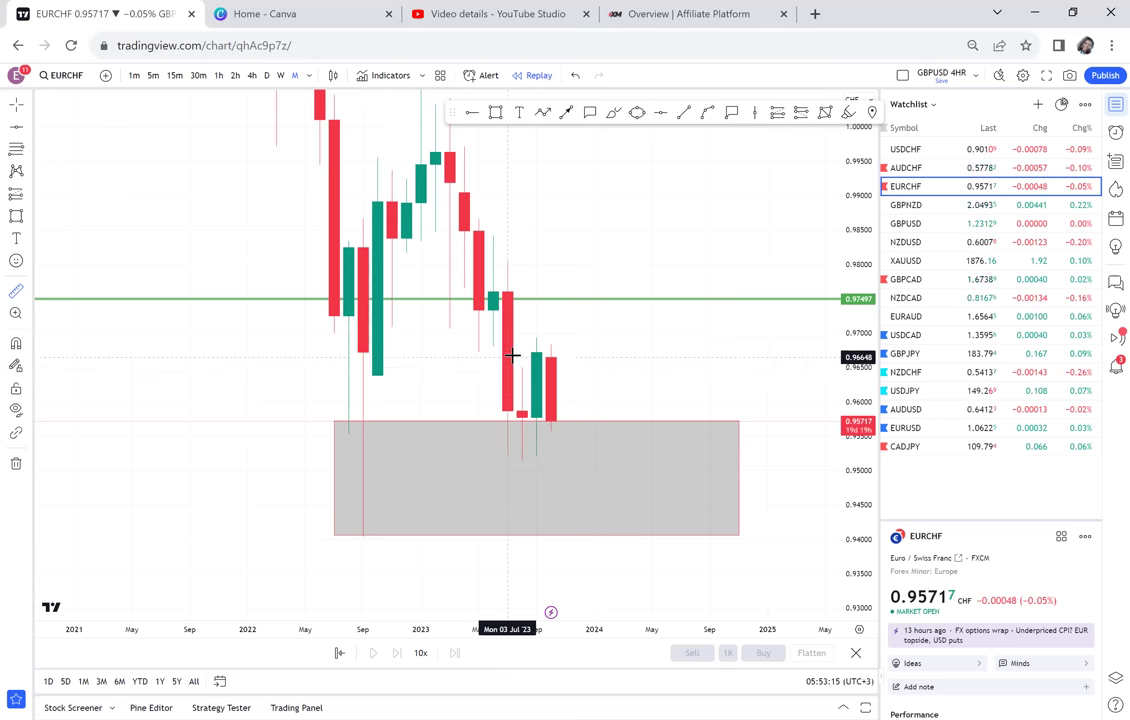
pyautogui.click(520, 351)
pyautogui.click(551, 371)
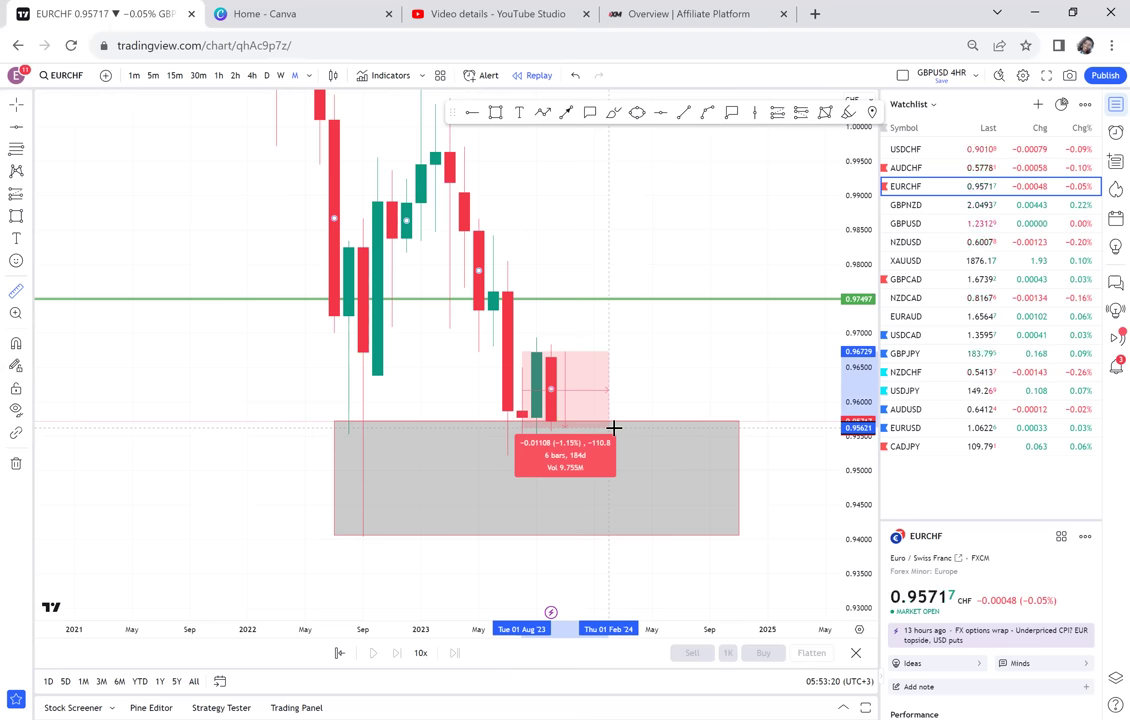
pyautogui.click(100, 271)
pyautogui.click(15, 291)
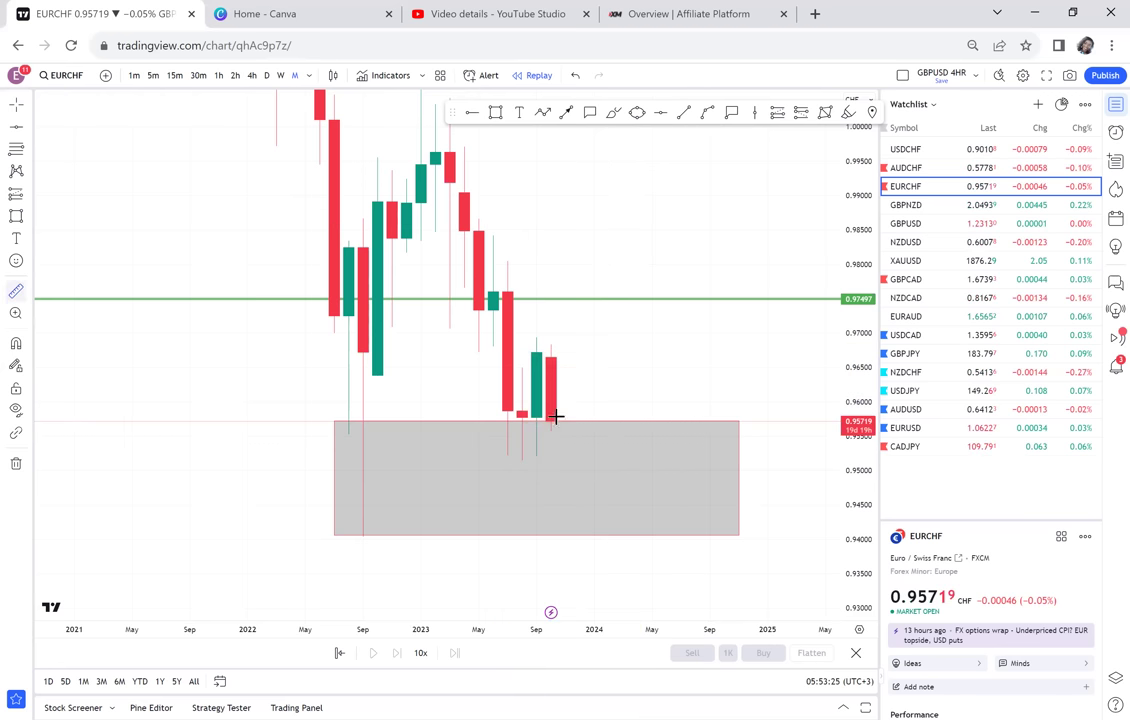
pyautogui.click(556, 417)
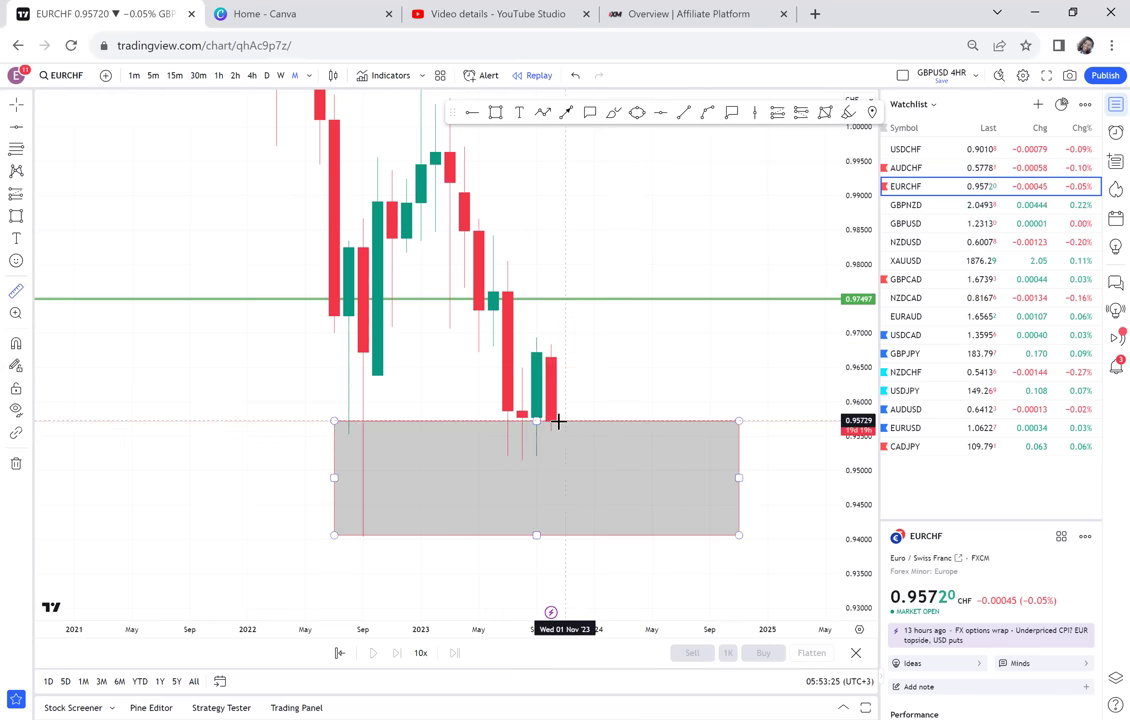
# End the measurement at the green 0.97497 level (about 1.85%) and nudge the chart
pyautogui.click(667, 299)
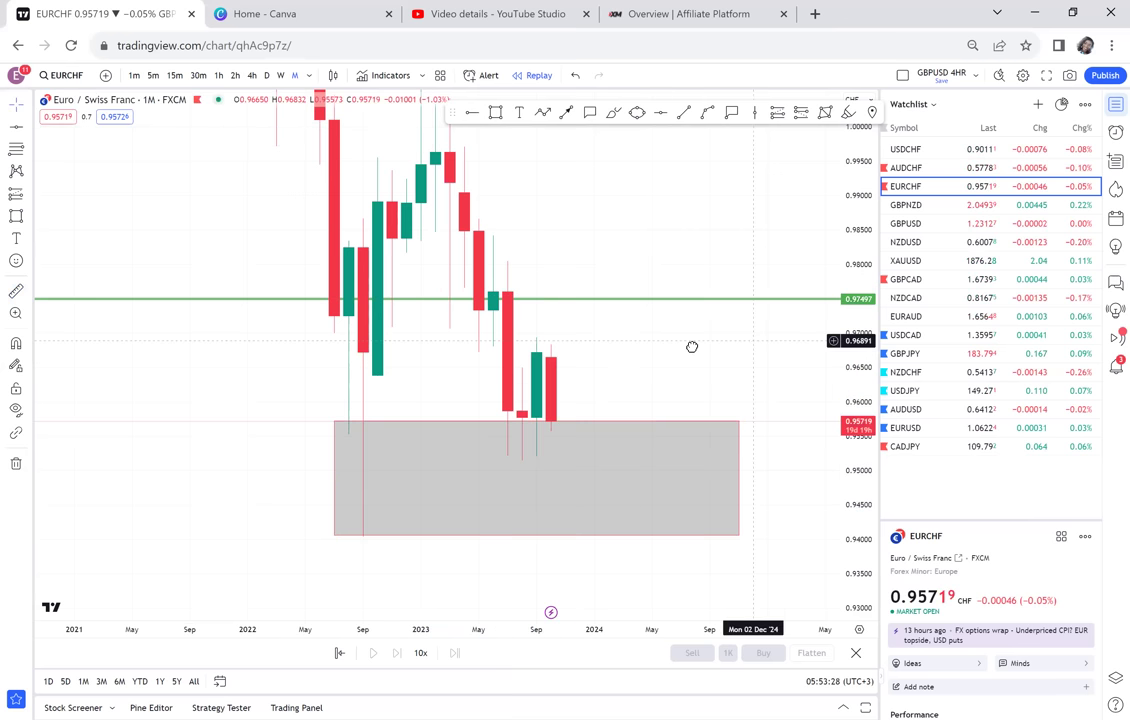
pyautogui.moveTo(691, 347); pyautogui.dragTo(657, 358)
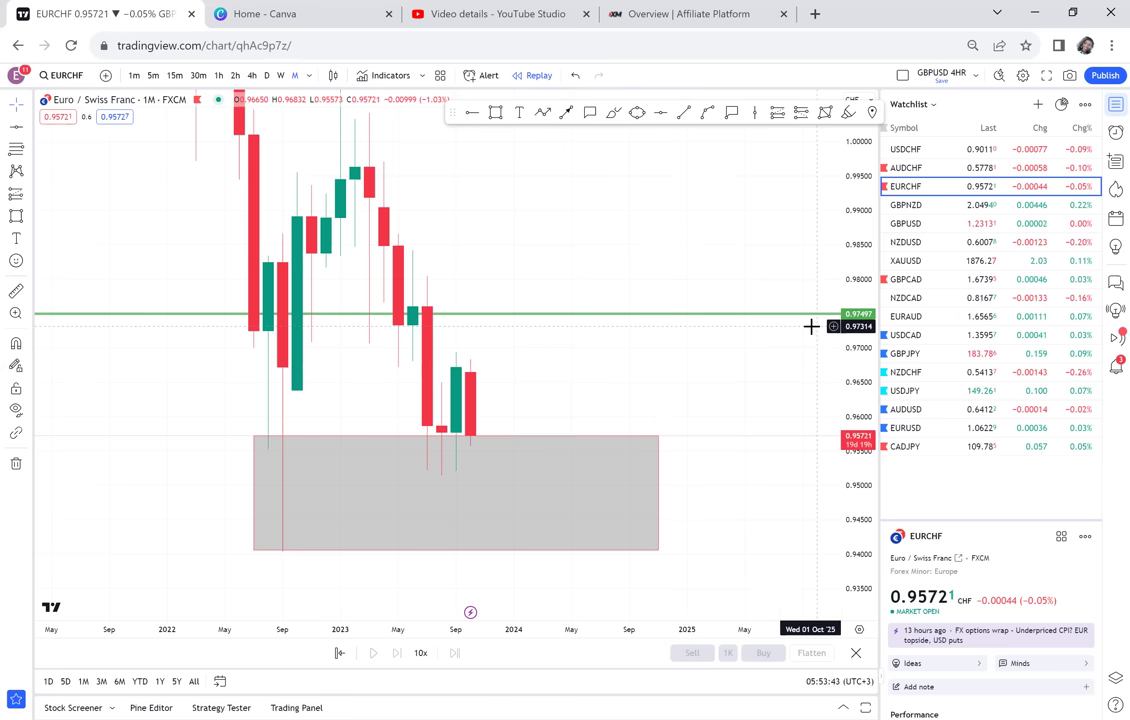
# Open AUDCHF and remove its 11 old drawings
pyautogui.click(937, 172)
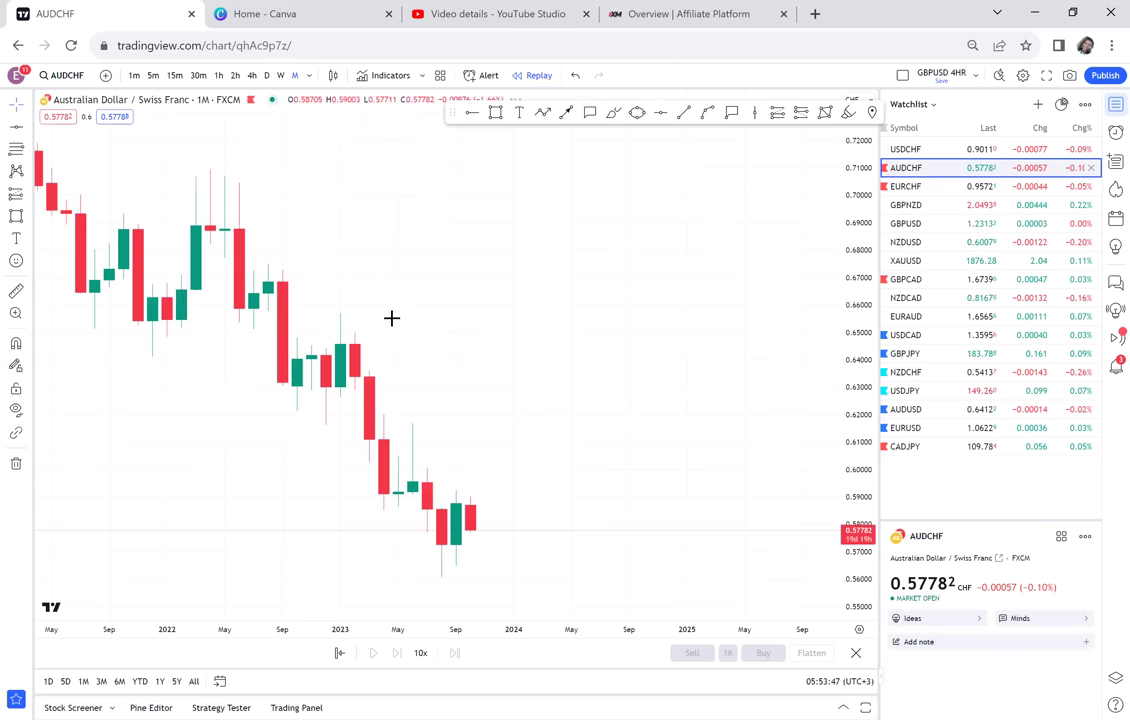
pyautogui.click(16, 463)
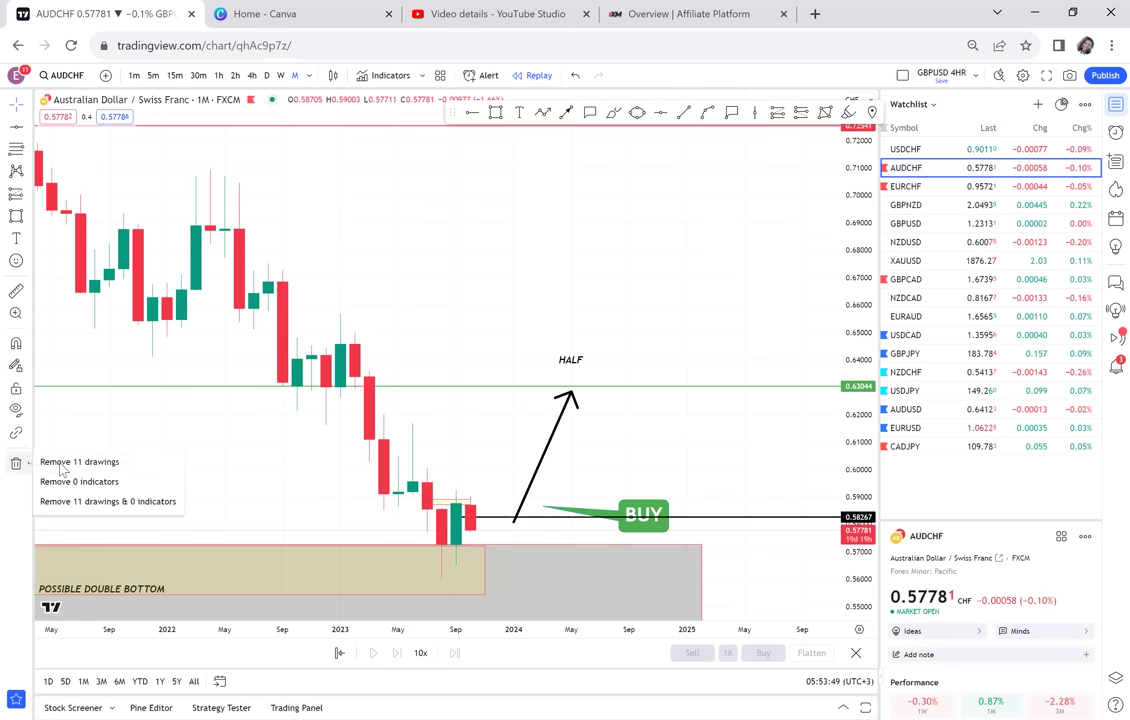
pyautogui.click(55, 462)
pyautogui.hscroll(-10, 204, 443)
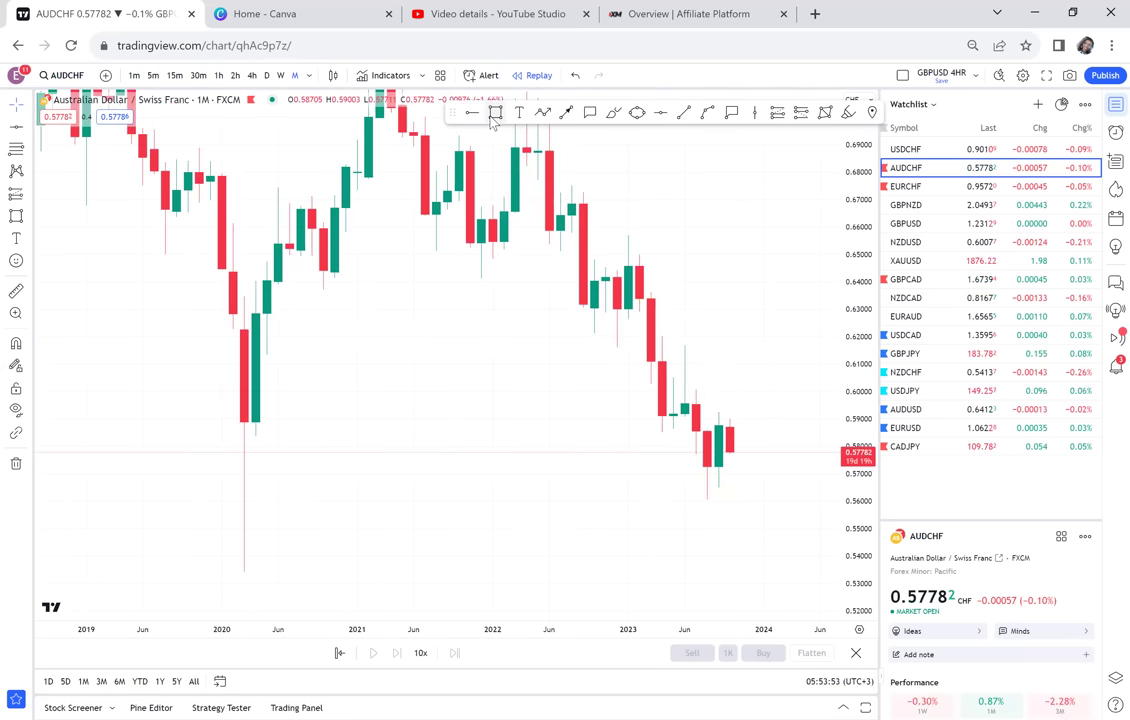
# Draw a grey zone from the 2019 low past 2024, topping just under the recent lows (about 0.5332–0.5712)
pyautogui.click(199, 422)
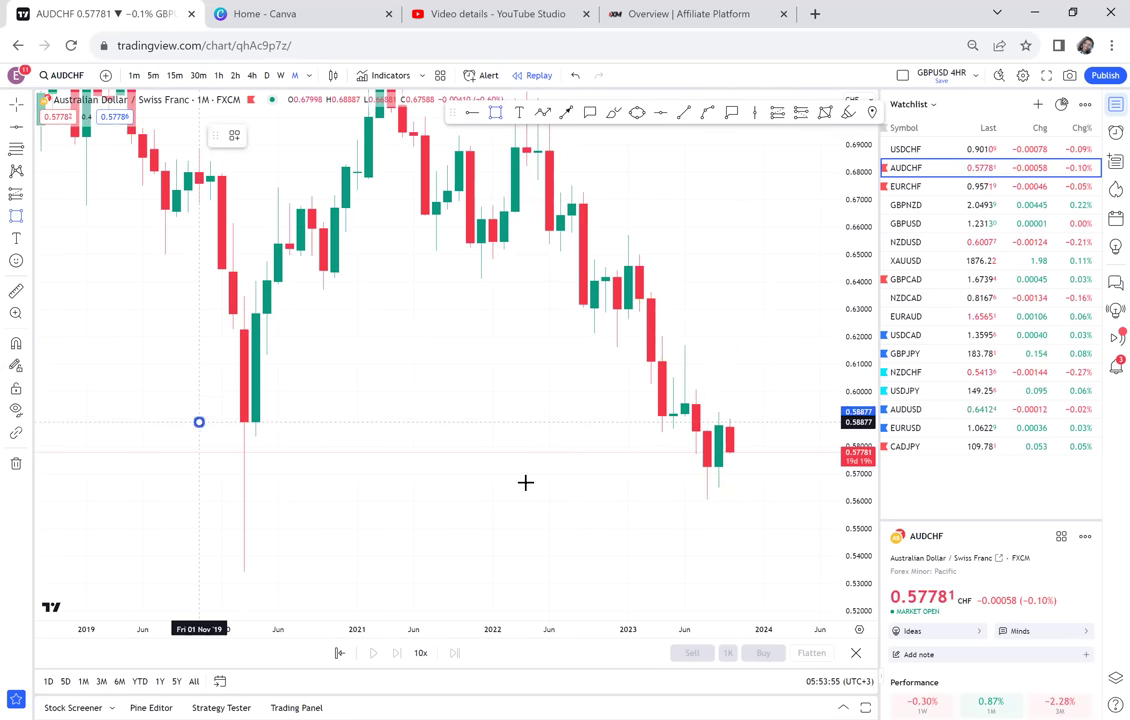
pyautogui.click(786, 554)
pyautogui.moveTo(796, 561); pyautogui.dragTo(816, 580)
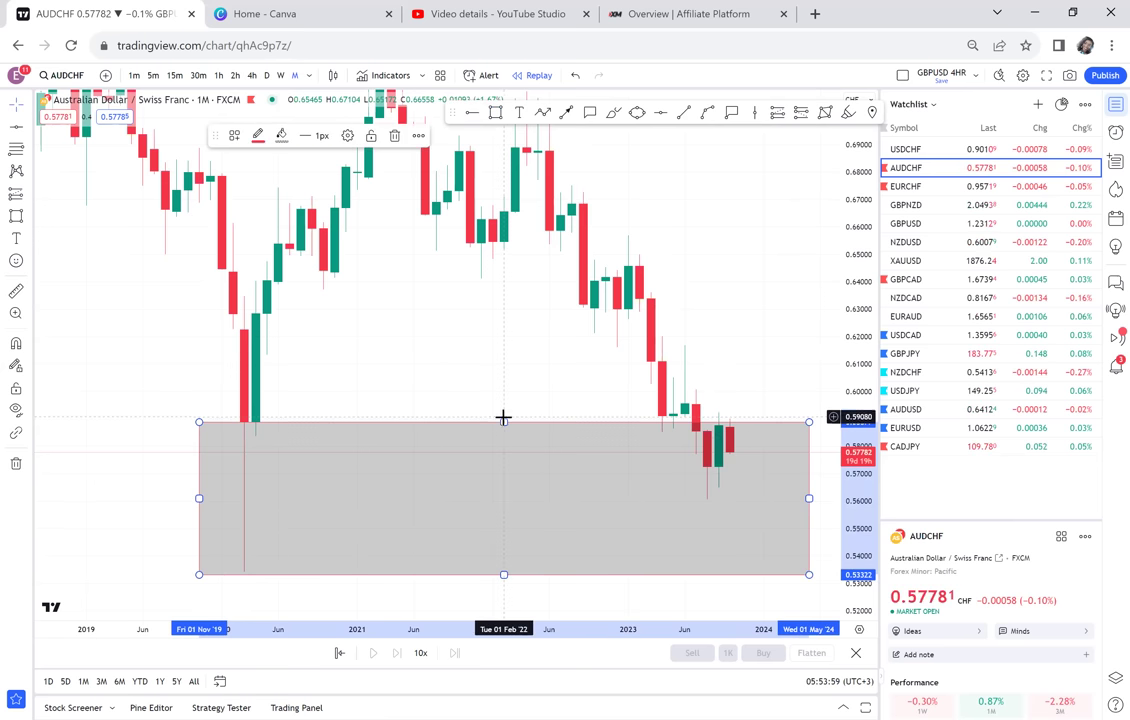
pyautogui.moveTo(504, 422); pyautogui.dragTo(549, 490)
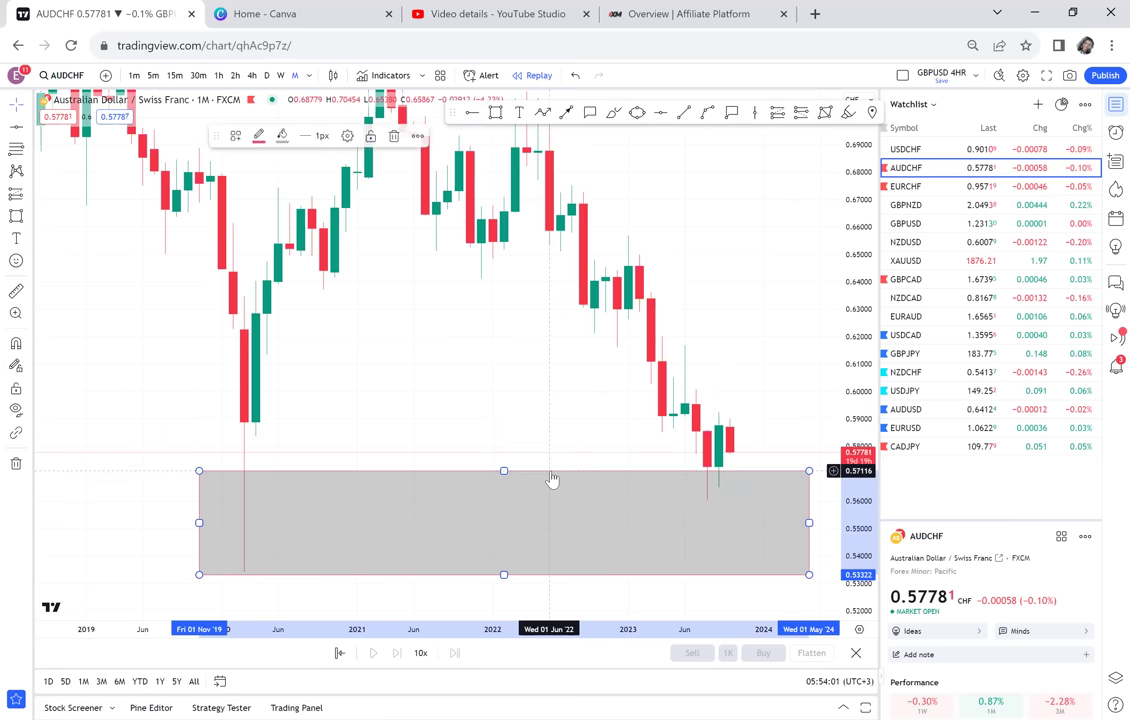
pyautogui.click(772, 381)
pyautogui.moveTo(720, 330); pyautogui.dragTo(697, 315)
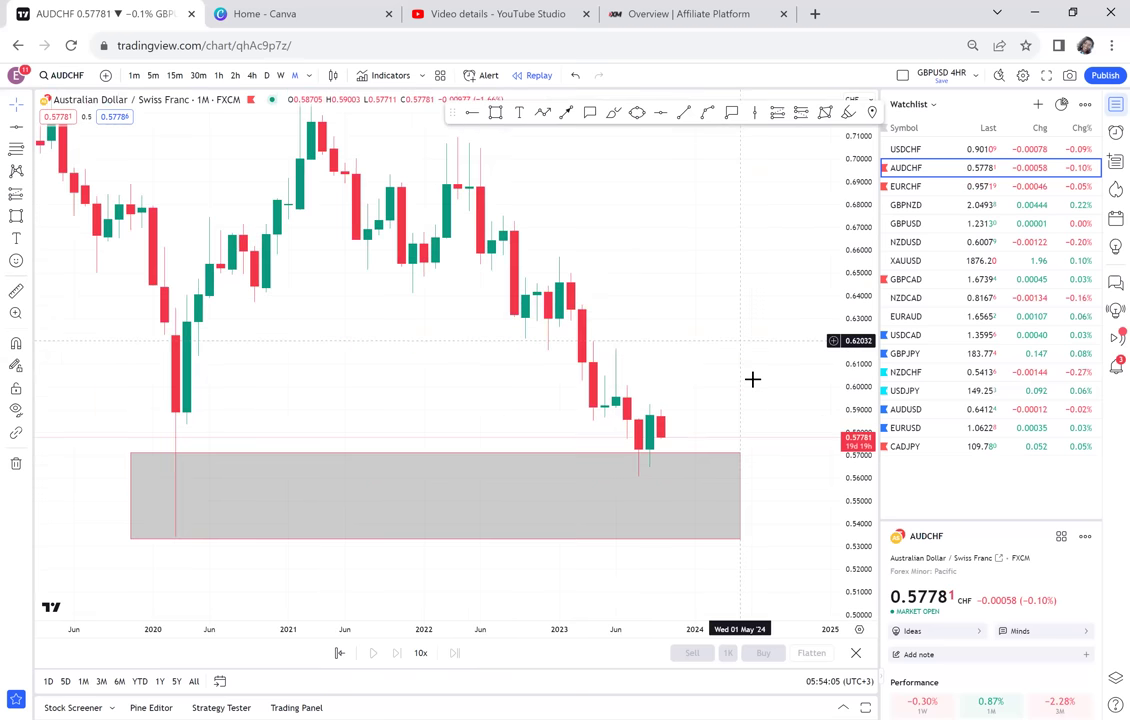
pyautogui.click(659, 114)
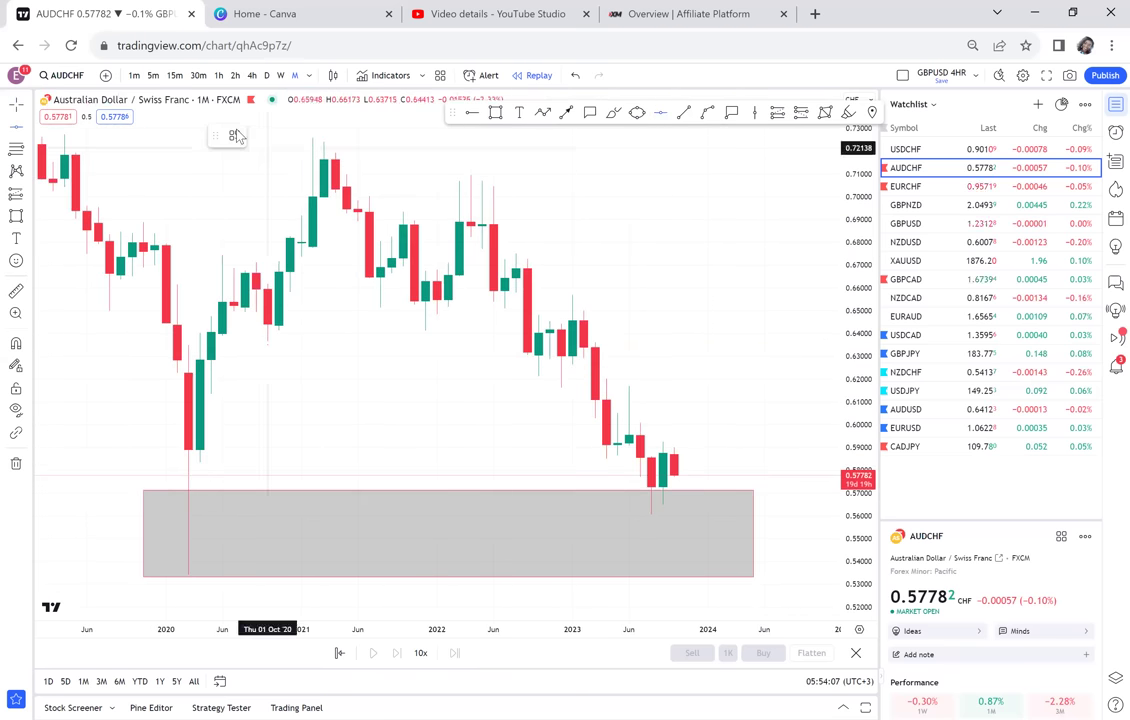
# Place green levels at 0.72410 and 0.62820, measuring from the zone's bottom-left in between
pyautogui.click(322, 142)
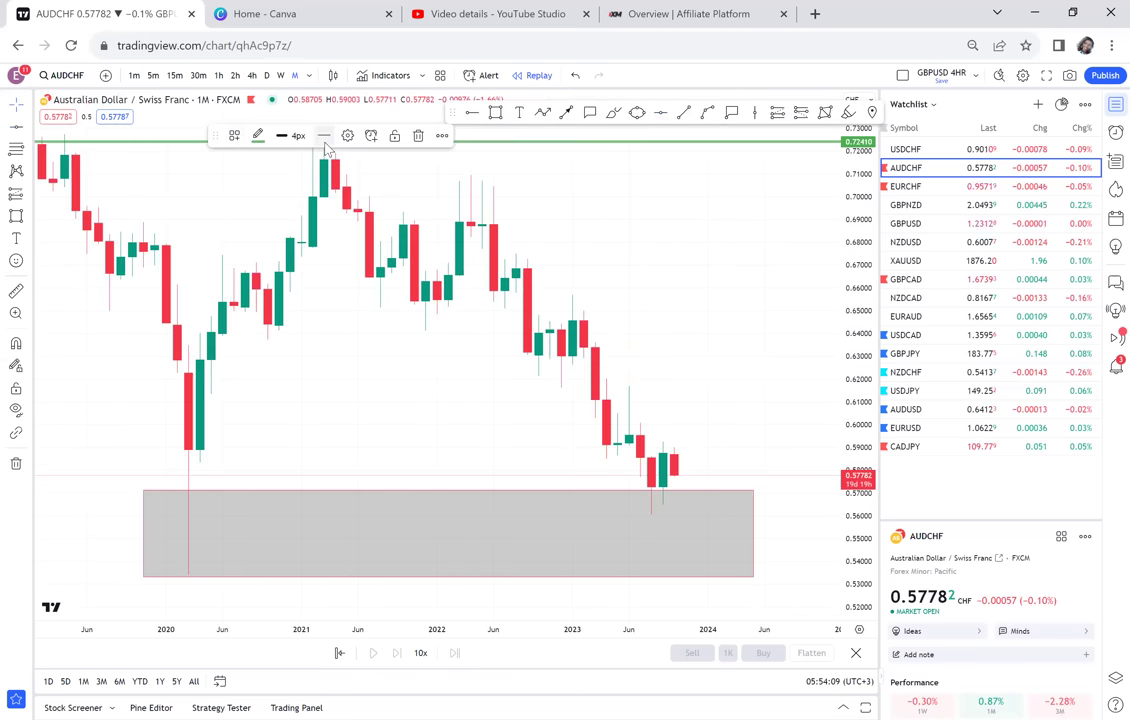
pyautogui.click(15, 291)
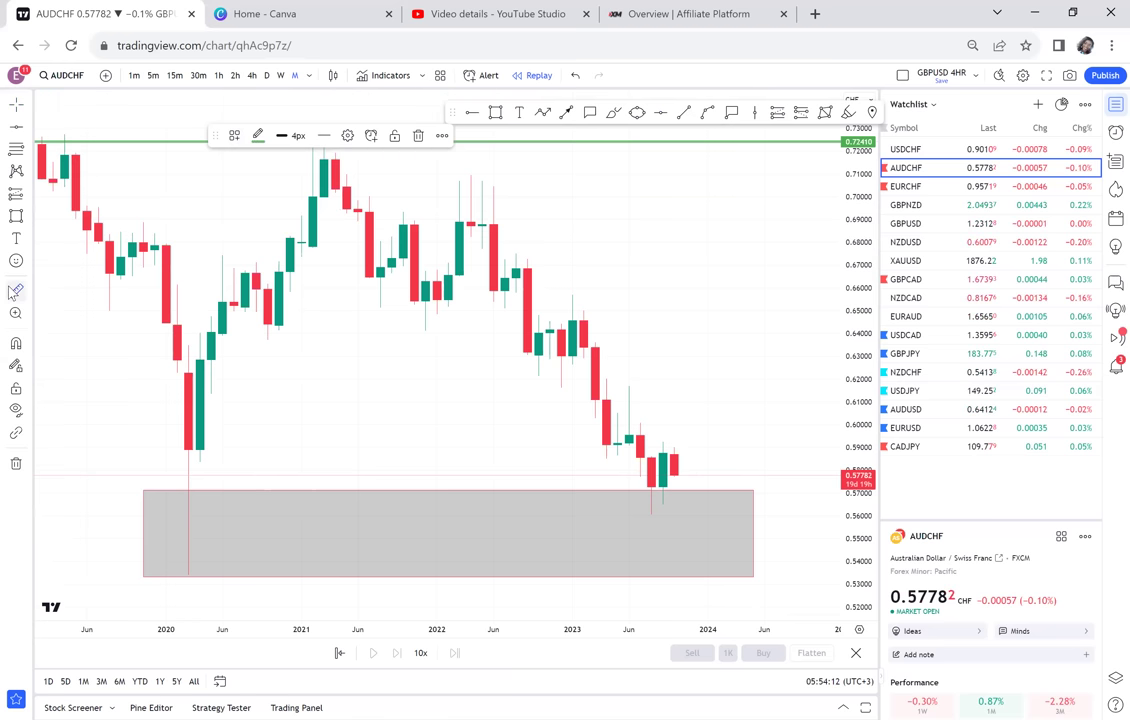
pyautogui.click(148, 578)
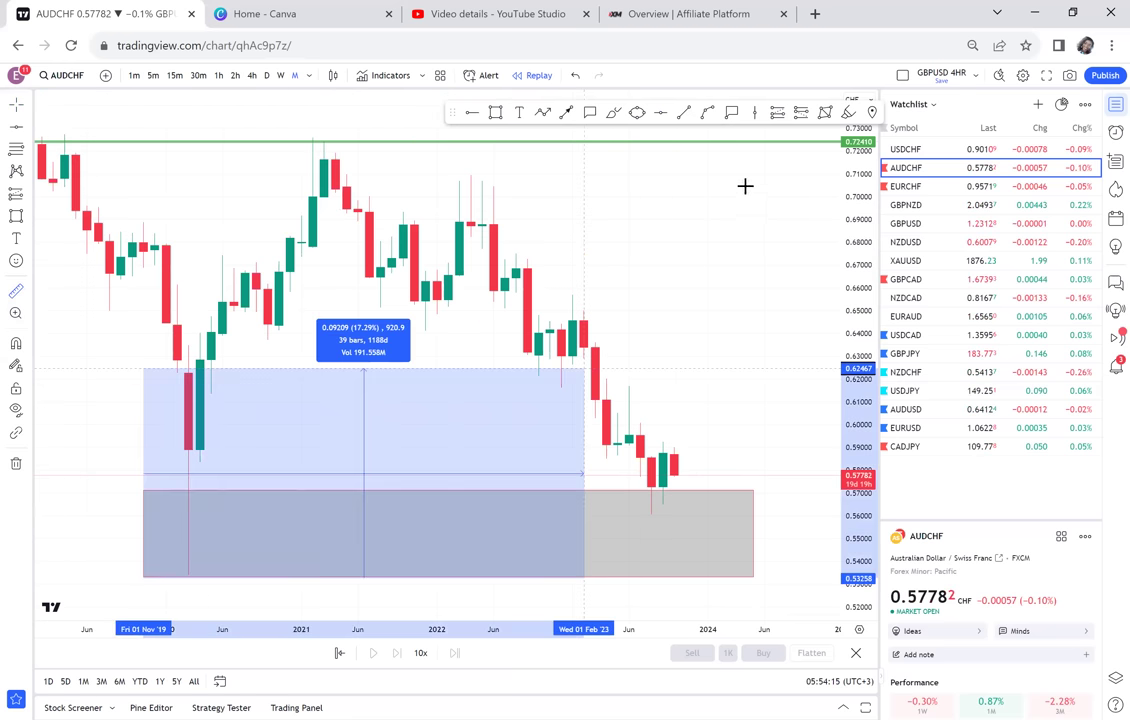
pyautogui.click(737, 143)
pyautogui.click(661, 113)
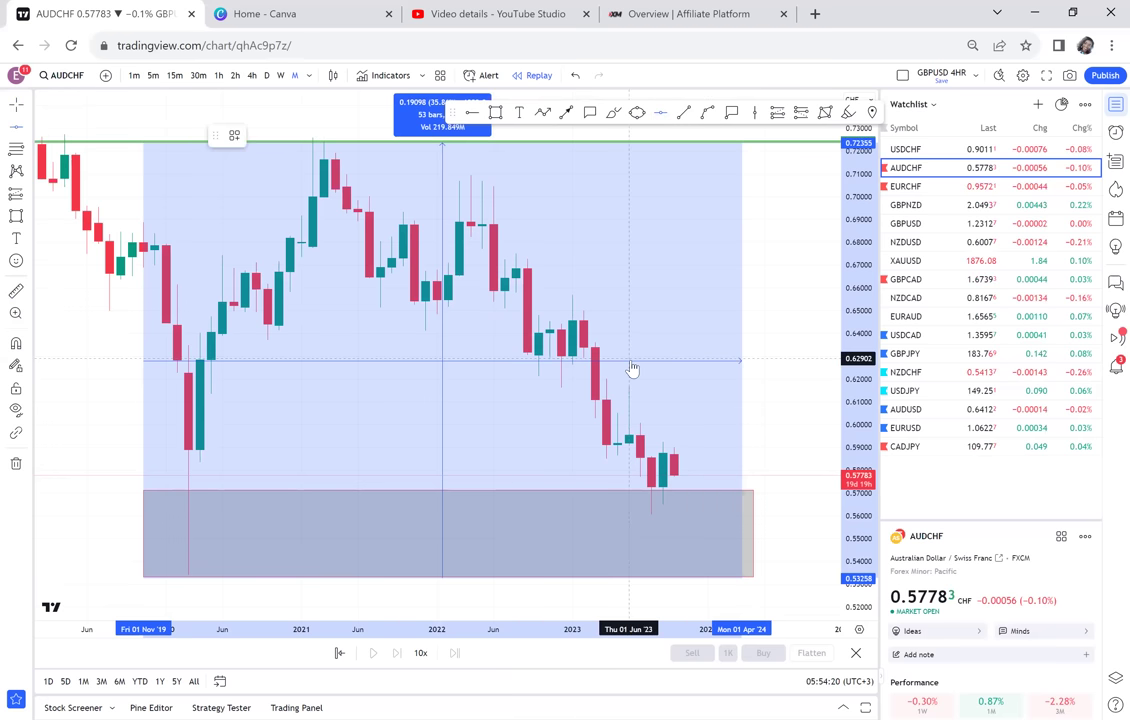
pyautogui.click(631, 362)
pyautogui.hscroll(3, 645, 356)
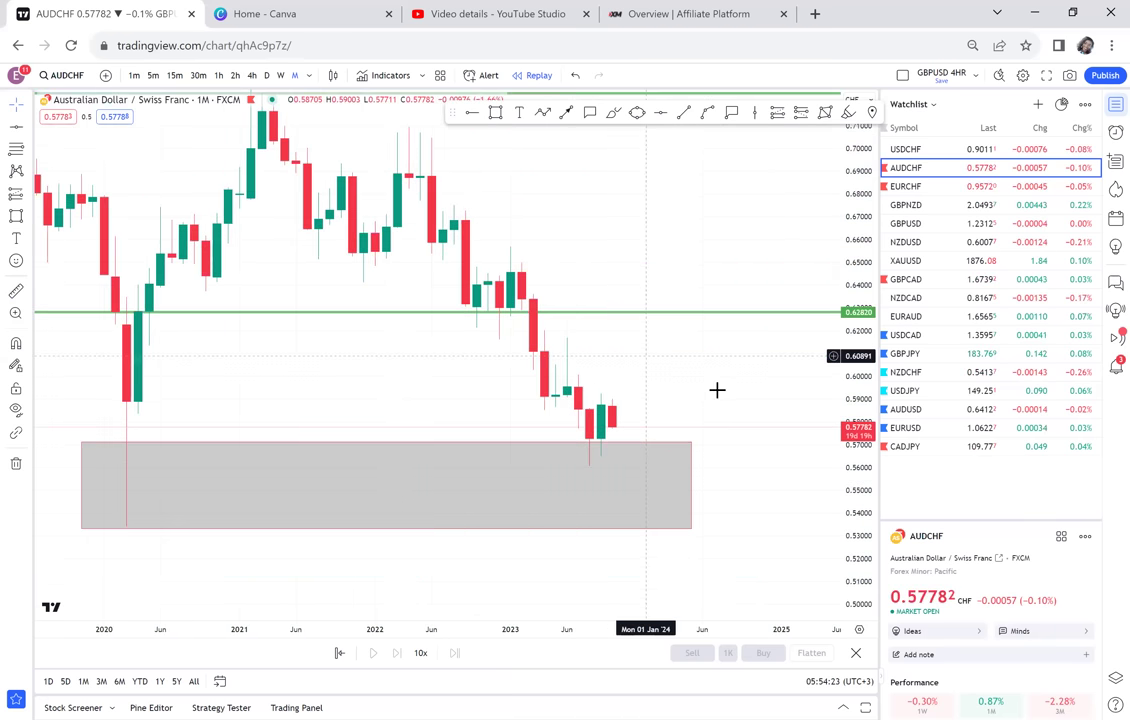
pyautogui.scroll(1, 832, 458)
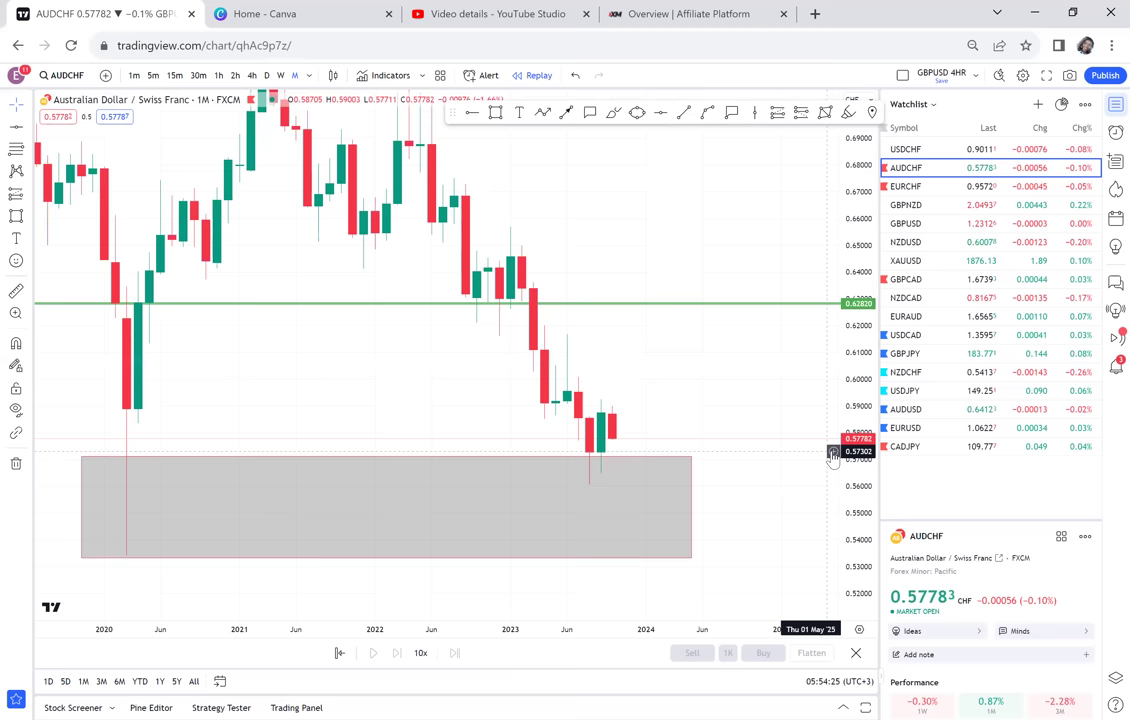
# Add a black horizontal ray at about 0.5853 over the latest AUDCHF candles
pyautogui.click(471, 115)
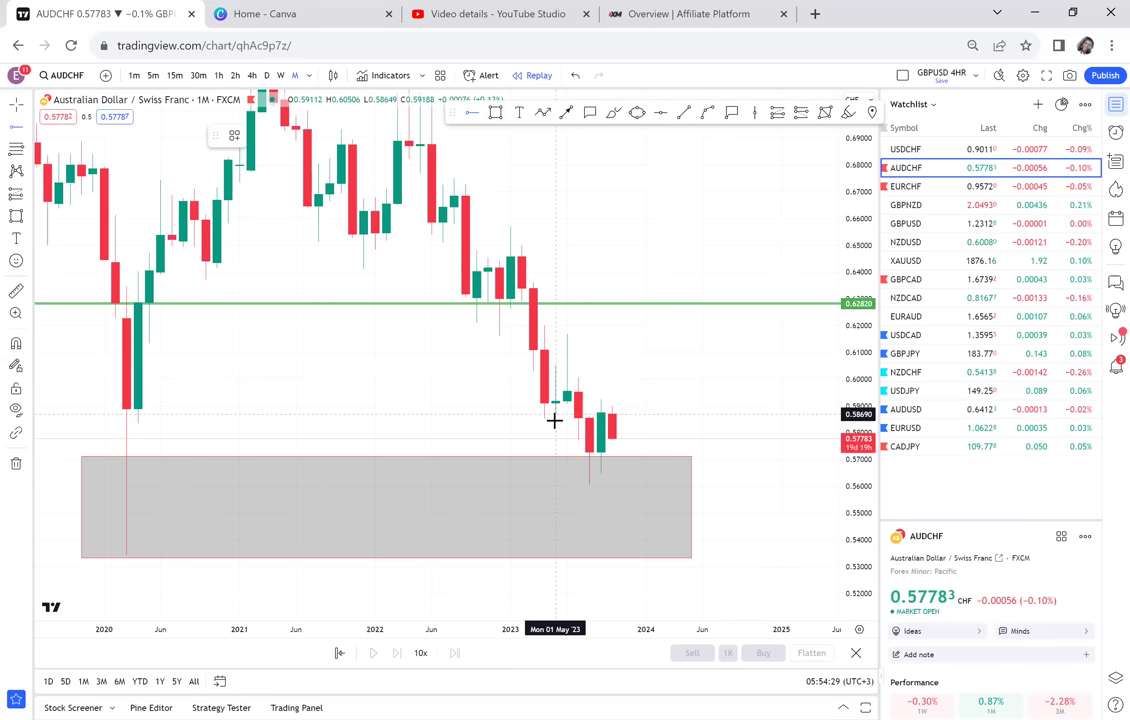
pyautogui.click(556, 423)
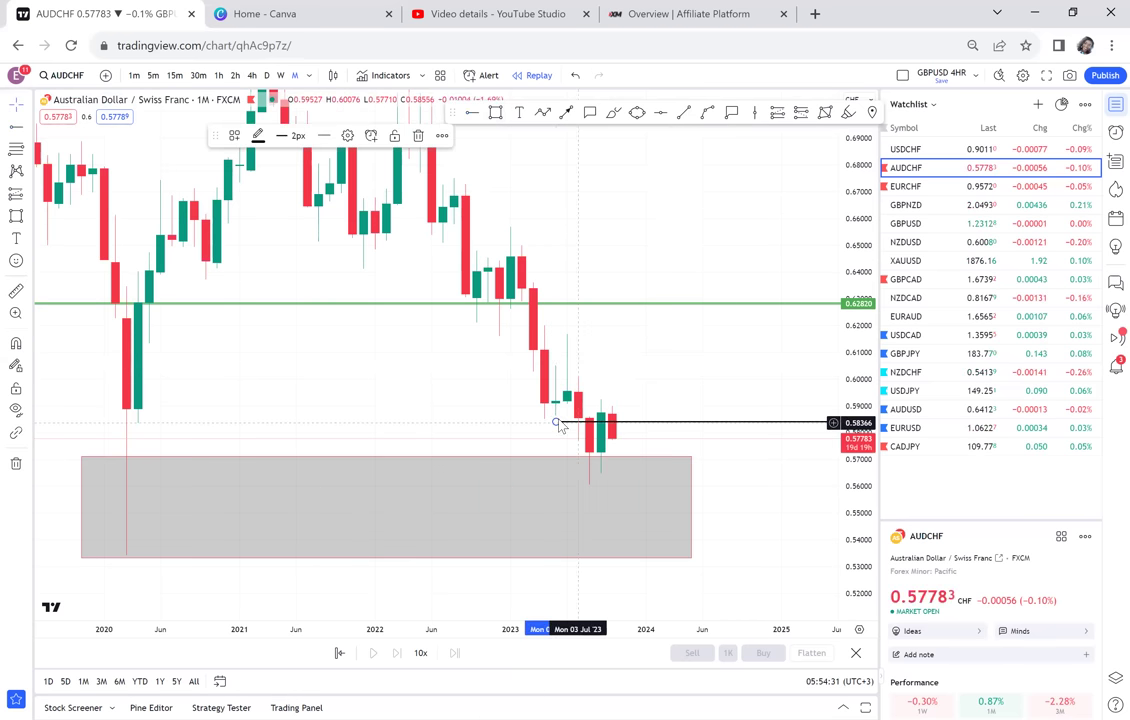
pyautogui.moveTo(557, 423); pyautogui.dragTo(543, 417)
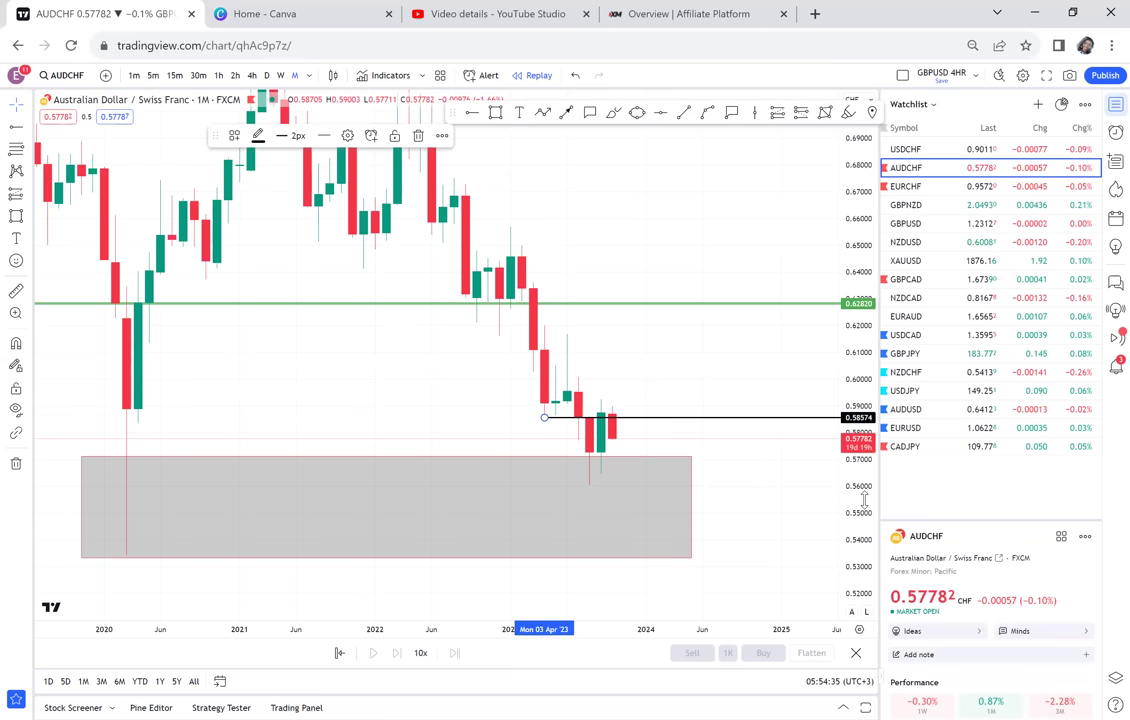
pyautogui.moveTo(838, 428); pyautogui.dragTo(815, 381)
pyautogui.moveTo(732, 419); pyautogui.dragTo(650, 458)
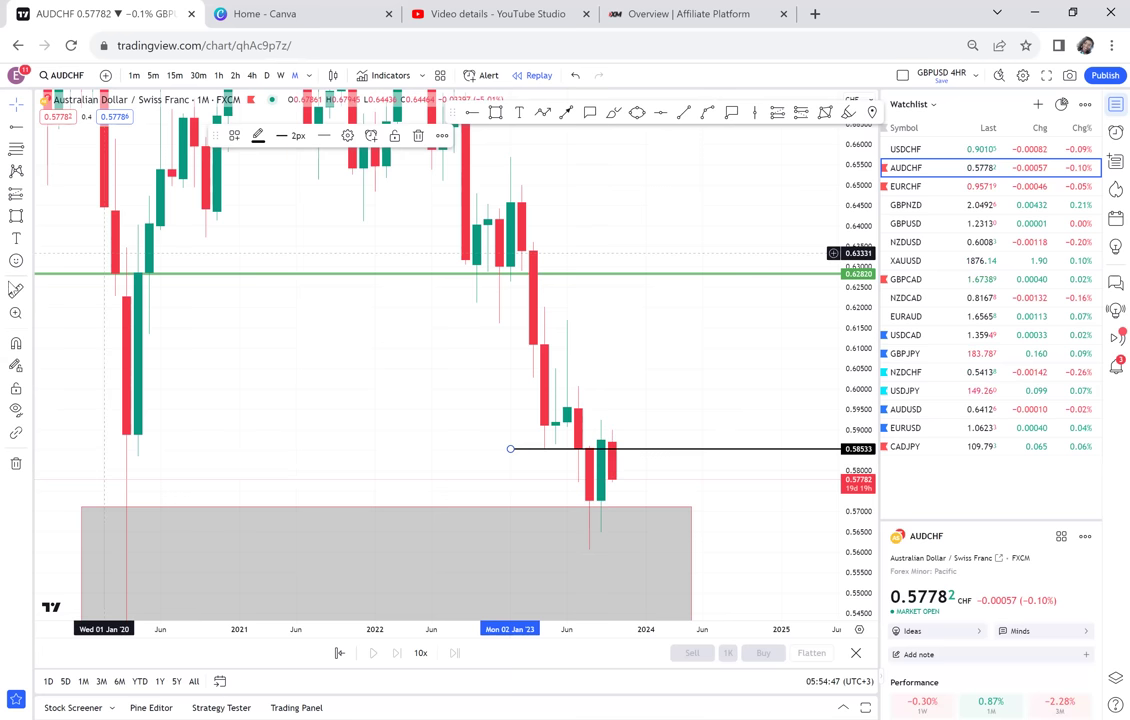
# Measure the 8.8% move from the entry ray up to the green 0.62820 level
pyautogui.click(16, 291)
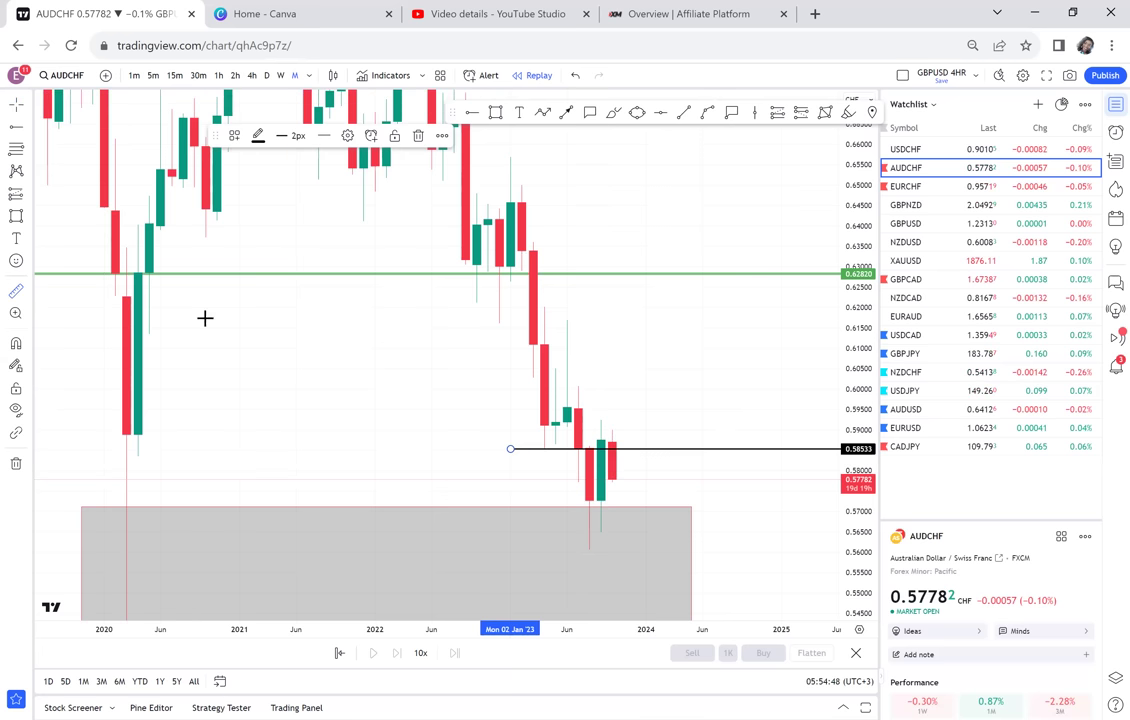
pyautogui.click(574, 438)
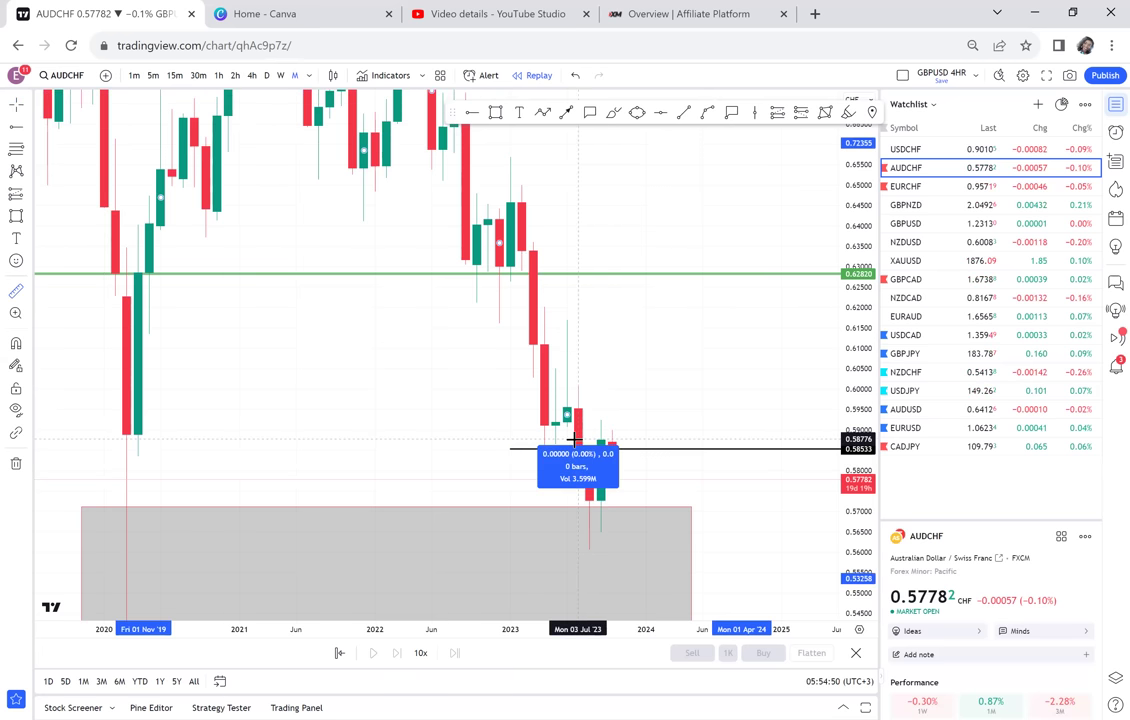
pyautogui.click(684, 489)
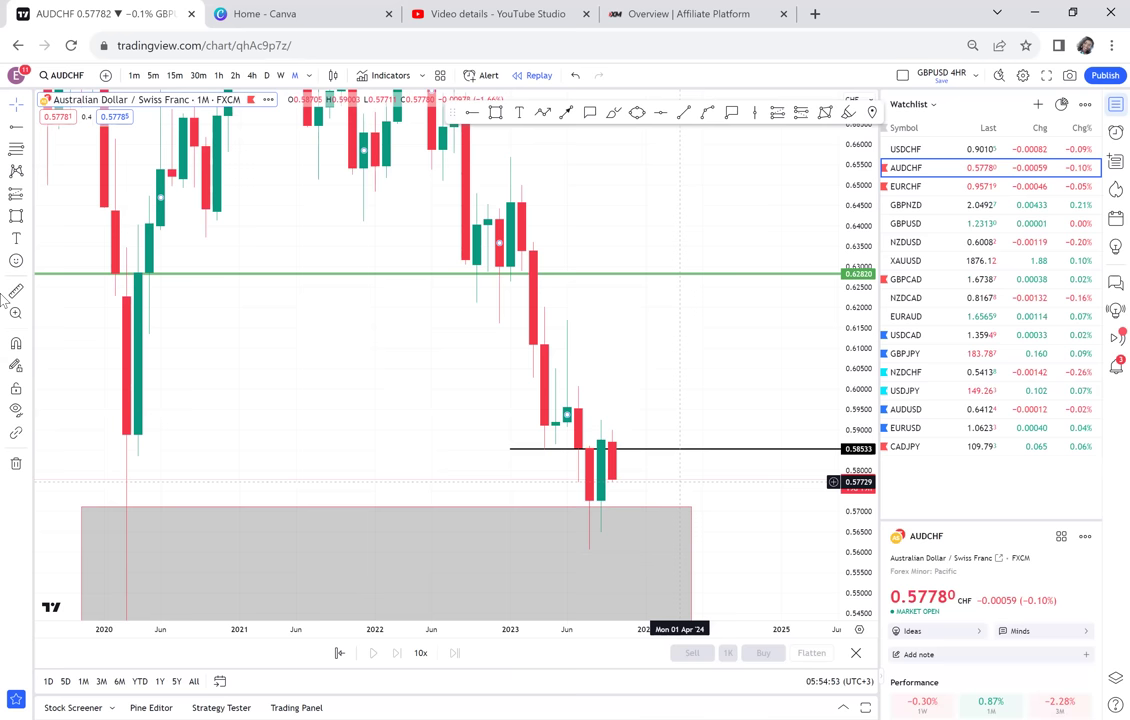
pyautogui.click(598, 487)
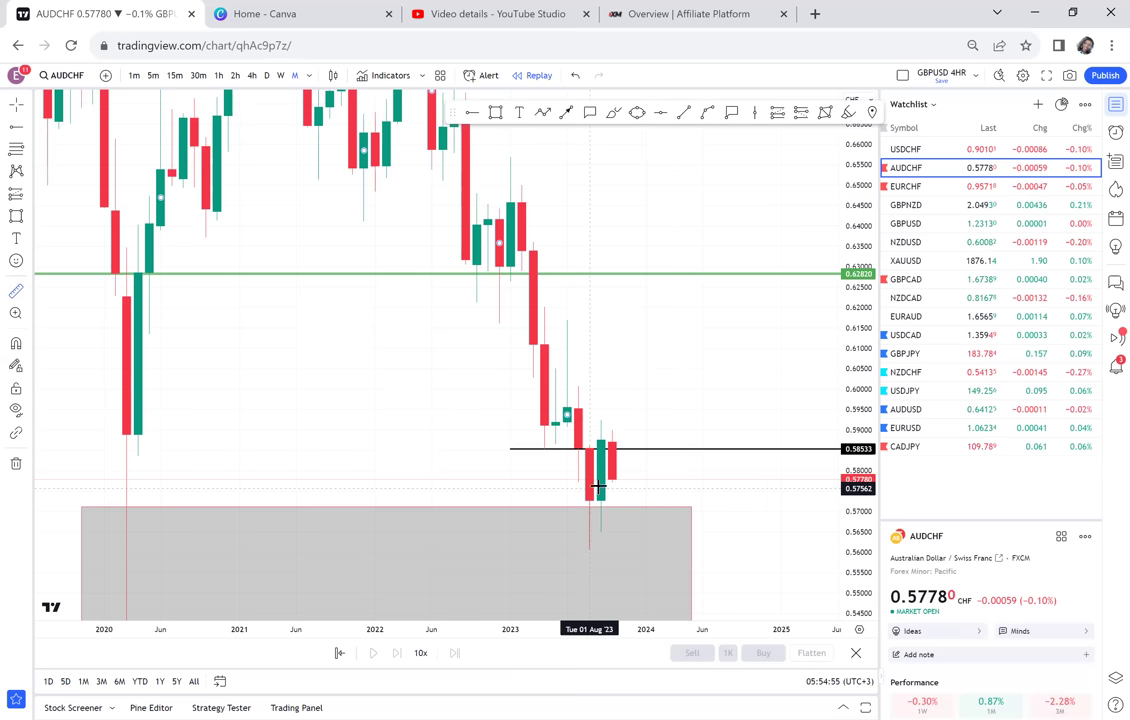
pyautogui.click(601, 487)
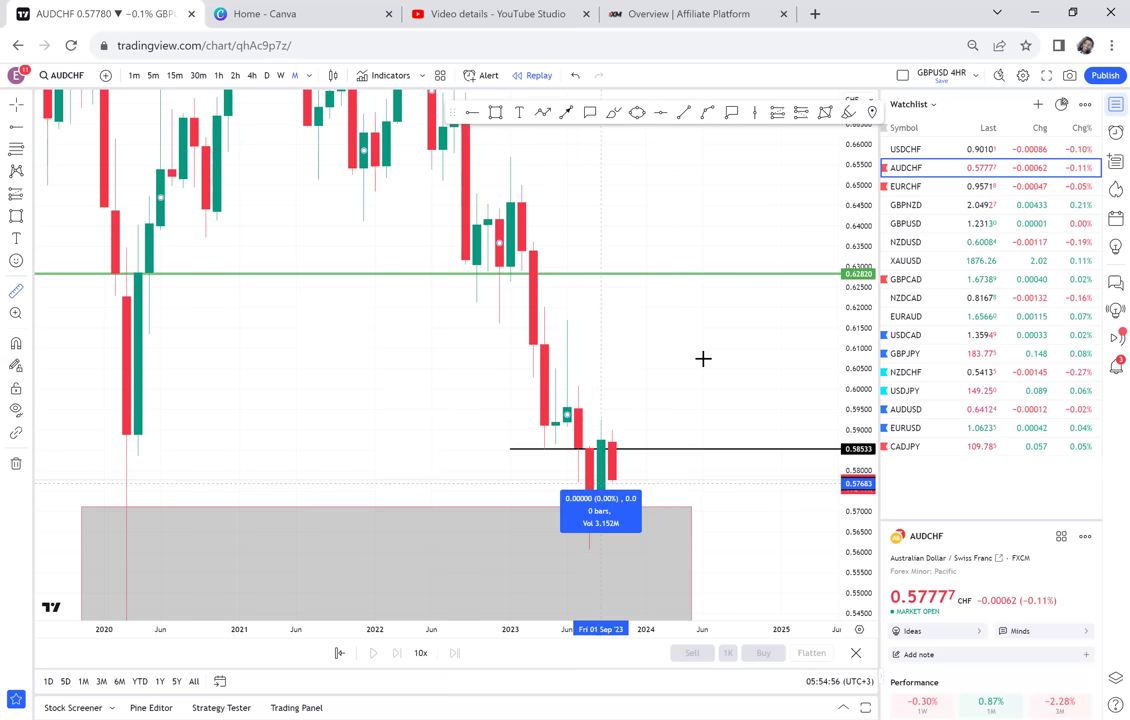
pyautogui.click(700, 277)
pyautogui.click(749, 265)
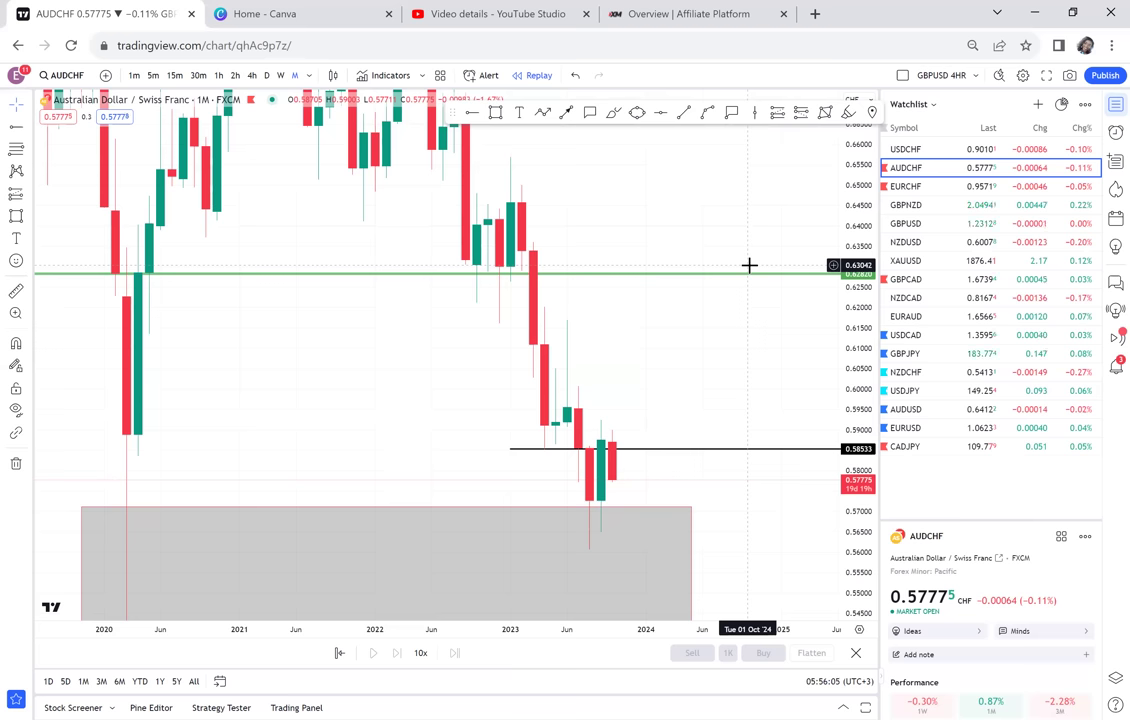
# Switch the chart to GBPUSD from the watchlist
pyautogui.click(926, 224)
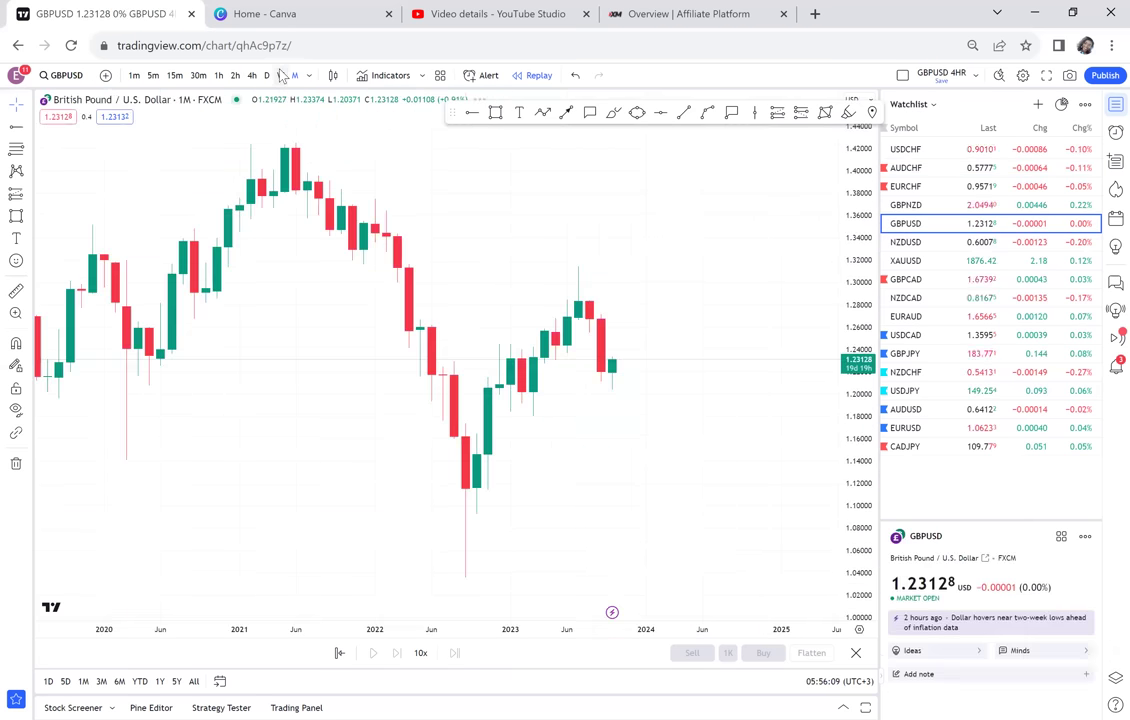
# Hide the watchlist and start a GBPUSD weekly replay from the July 2023 bar
pyautogui.click(1116, 104)
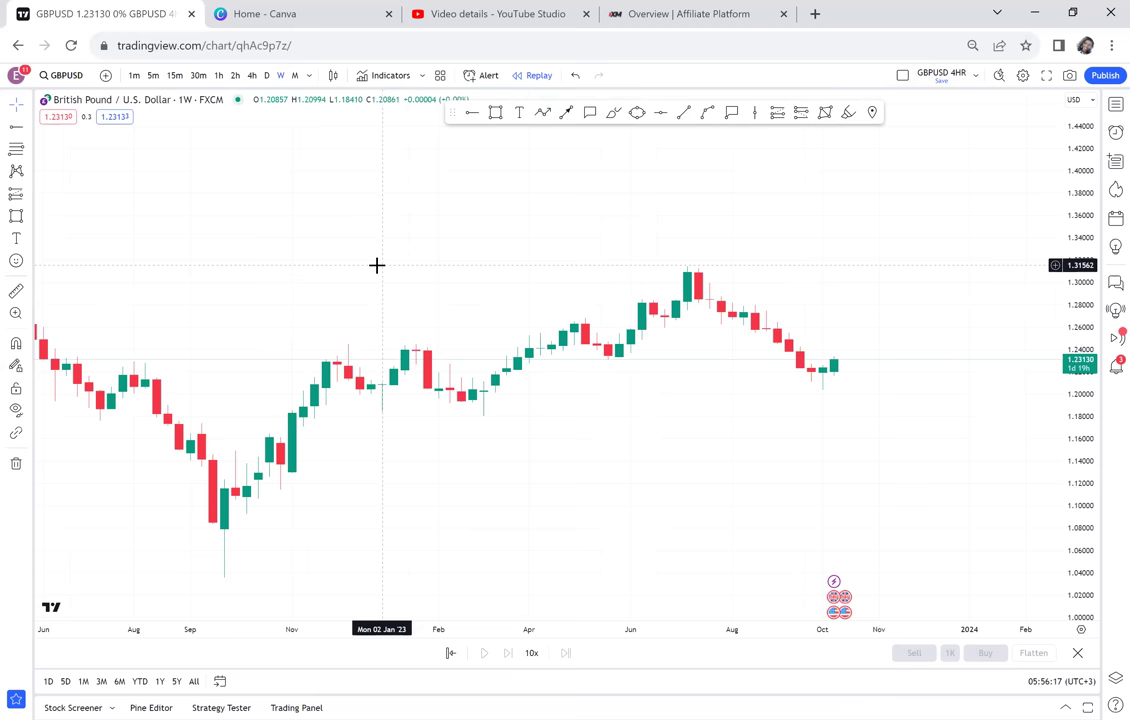
pyautogui.scroll(-3, 376, 265)
pyautogui.scroll(-2, 376, 265)
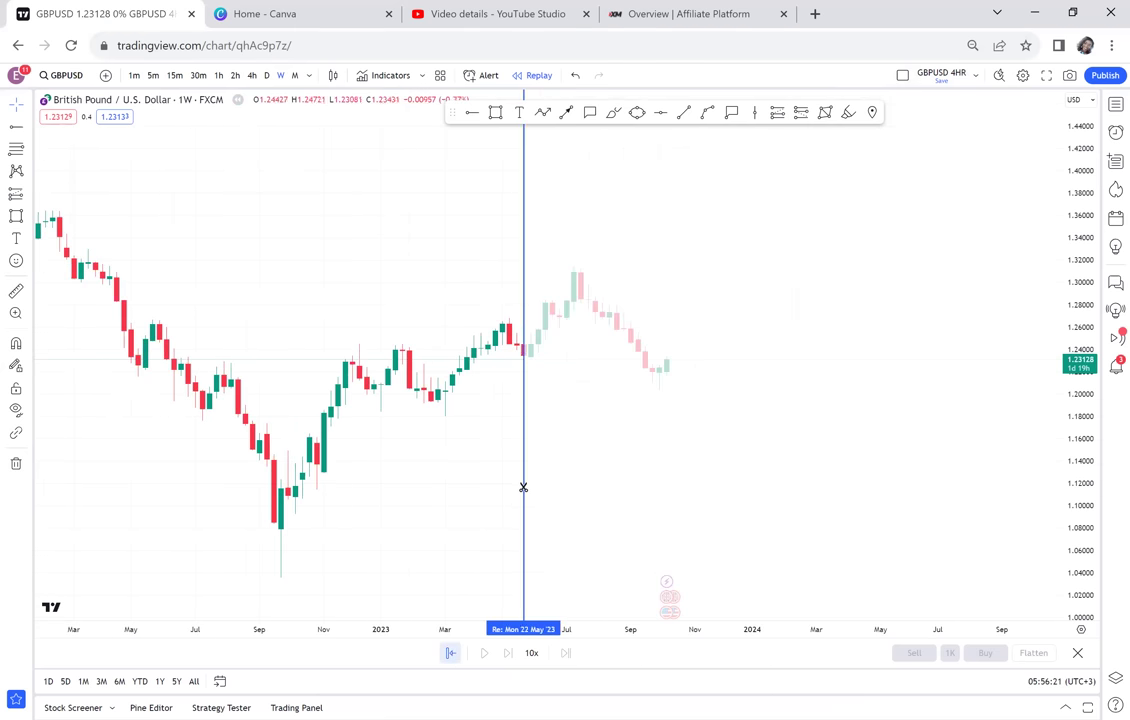
pyautogui.click(580, 429)
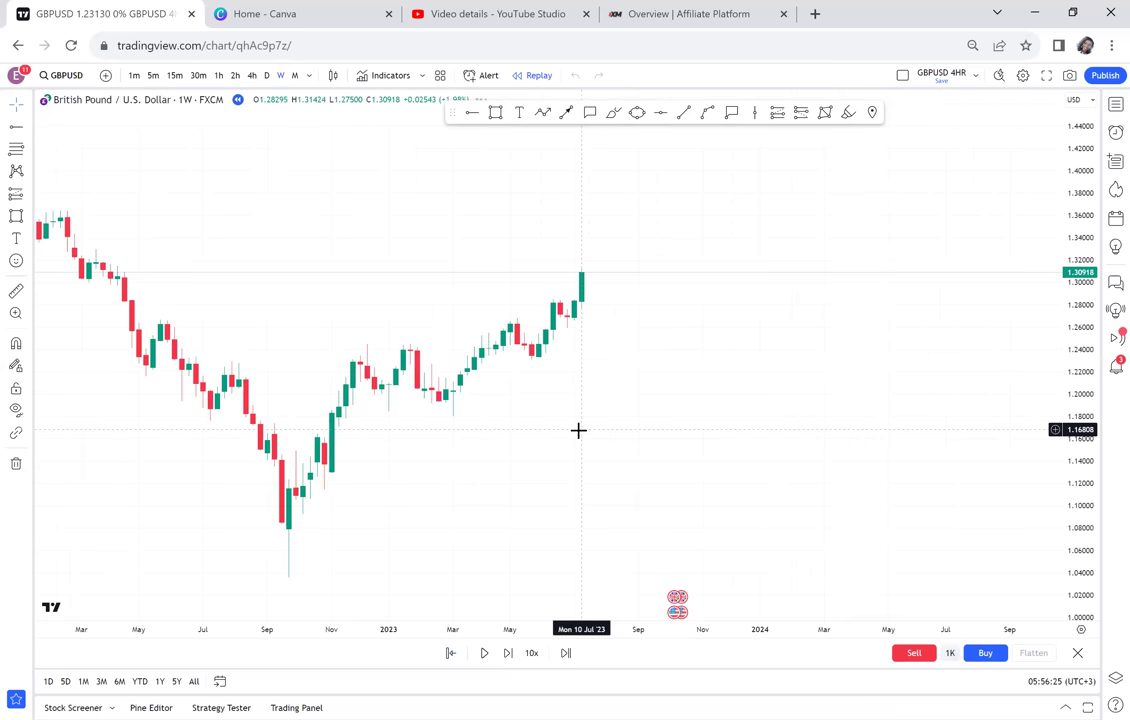
pyautogui.moveTo(1078, 485); pyautogui.dragTo(596, 453)
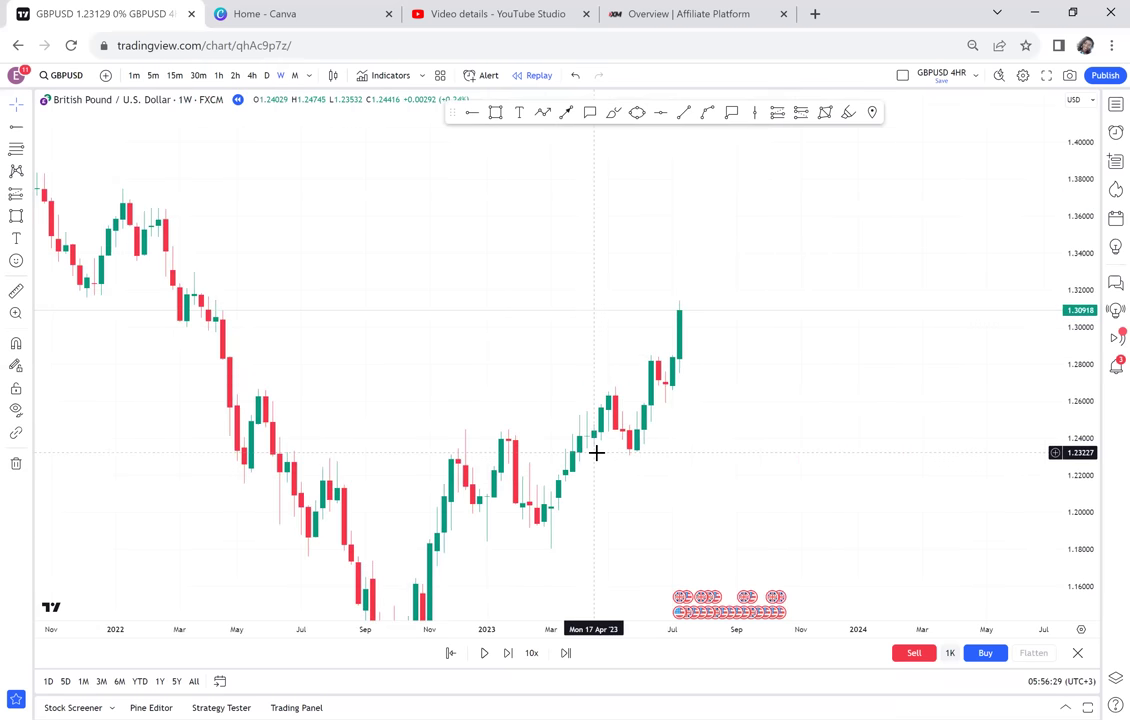
pyautogui.click(495, 112)
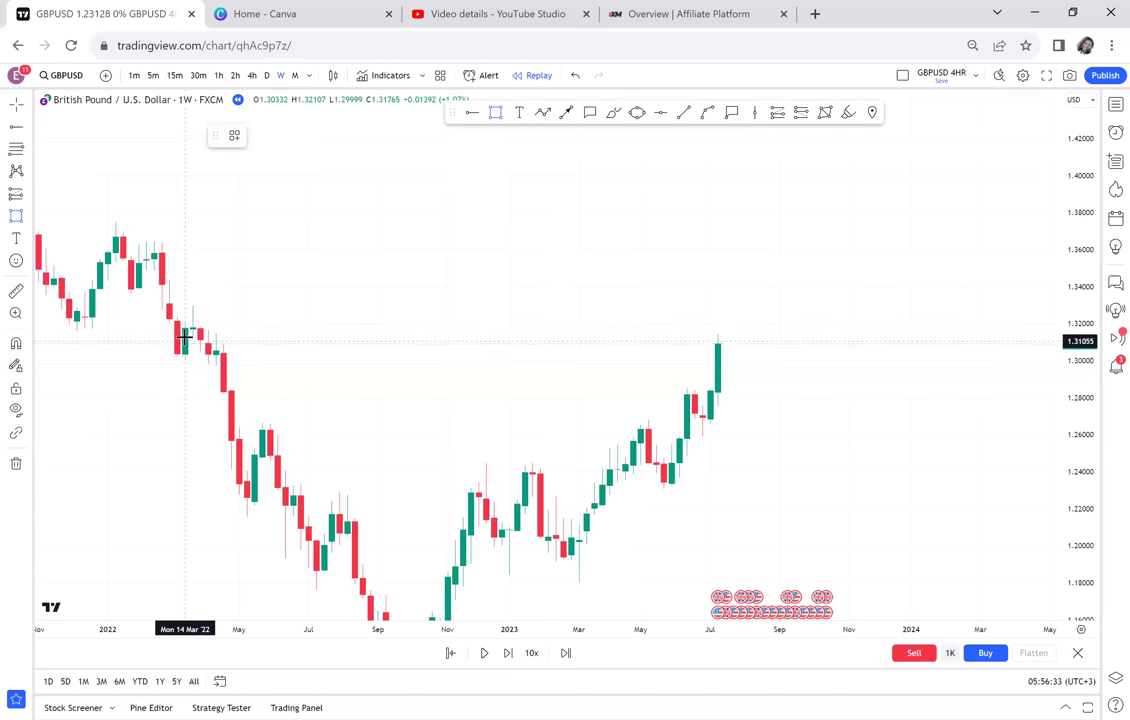
# Draw a grey zone of about 1.3055–1.3156 from the March 2022 highs past the latest candle
pyautogui.moveTo(178, 331); pyautogui.dragTo(602, 300)
pyautogui.moveTo(710, 320); pyautogui.dragTo(810, 354)
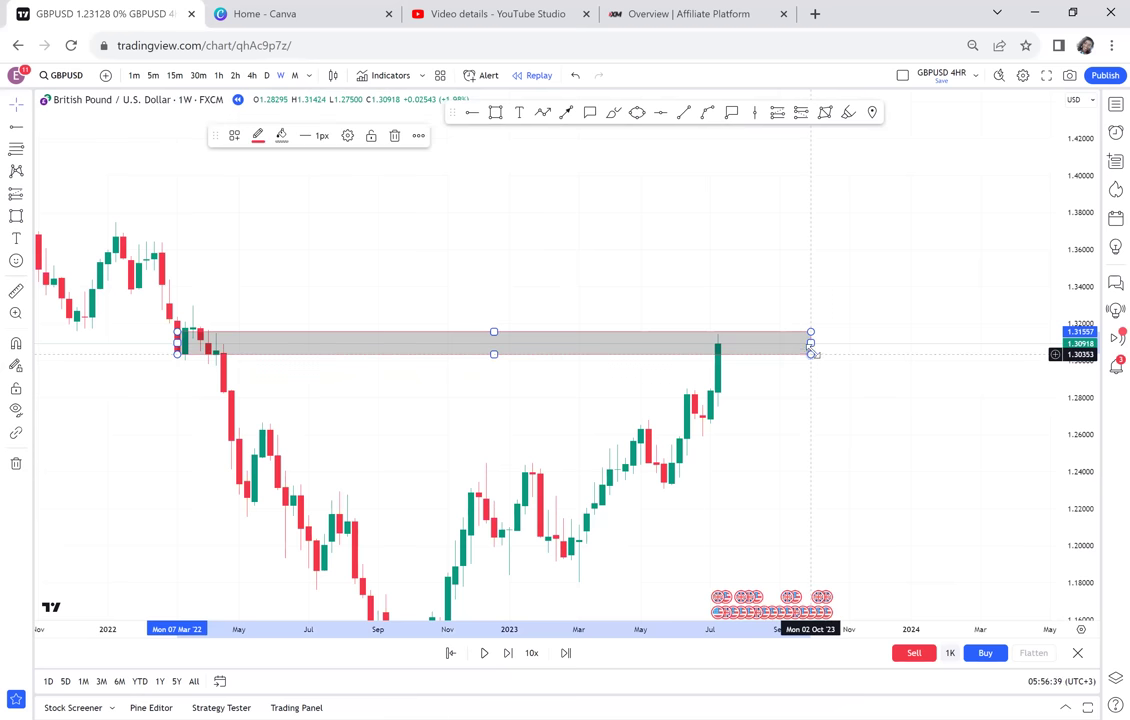
pyautogui.click(813, 349)
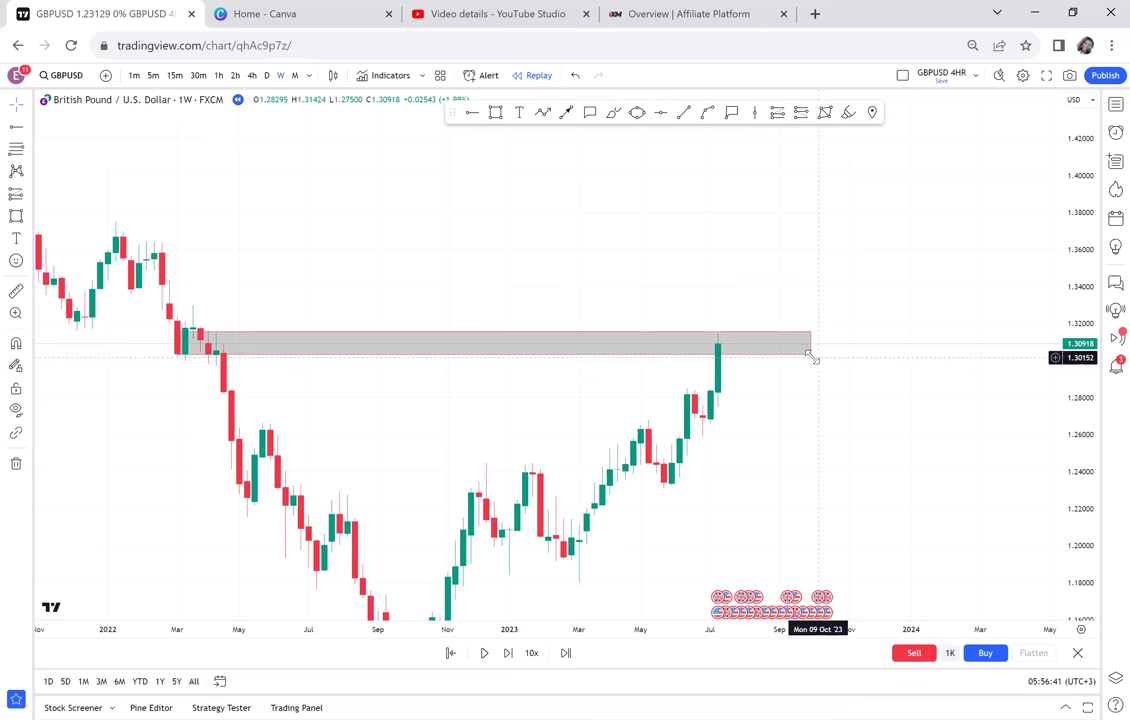
pyautogui.click(812, 352)
pyautogui.moveTo(812, 352); pyautogui.dragTo(820, 351)
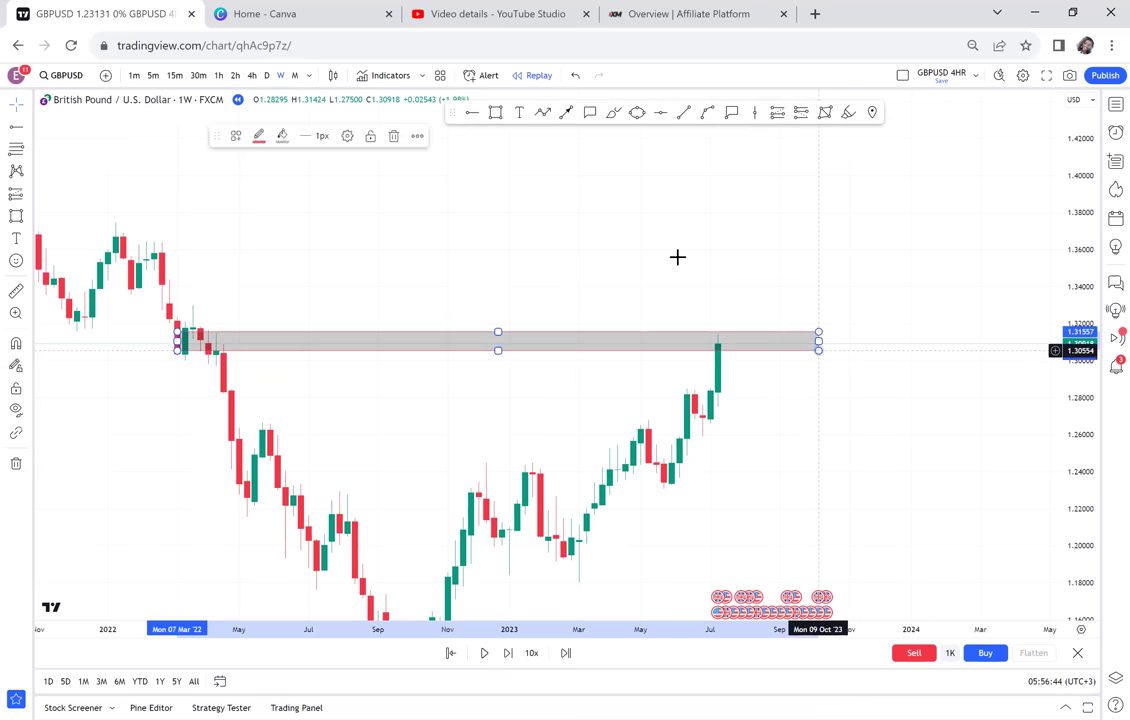
pyautogui.click(637, 112)
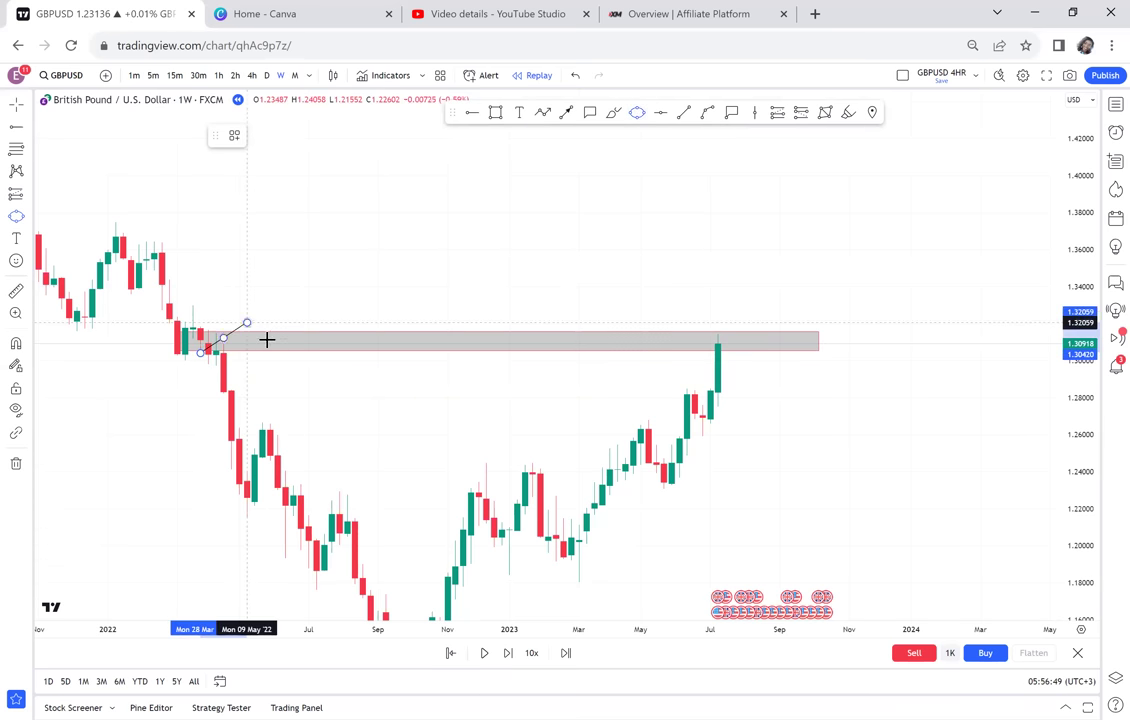
# Circle the zone's left touch and the latest candle's touch in yellow
pyautogui.click(247, 323)
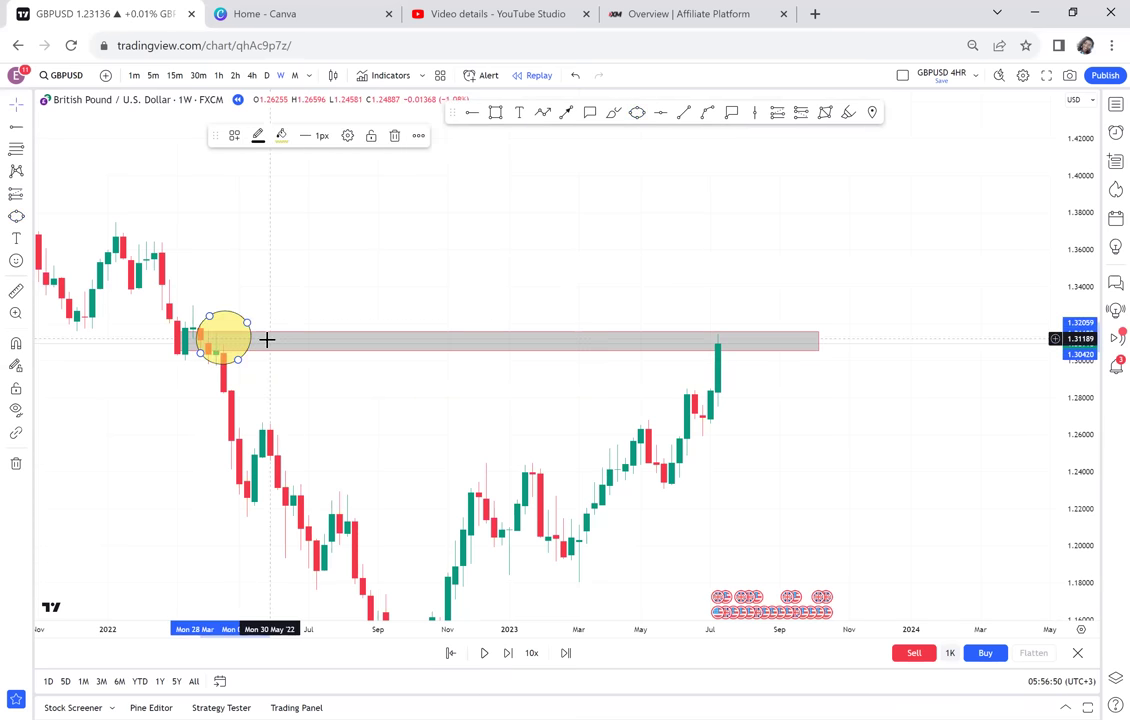
pyautogui.click(637, 113)
pyautogui.click(713, 336)
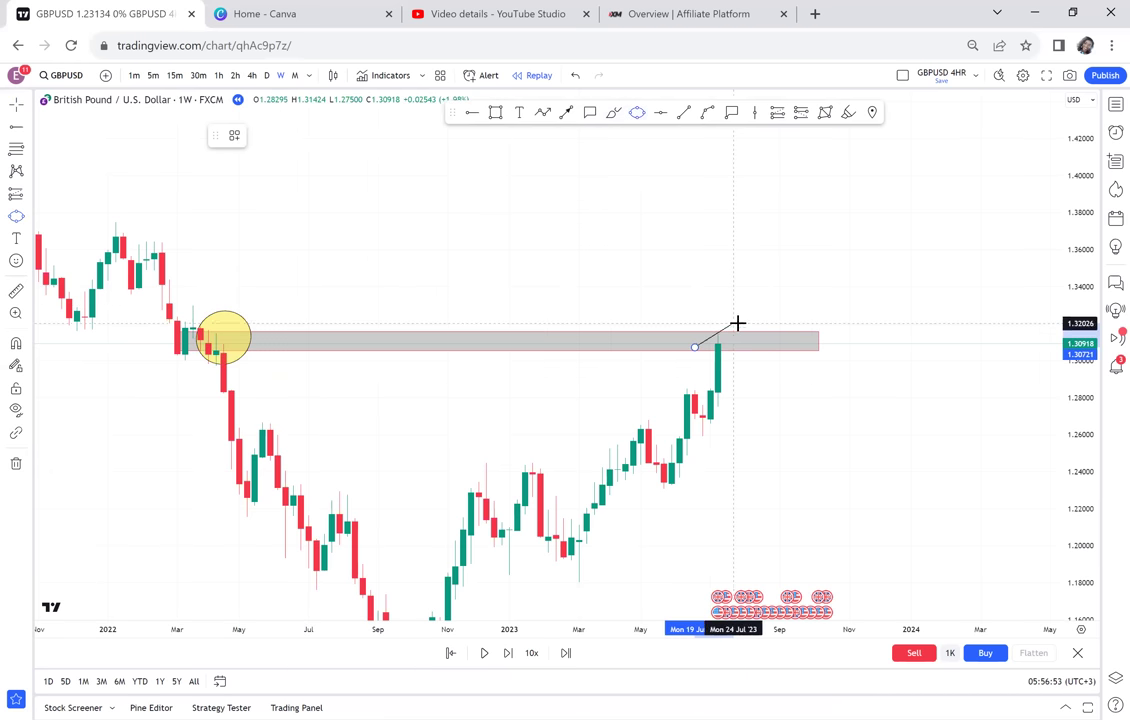
pyautogui.click(745, 337)
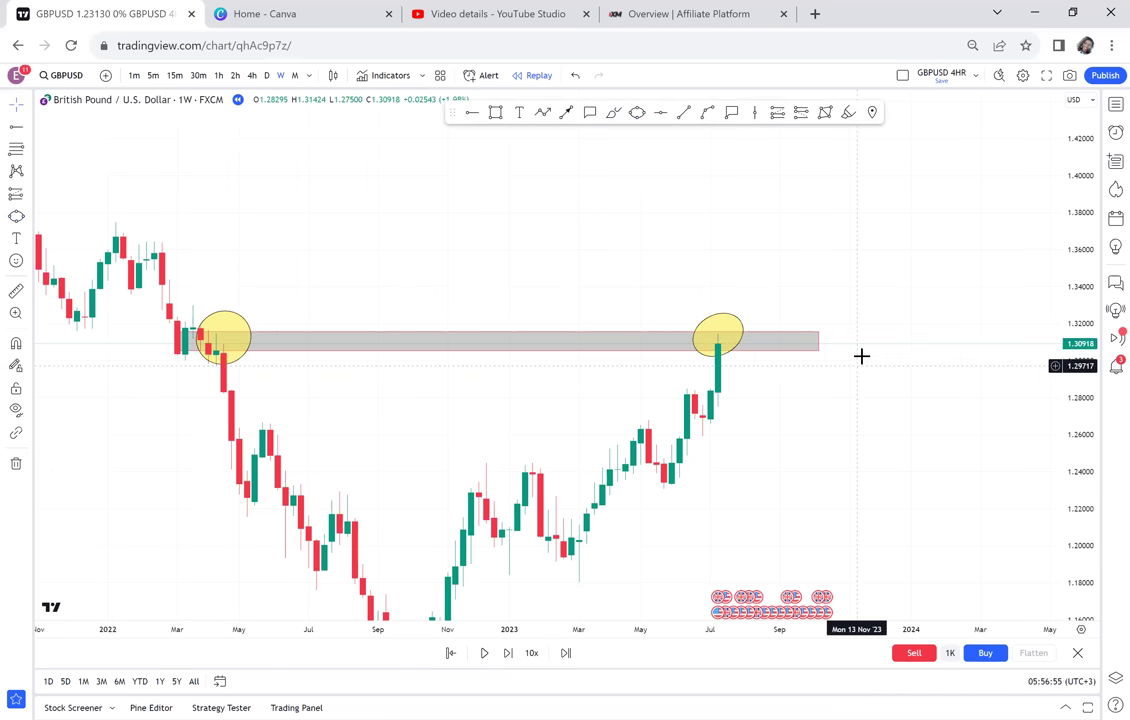
# Add a green horizontal level at the 1.03518 September 2022 low
pyautogui.moveTo(860, 356); pyautogui.dragTo(878, 242)
pyautogui.moveTo(1073, 245); pyautogui.dragTo(1074, 290)
pyautogui.moveTo(855, 368); pyautogui.dragTo(851, 330)
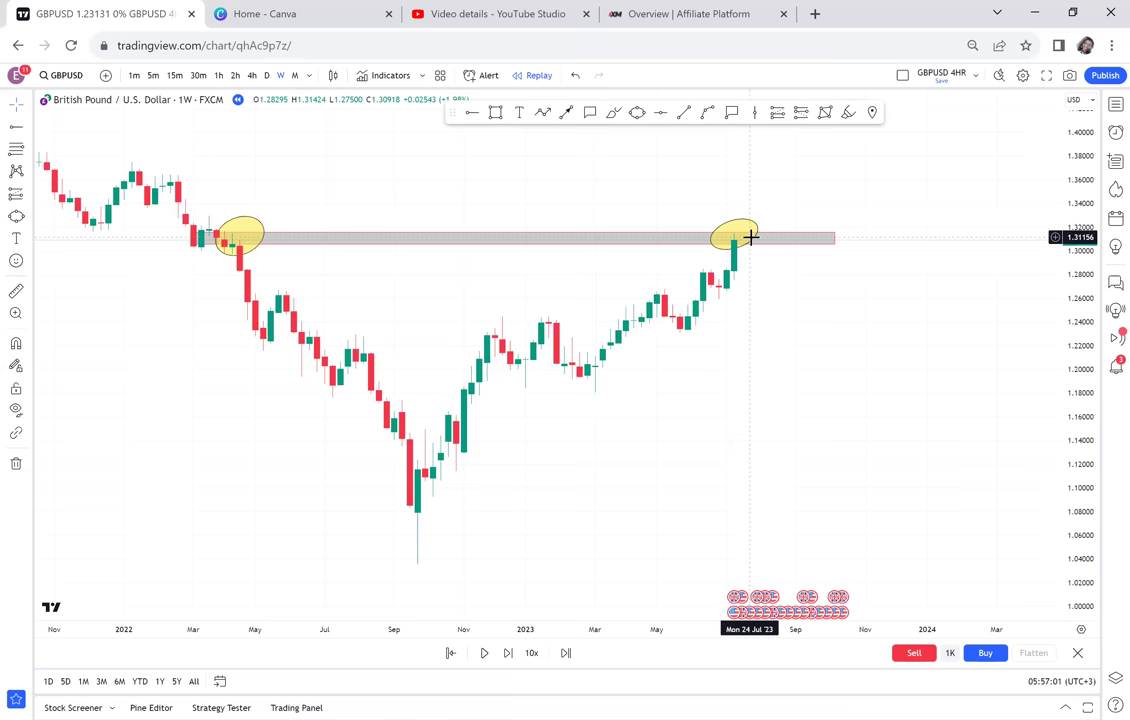
pyautogui.click(660, 113)
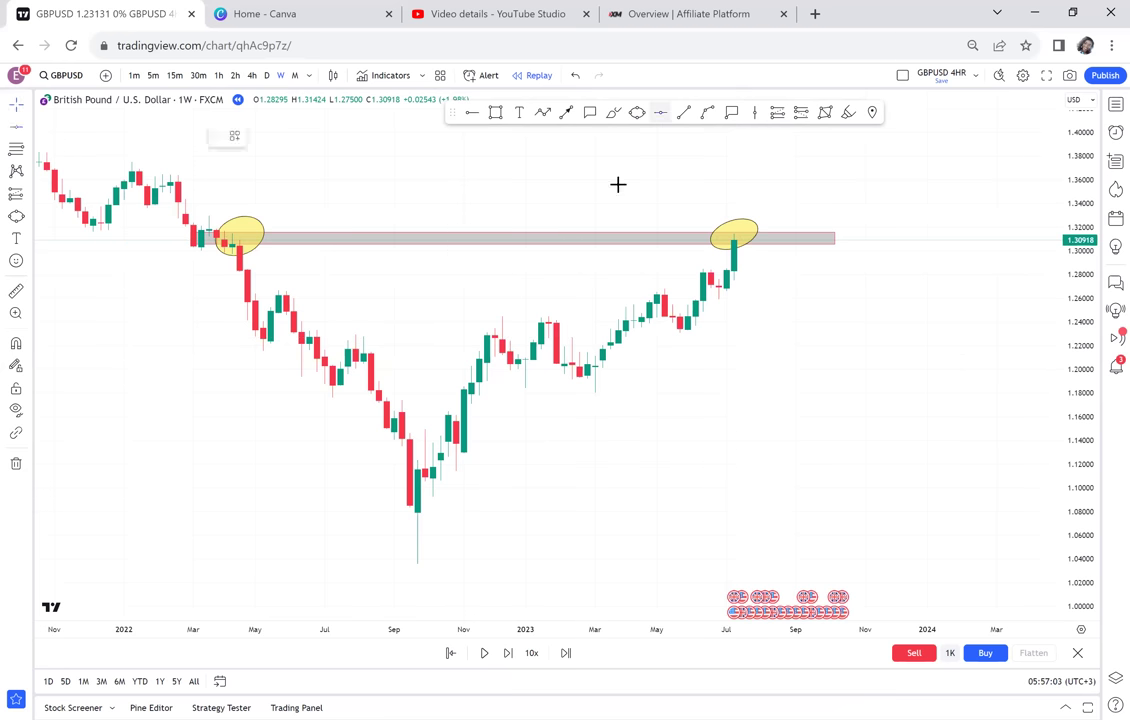
pyautogui.click(328, 565)
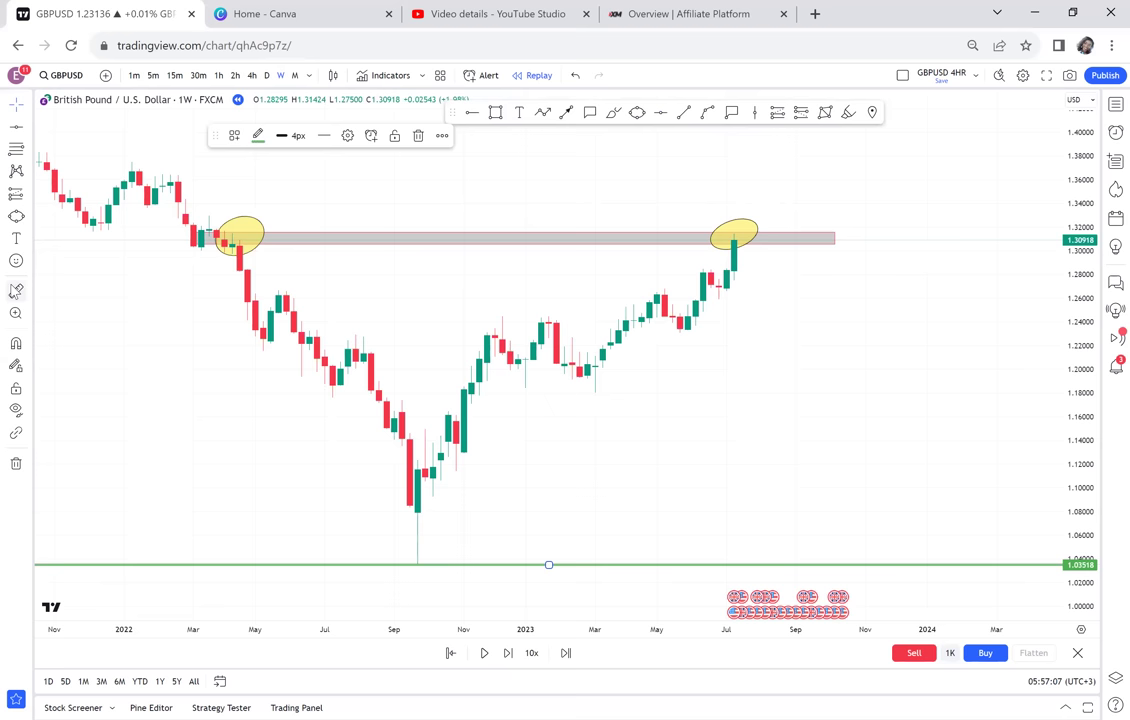
# Measure the roughly −21.5% drop from the zone to the low and add a green level at 1.17572
pyautogui.click(16, 291)
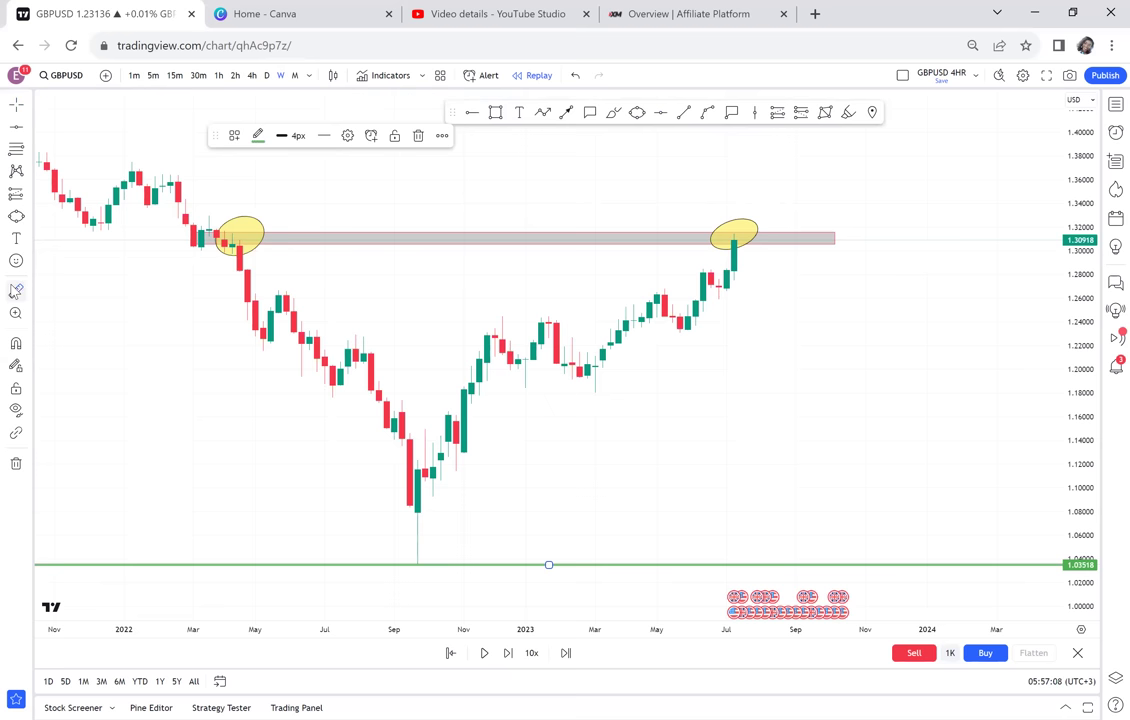
pyautogui.click(186, 234)
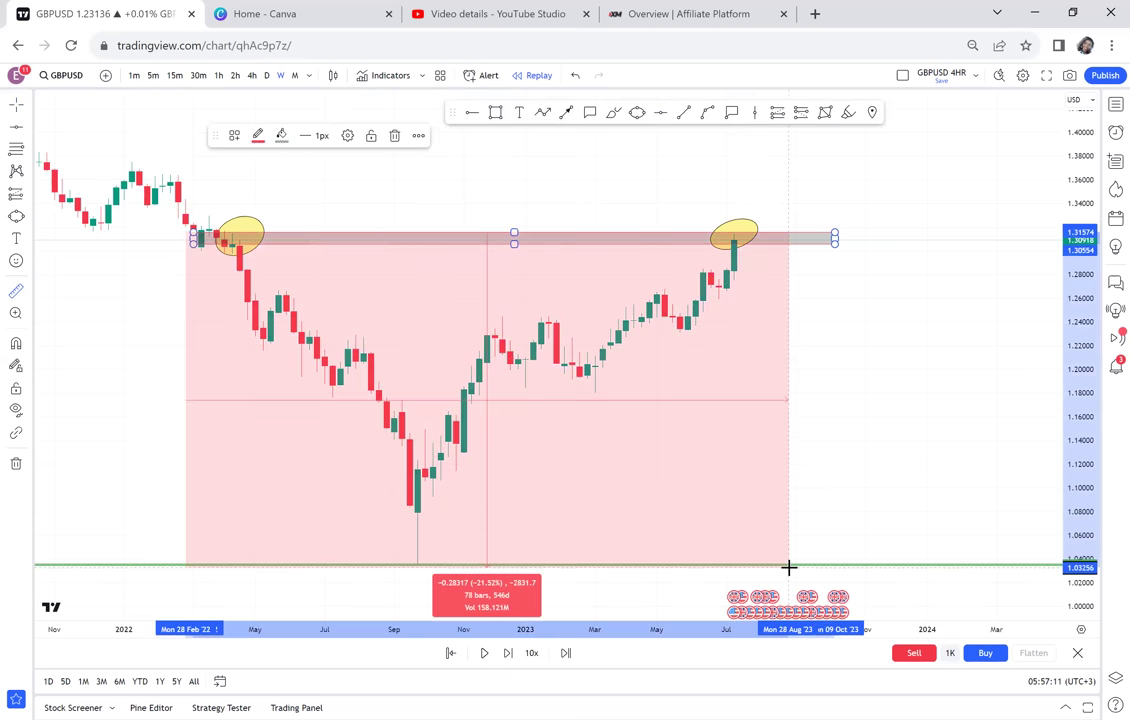
pyautogui.click(789, 567)
pyautogui.click(661, 114)
pyautogui.click(494, 399)
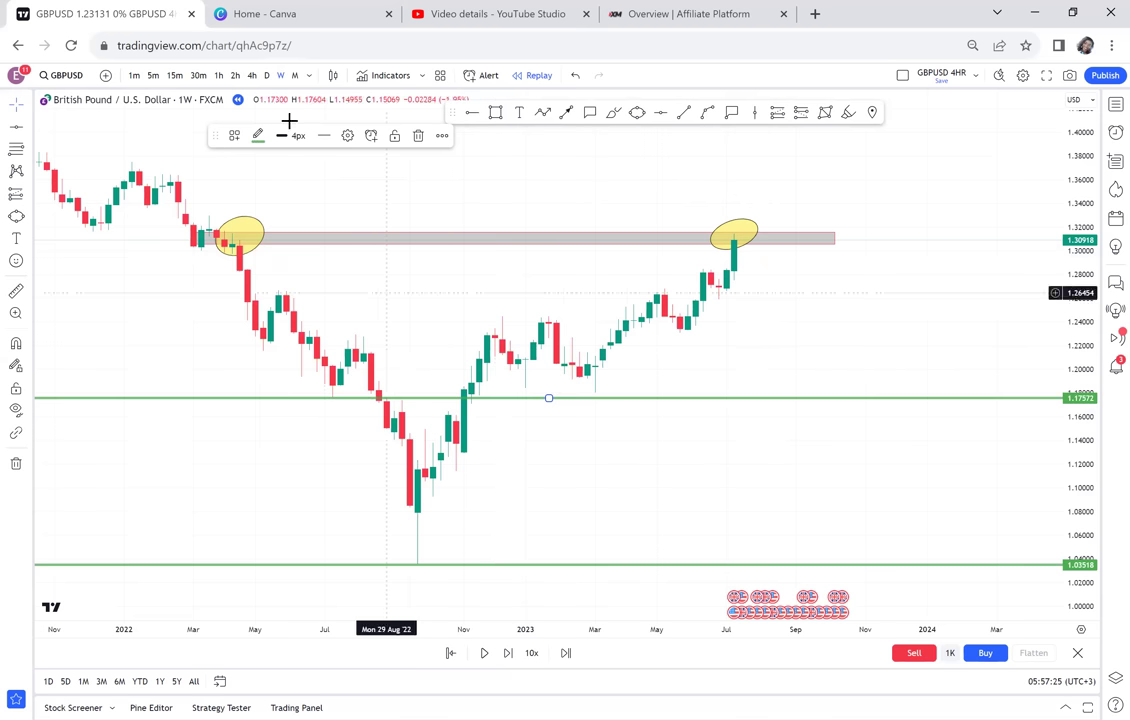
pyautogui.click(295, 76)
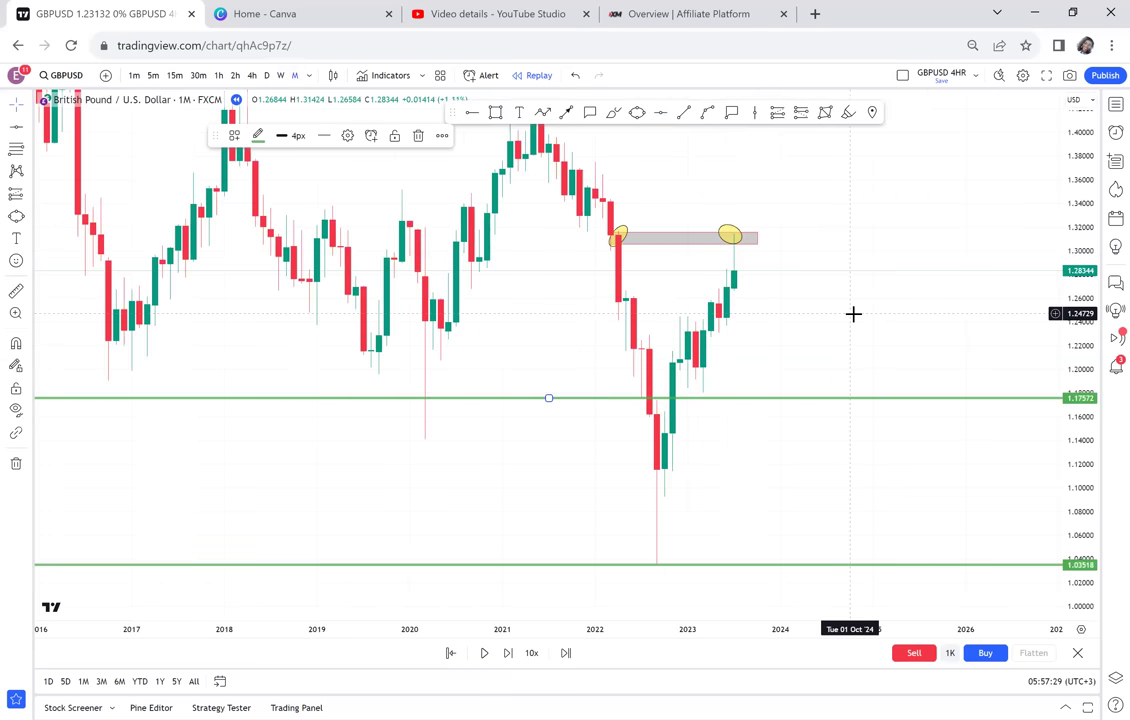
pyautogui.scroll(2, 853, 314)
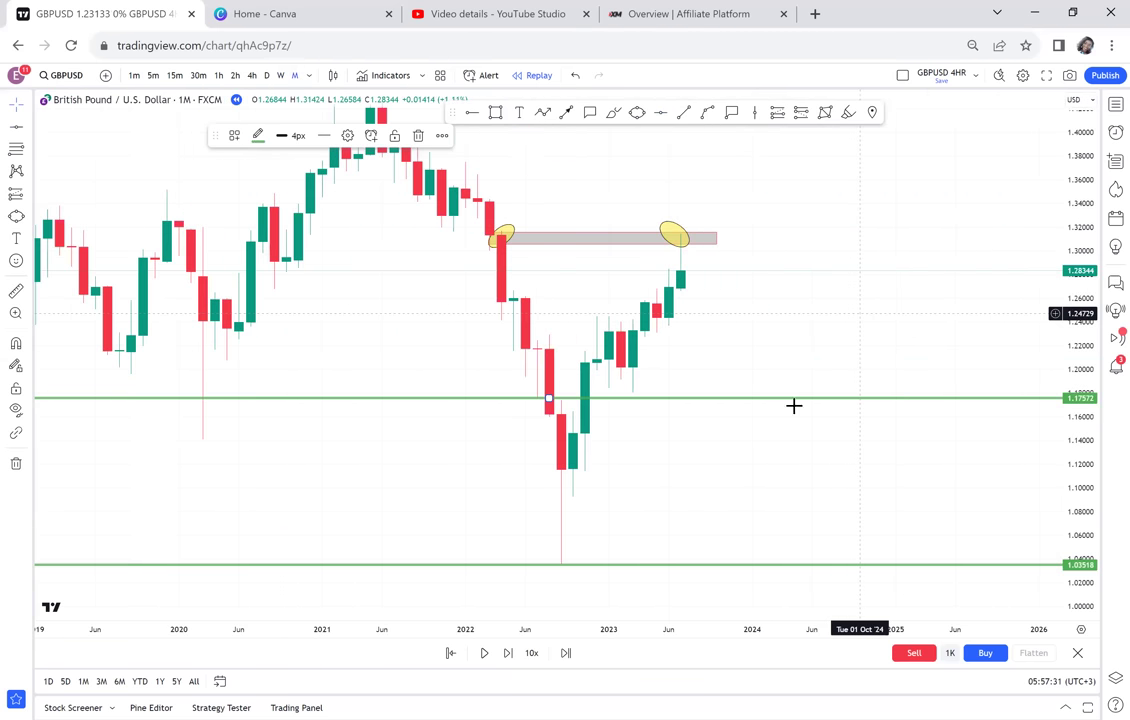
pyautogui.scroll(2, 447, 318)
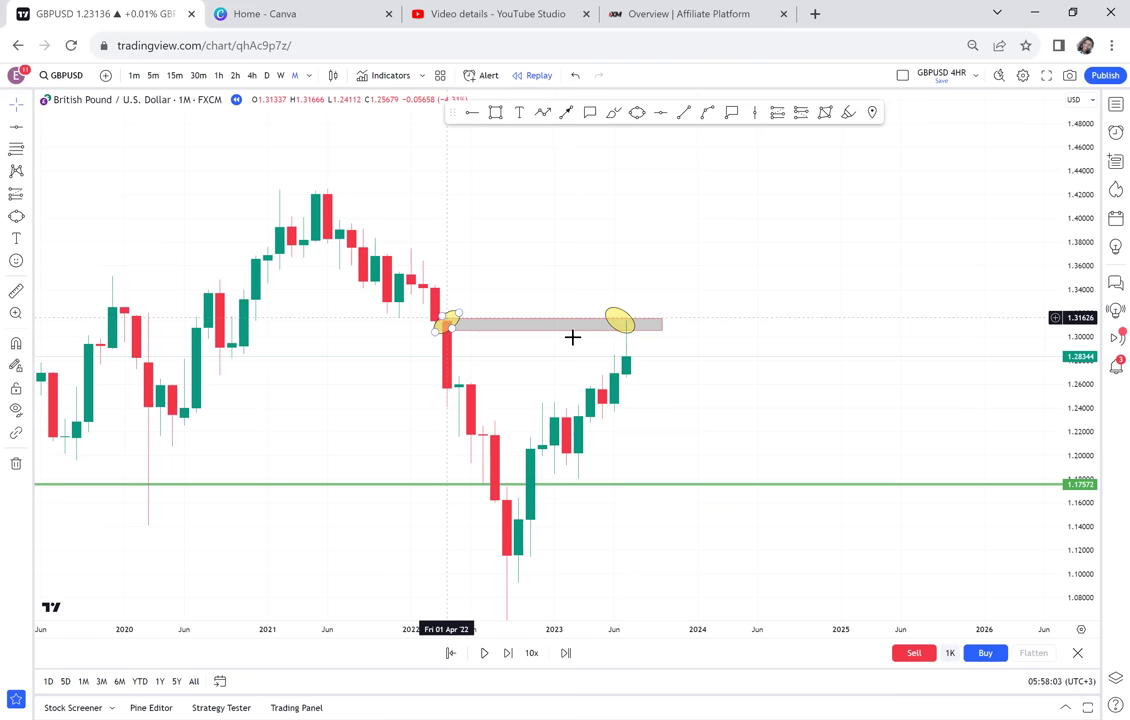
pyautogui.click(280, 76)
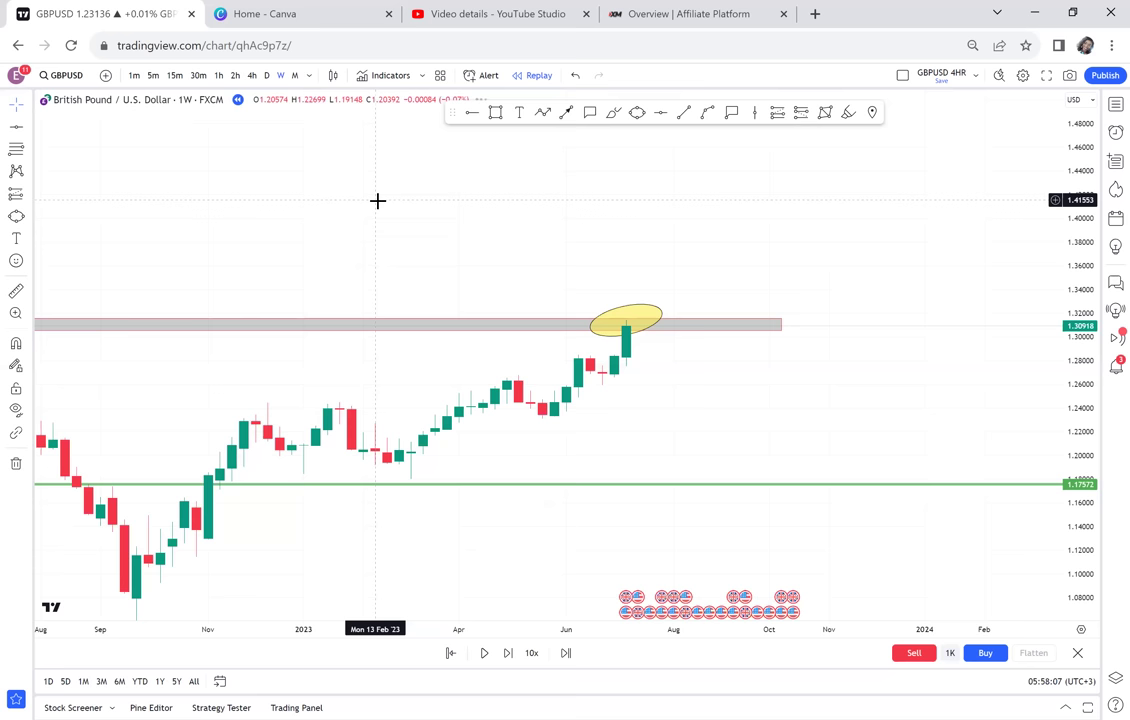
# Label the latest candle touching the zone with a 'WBB' callout
pyautogui.scroll(-2, 377, 200)
pyautogui.scroll(-1, 580, 187)
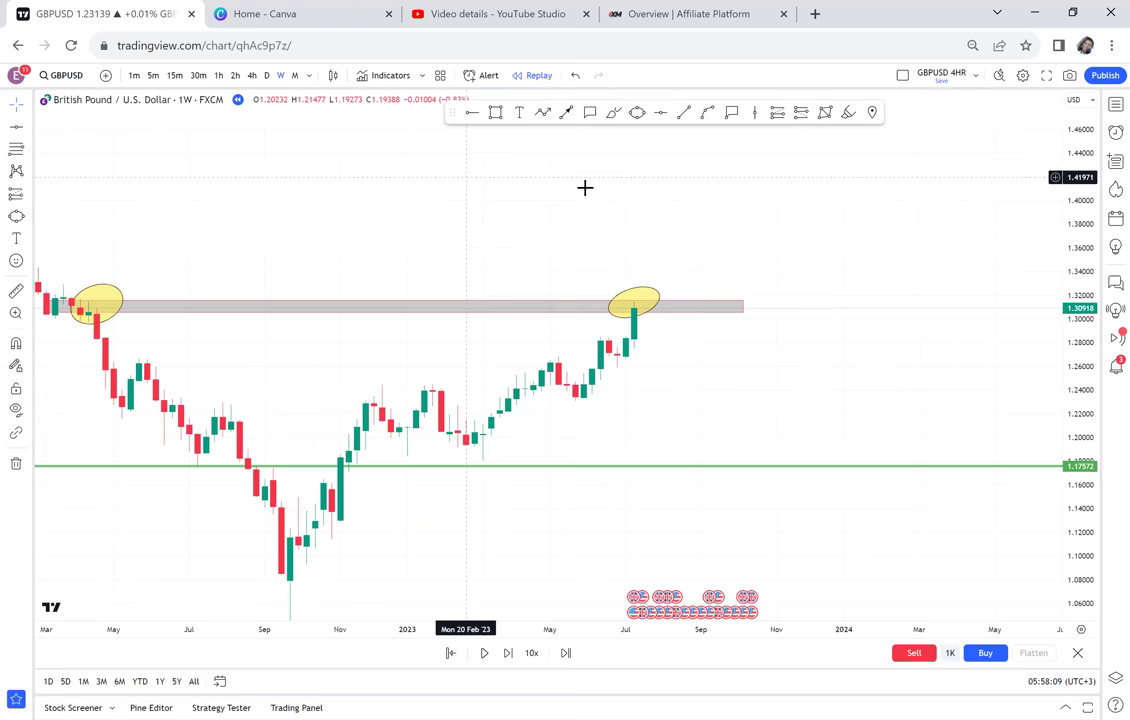
pyautogui.scroll(-1, 585, 187)
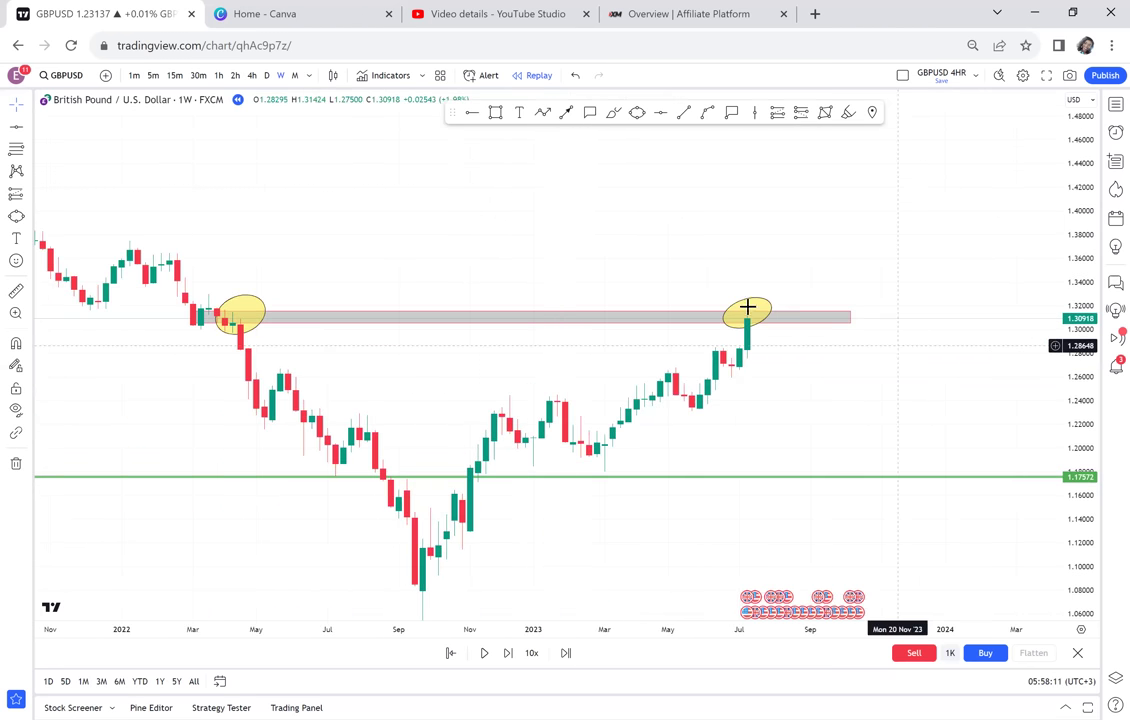
pyautogui.moveTo(746, 308); pyautogui.dragTo(598, 130)
pyautogui.click(590, 113)
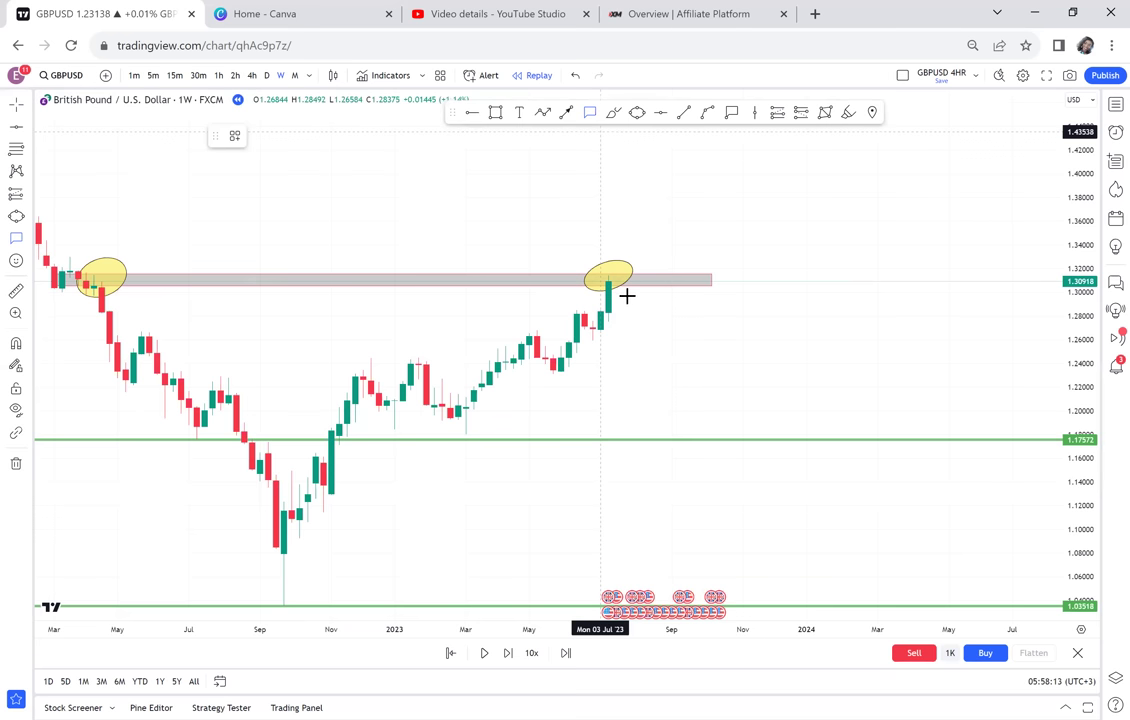
pyautogui.click(719, 328)
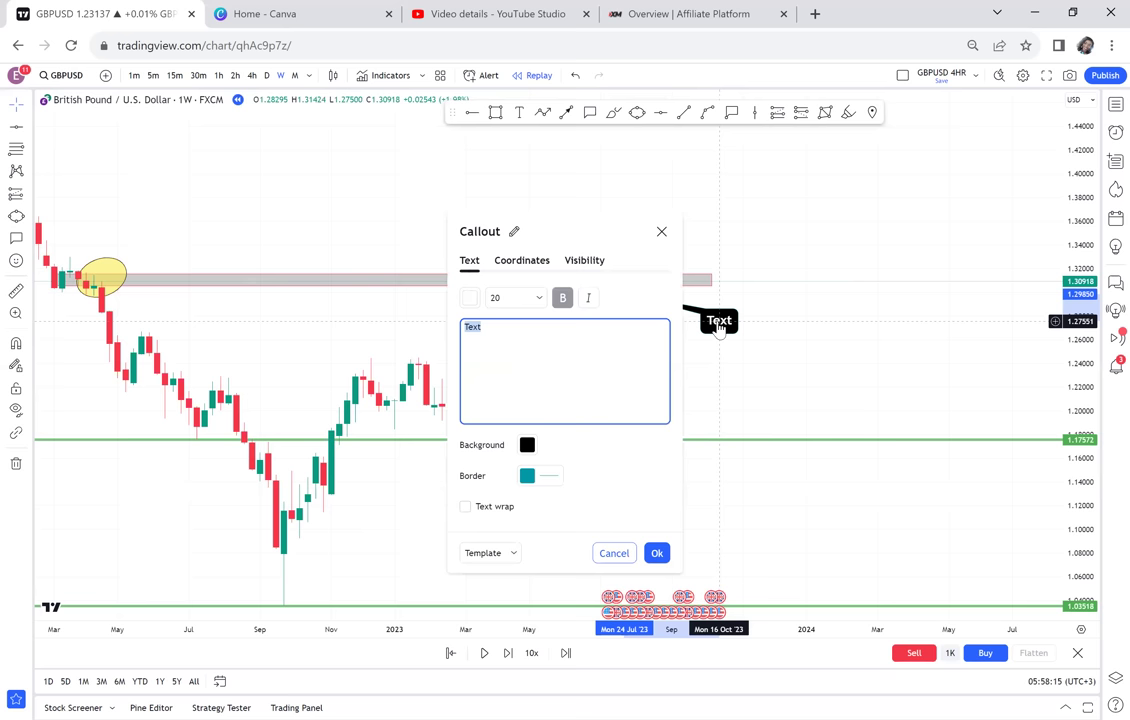
pyautogui.write('WBB')
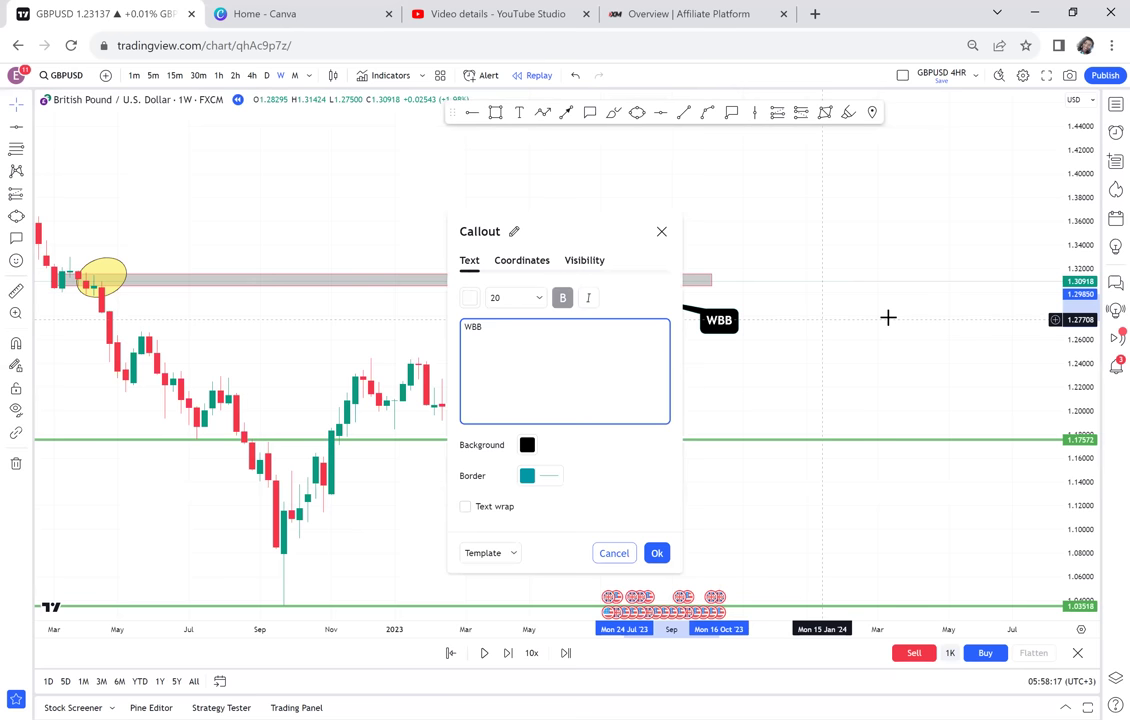
pyautogui.press('Return')
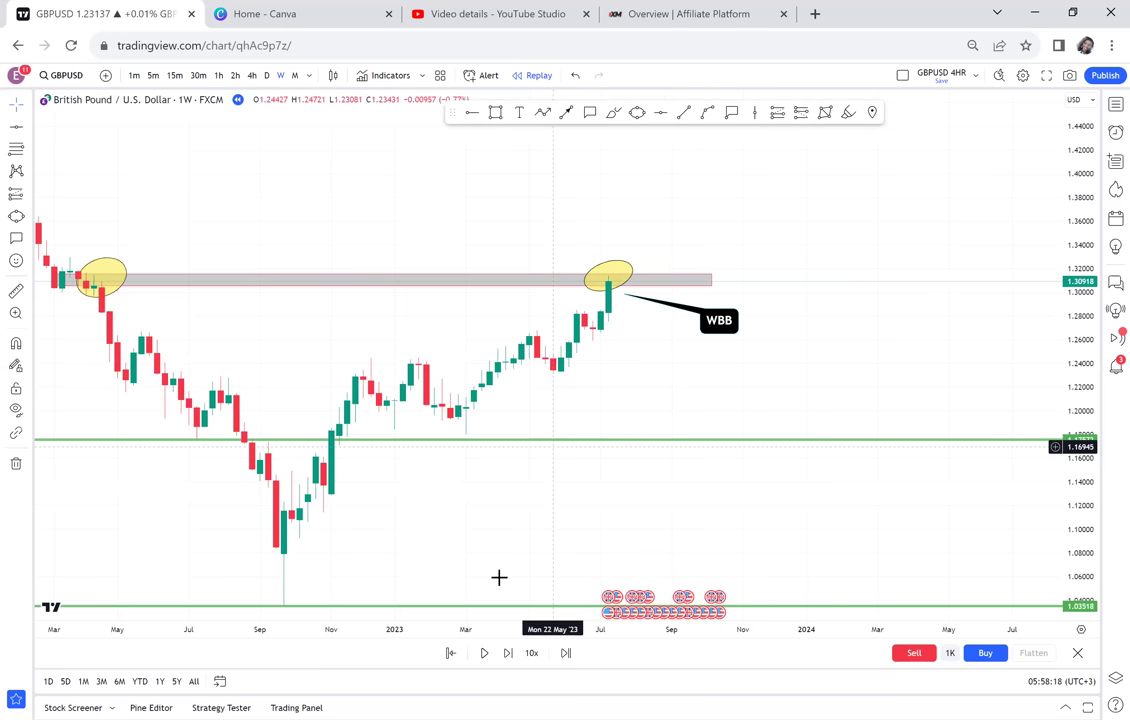
# Advance the replay until a red candle closes at 1.28519
pyautogui.click(508, 655)
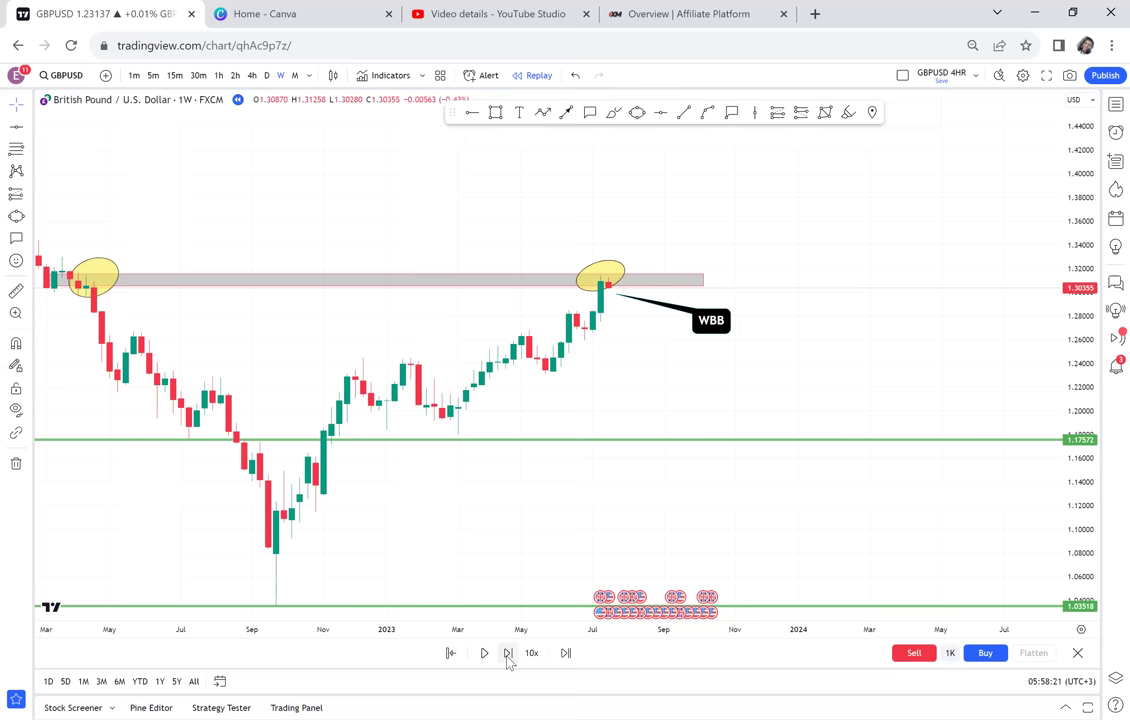
pyautogui.click(508, 655)
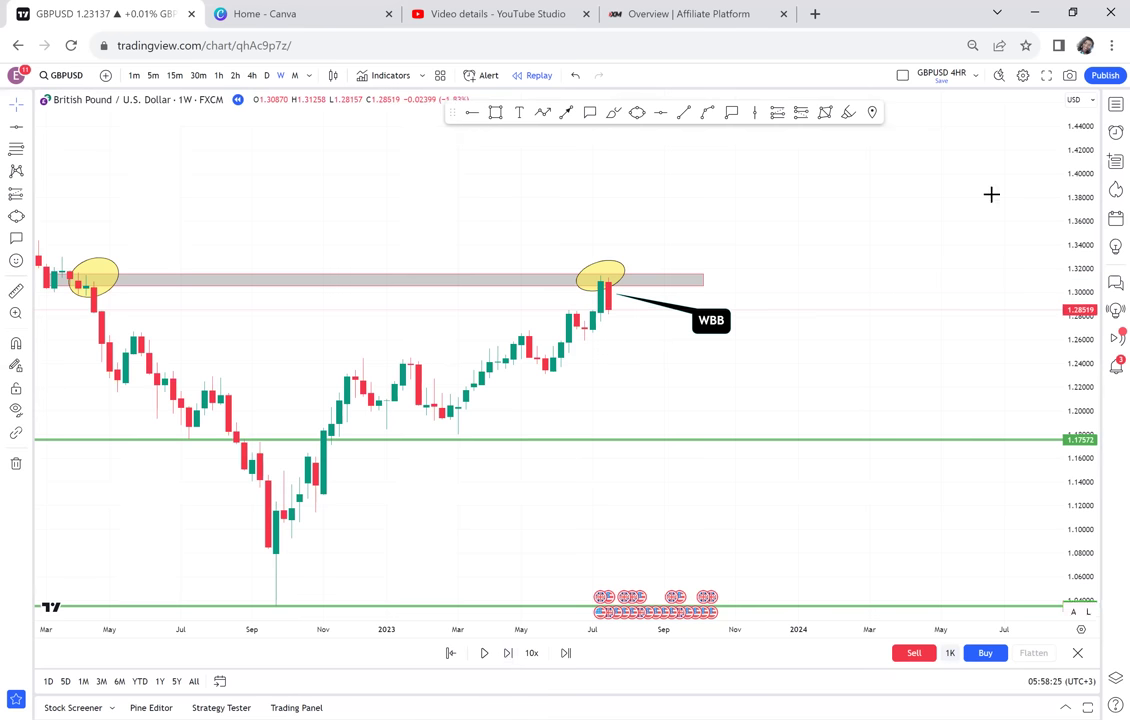
pyautogui.hotkey('shift', 'Right')
# Draw a grey box over the latest candles at the WBB zone
pyautogui.scroll(1, 926, 274)
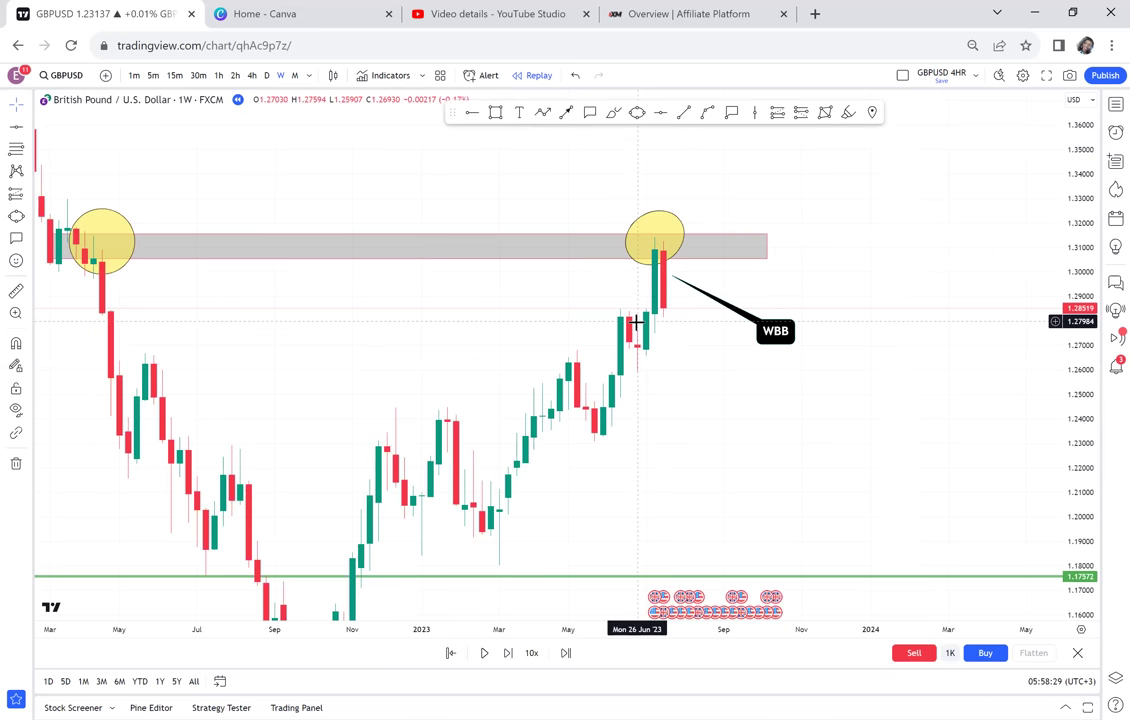
pyautogui.click(495, 112)
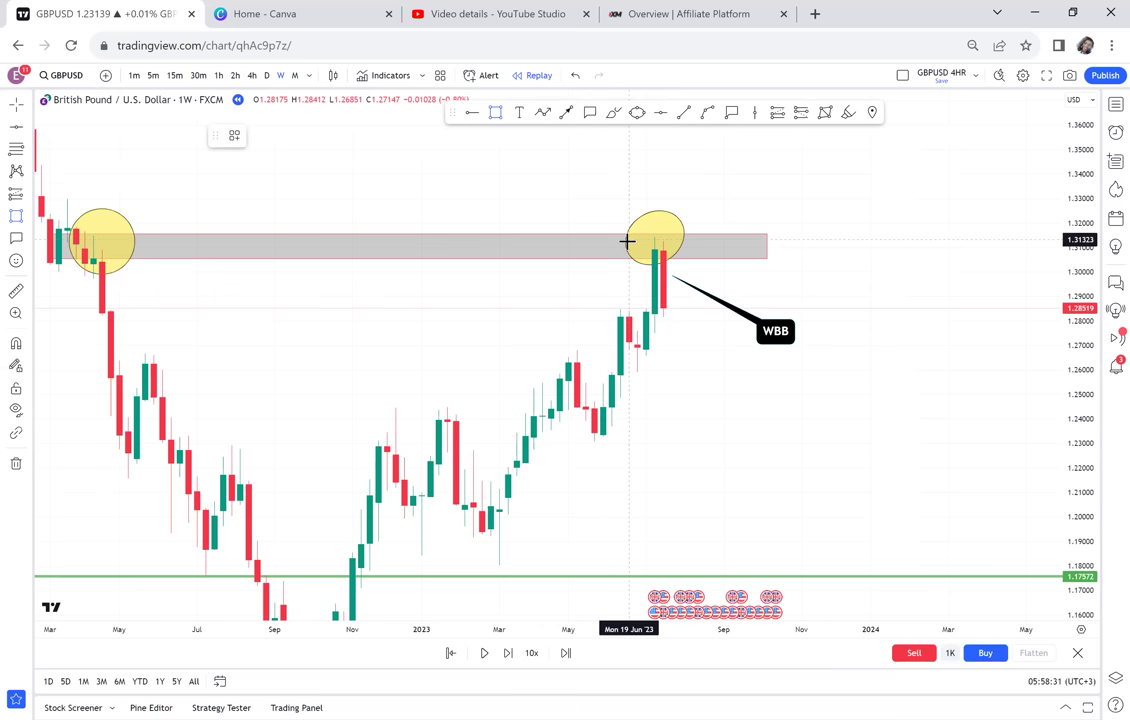
pyautogui.moveTo(627, 241); pyautogui.dragTo(758, 317)
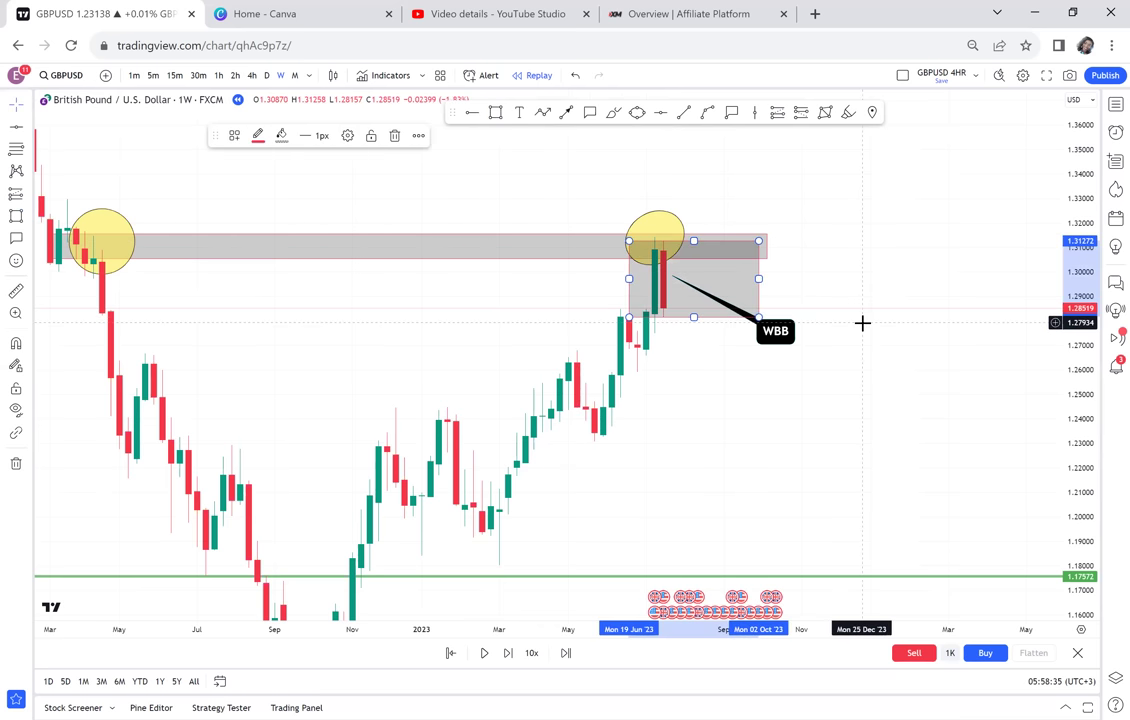
pyautogui.click(862, 323)
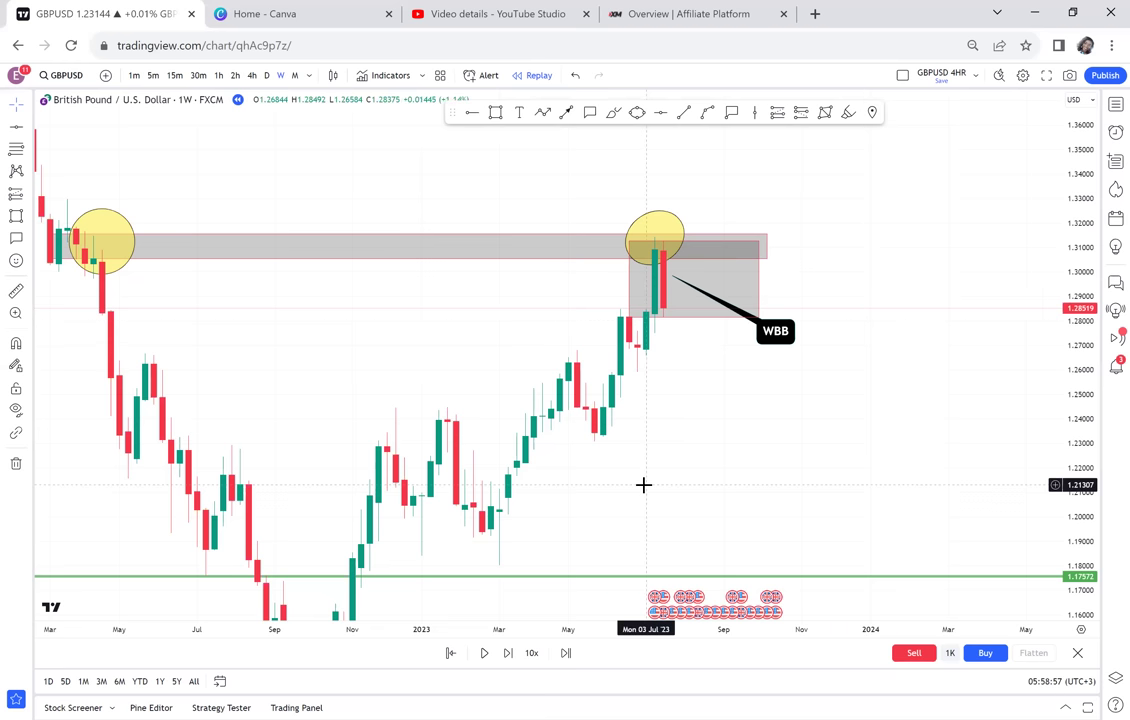
# Step the replay forward seven weekly bars until price closes below the zone at 1.27370
pyautogui.click(509, 654)
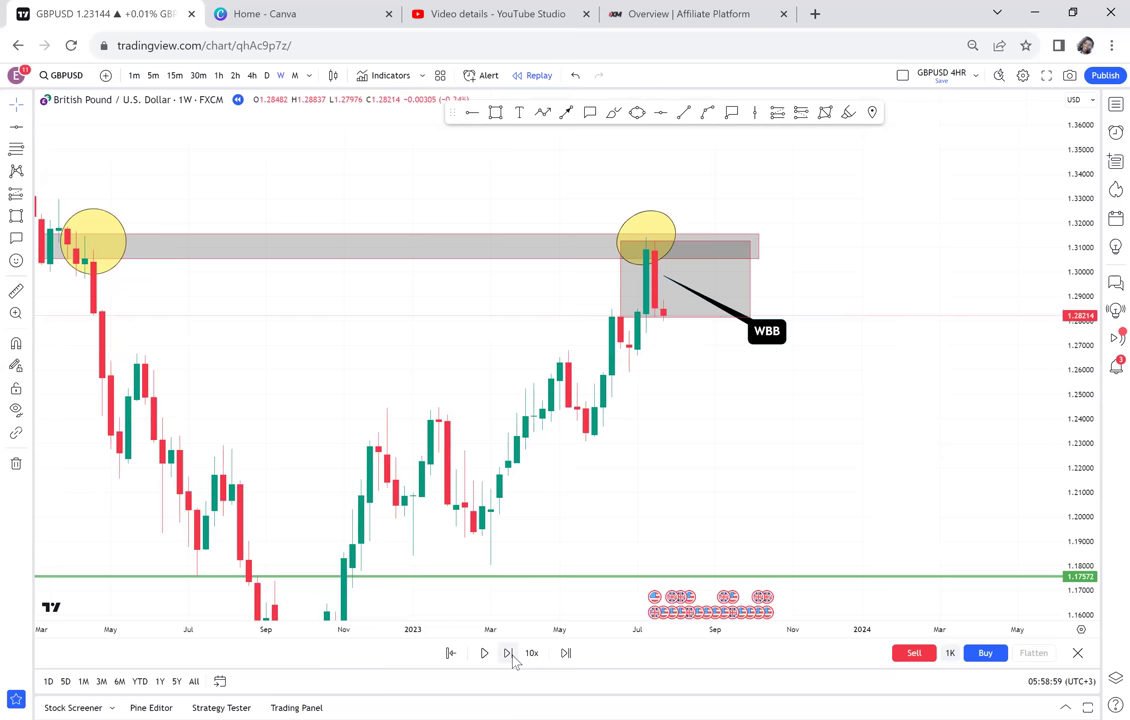
pyautogui.click(509, 654)
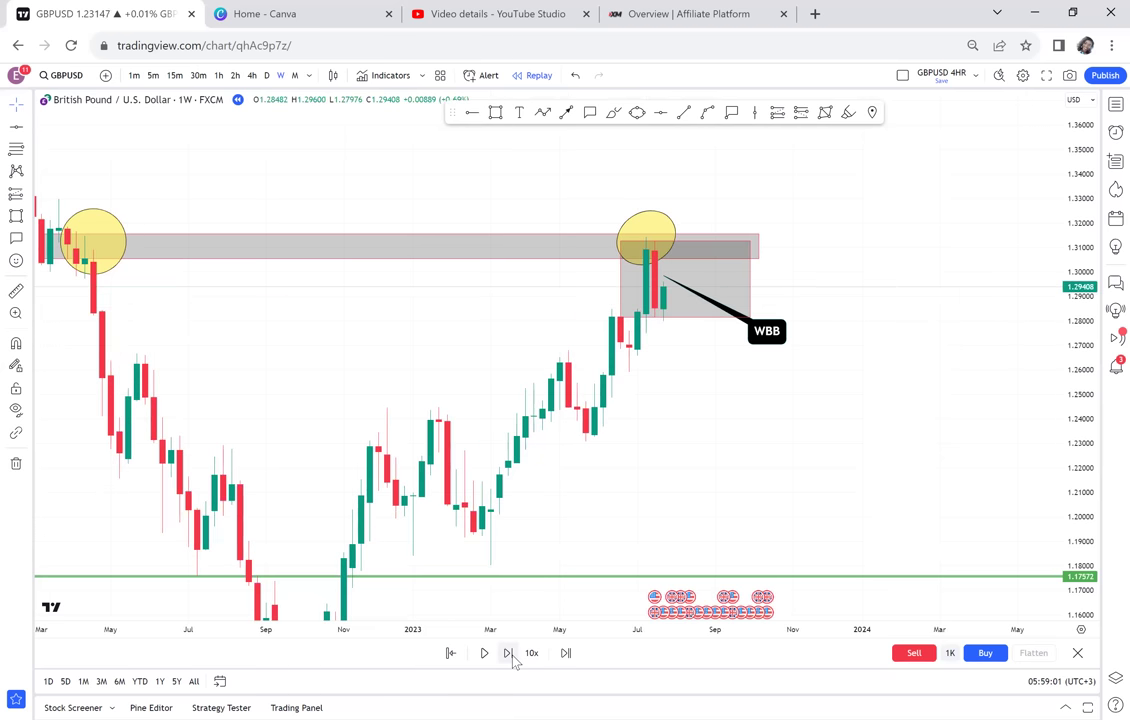
pyautogui.click(509, 654)
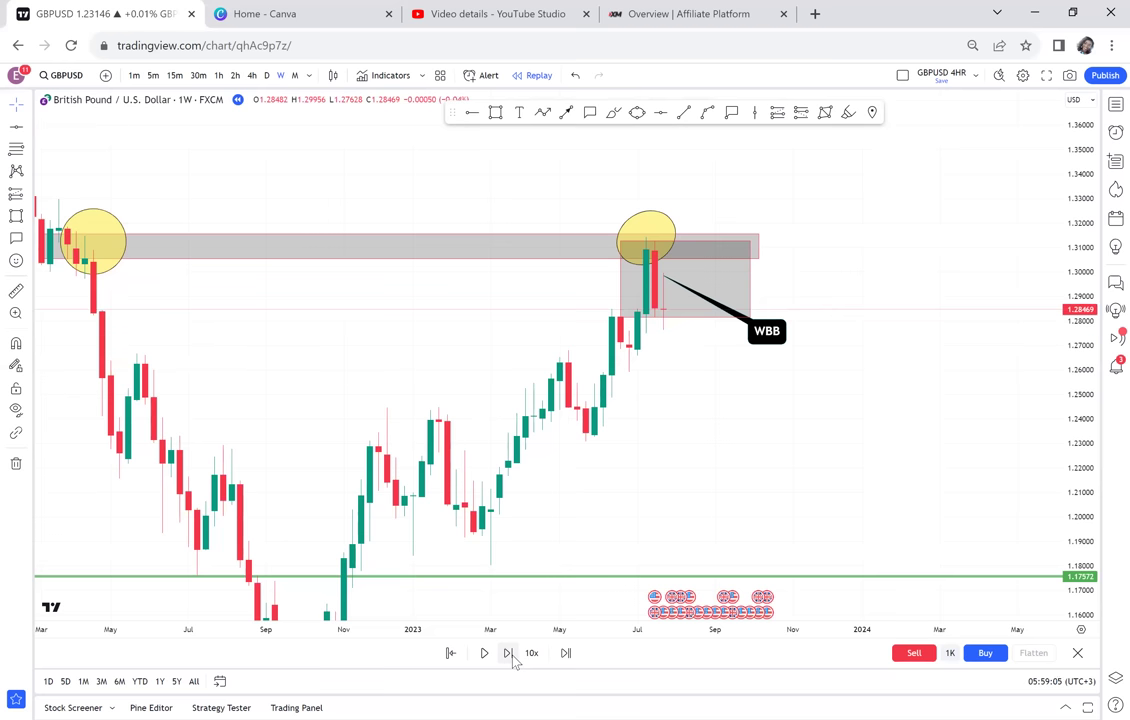
pyautogui.click(509, 654)
pyautogui.click(509, 654)
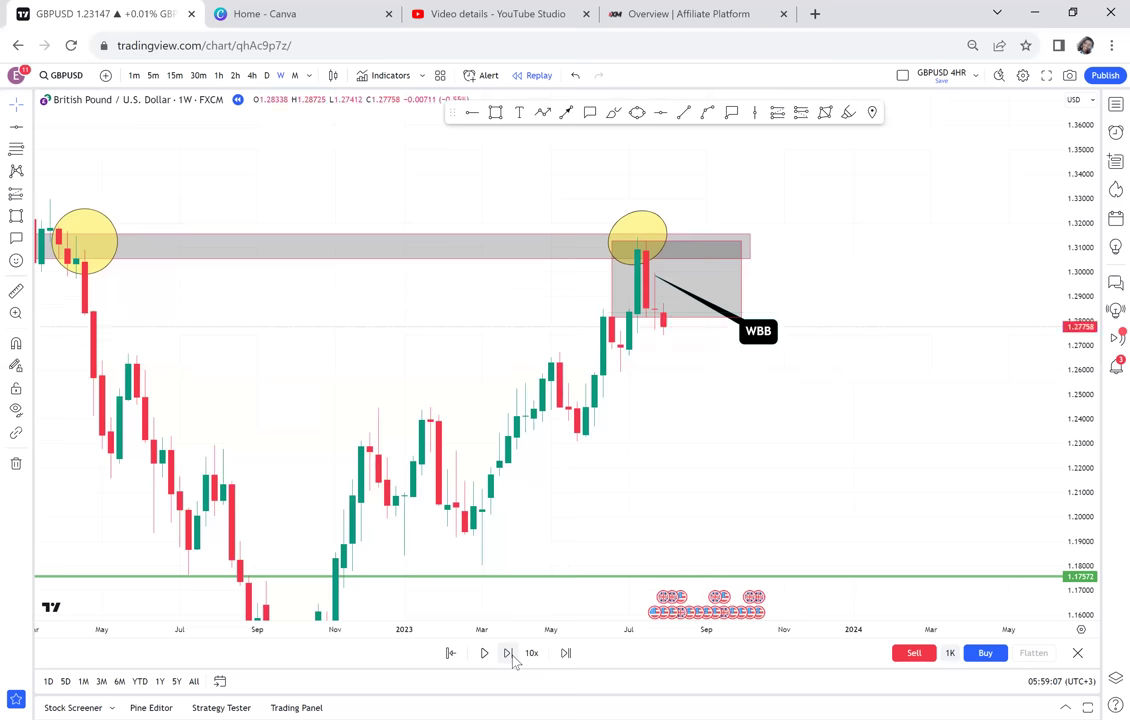
pyautogui.click(509, 654)
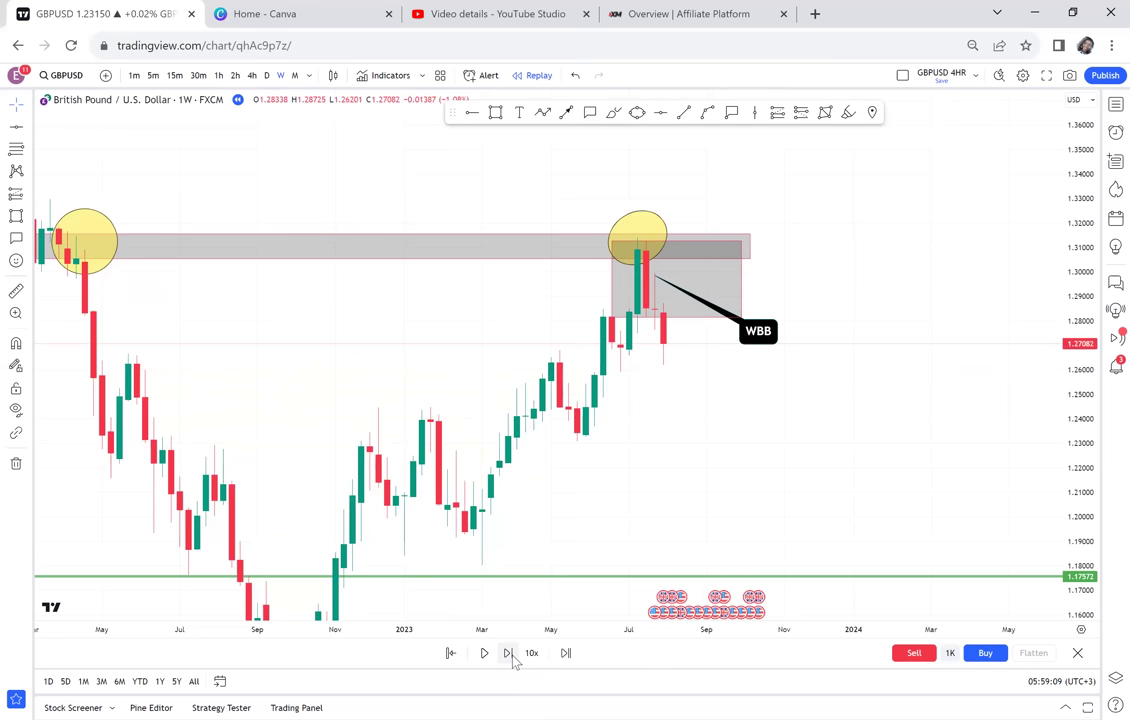
pyautogui.click(508, 654)
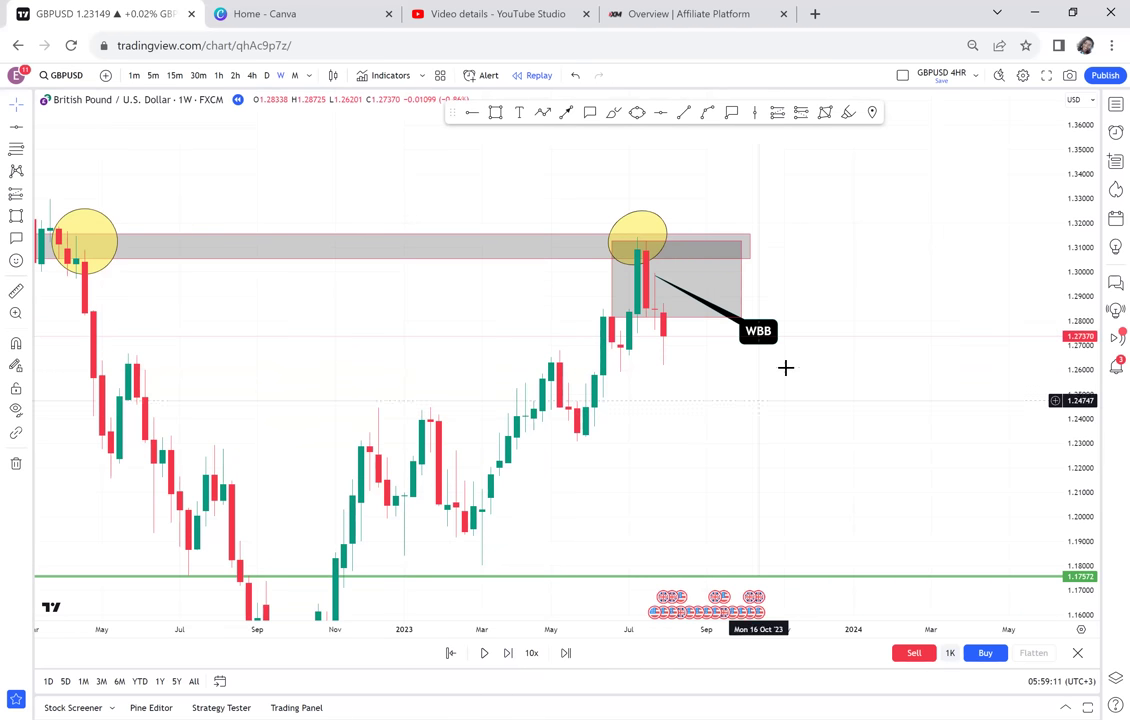
pyautogui.scroll(-3, 785, 367)
pyautogui.moveTo(827, 398); pyautogui.dragTo(815, 351)
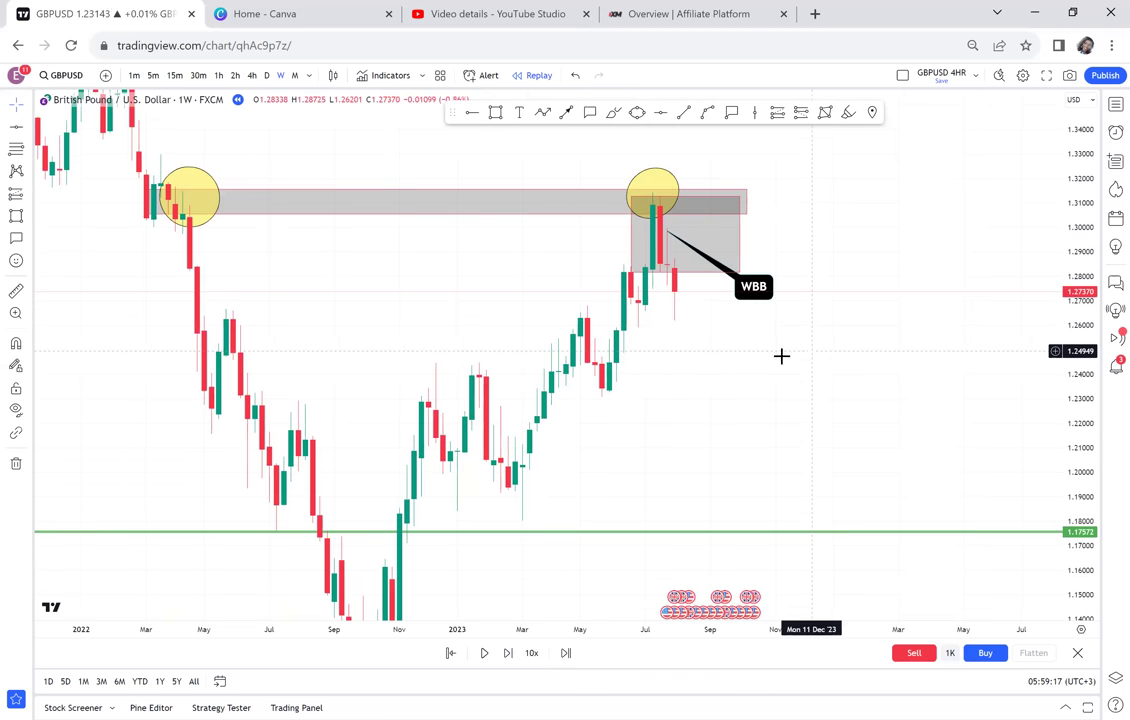
# Place a short position entry at about 1.2737 with its target near 1.2295
pyautogui.click(24, 190)
pyautogui.click(72, 236)
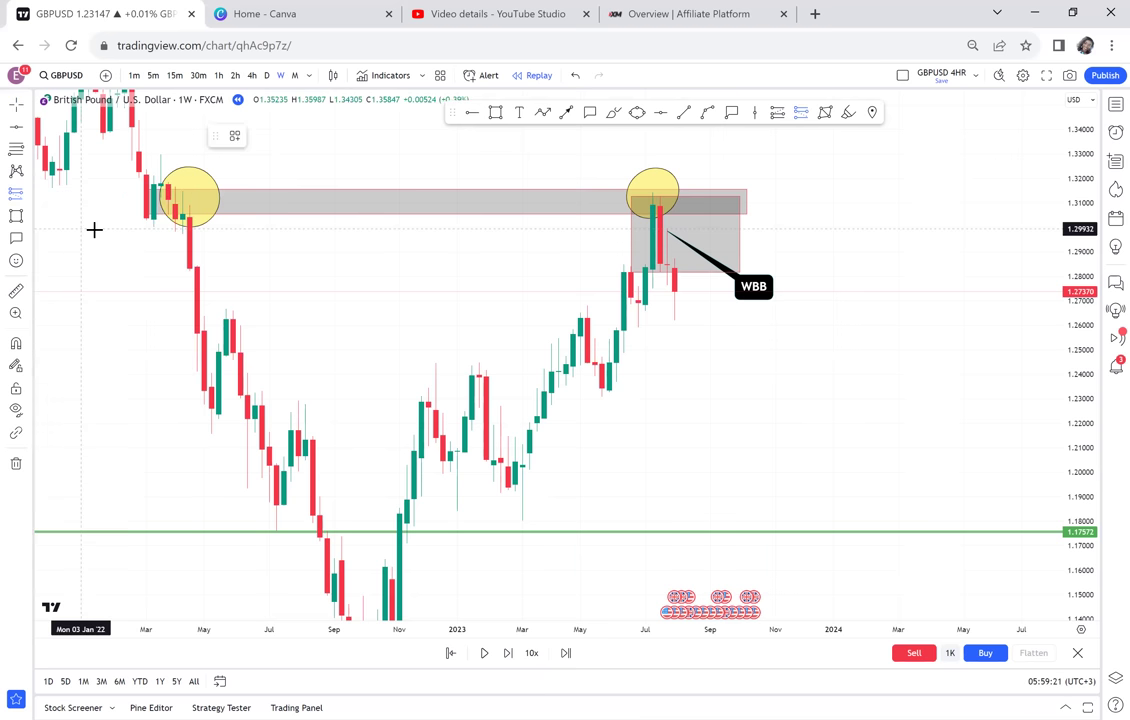
pyautogui.click(674, 291)
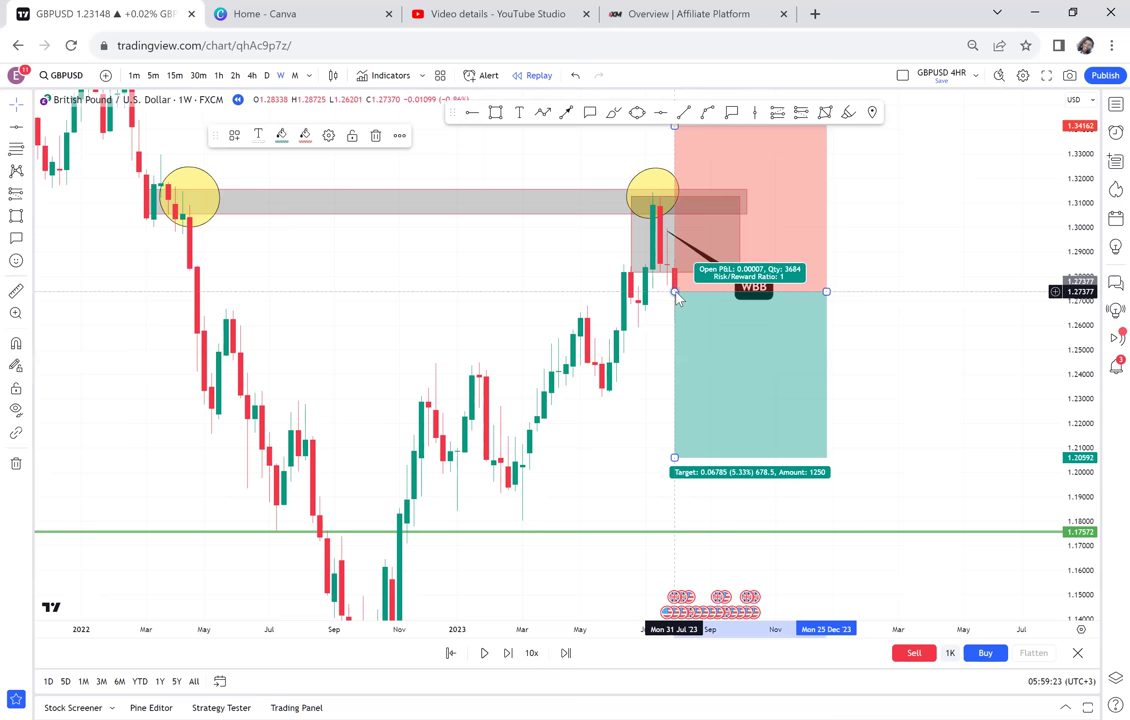
pyautogui.moveTo(674, 457); pyautogui.dragTo(641, 397)
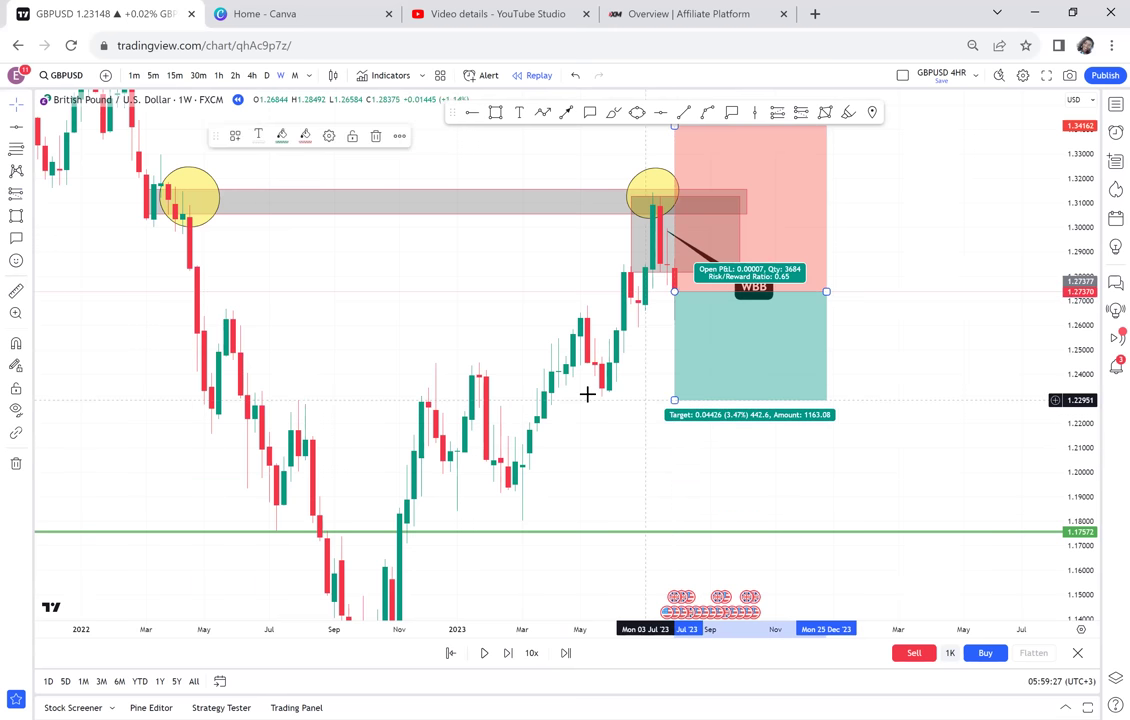
# Measure the range from the left yellow circle down to the support line
pyautogui.click(16, 290)
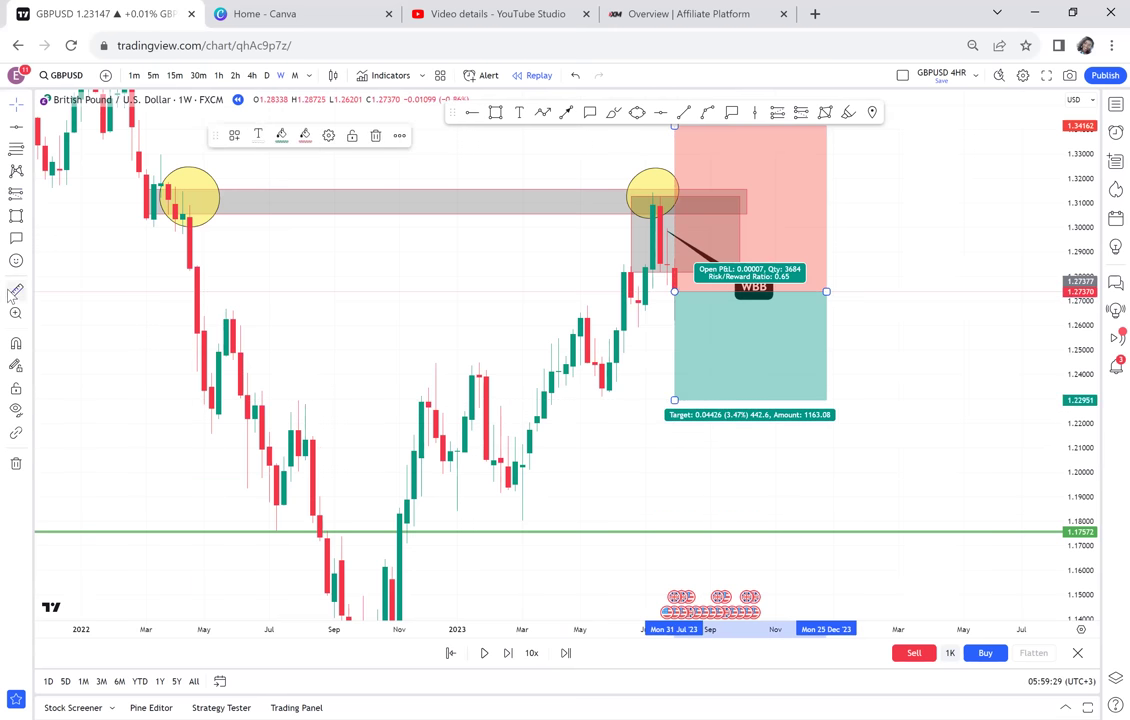
pyautogui.click(162, 192)
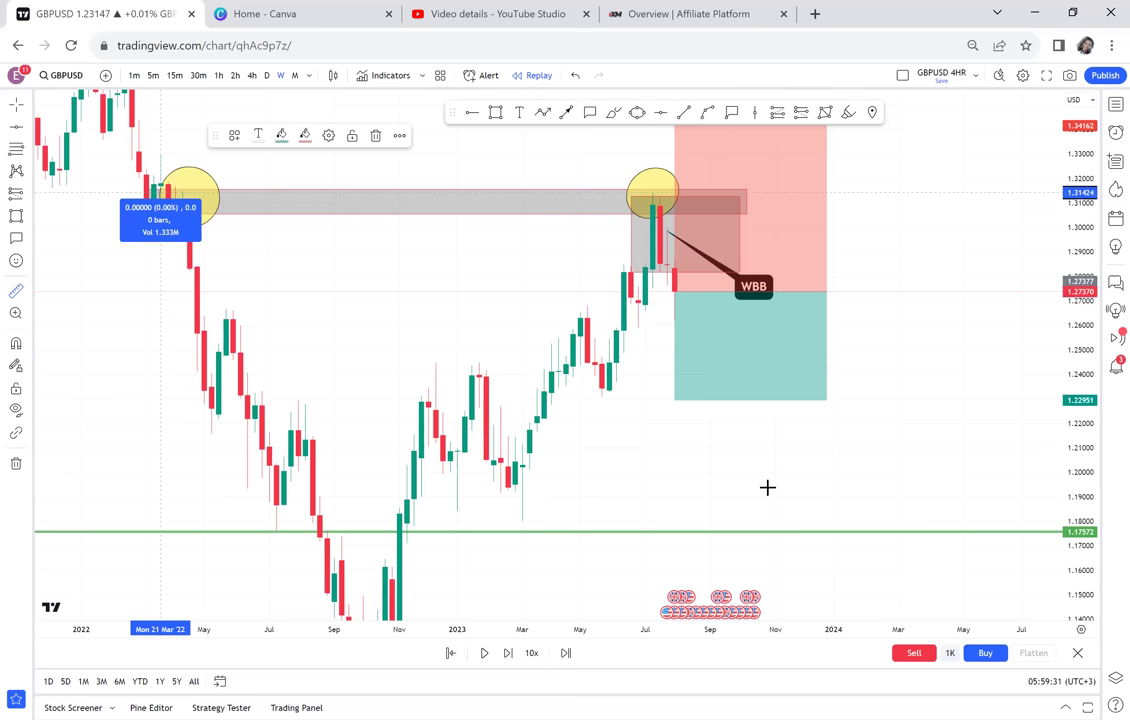
pyautogui.click(892, 534)
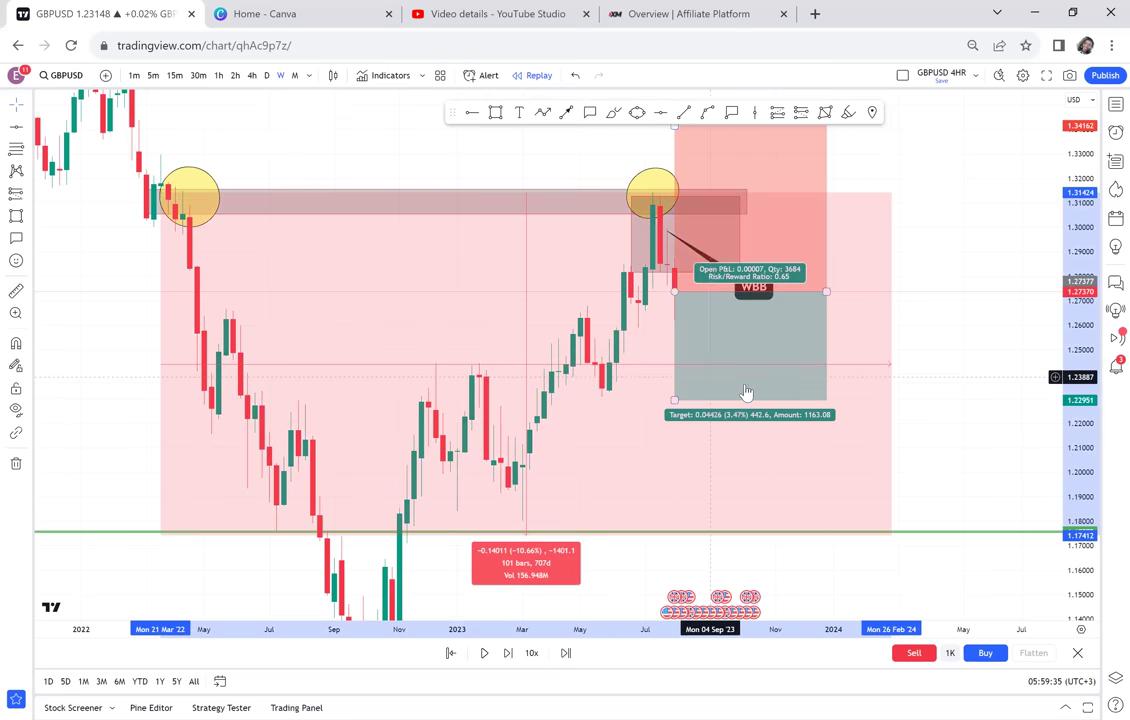
pyautogui.click(954, 379)
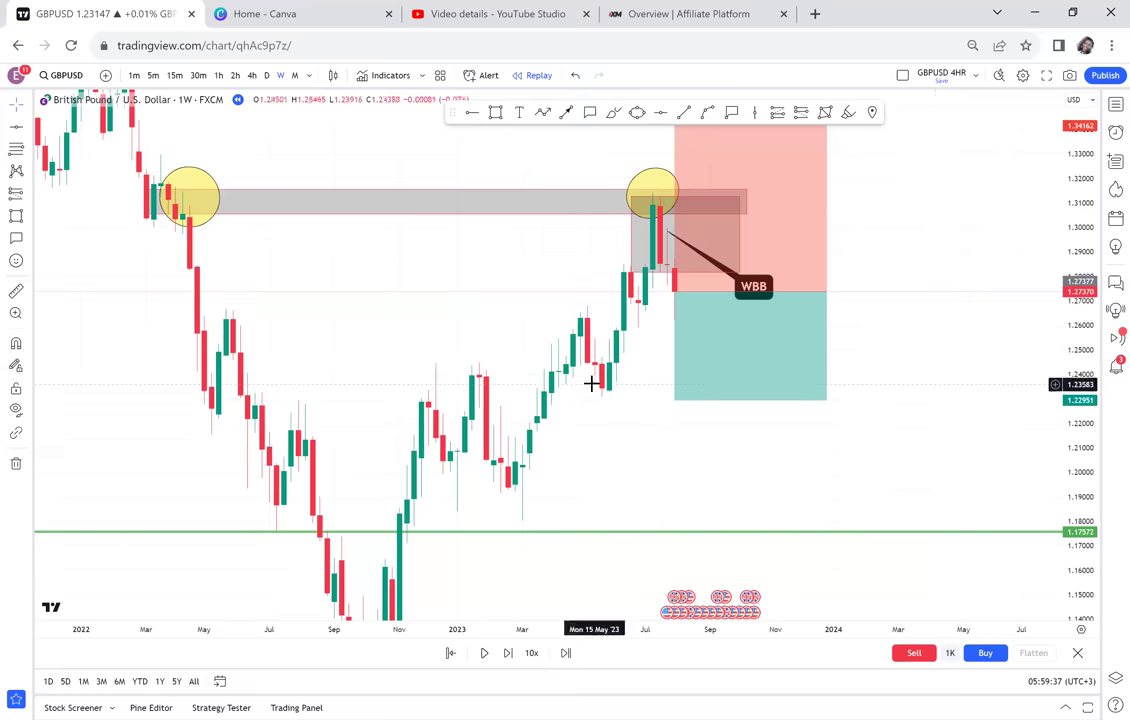
# Advance the replay into October 2023 until price reaches the 1.23002 target
pyautogui.click(507, 653)
pyautogui.click(508, 653)
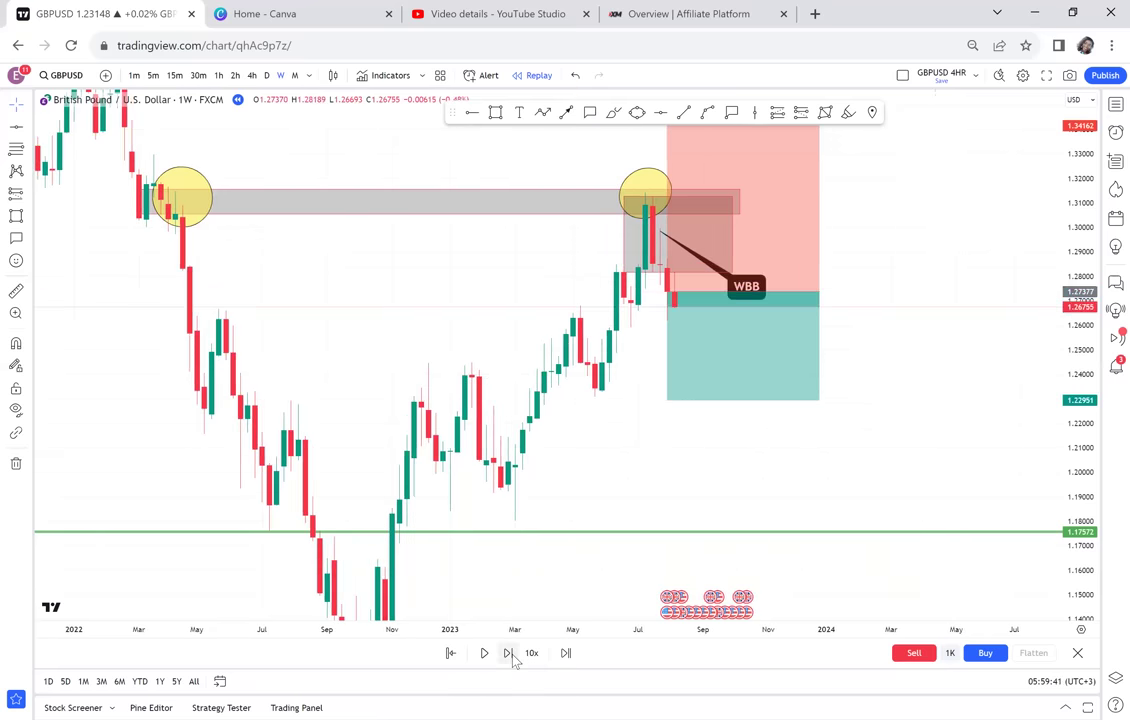
pyautogui.click(508, 653)
pyautogui.click(508, 653)
pyautogui.click(508, 653)
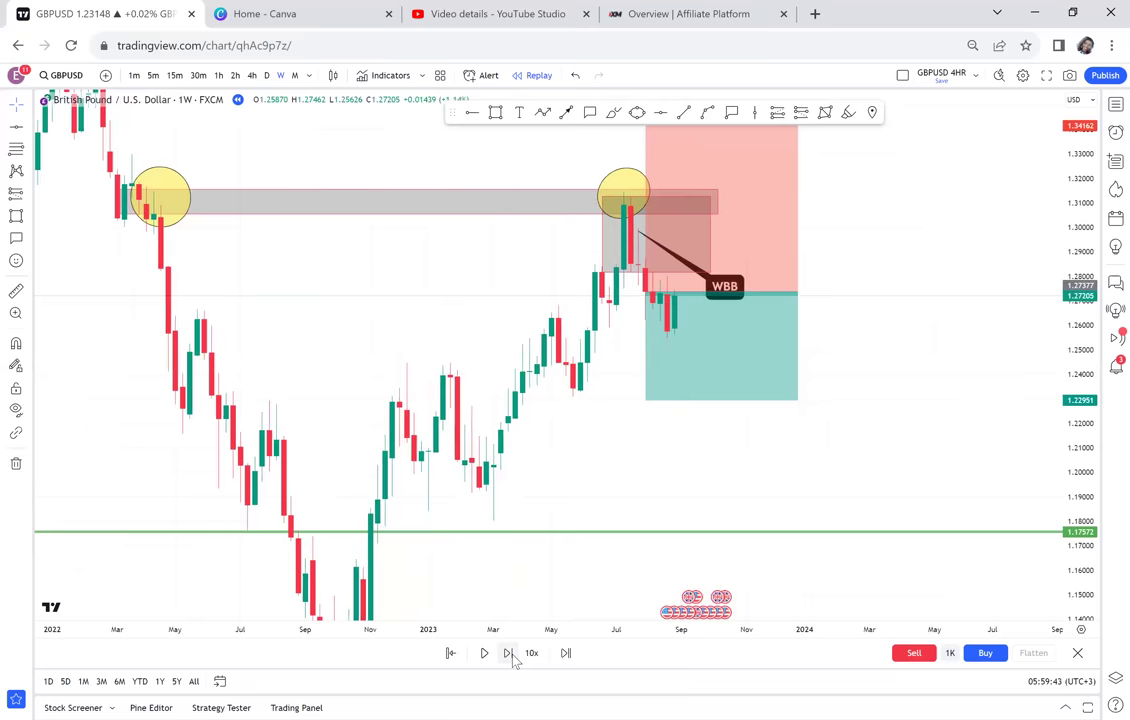
pyautogui.click(508, 653)
pyautogui.click(508, 653)
pyautogui.click(508, 653)
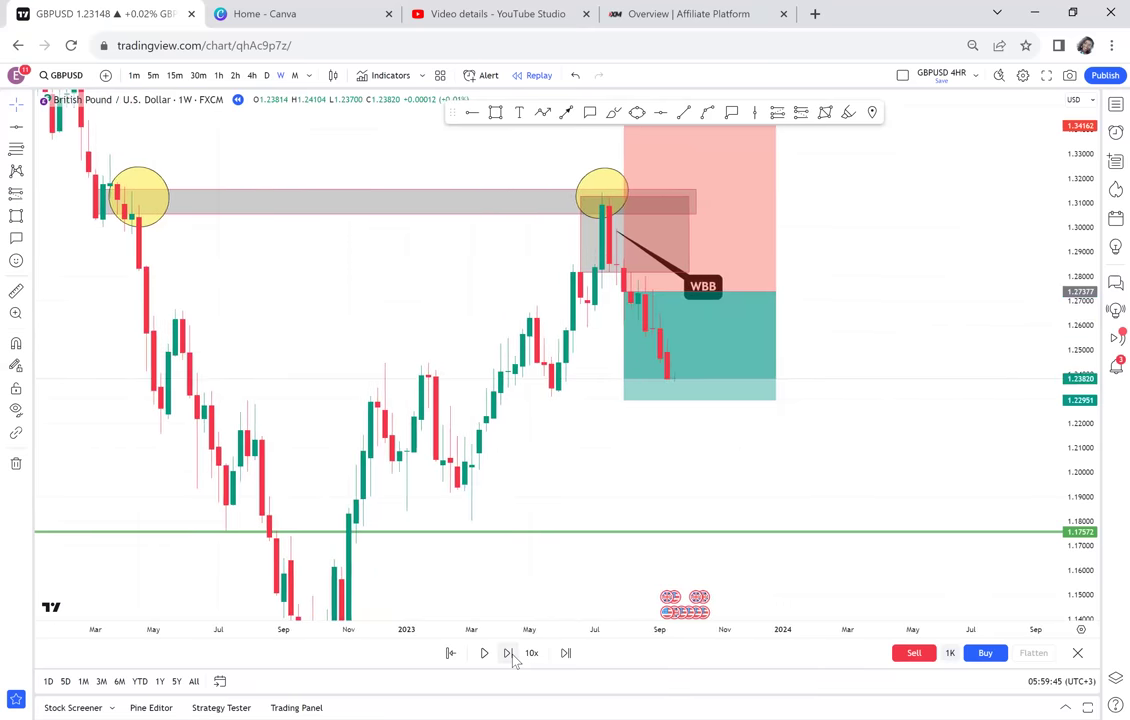
pyautogui.click(508, 653)
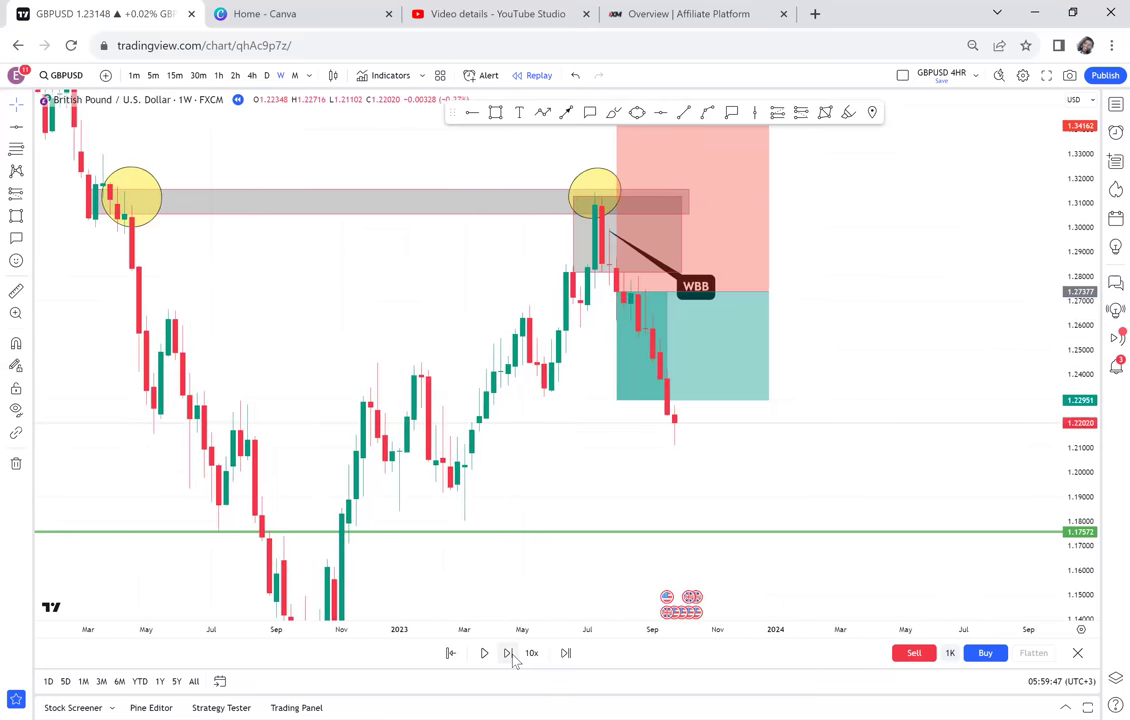
pyautogui.moveTo(900, 391); pyautogui.dragTo(996, 351)
pyautogui.moveTo(918, 382); pyautogui.dragTo(918, 419)
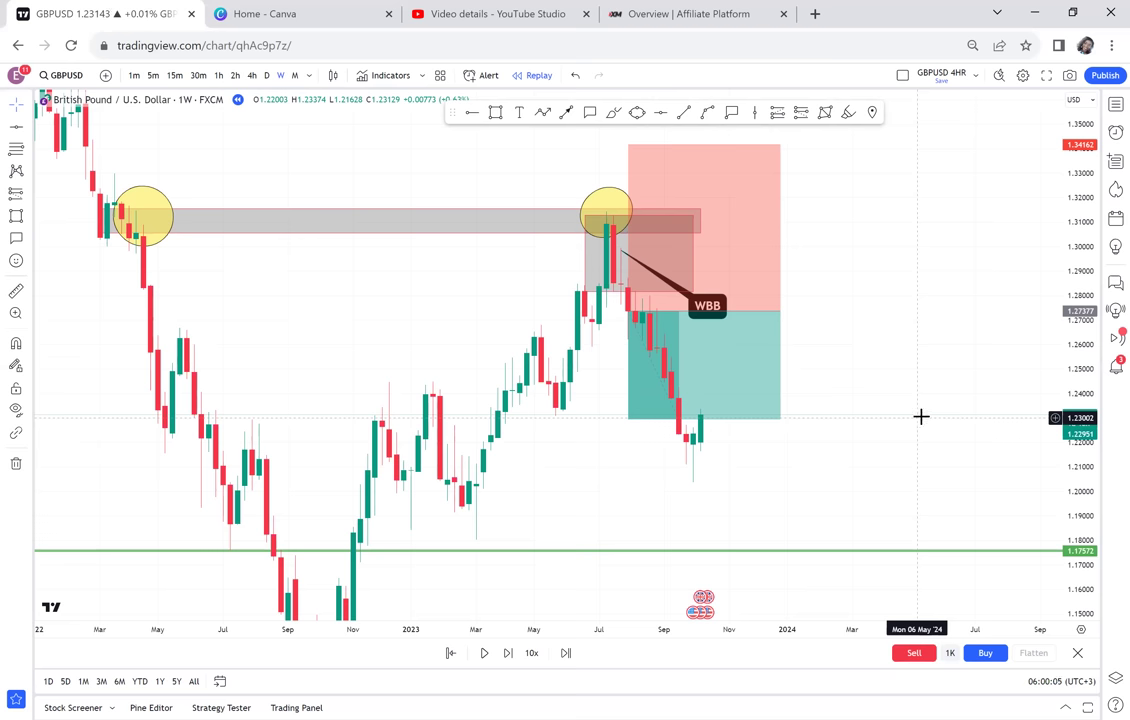
# Switch to the XAUUSD daily chart and remove all its drawings
pyautogui.click(1116, 104)
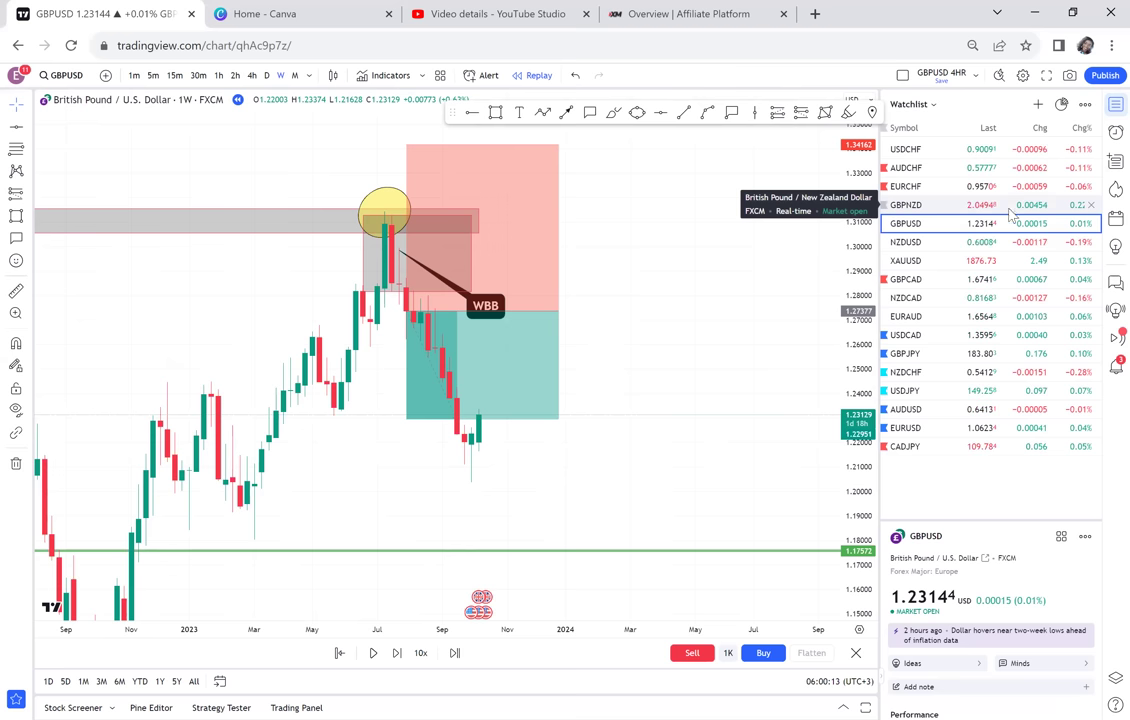
pyautogui.click(946, 266)
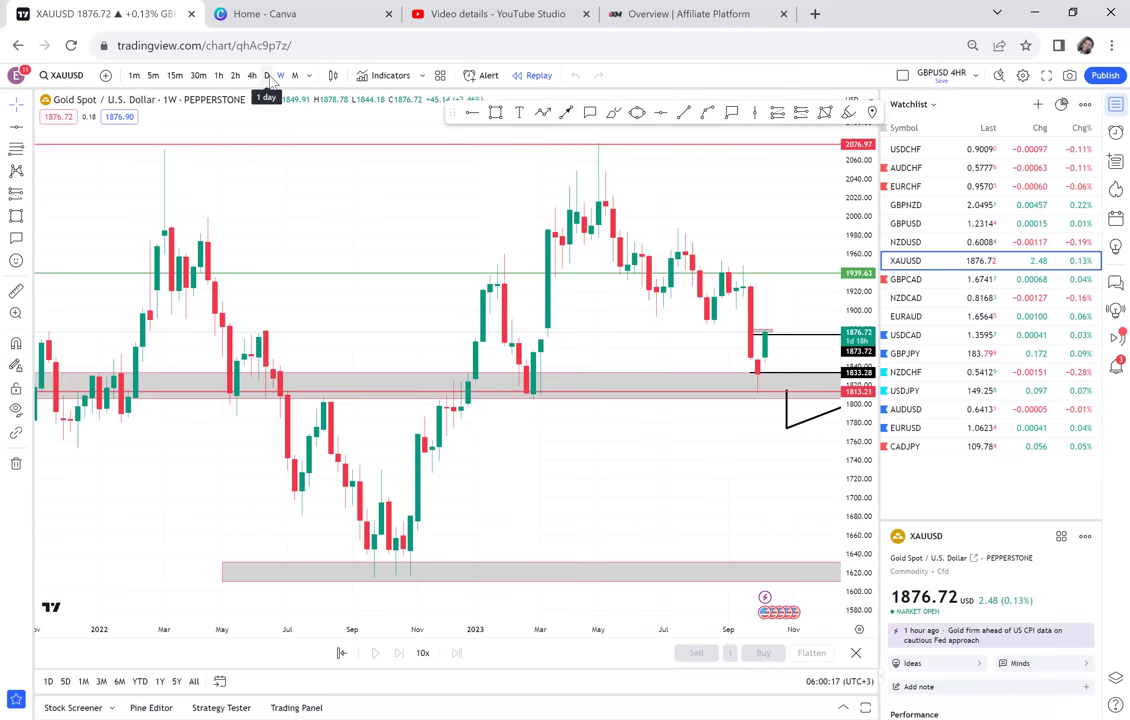
pyautogui.click(267, 76)
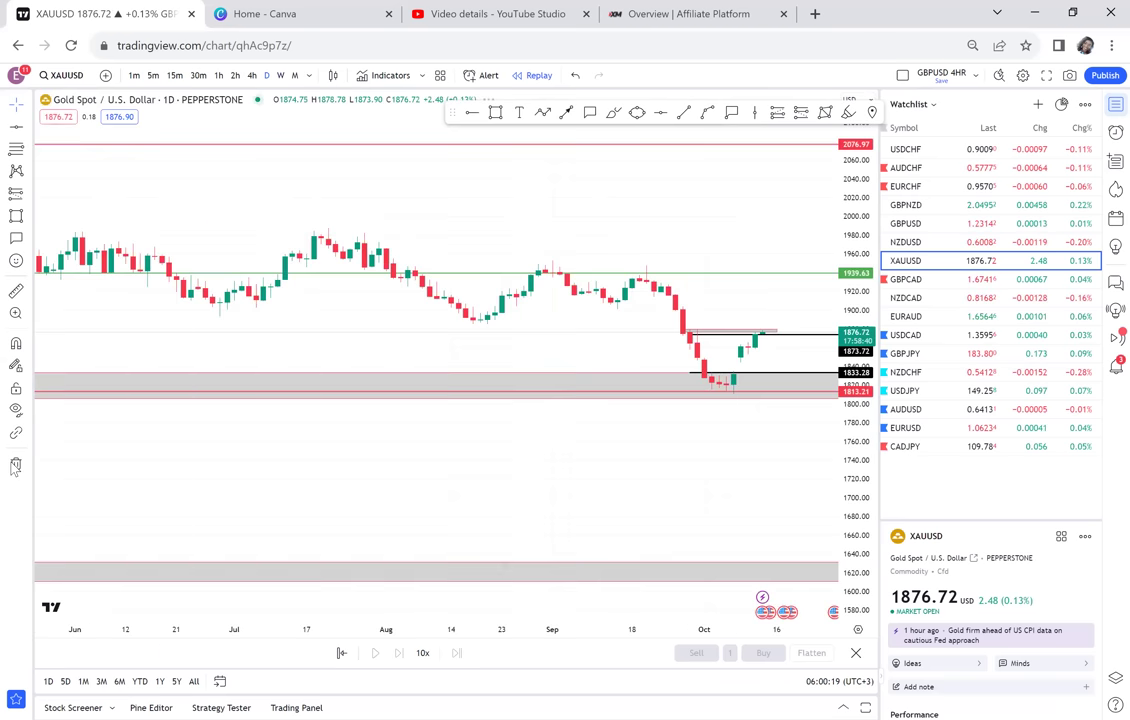
pyautogui.click(16, 466)
pyautogui.click(70, 462)
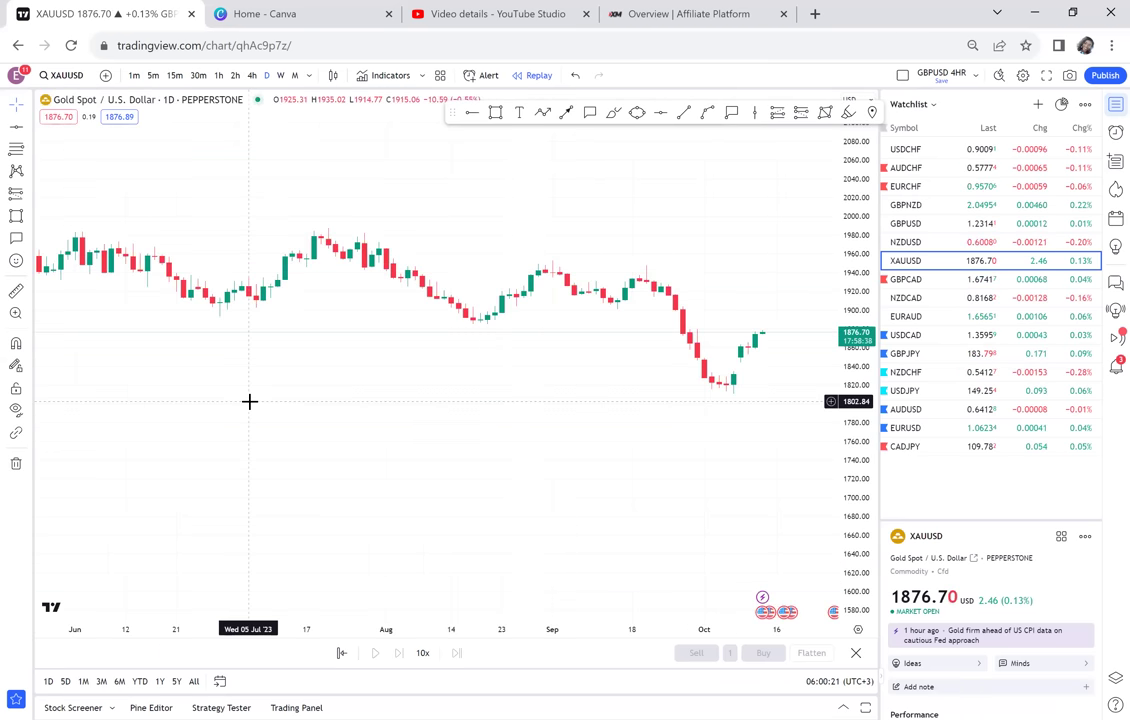
# Start the gold replay from the 27 June 2023 bar and close the watchlist
pyautogui.scroll(-4, 249, 401)
pyautogui.scroll(-5, 249, 401)
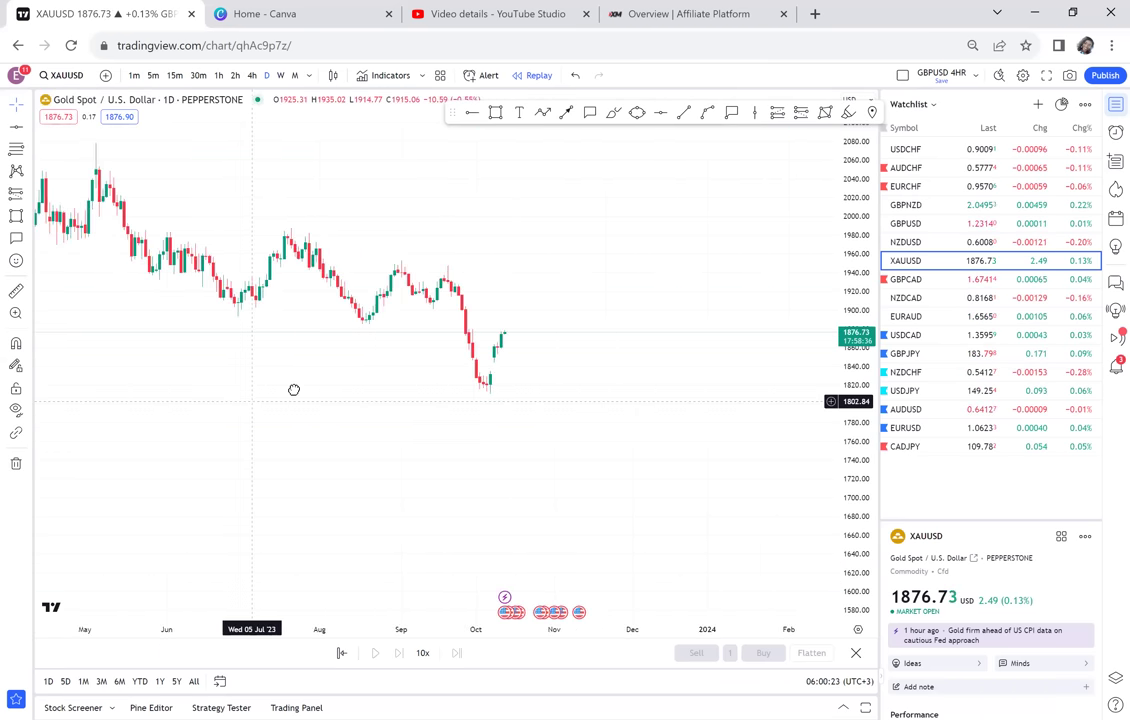
pyautogui.click(341, 652)
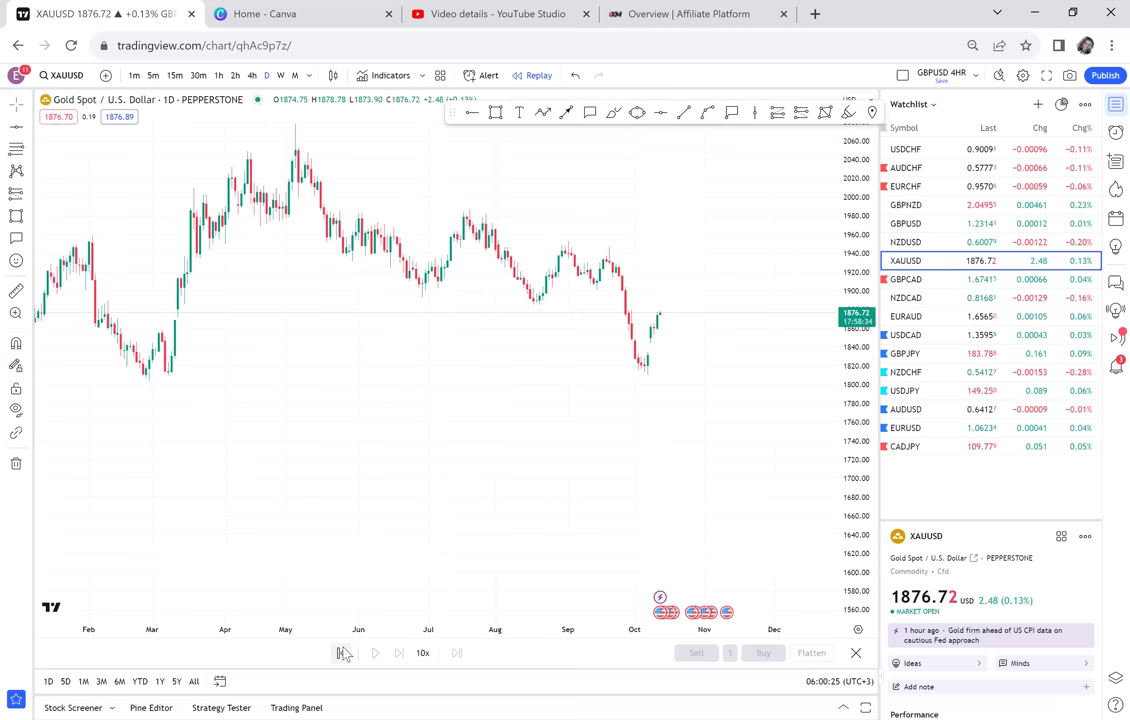
pyautogui.click(421, 454)
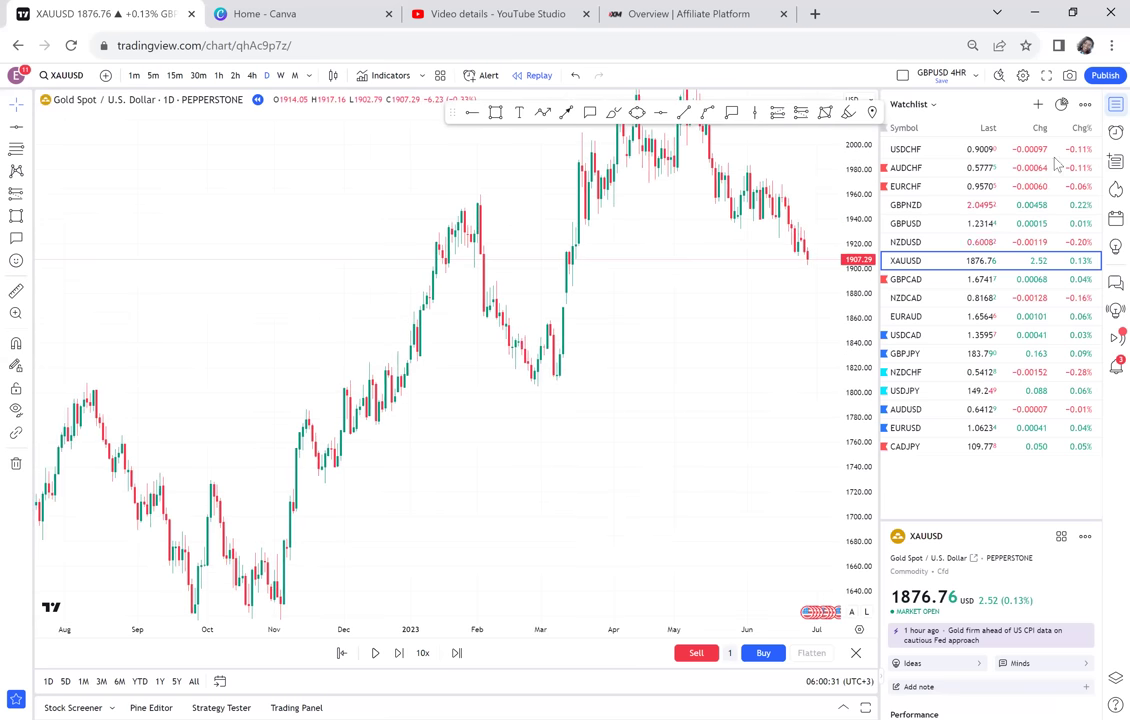
pyautogui.click(1115, 104)
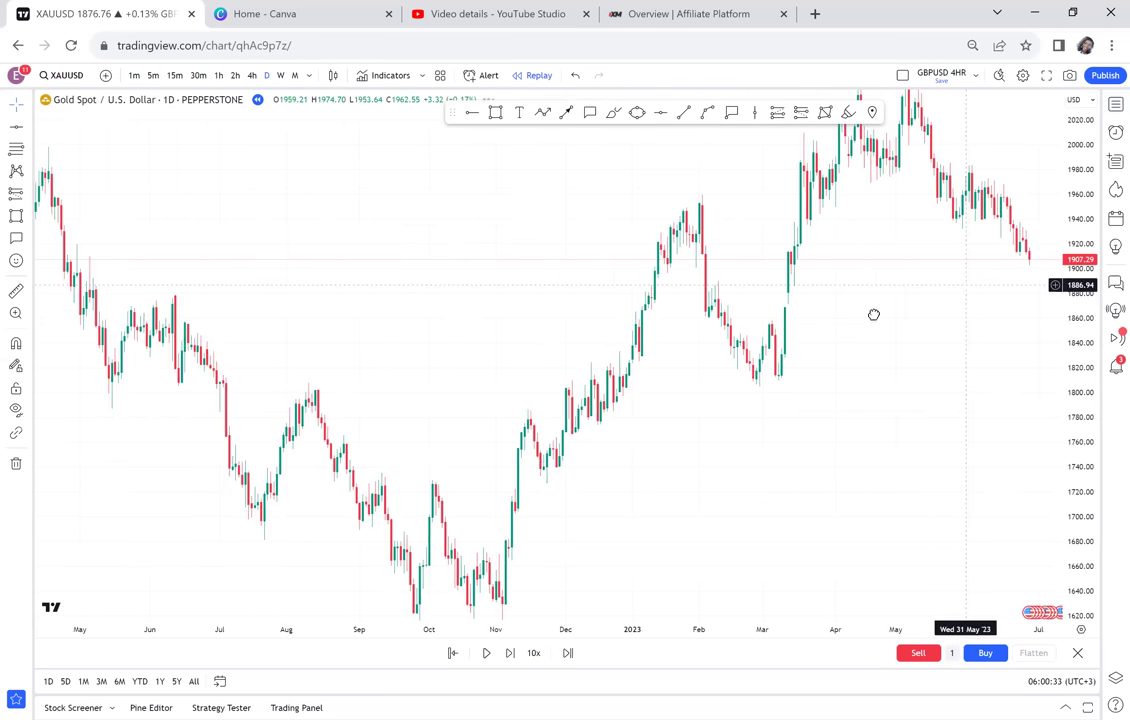
pyautogui.scroll(5, 633, 389)
pyautogui.scroll(3, 635, 389)
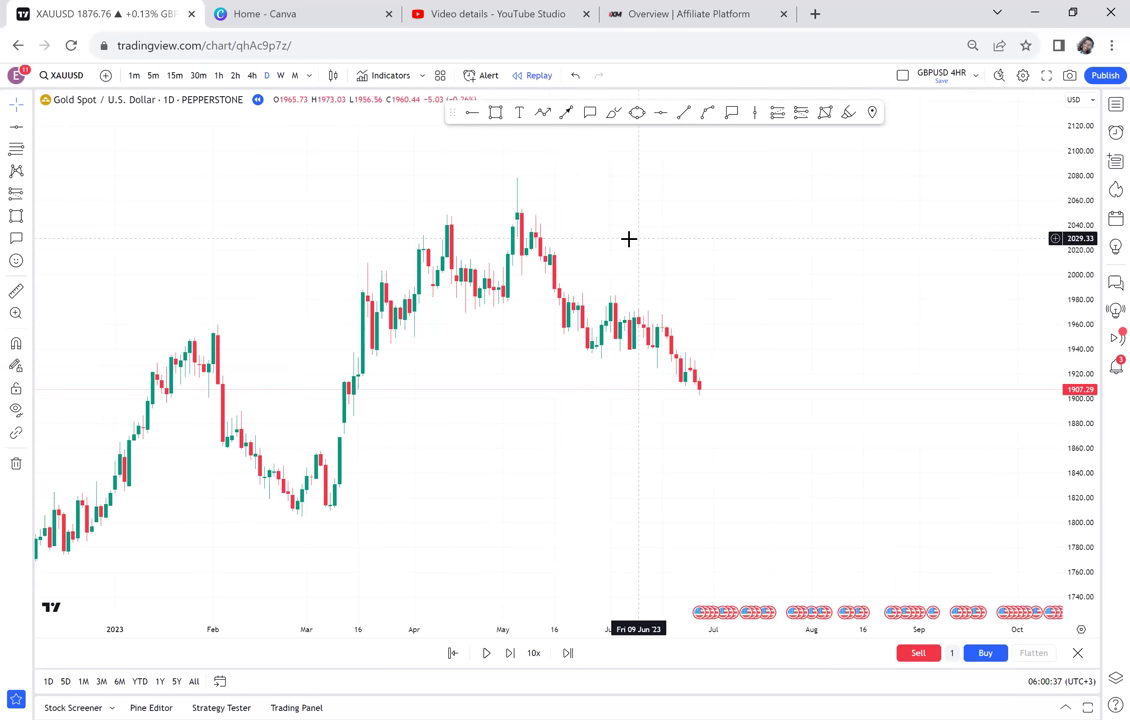
pyautogui.click(495, 113)
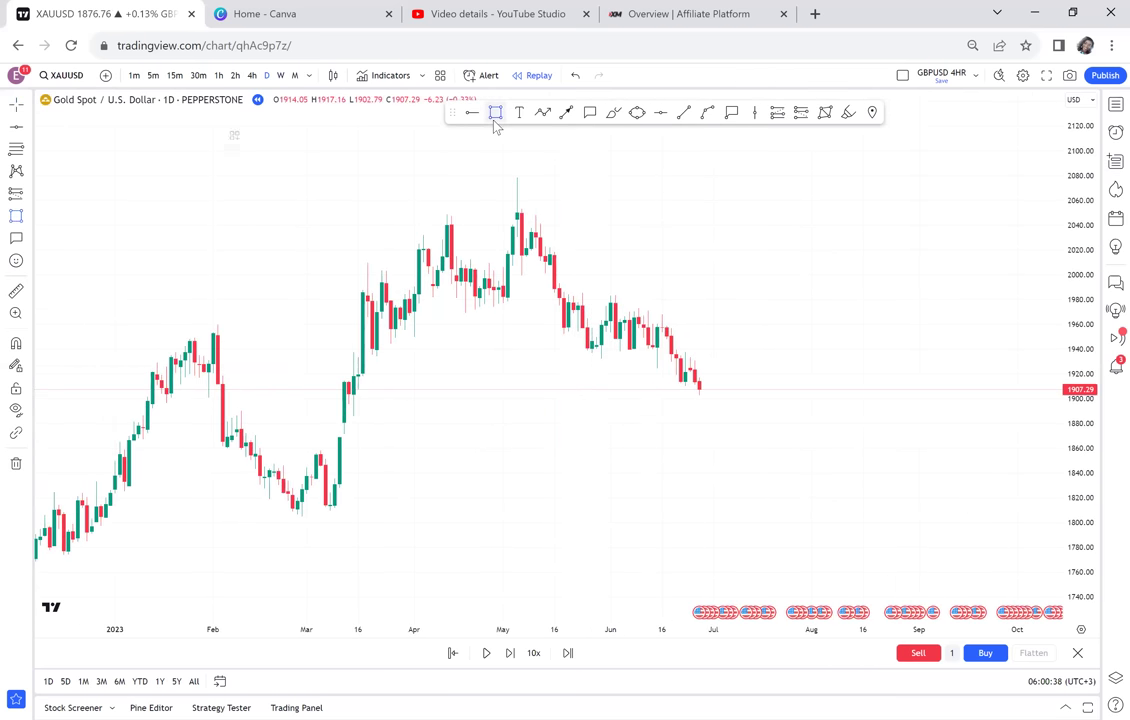
# Finish the grey zone rectangle from 08 Mar 2023 near 1903 and stretch the chart vertically
pyautogui.click(330, 394)
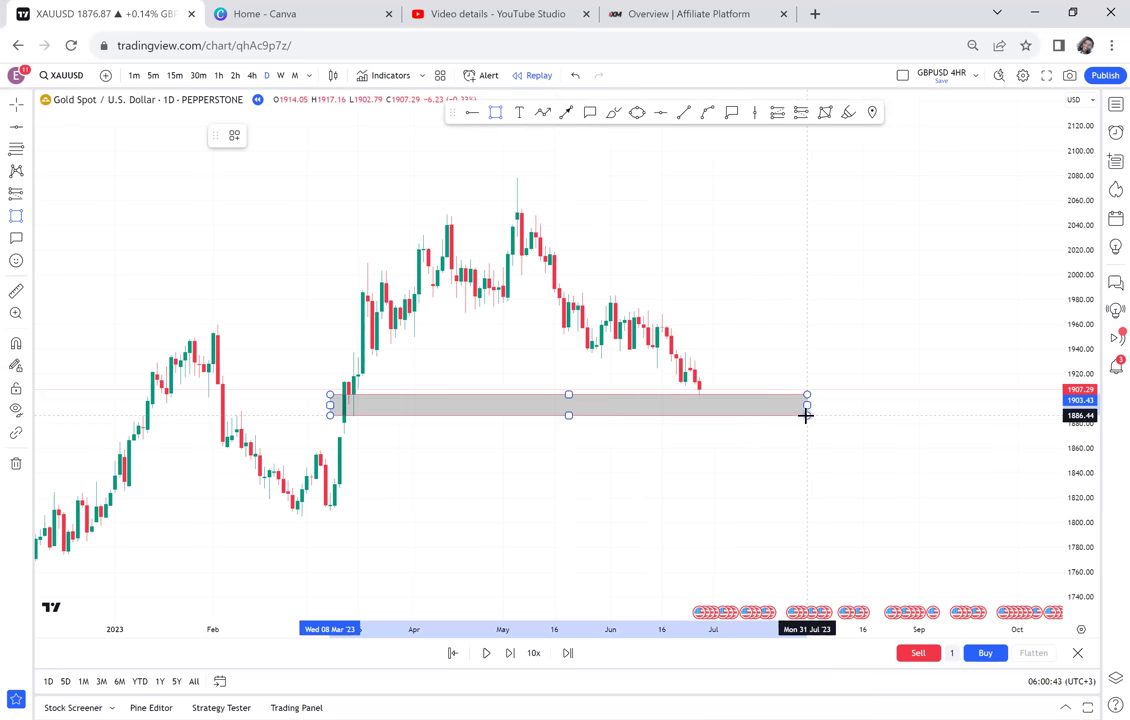
pyautogui.click(806, 413)
pyautogui.moveTo(1092, 473); pyautogui.dragTo(847, 414)
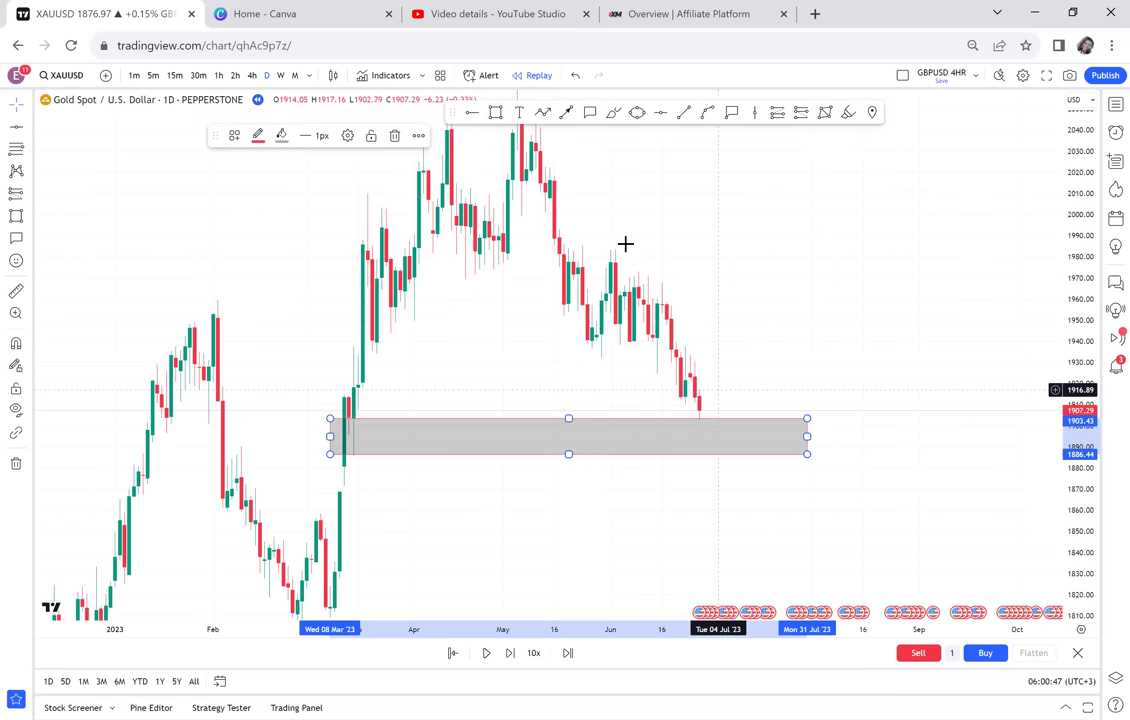
# Draw yellow ellipses circling the zone's March touch and its late-June touch
pyautogui.click(638, 114)
pyautogui.click(334, 447)
pyautogui.click(381, 409)
pyautogui.click(388, 442)
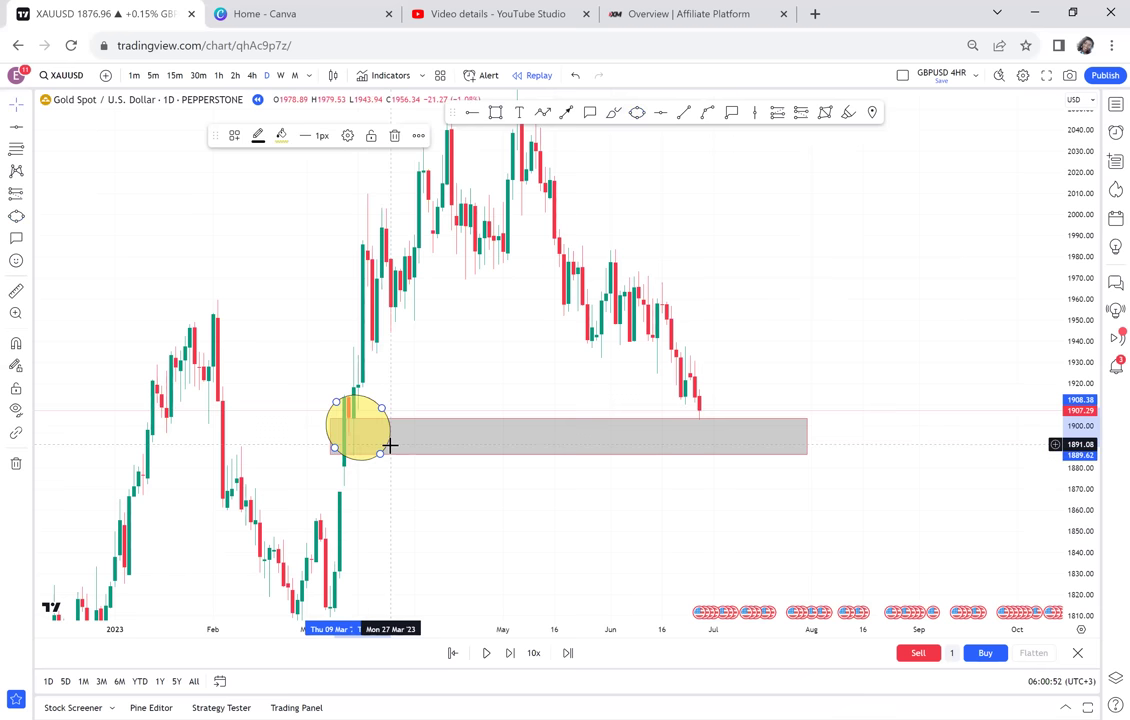
pyautogui.click(638, 114)
pyautogui.click(681, 440)
pyautogui.click(732, 407)
pyautogui.click(736, 437)
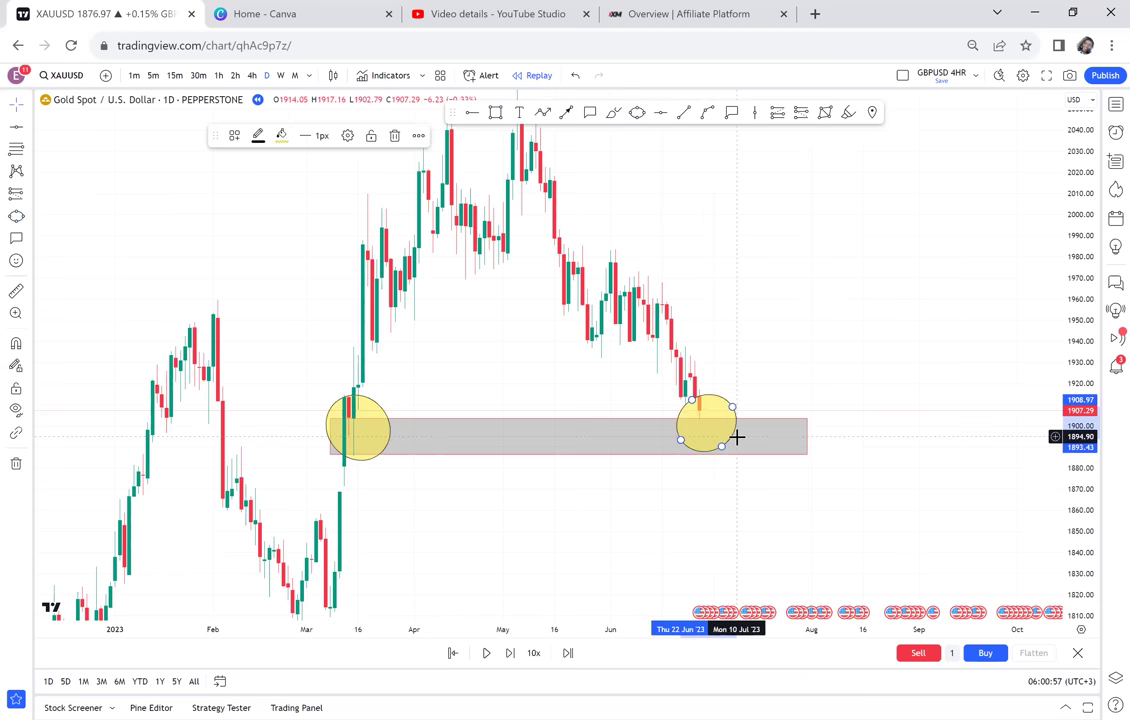
pyautogui.click(840, 333)
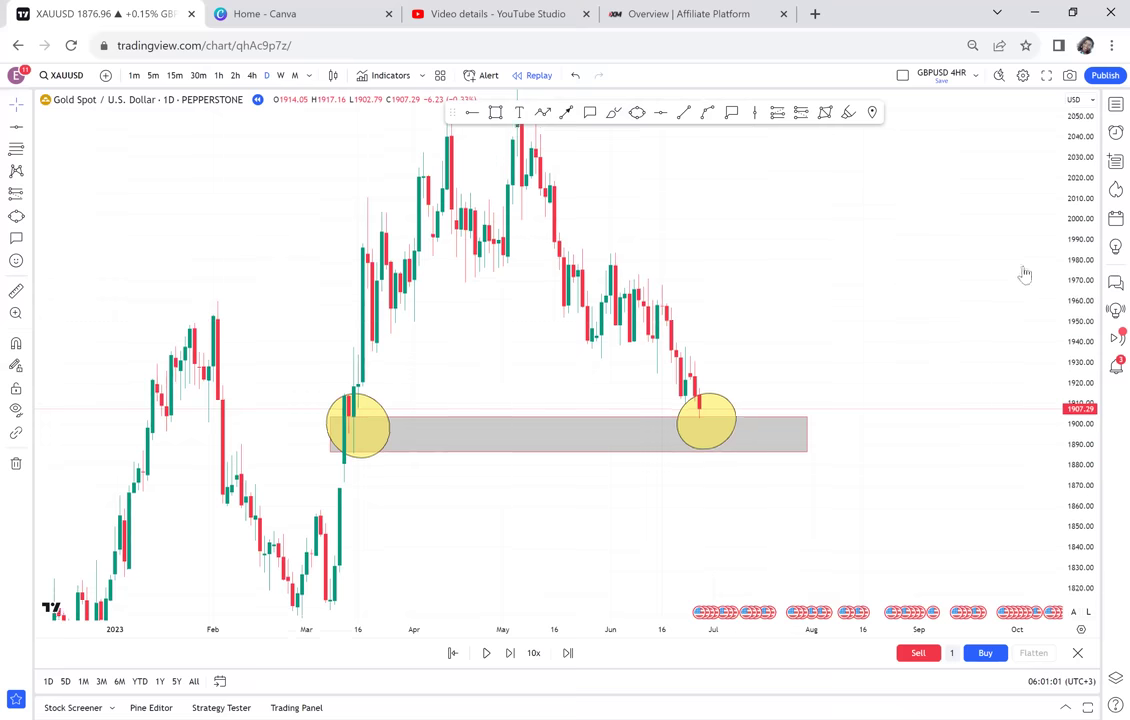
pyautogui.click(661, 112)
# Place green horizontal levels at the 2078.41 high and at 1984.12
pyautogui.click(433, 170)
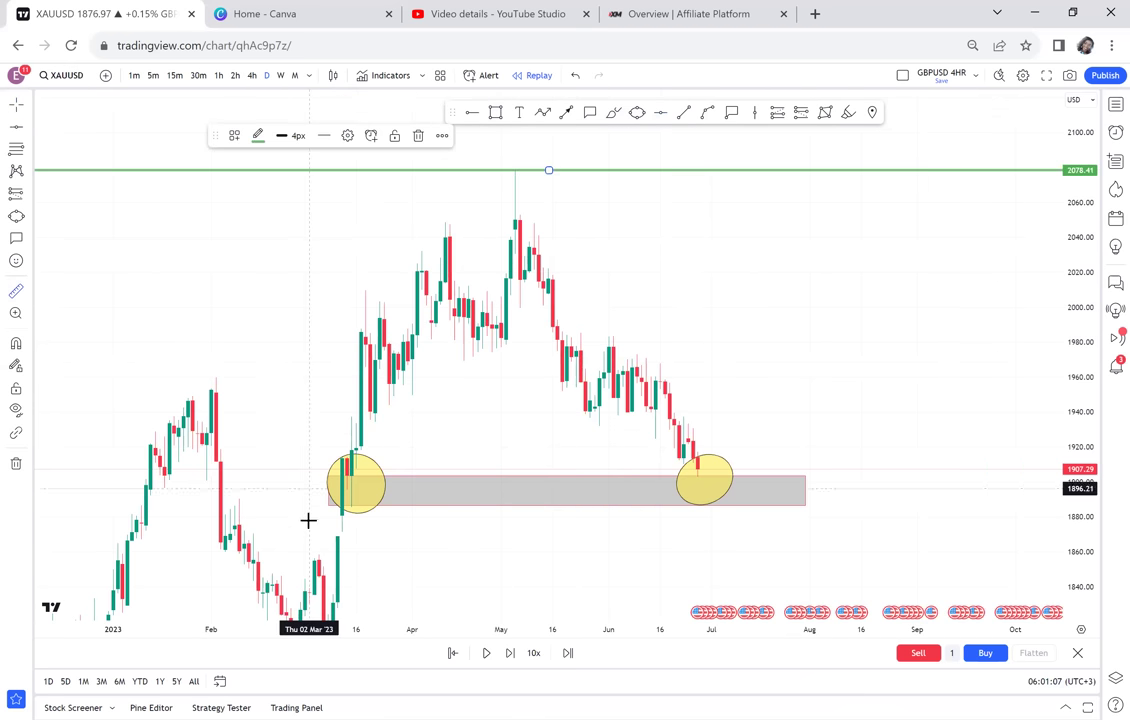
pyautogui.click(378, 487)
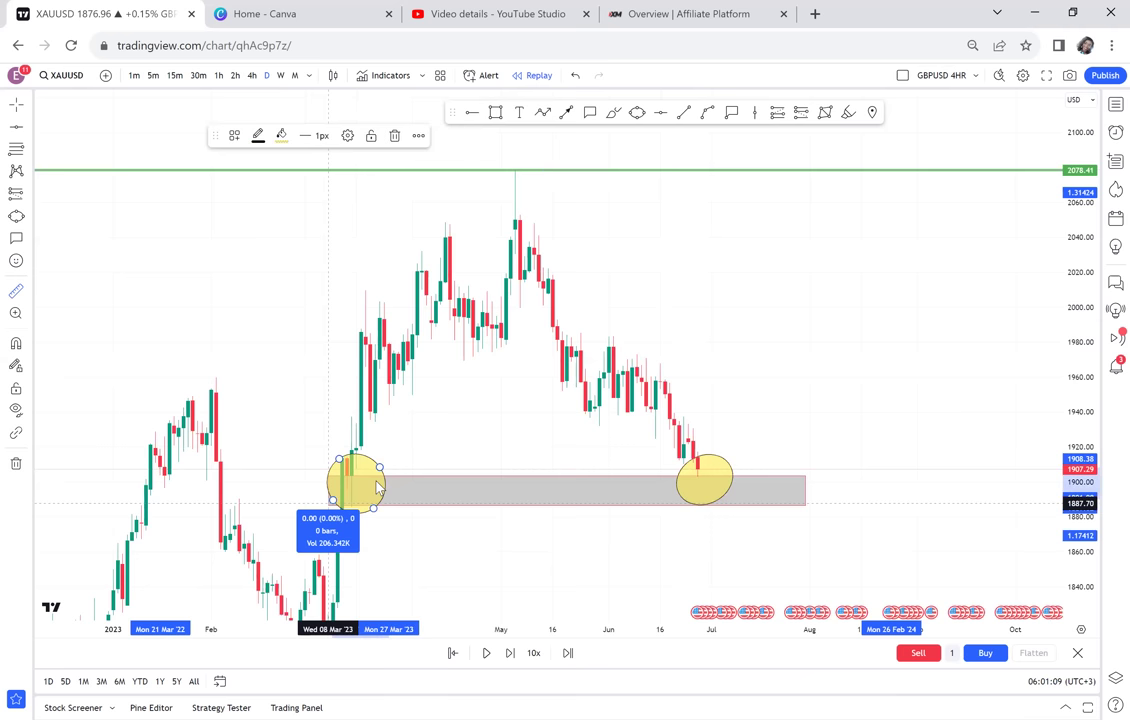
pyautogui.click(856, 170)
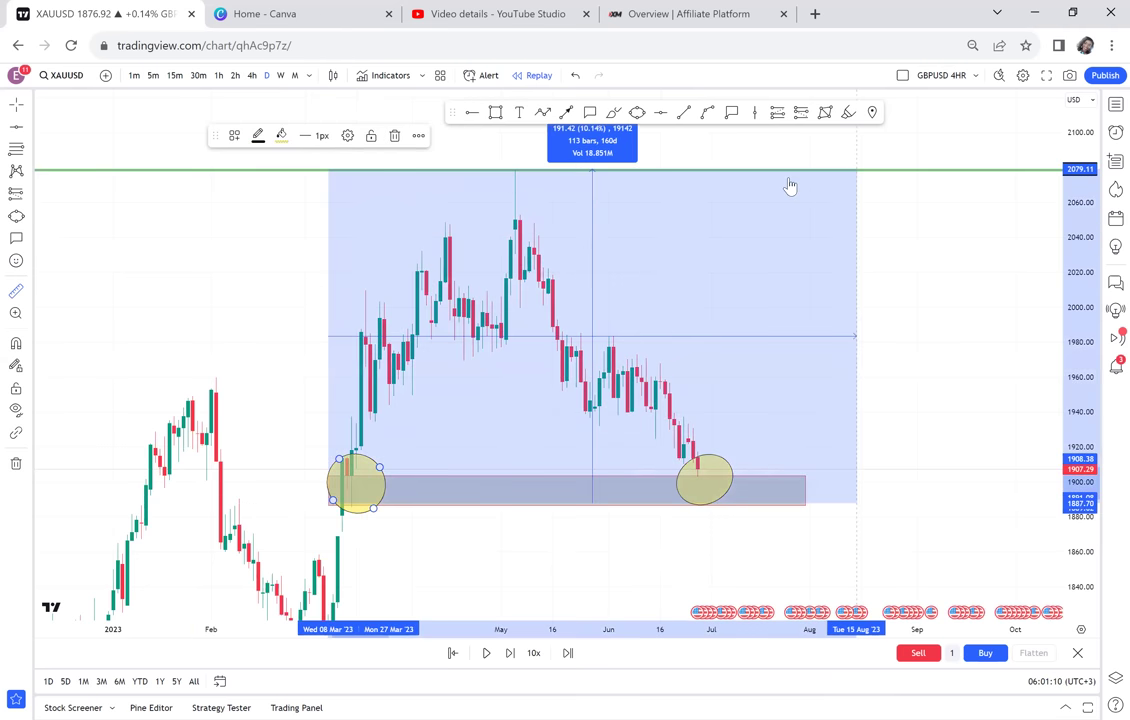
pyautogui.click(647, 336)
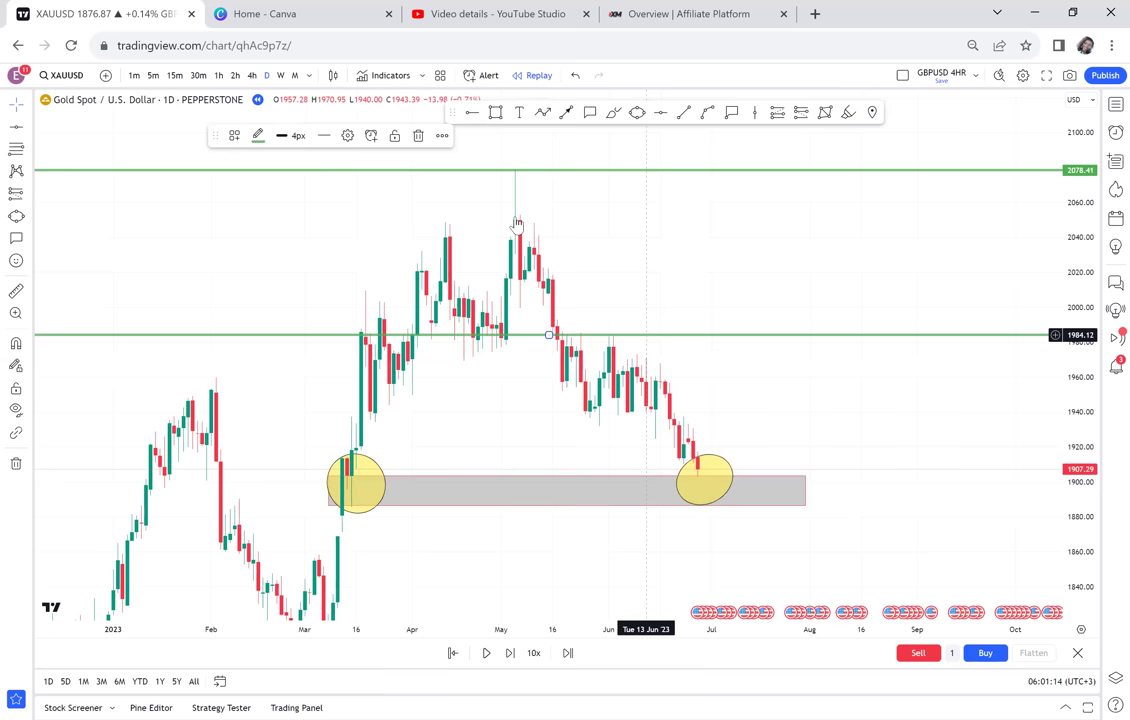
# Switch the gold chart to the weekly timeframe and zoom in
pyautogui.click(281, 78)
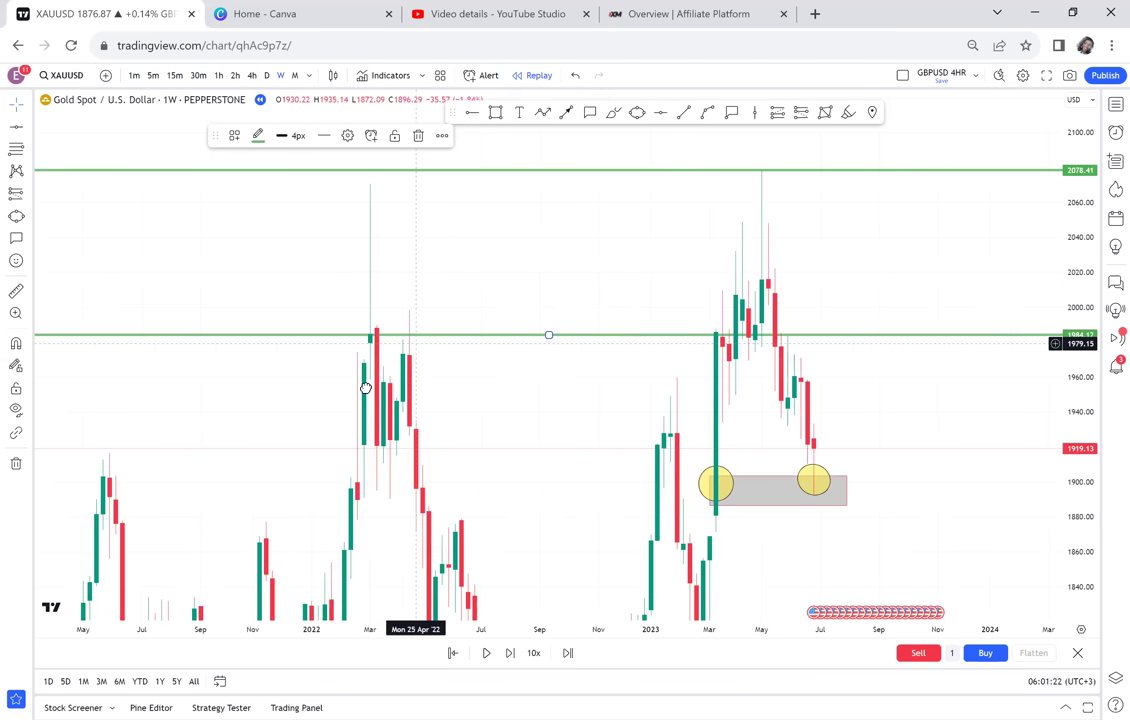
pyautogui.scroll(2, 366, 388)
pyautogui.scroll(1, 366, 388)
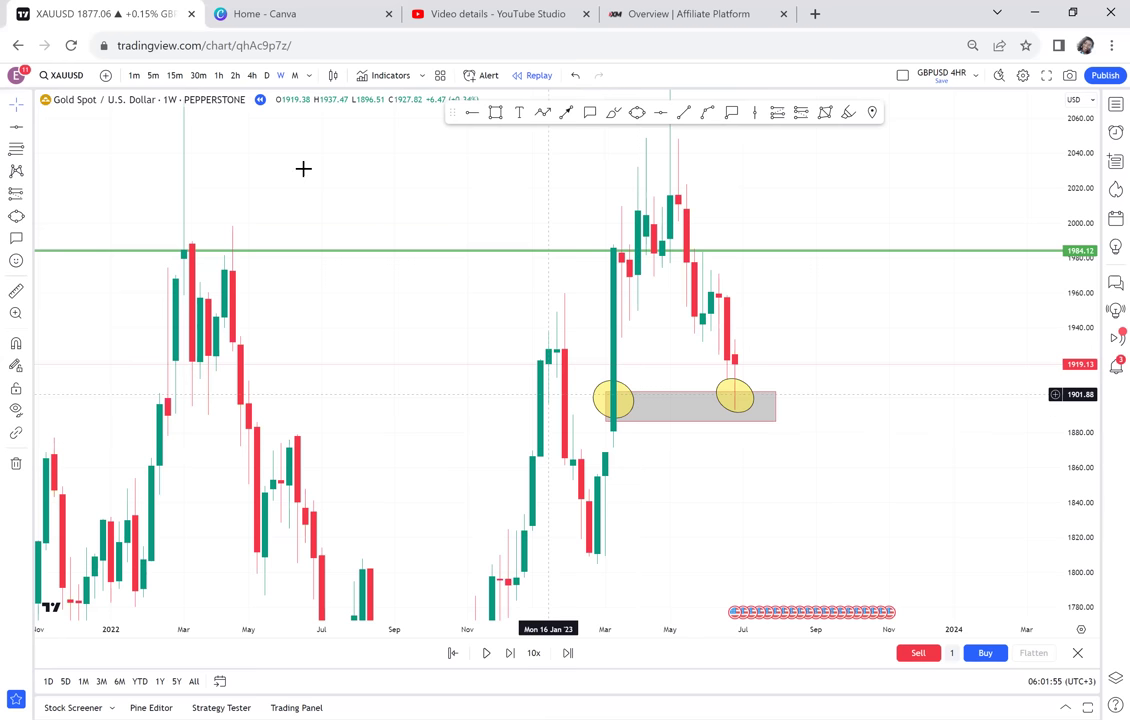
# Return to daily candles, recentre the zone and circles, and step the replay one candle
pyautogui.click(267, 77)
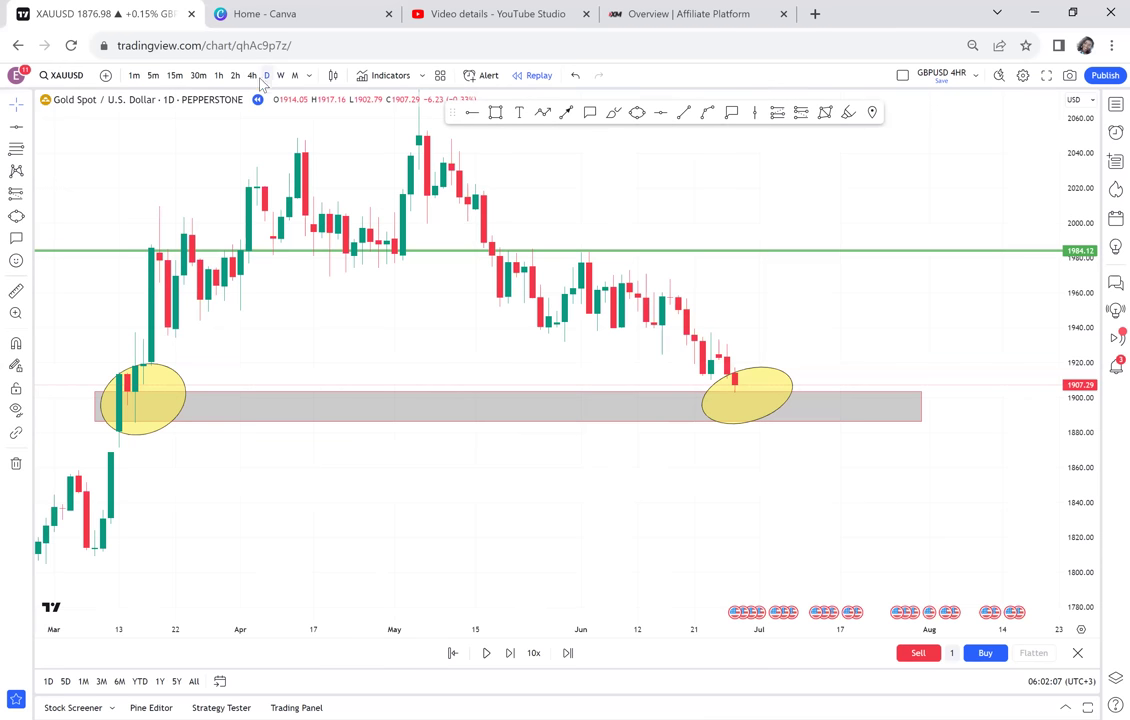
pyautogui.scroll(-3, 273, 266)
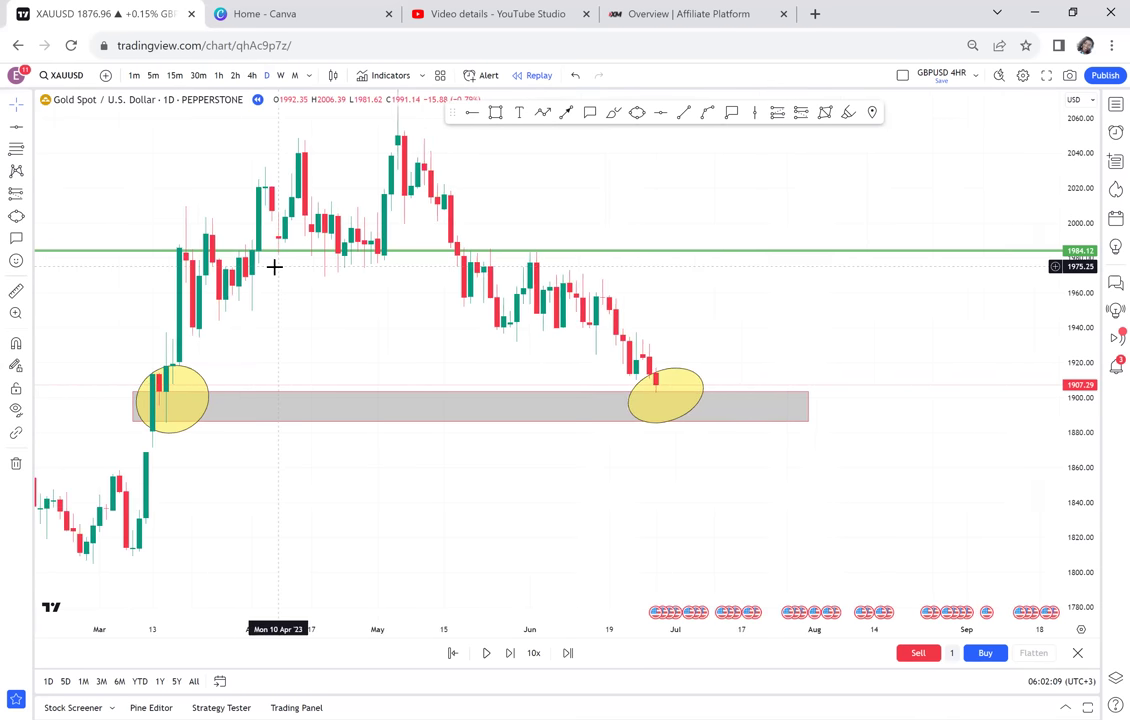
pyautogui.moveTo(369, 336); pyautogui.dragTo(396, 376)
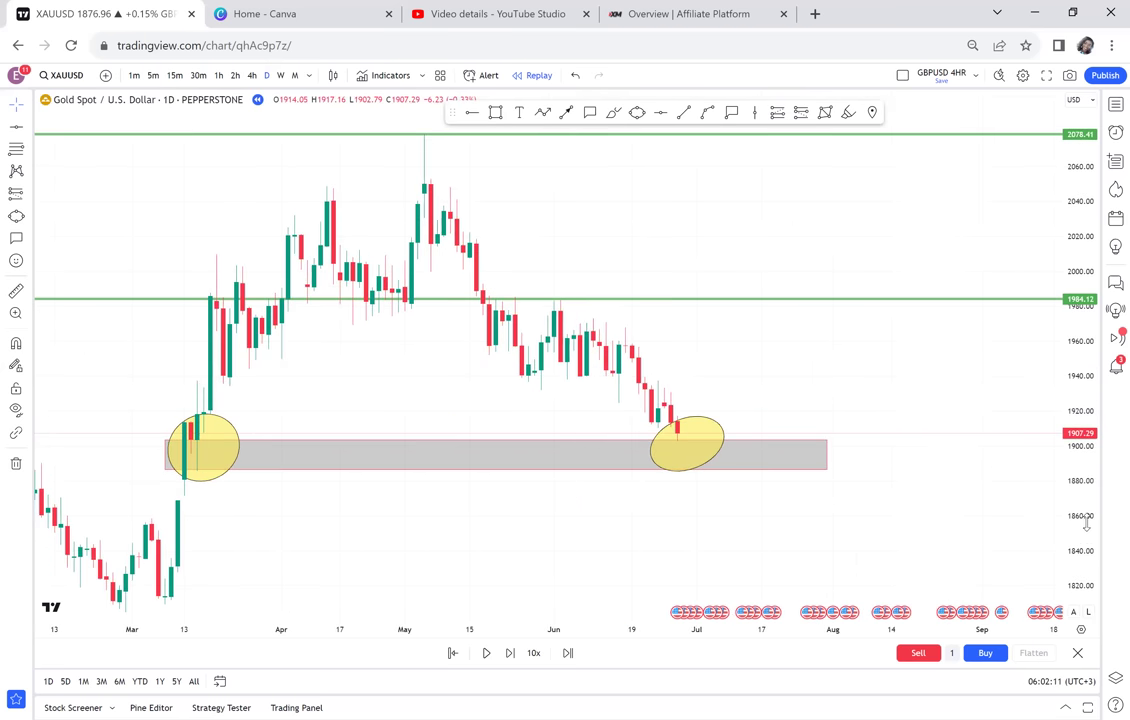
pyautogui.scroll(2, 950, 380)
pyautogui.moveTo(905, 366); pyautogui.dragTo(854, 298)
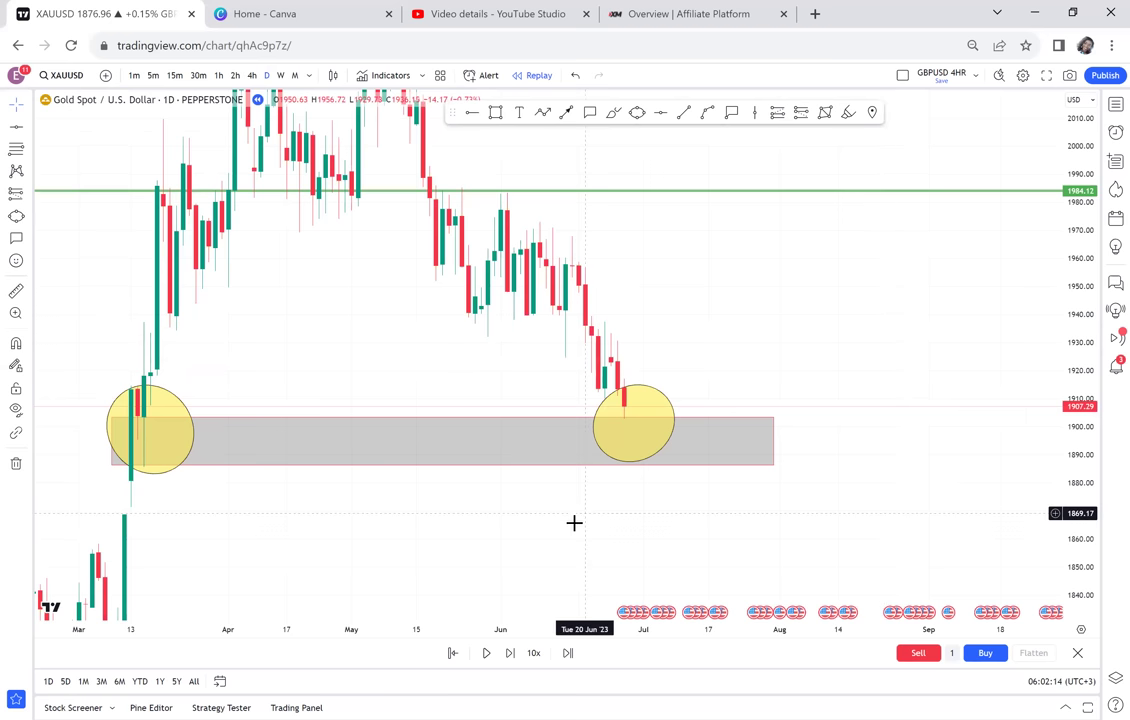
pyautogui.click(508, 658)
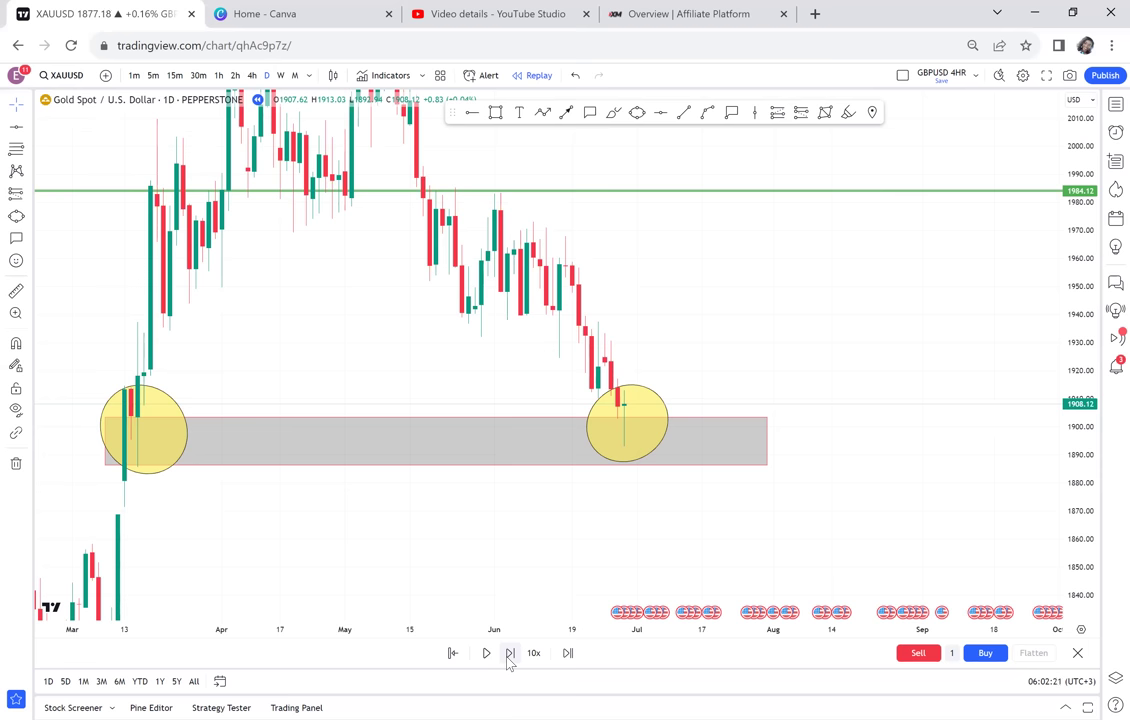
# Delete the late-June yellow circle and step the replay to a 1919.13 close
pyautogui.click(668, 416)
pyautogui.press('Delete')
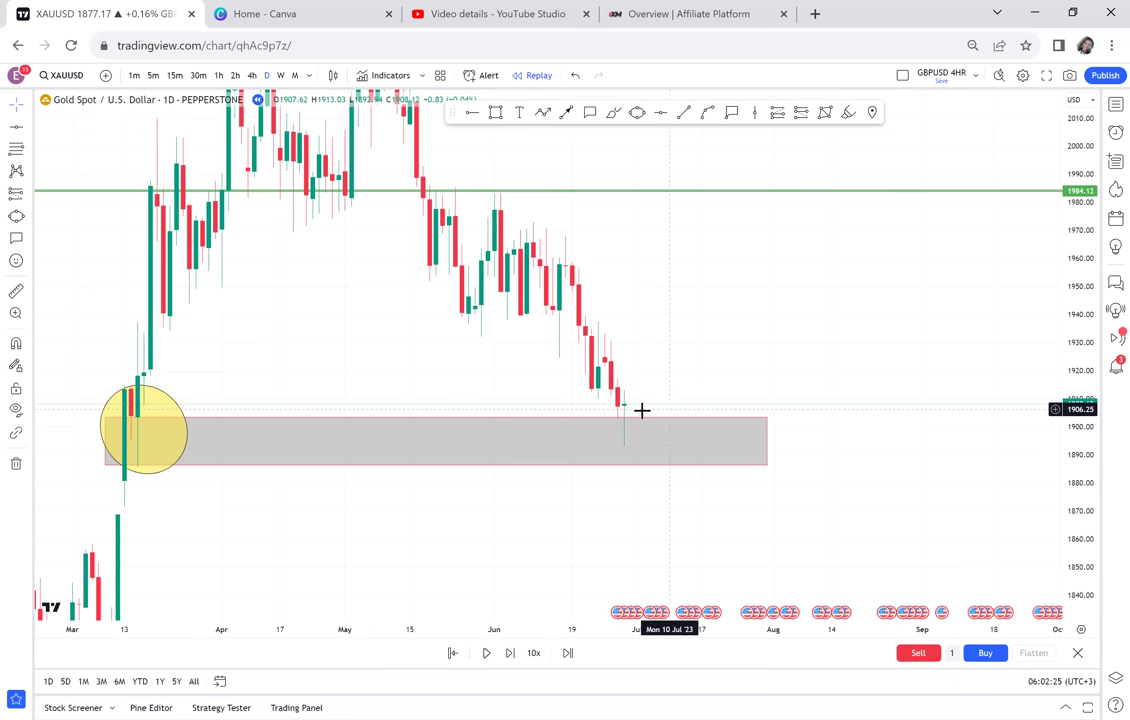
pyautogui.click(511, 659)
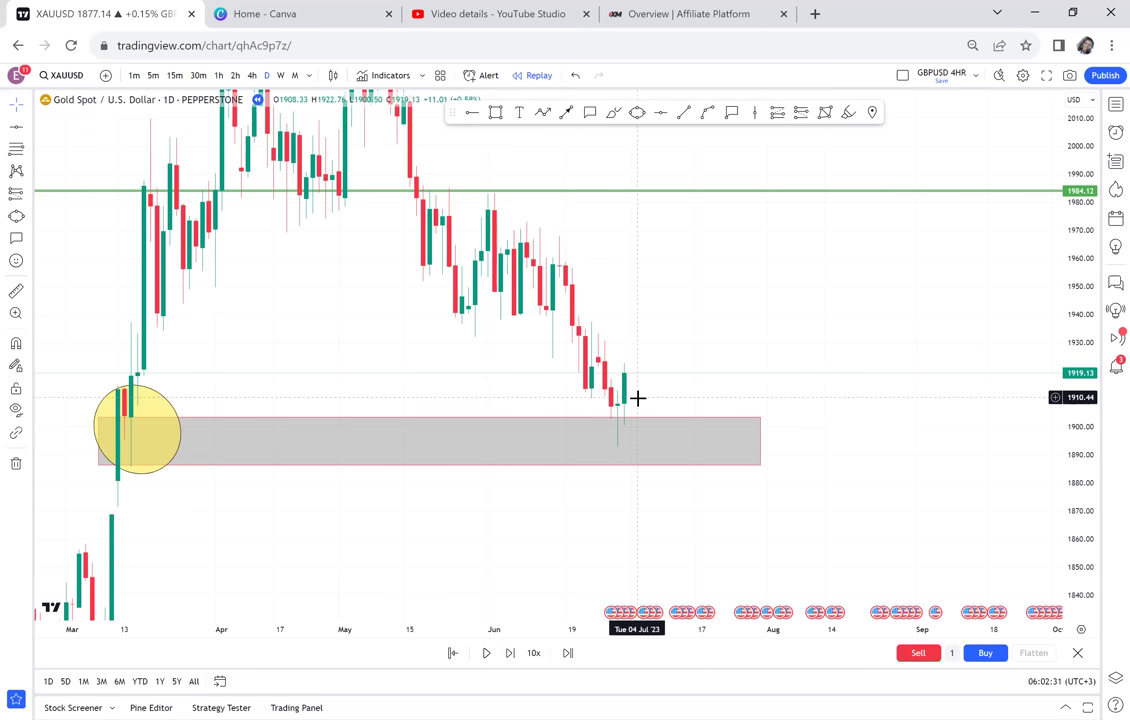
# Place a long position at the latest candle, entry 1918.60, with target raised to 1984.12
pyautogui.click(31, 195)
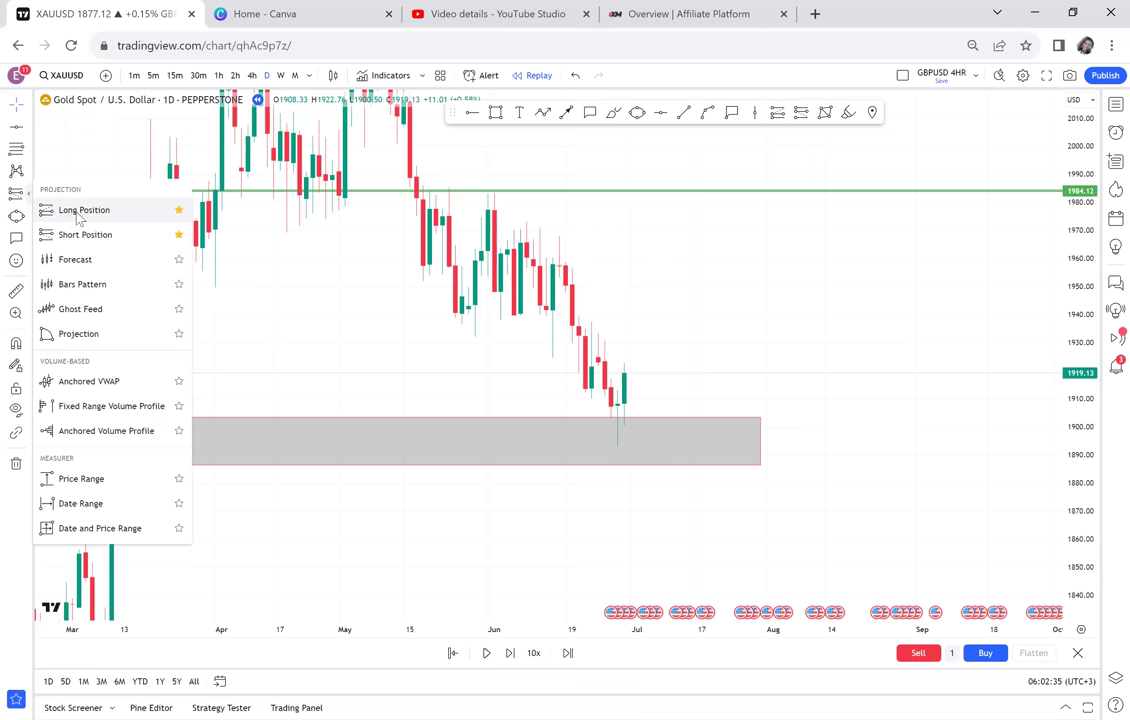
pyautogui.click(80, 212)
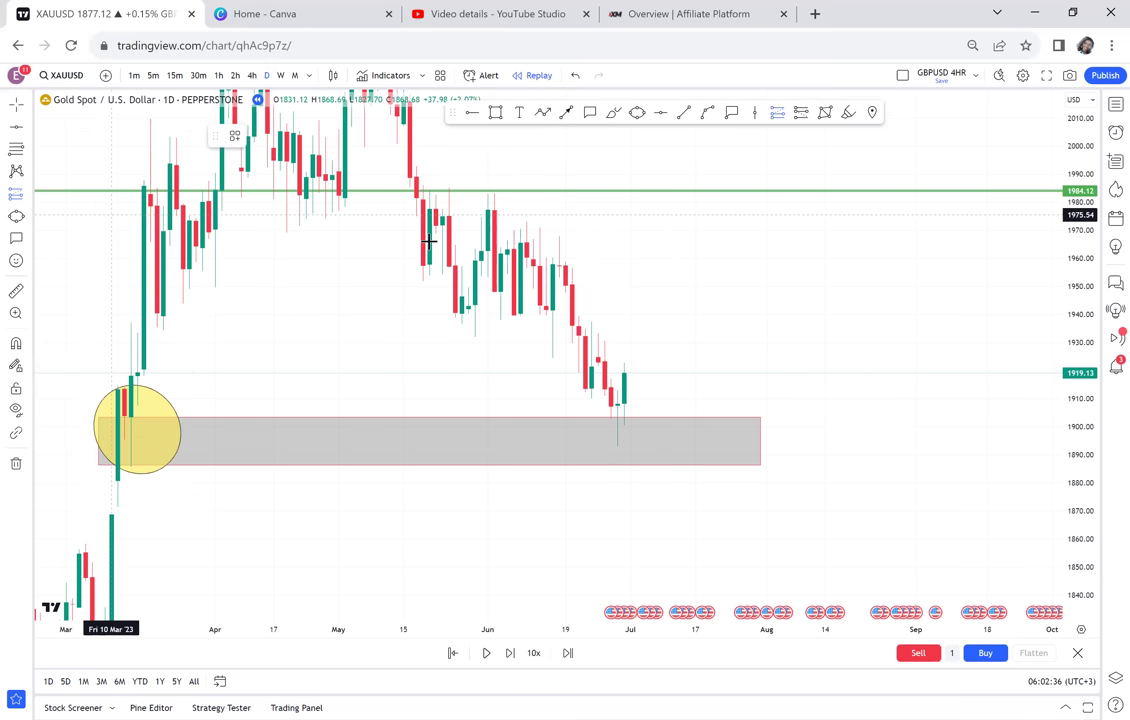
pyautogui.click(636, 375)
pyautogui.moveTo(637, 221); pyautogui.dragTo(637, 190)
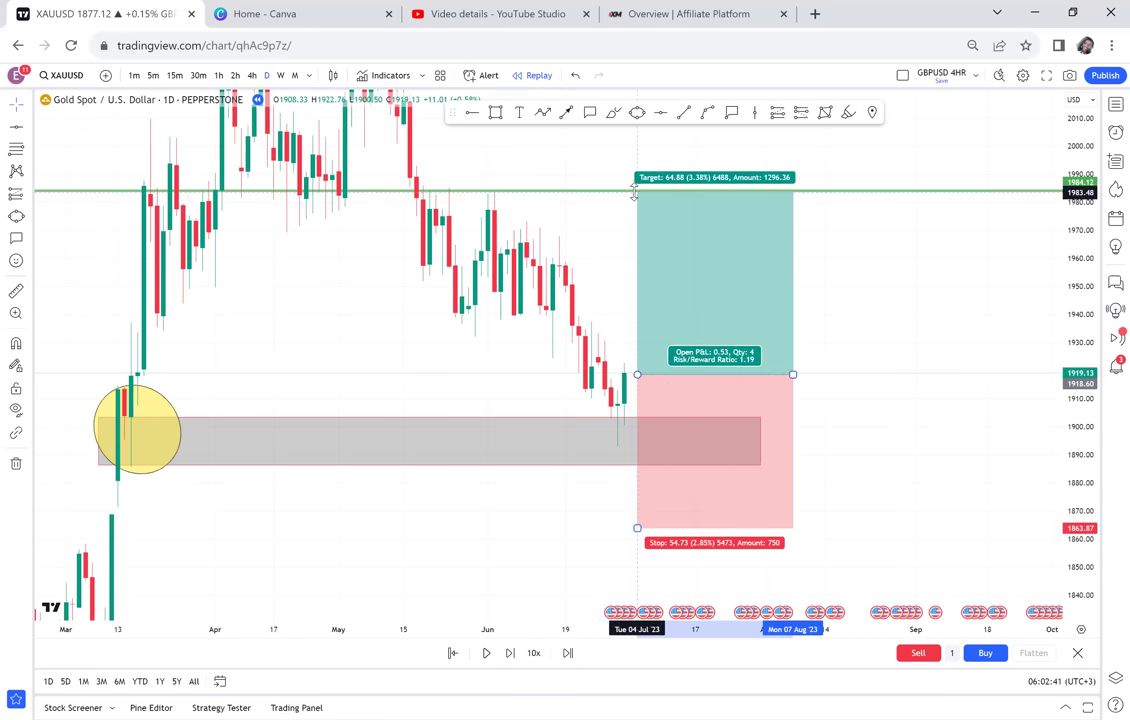
pyautogui.click(268, 272)
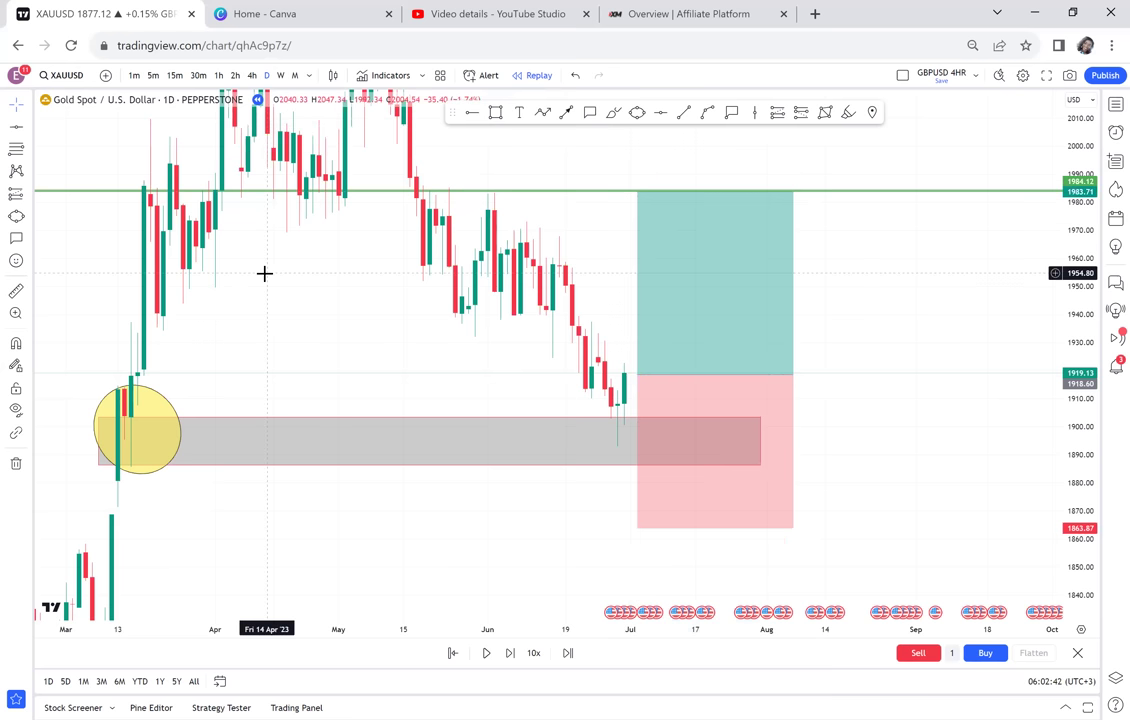
# Measure from the entry to the target: 66.21, 3.45%
pyautogui.click(17, 291)
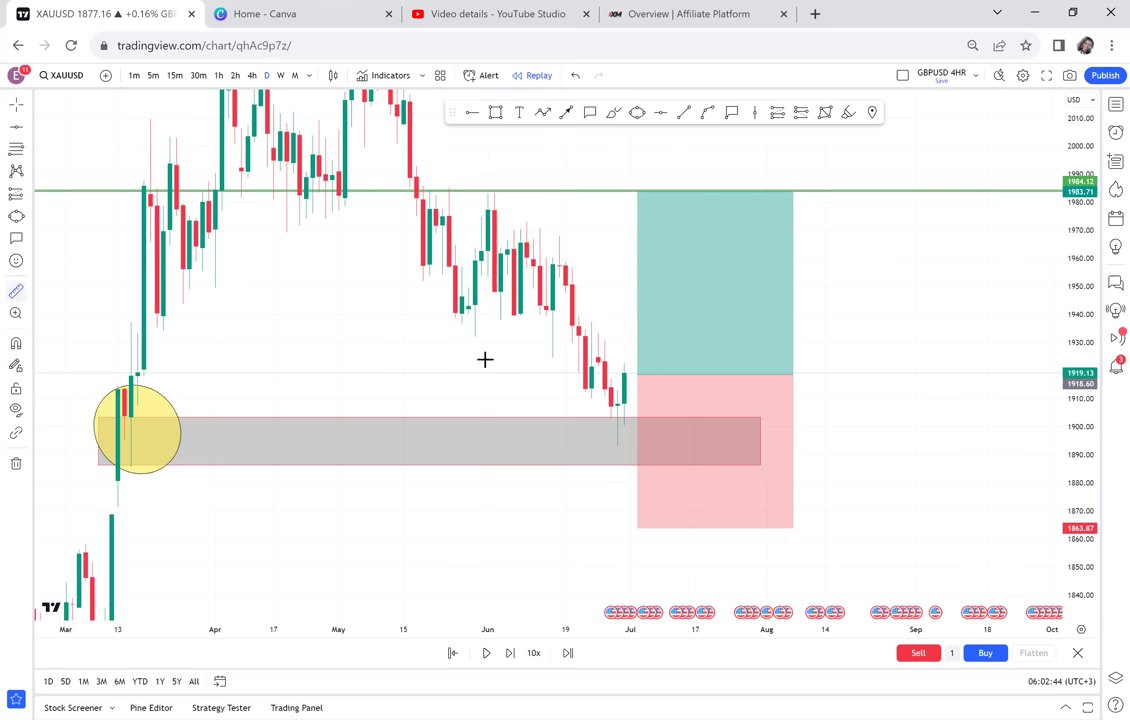
pyautogui.click(617, 374)
pyautogui.click(735, 236)
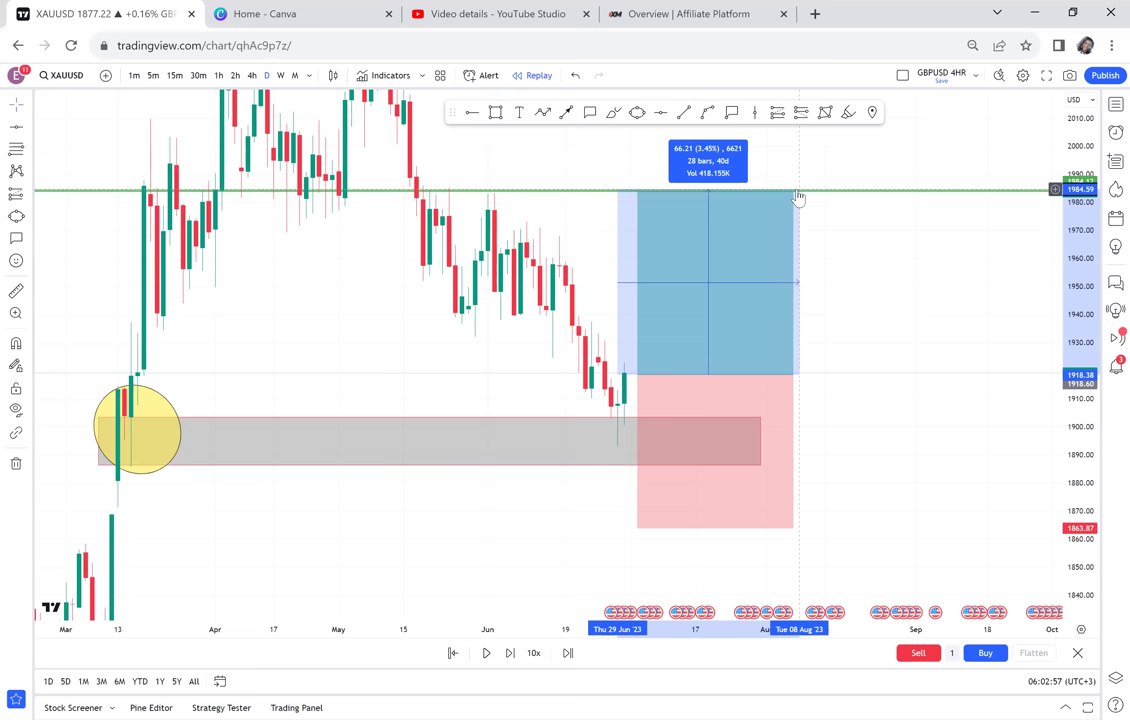
# Remove the measurement and step the gold replay forward several candles into July
pyautogui.click(905, 287)
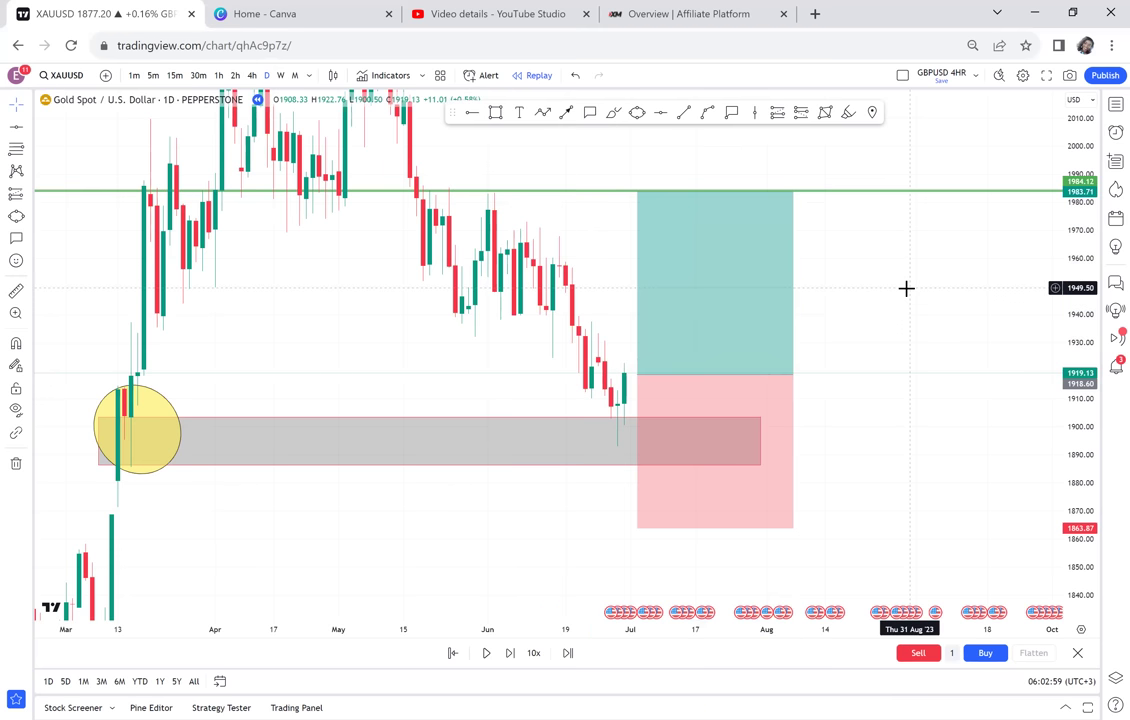
pyautogui.click(511, 653)
pyautogui.click(511, 653)
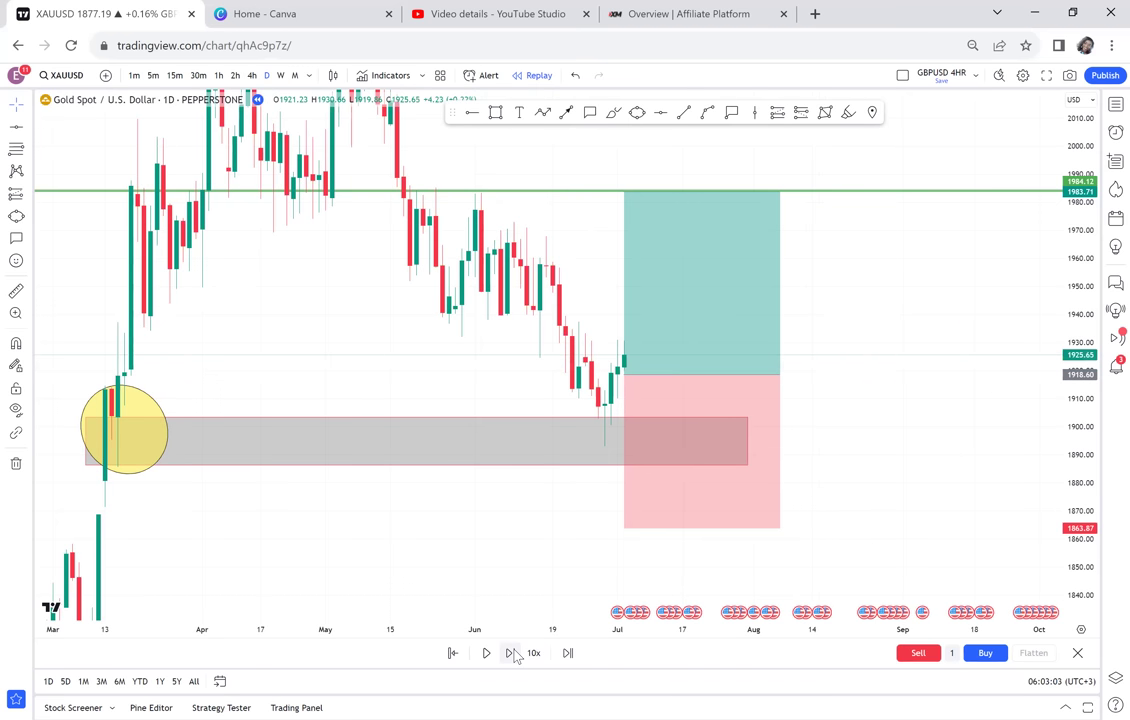
pyautogui.click(511, 653)
pyautogui.click(512, 653)
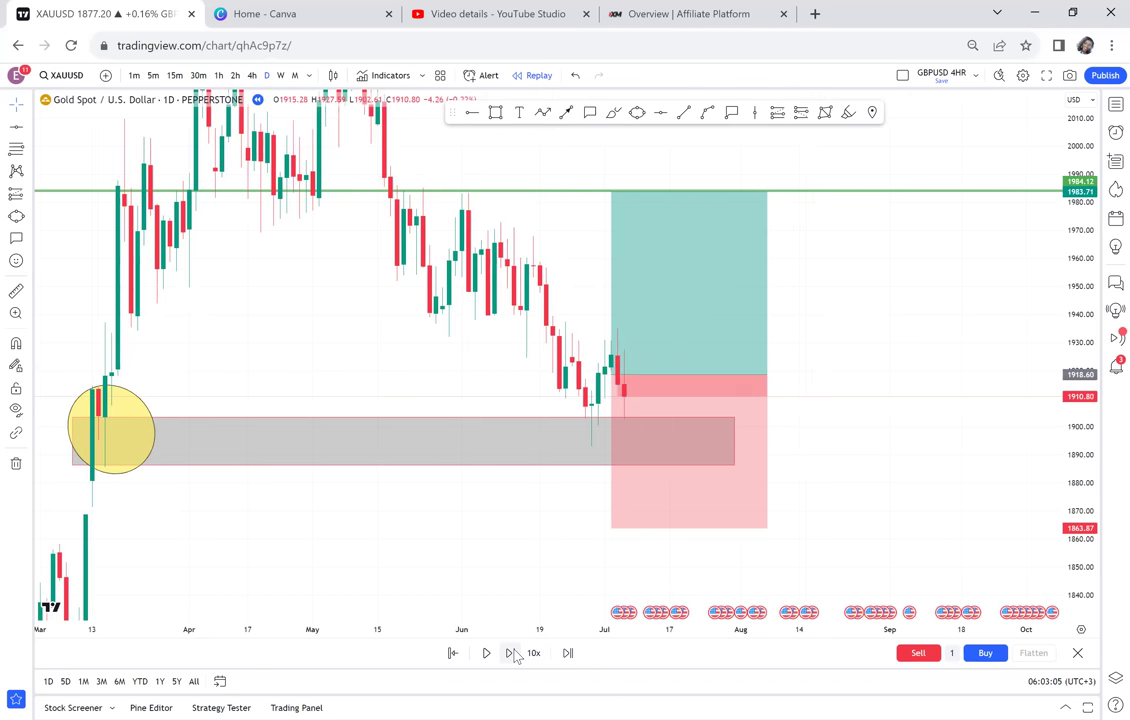
pyautogui.click(512, 653)
pyautogui.click(512, 653)
pyautogui.click(512, 653)
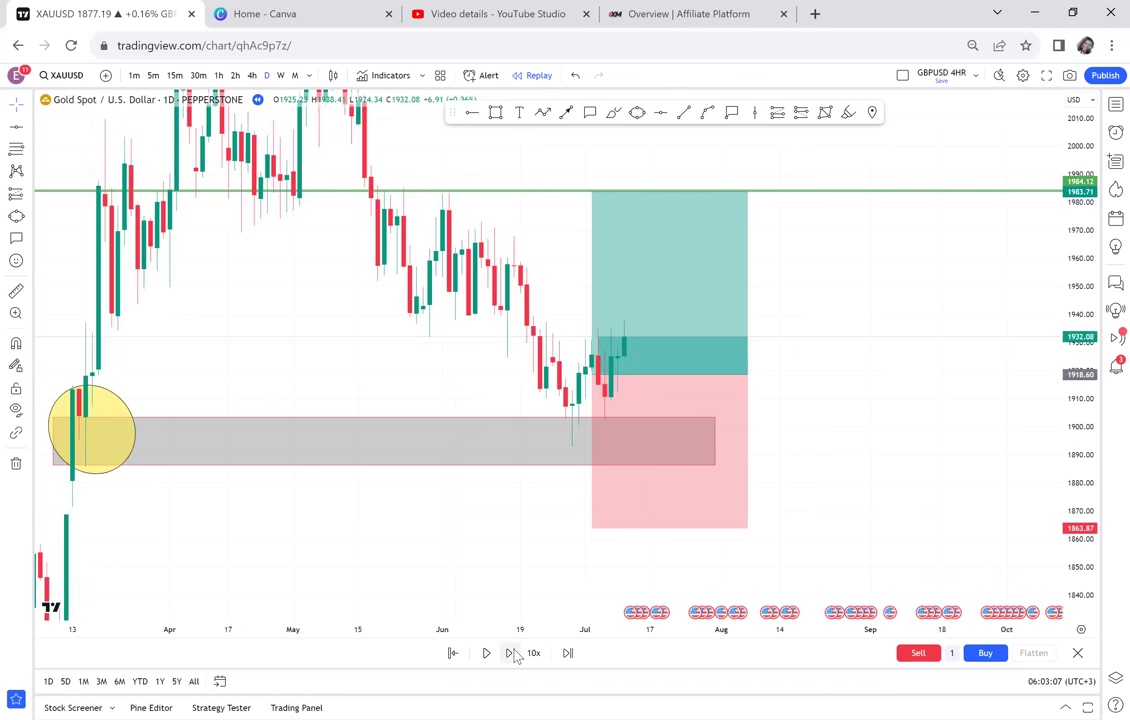
# Keep replaying until price rallies to the 1984.12 target, then shift the long position right
pyautogui.click(512, 653)
pyautogui.click(512, 653)
pyautogui.click(512, 653)
pyautogui.click(512, 653)
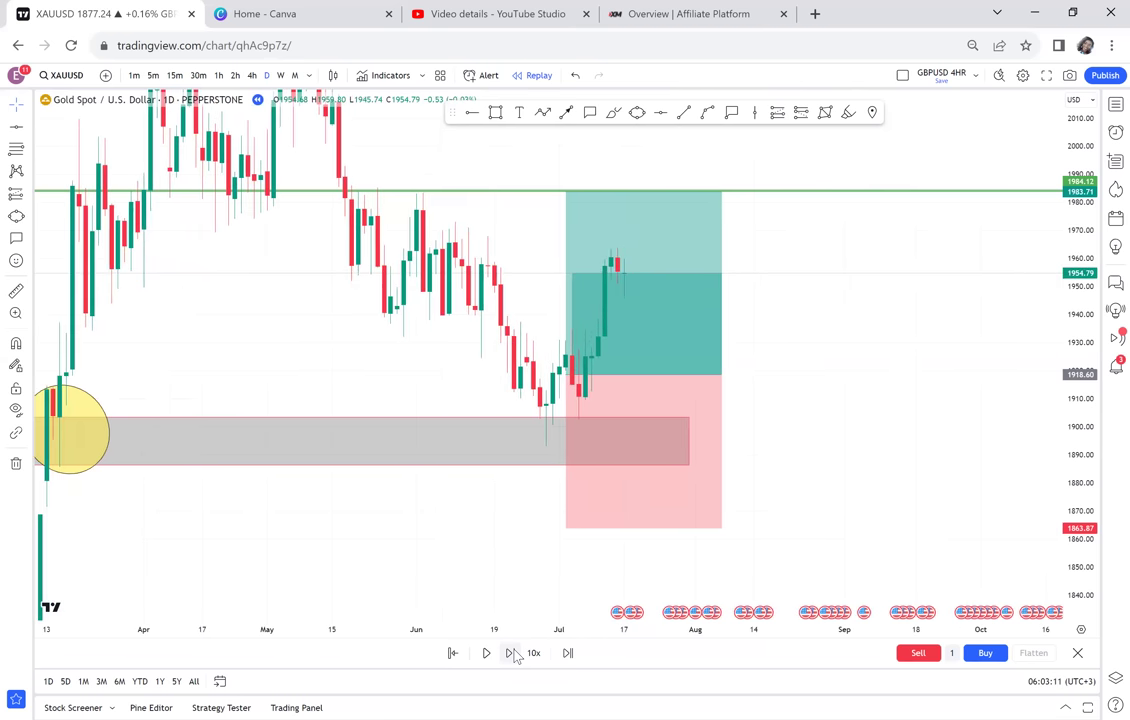
pyautogui.click(512, 653)
pyautogui.click(512, 653)
pyautogui.click(620, 396)
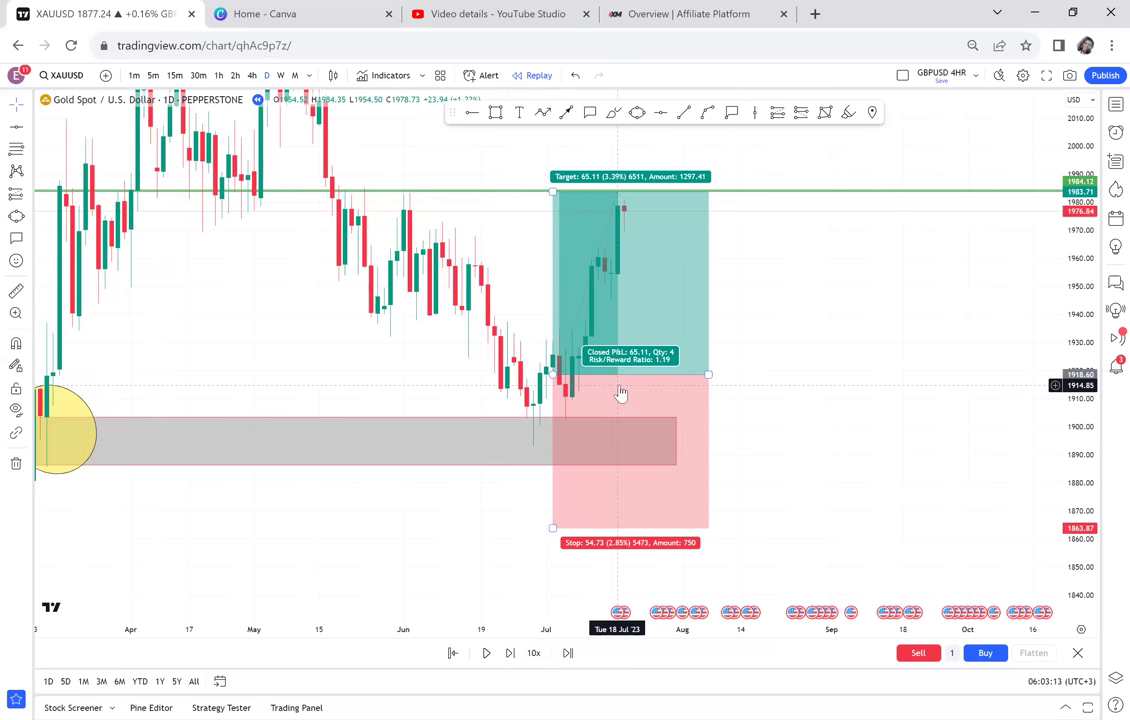
pyautogui.moveTo(671, 378)
pyautogui.mouseDown()
pyautogui.moveTo(756, 381)
pyautogui.moveTo(764, 394)
pyautogui.mouseUp()
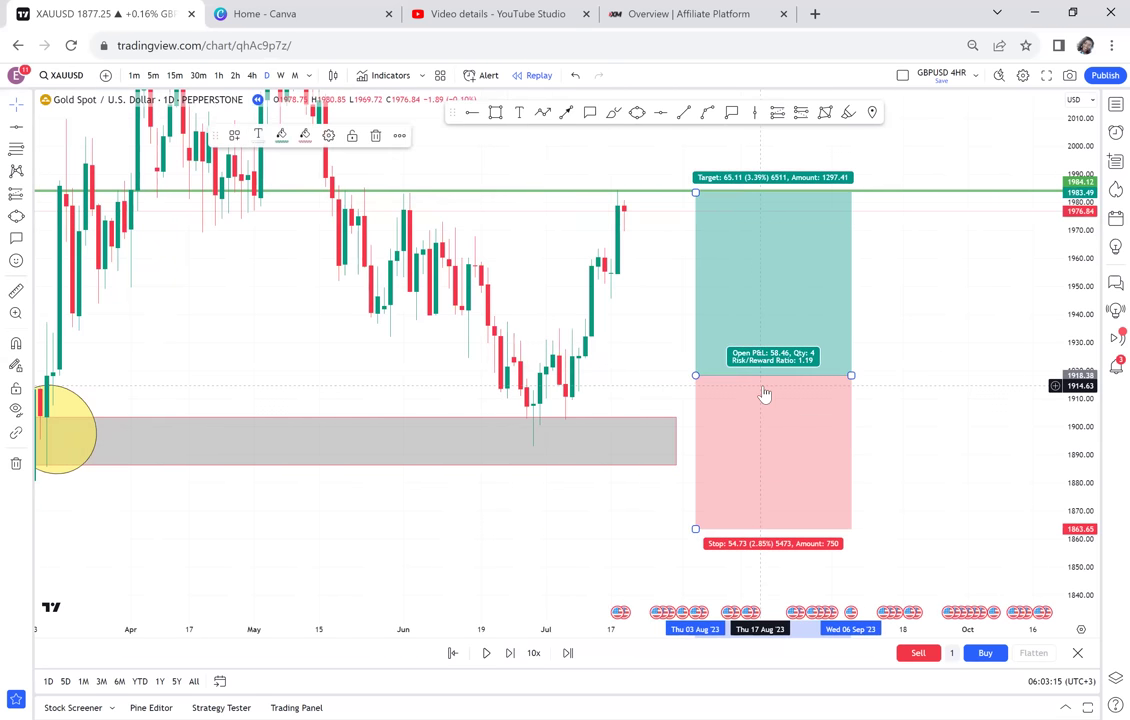
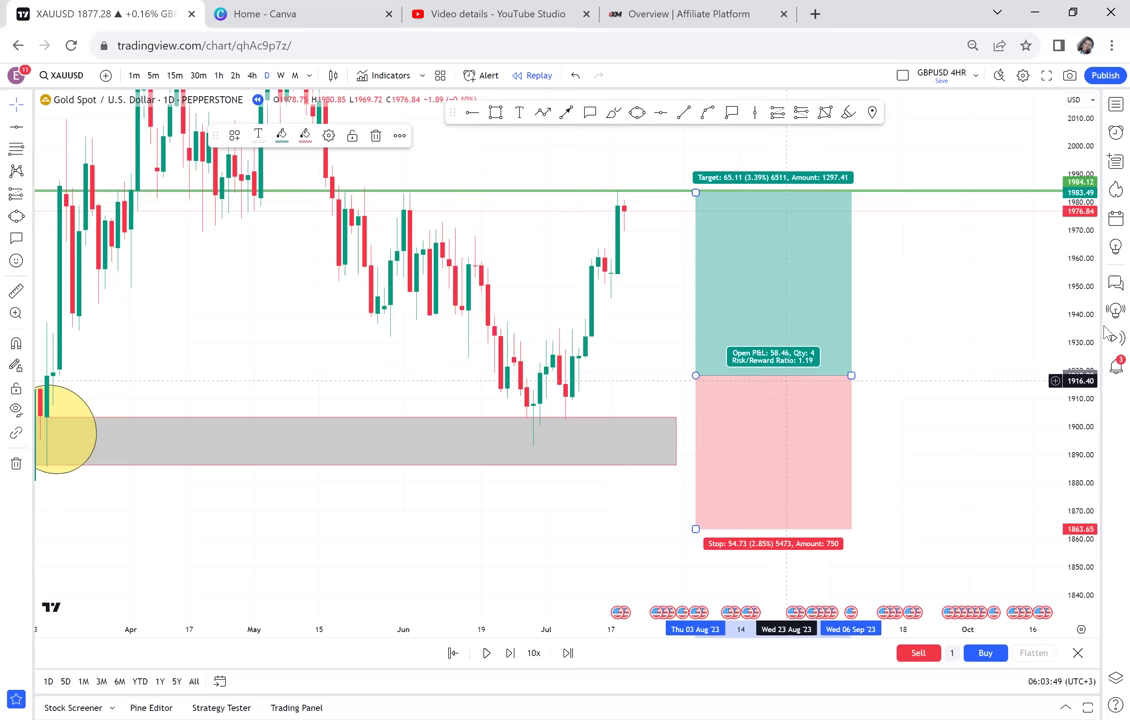
# Switch the chart from gold to GBPCAD using the watchlist
pyautogui.click(1110, 110)
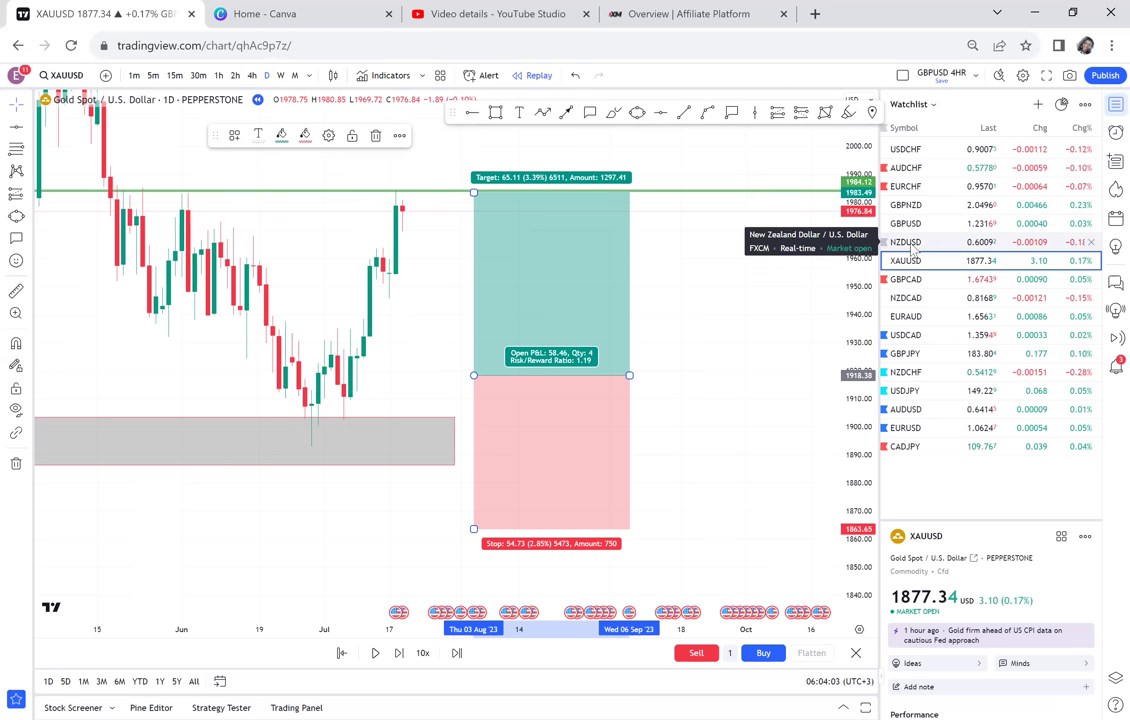
pyautogui.click(912, 283)
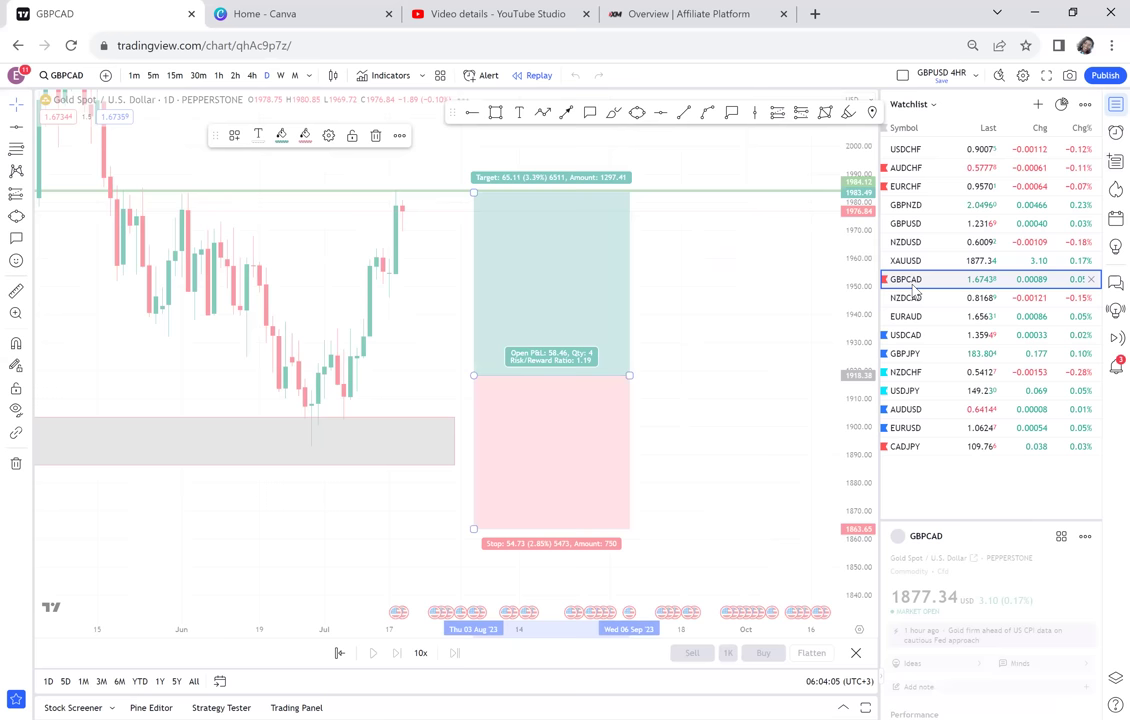
pyautogui.click(1113, 106)
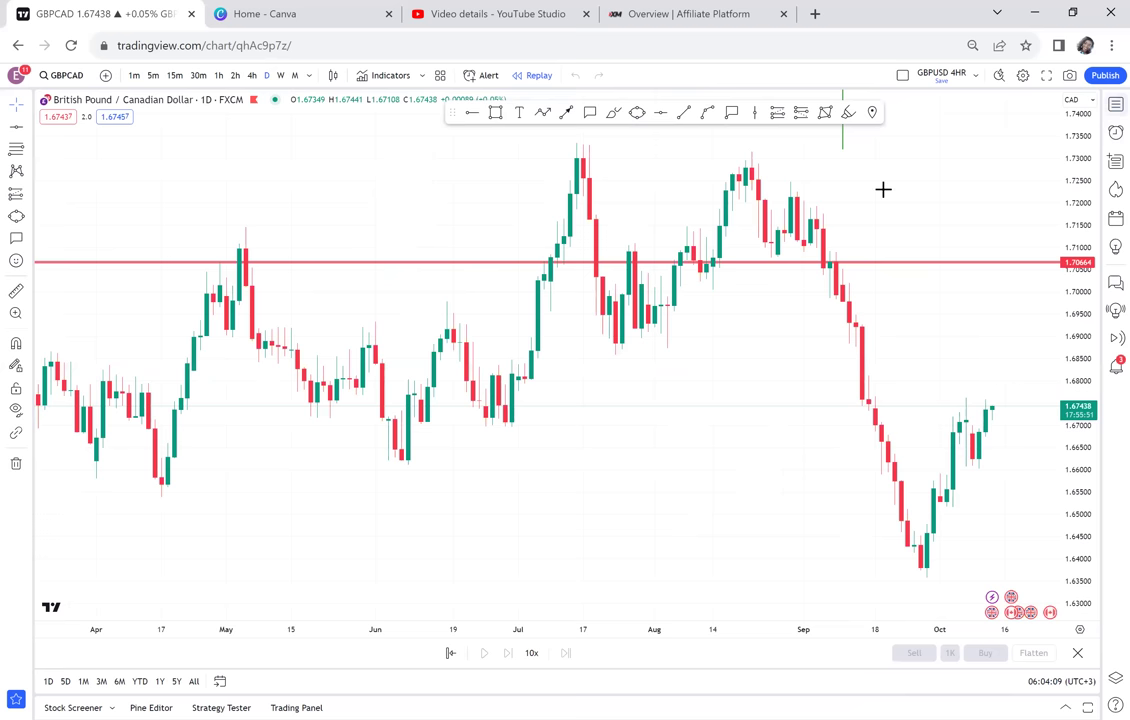
# Set the 4-hour timeframe and pan back to July to choose a replay start bar
pyautogui.scroll(-1, 883, 189)
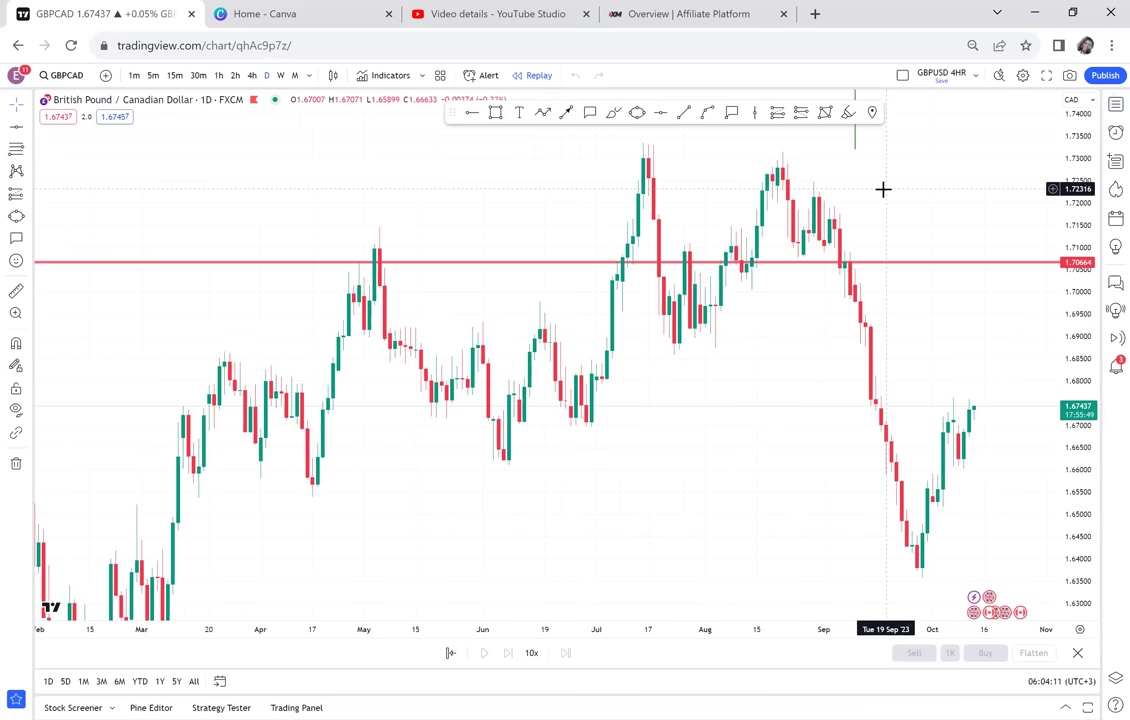
pyautogui.click(253, 77)
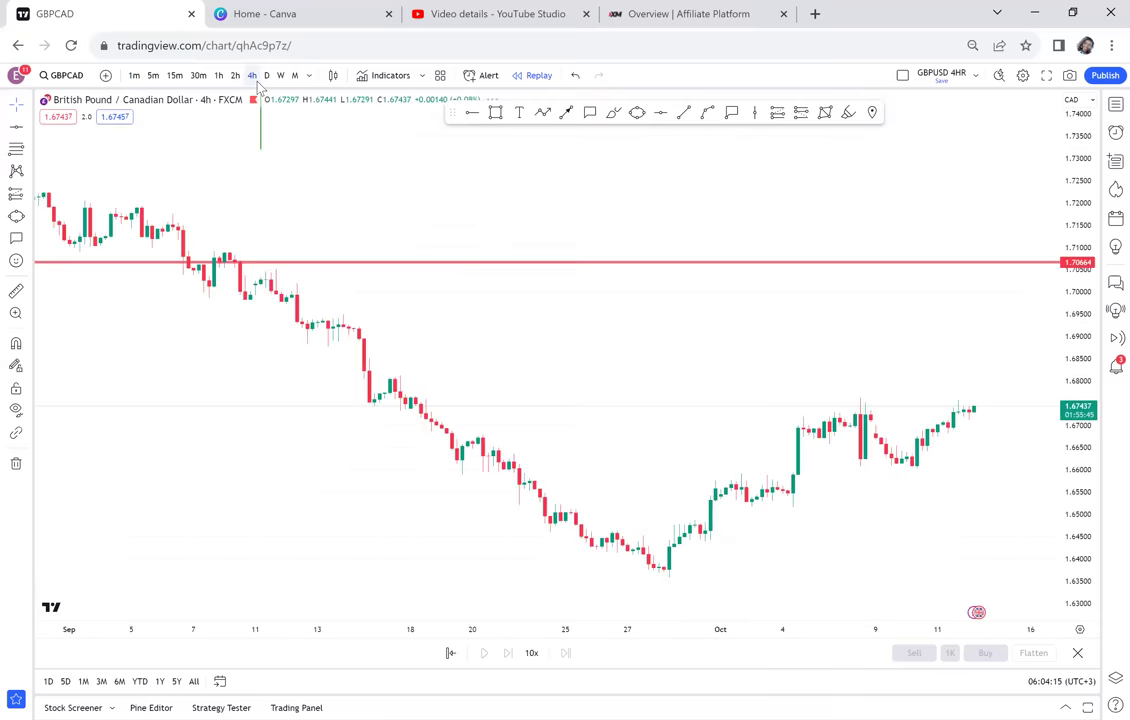
pyautogui.scroll(-3, 334, 336)
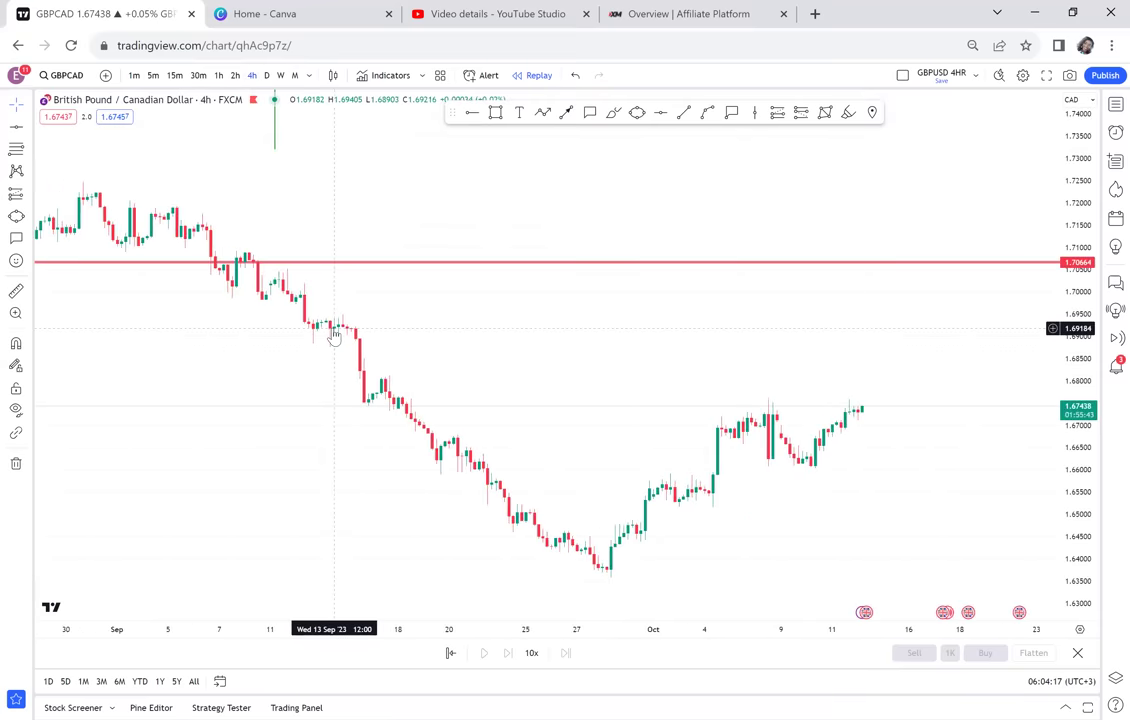
pyautogui.scroll(-3, 334, 336)
pyautogui.moveTo(252, 441); pyautogui.dragTo(494, 343)
pyautogui.scroll(-2, 494, 343)
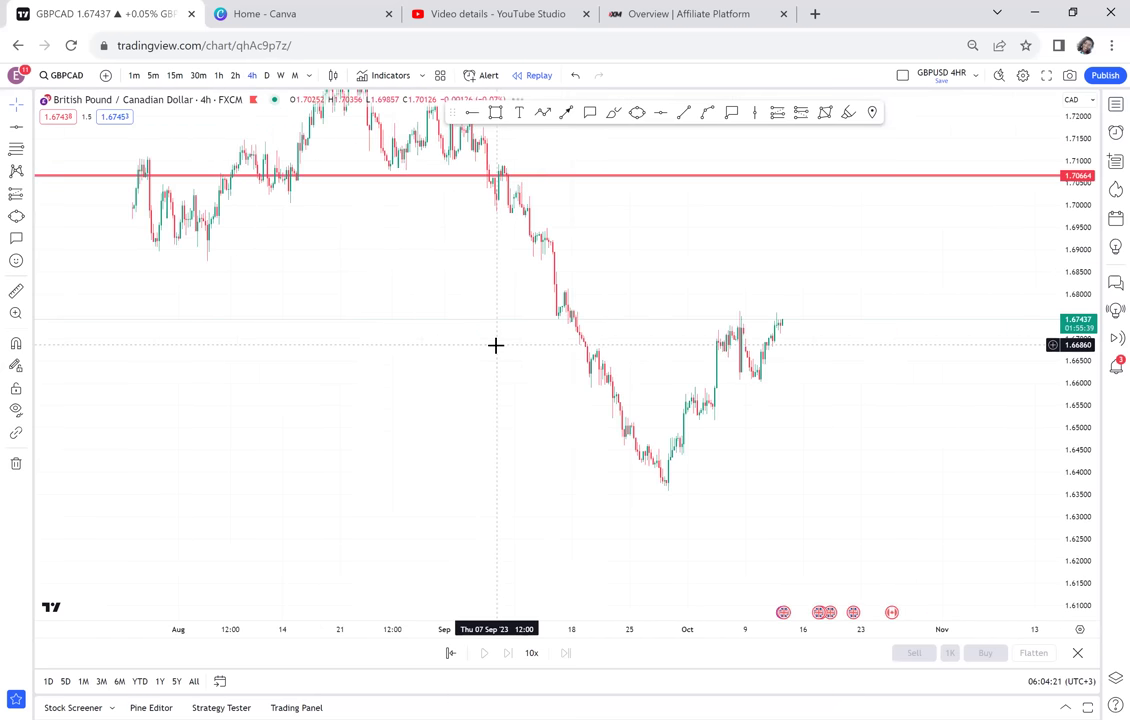
pyautogui.moveTo(390, 347); pyautogui.dragTo(637, 422)
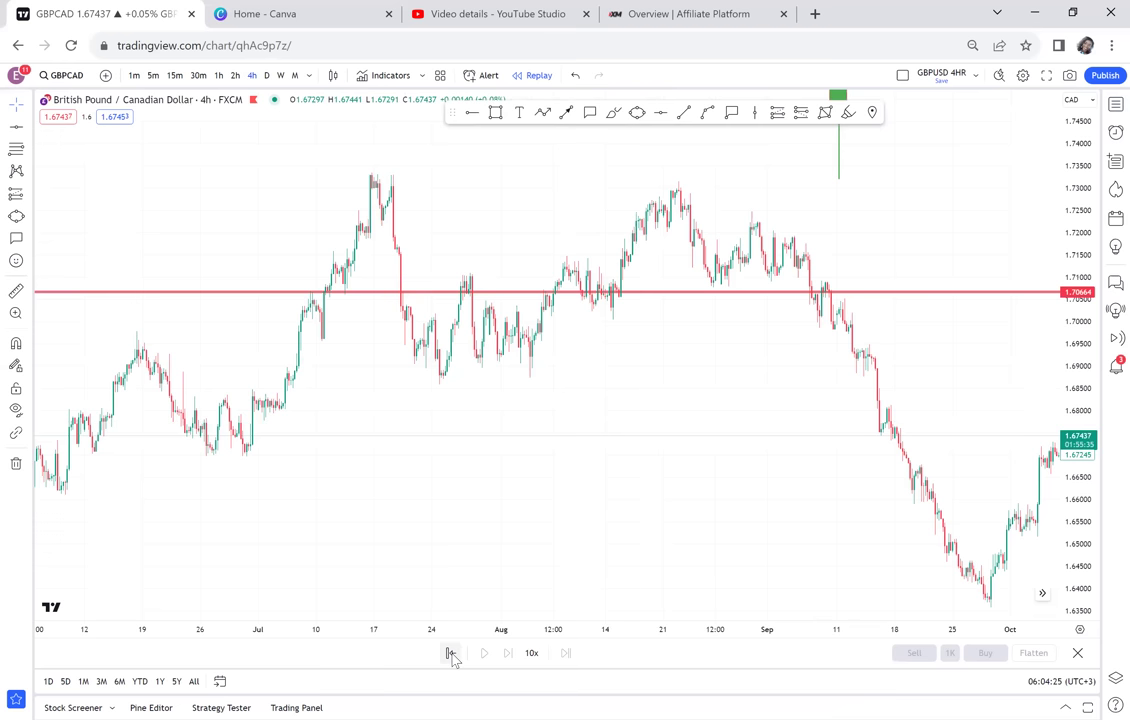
pyautogui.click(451, 655)
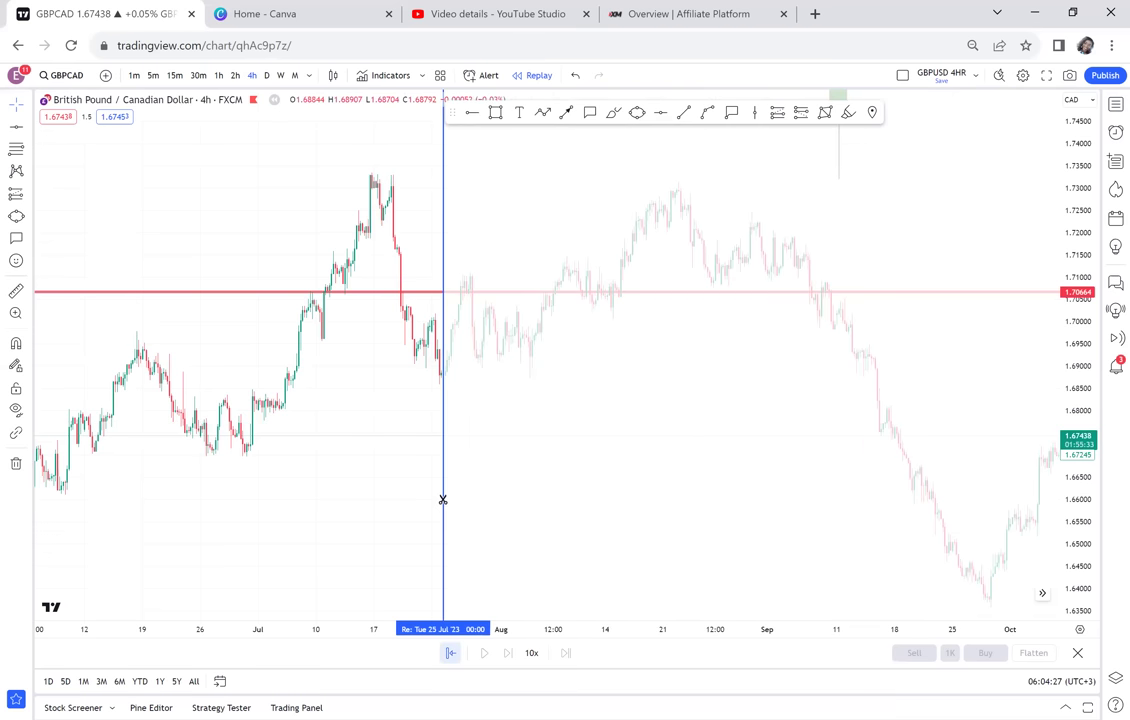
# Start the replay at 24 July 2023 and remove all 20 drawings
pyautogui.click(441, 500)
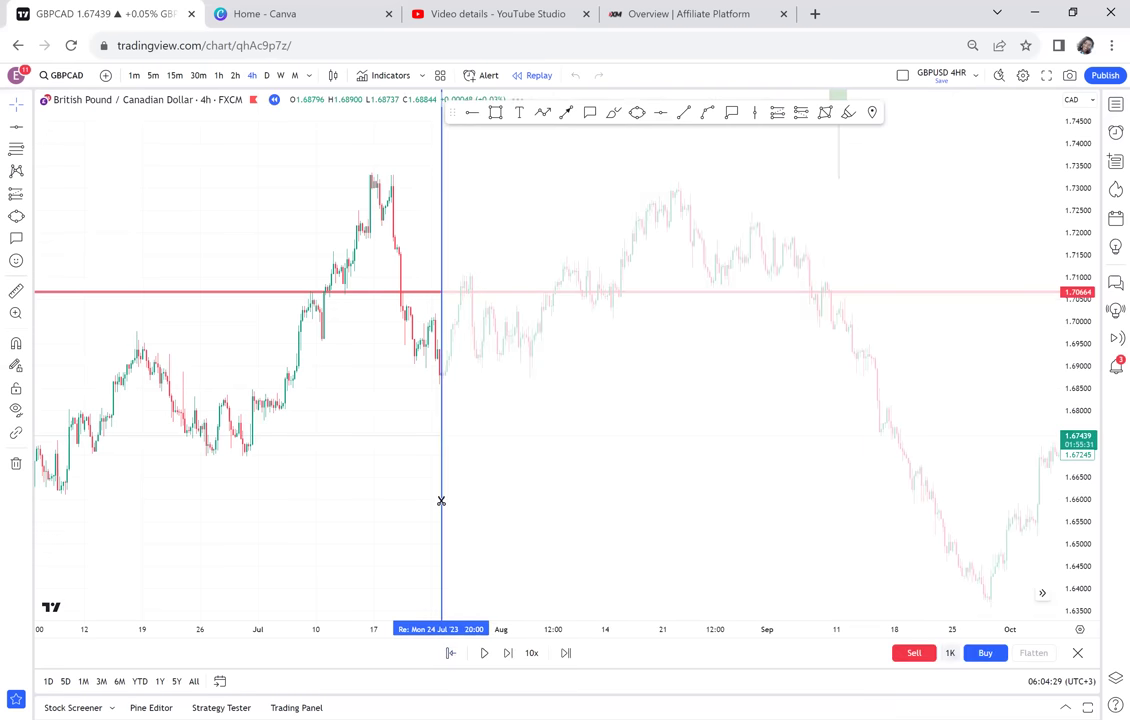
pyautogui.click(15, 465)
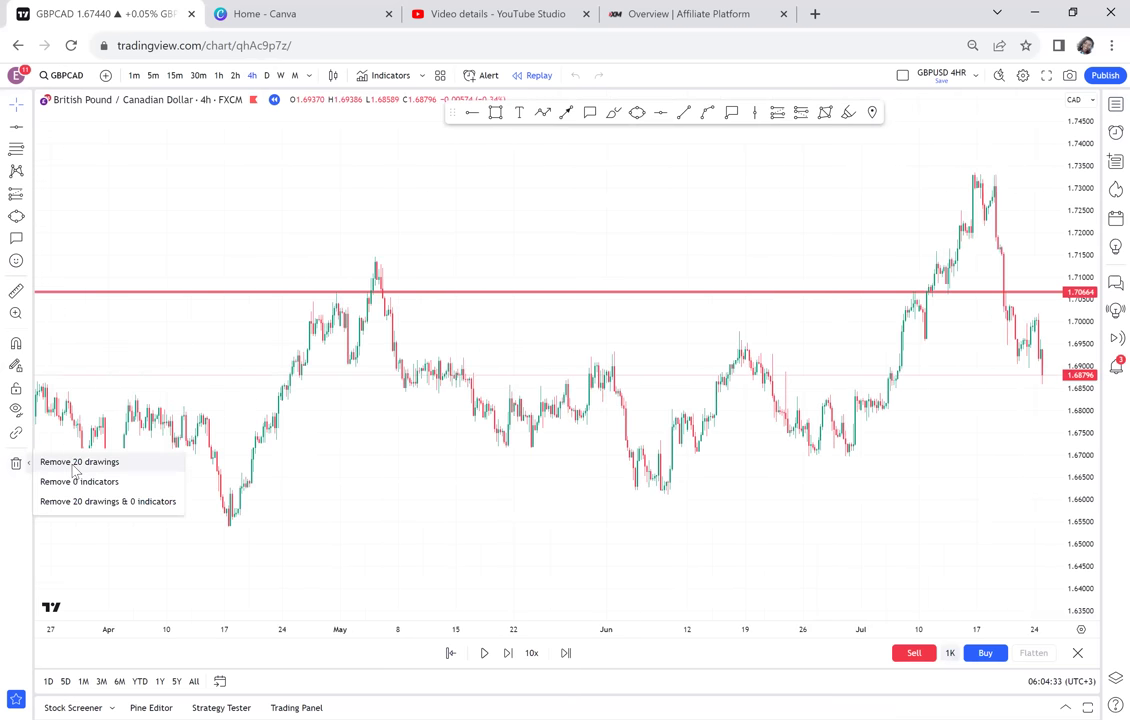
pyautogui.click(75, 466)
# Stretch the price scale for taller candles and pick the rectangle tool
pyautogui.hscroll(5, 450, 390)
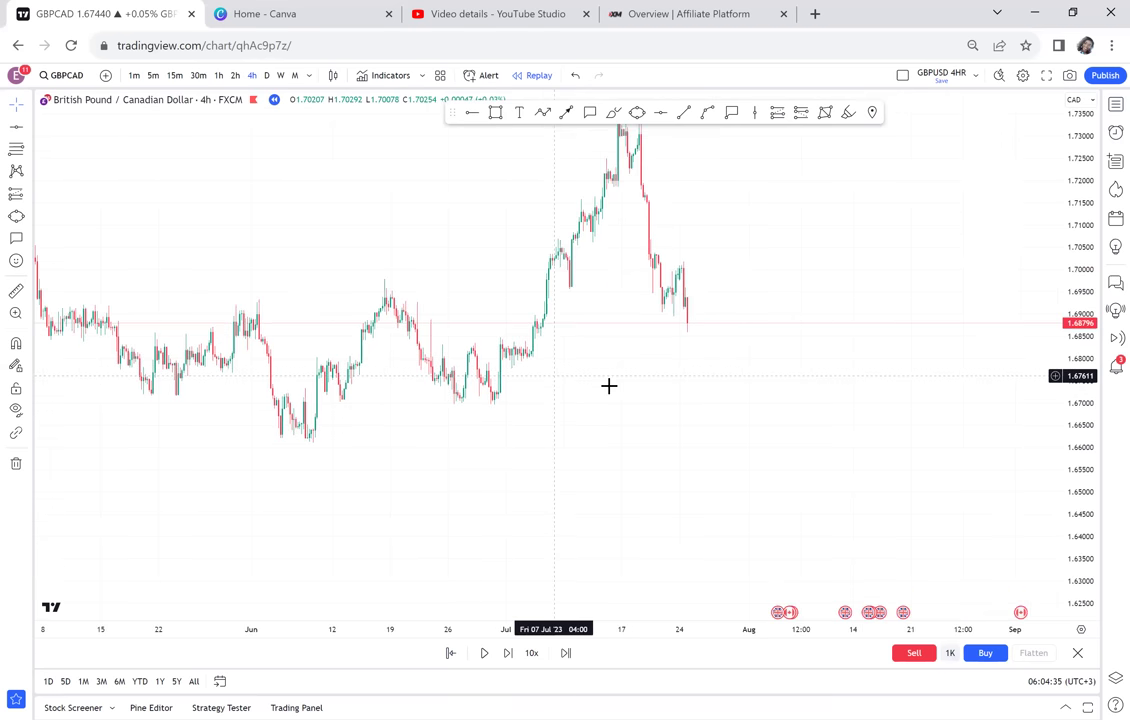
pyautogui.scroll(6, 609, 385)
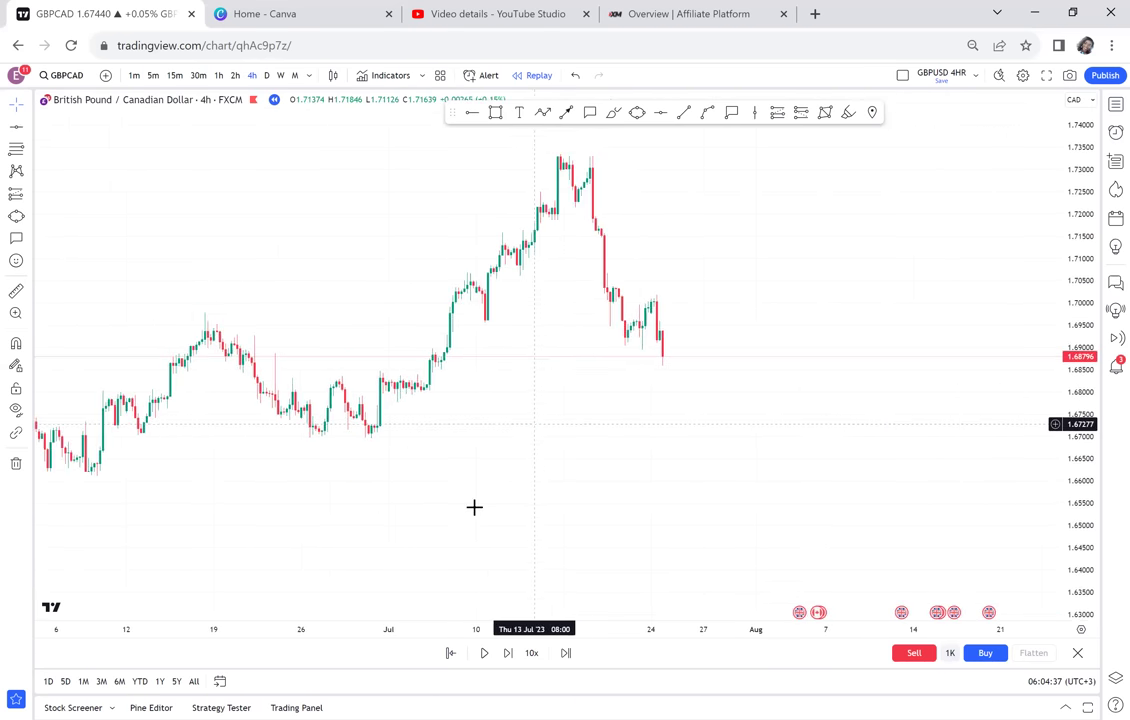
pyautogui.hscroll(3, 474, 507)
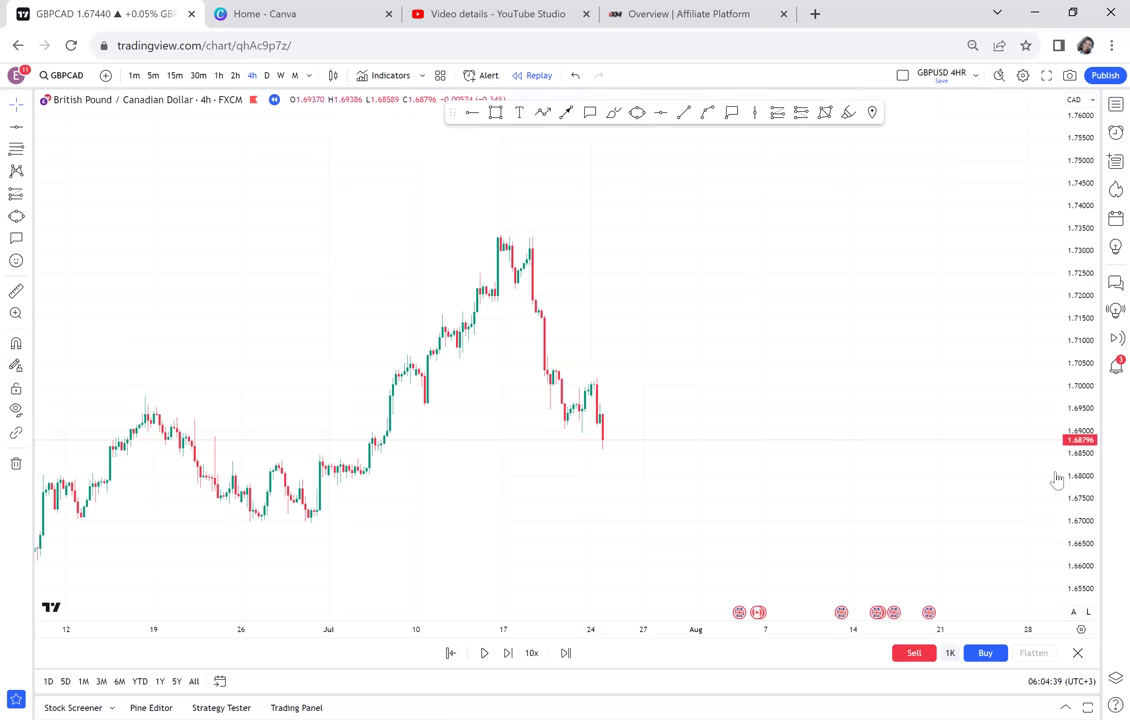
pyautogui.moveTo(1057, 481); pyautogui.dragTo(1042, 449)
pyautogui.scroll(2, 865, 450)
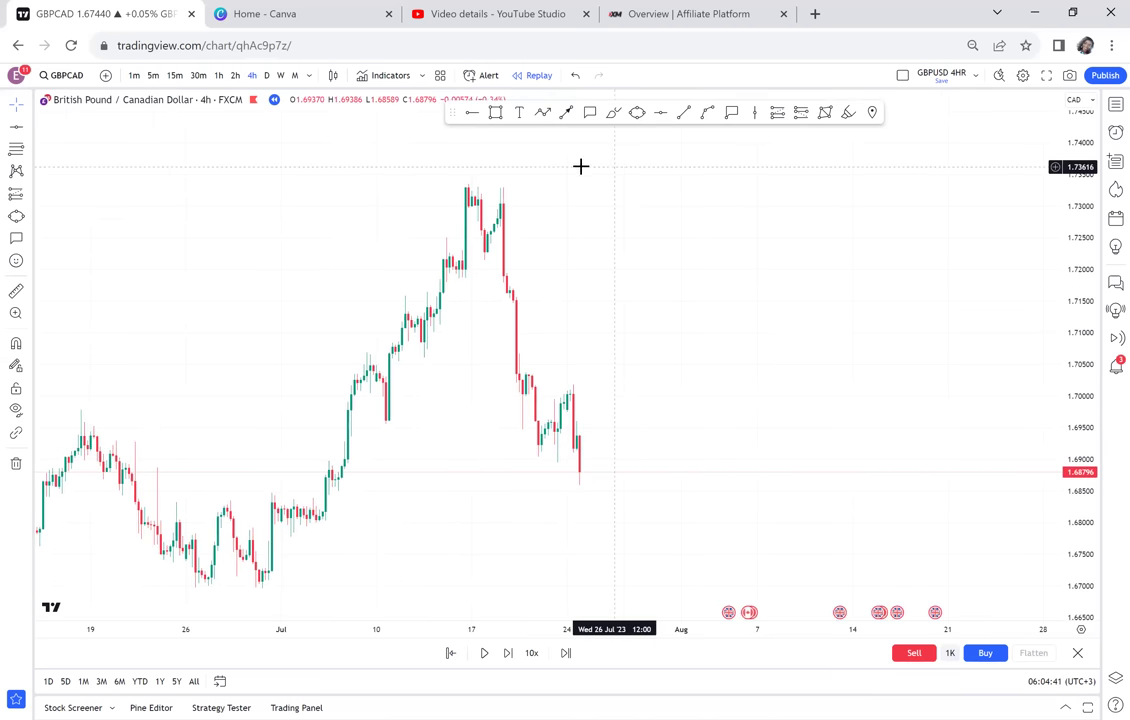
pyautogui.click(495, 113)
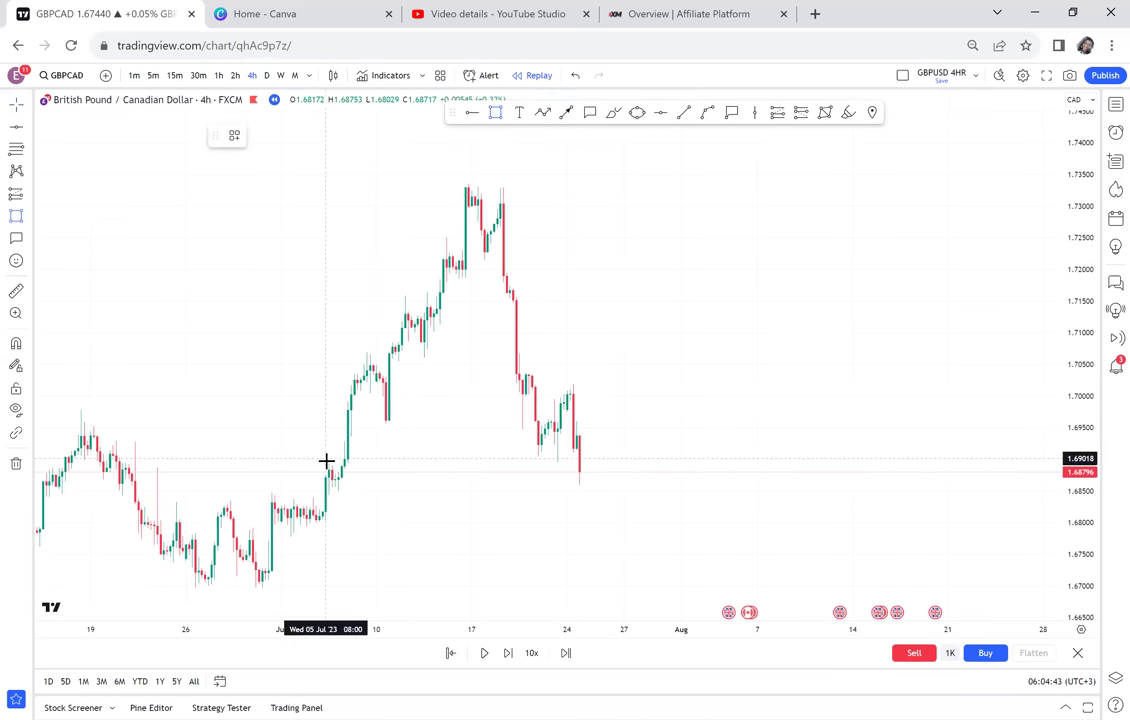
# Draw a grey zone at the early-July breakout level and extend its left edge
pyautogui.moveTo(326, 479); pyautogui.dragTo(674, 490)
pyautogui.click(736, 432)
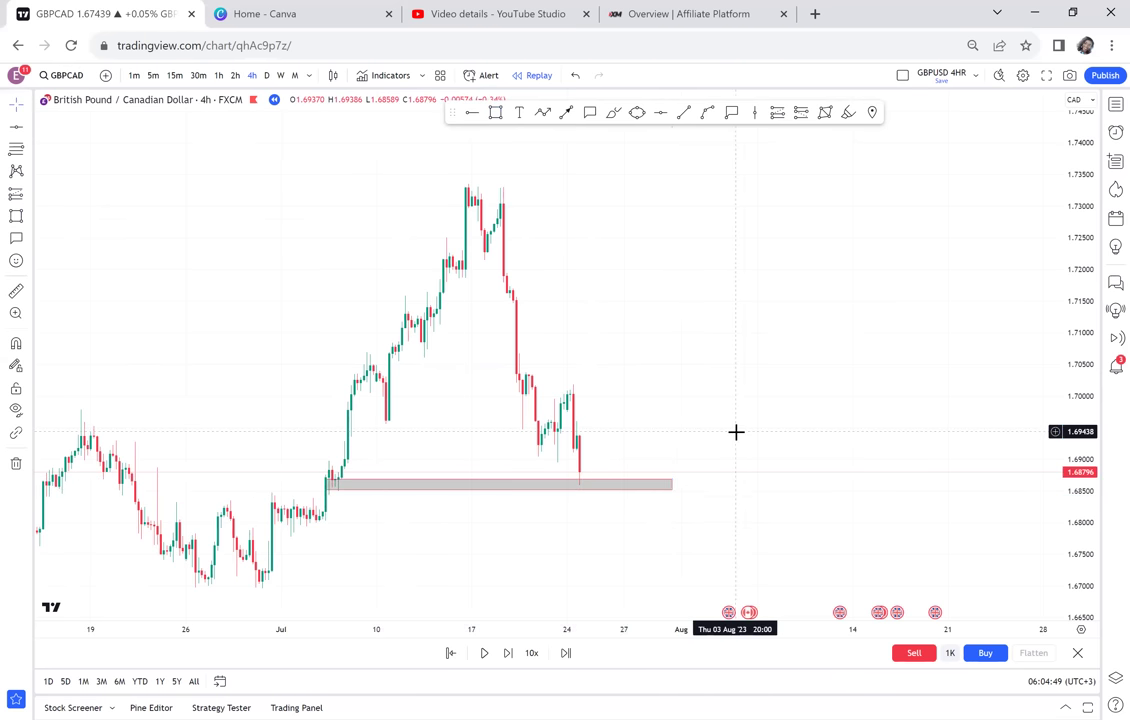
pyautogui.click(322, 484)
pyautogui.moveTo(326, 485); pyautogui.dragTo(307, 480)
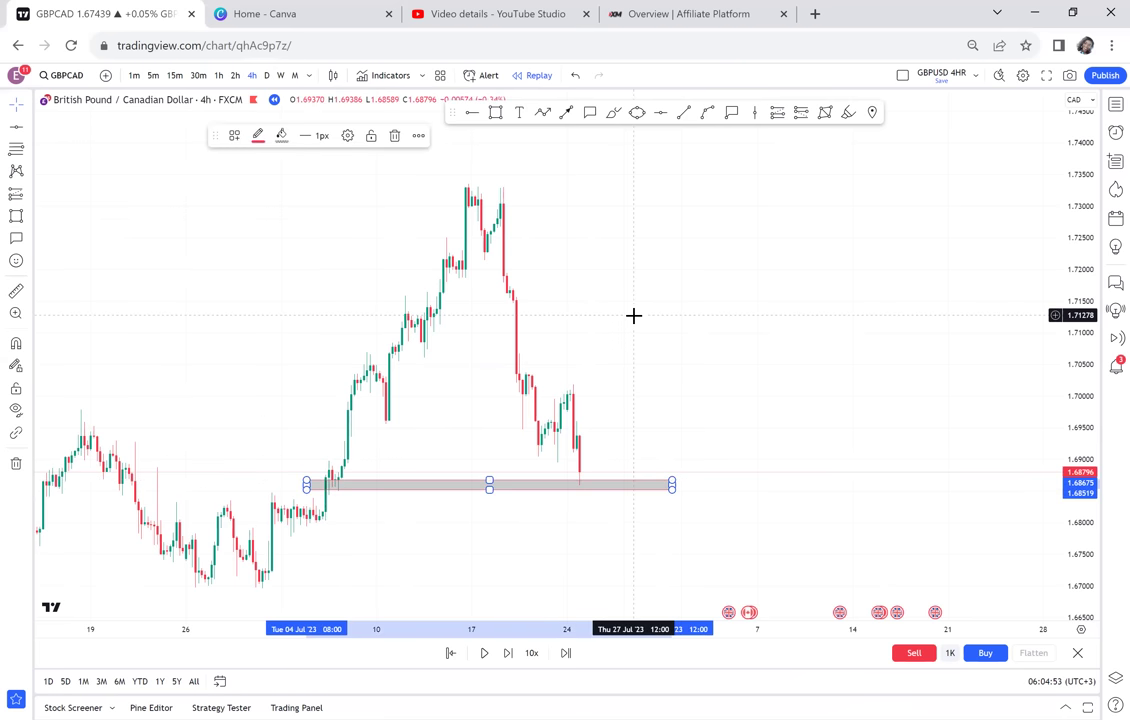
# Add green levels at the July high and 1.70945, measuring from the zone to the high
pyautogui.click(659, 114)
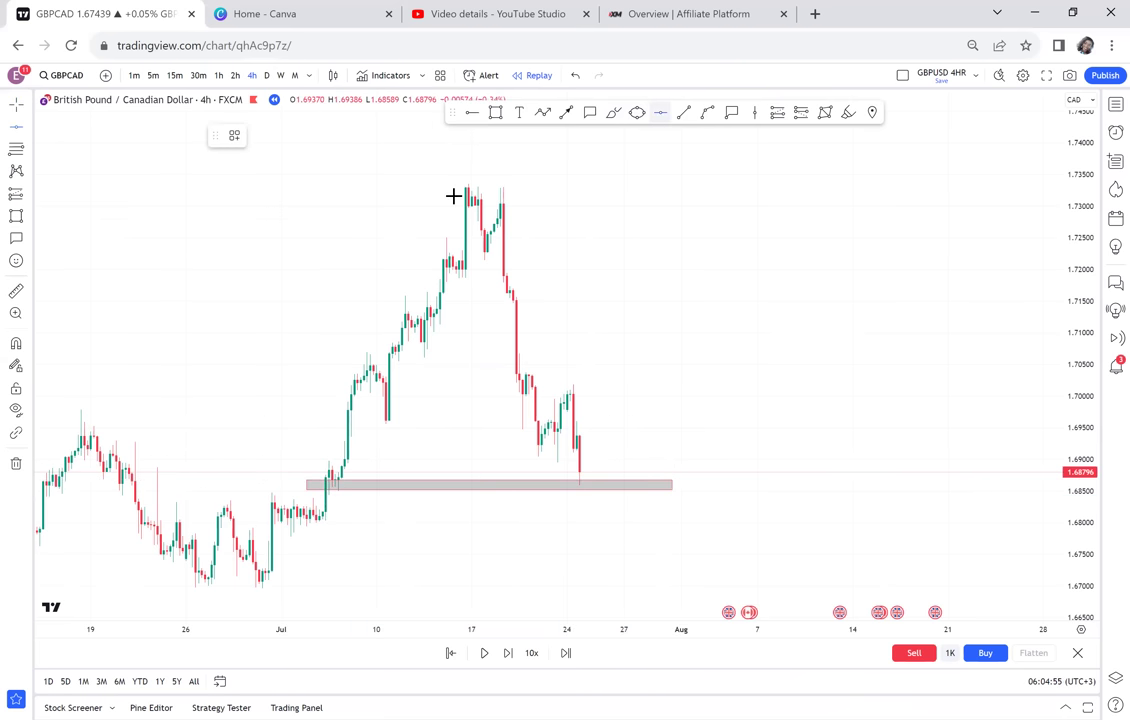
pyautogui.click(405, 184)
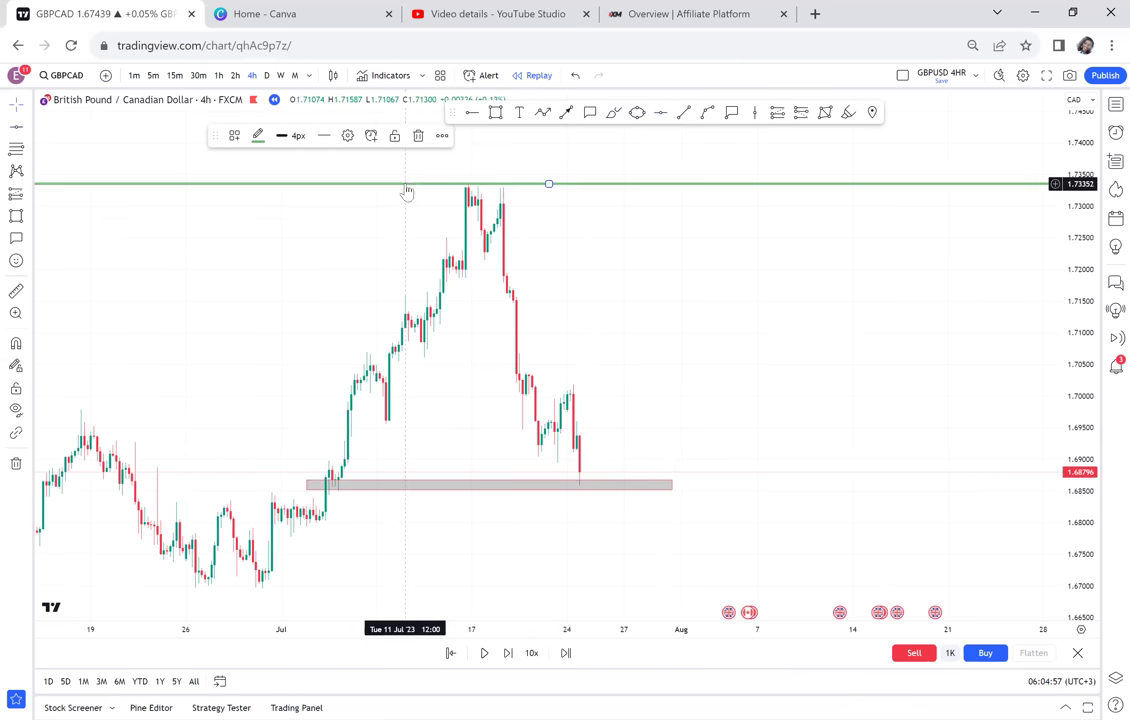
pyautogui.click(16, 292)
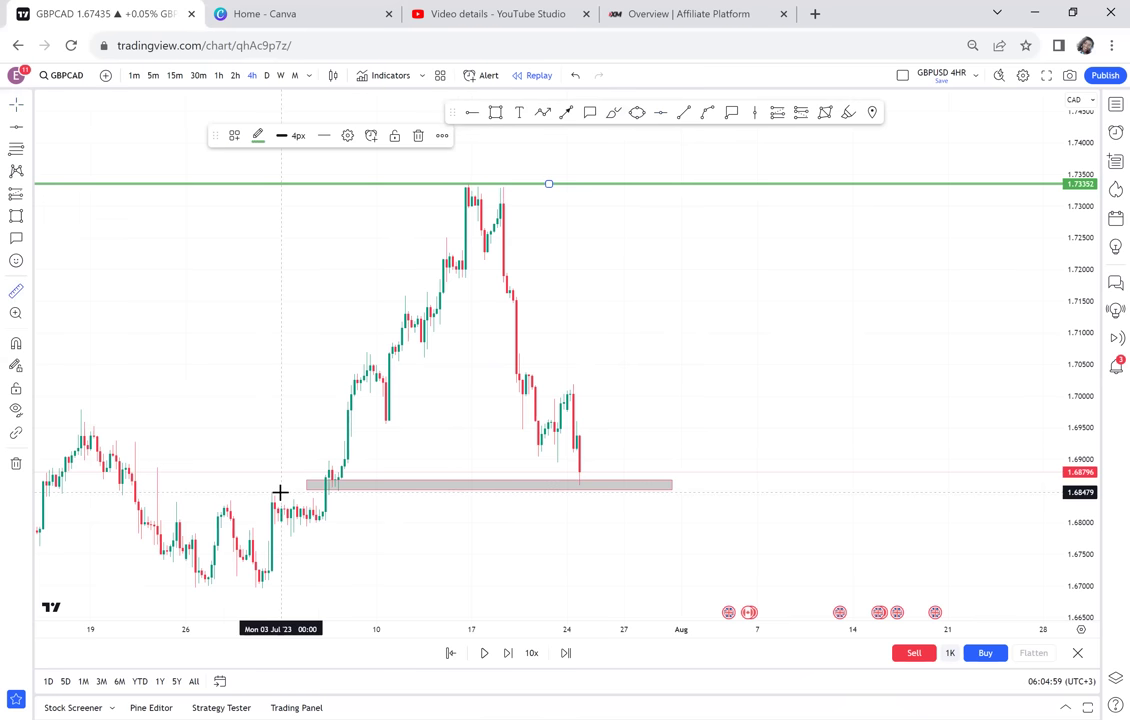
pyautogui.click(316, 487)
pyautogui.click(596, 344)
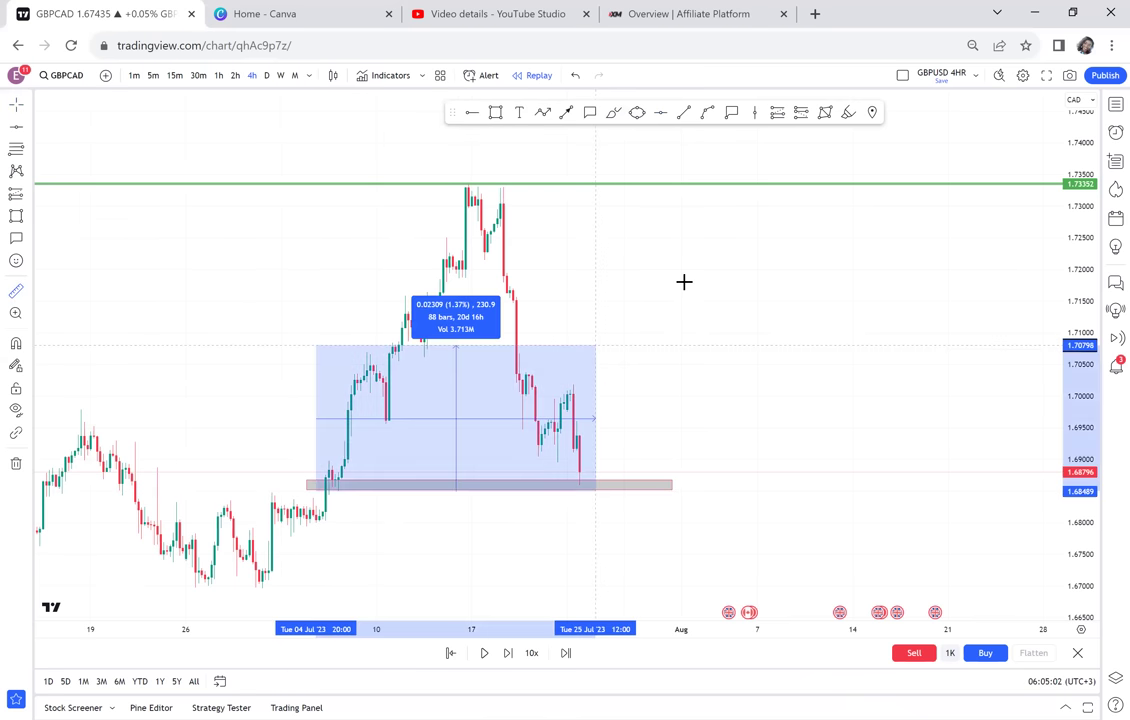
pyautogui.click(789, 185)
pyautogui.click(660, 112)
pyautogui.click(548, 337)
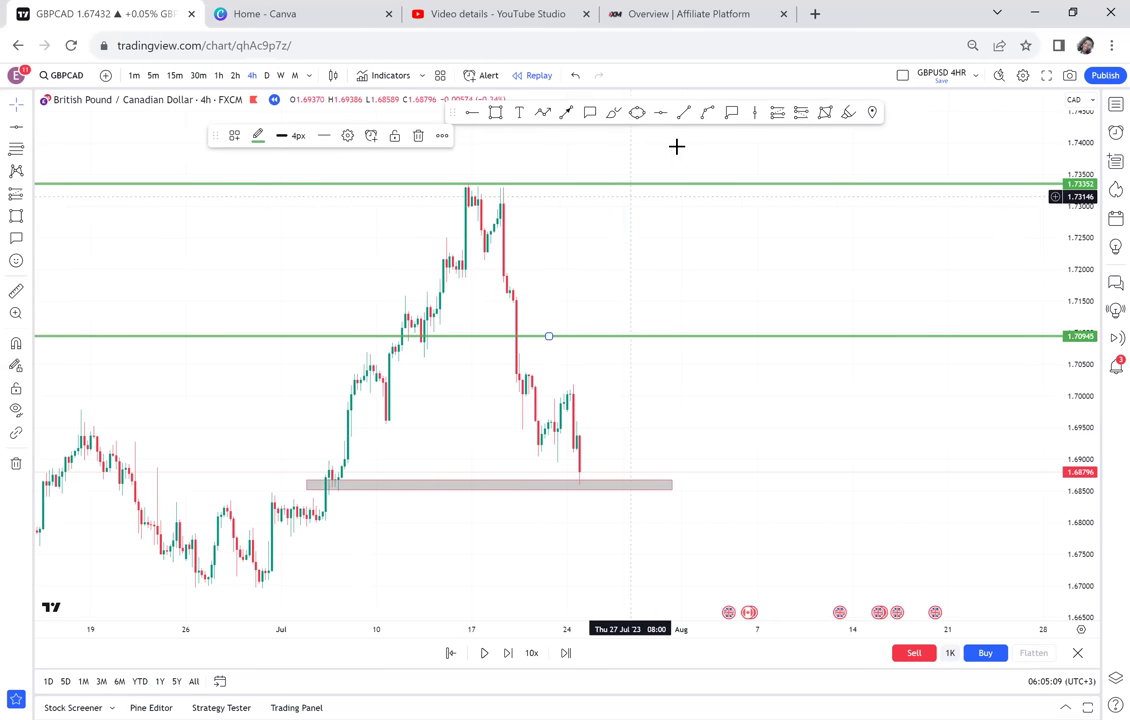
# Circle two zone touches near 1.686 with yellow ellipses, then switch to daily candles
pyautogui.click(641, 116)
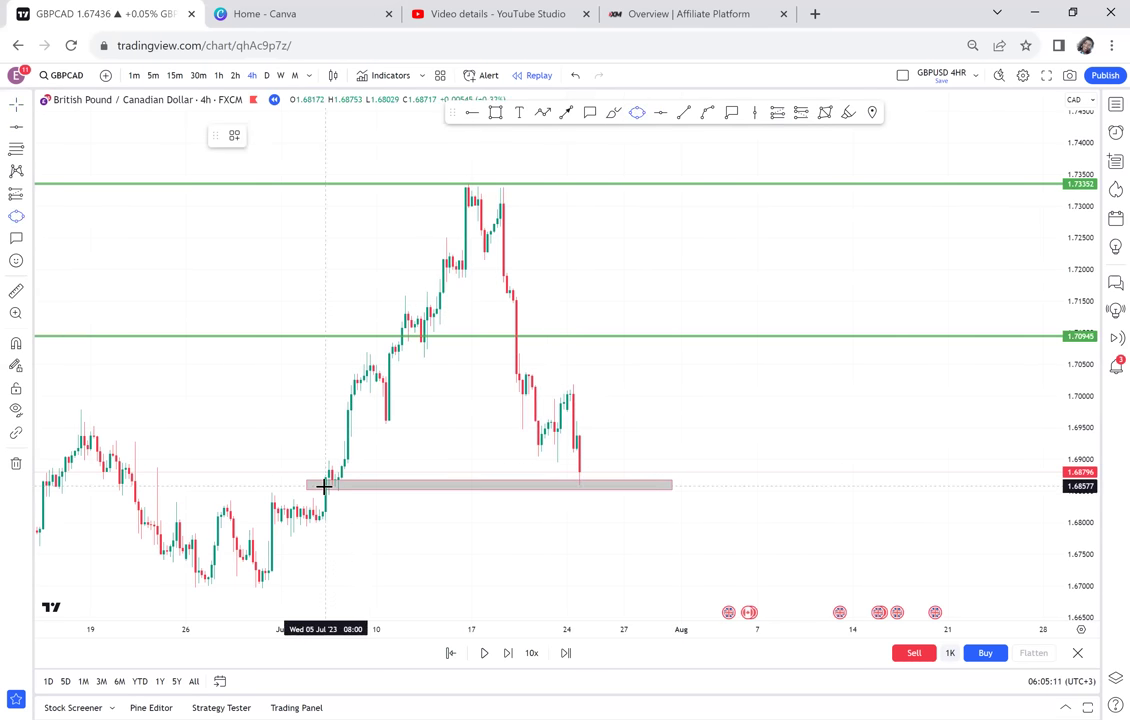
pyautogui.moveTo(323, 486)
pyautogui.mouseDown()
pyautogui.moveTo(338, 469)
pyautogui.moveTo(358, 486)
pyautogui.mouseUp()
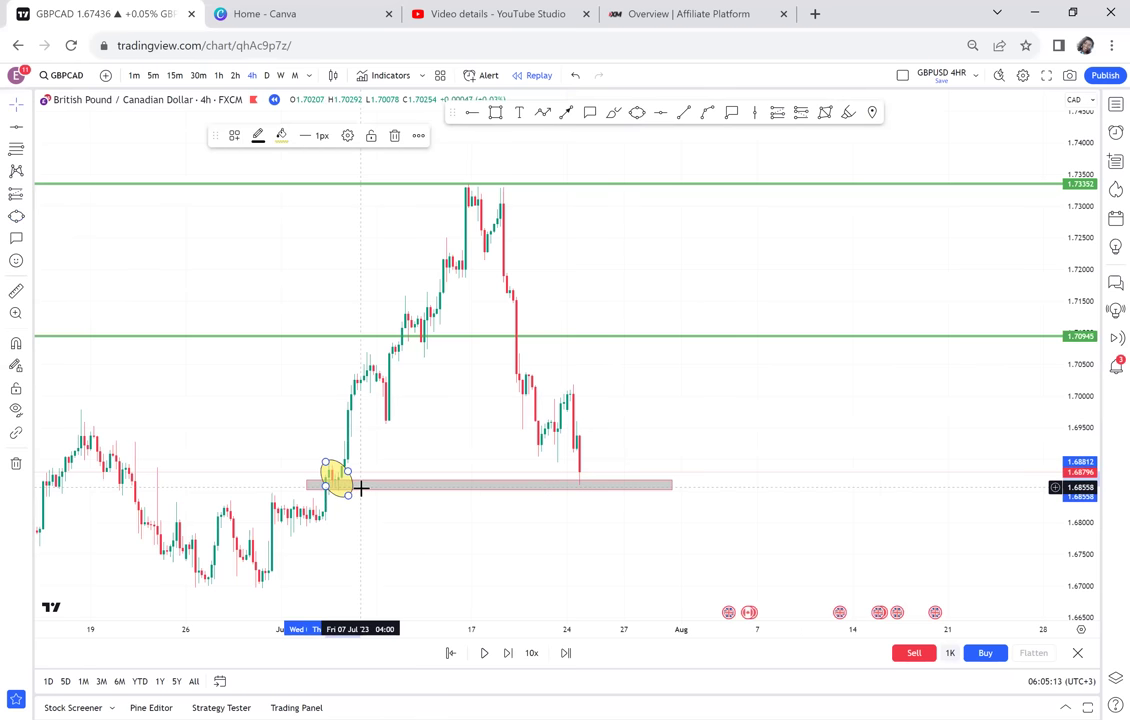
pyautogui.click(640, 116)
pyautogui.moveTo(564, 483); pyautogui.dragTo(600, 480)
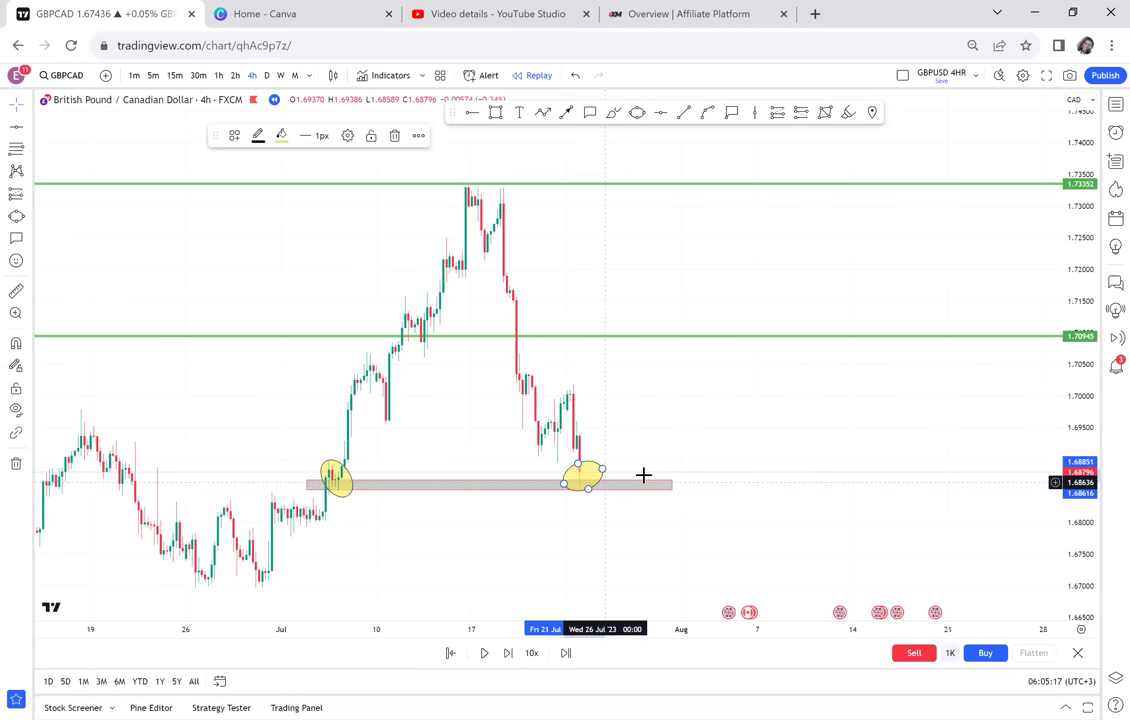
pyautogui.click(268, 76)
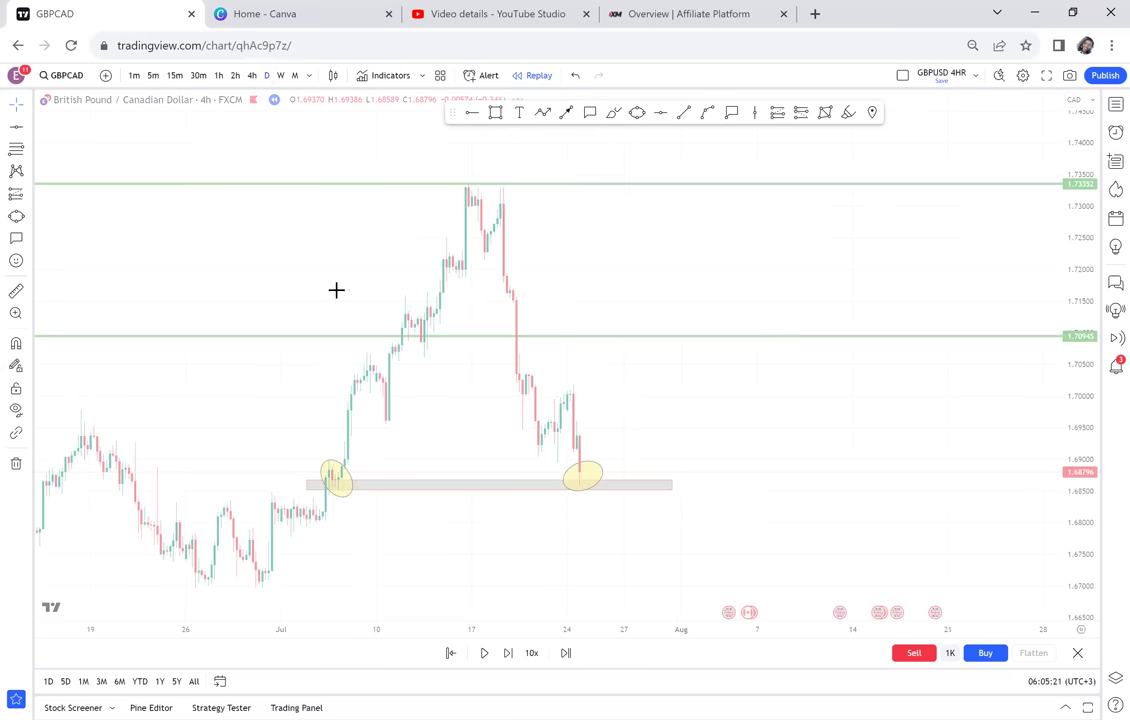
# Label the right yellow ellipse with a 'CRB' callout and re-centre the enlarged chart
pyautogui.scroll(4, 679, 428)
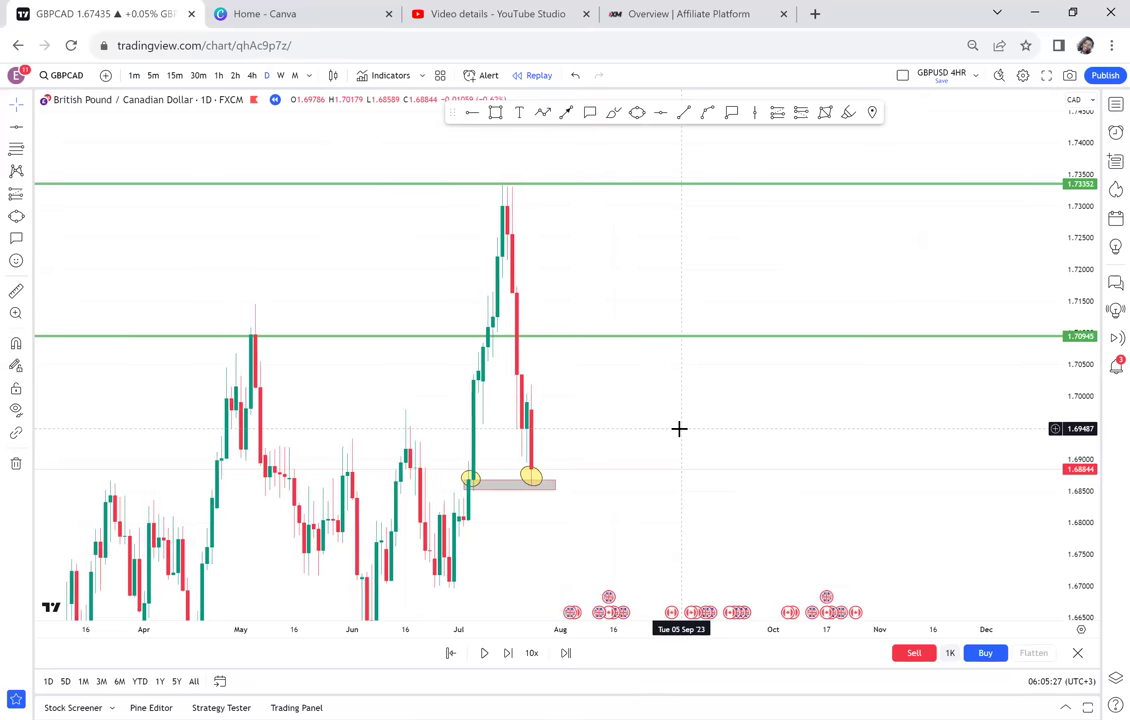
pyautogui.moveTo(679, 428); pyautogui.dragTo(746, 391)
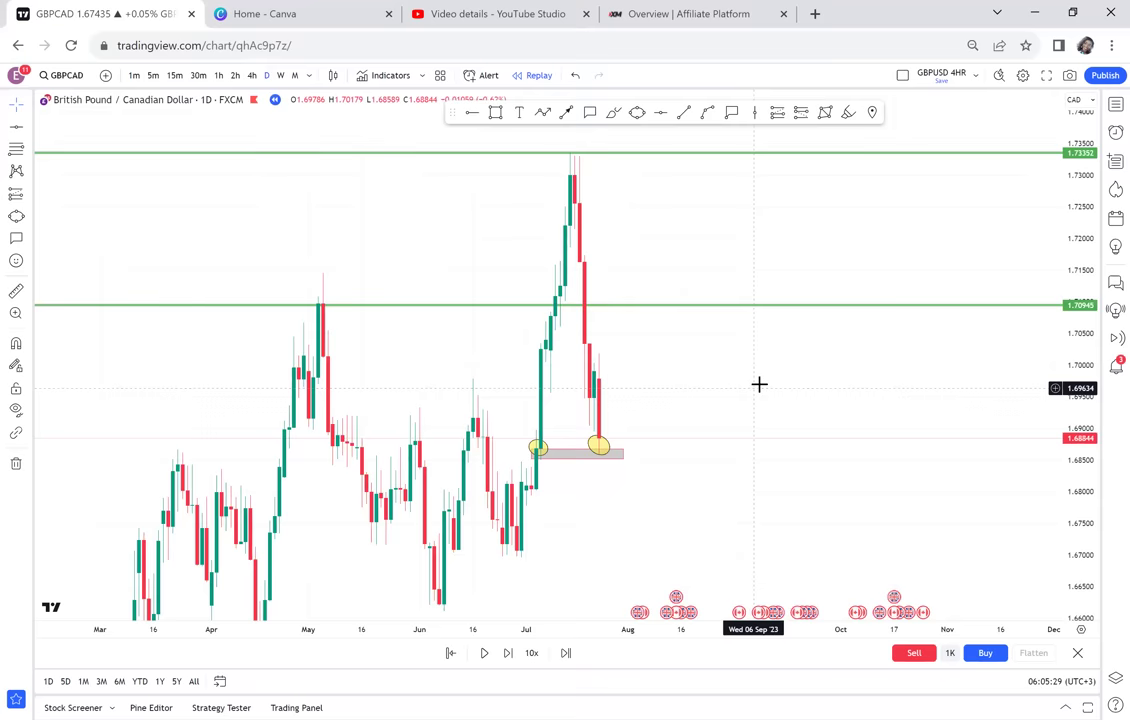
pyautogui.scroll(2, 750, 394)
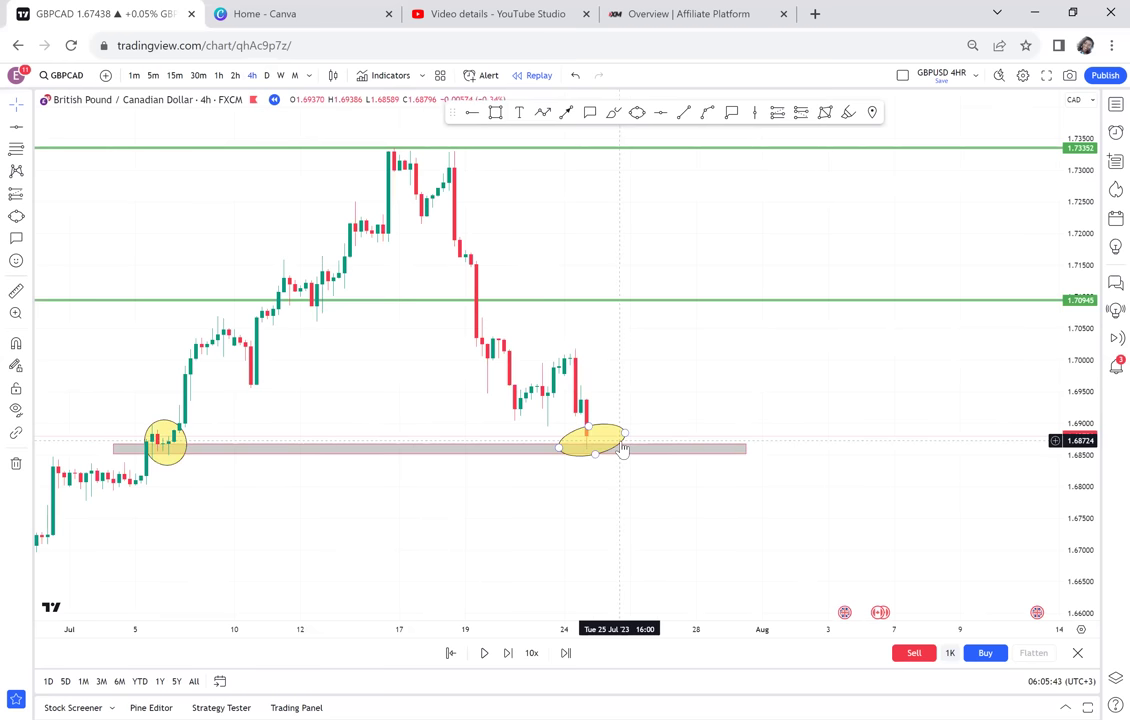
pyautogui.click(589, 112)
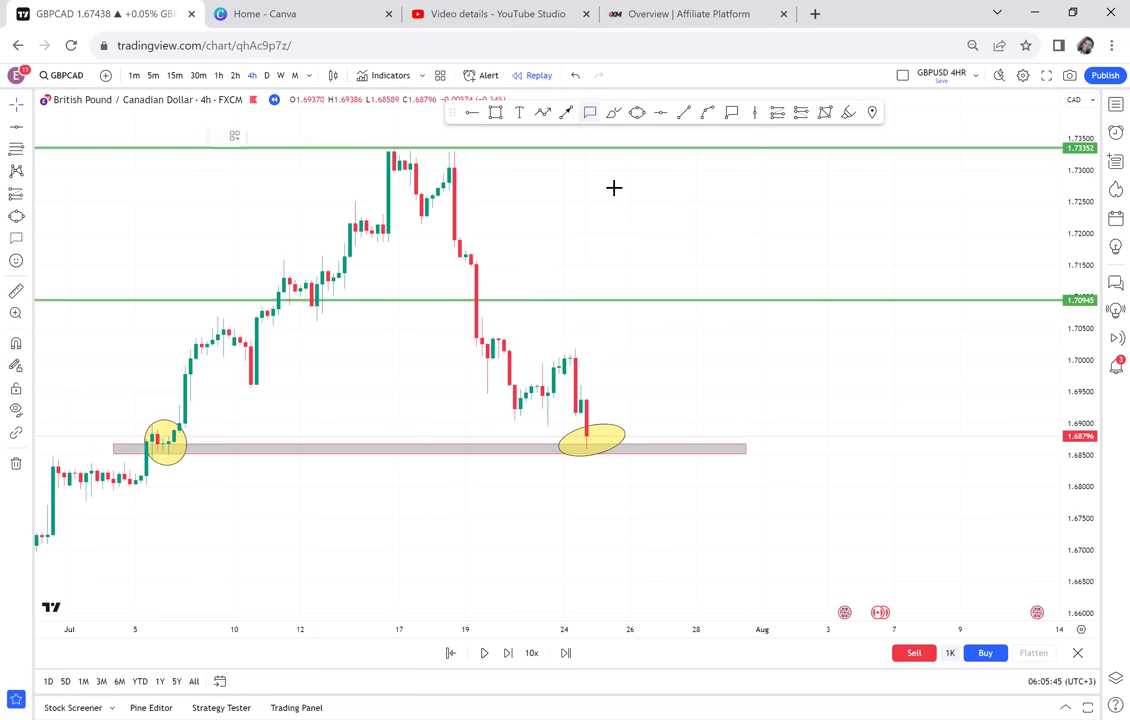
pyautogui.click(608, 431)
pyautogui.click(658, 393)
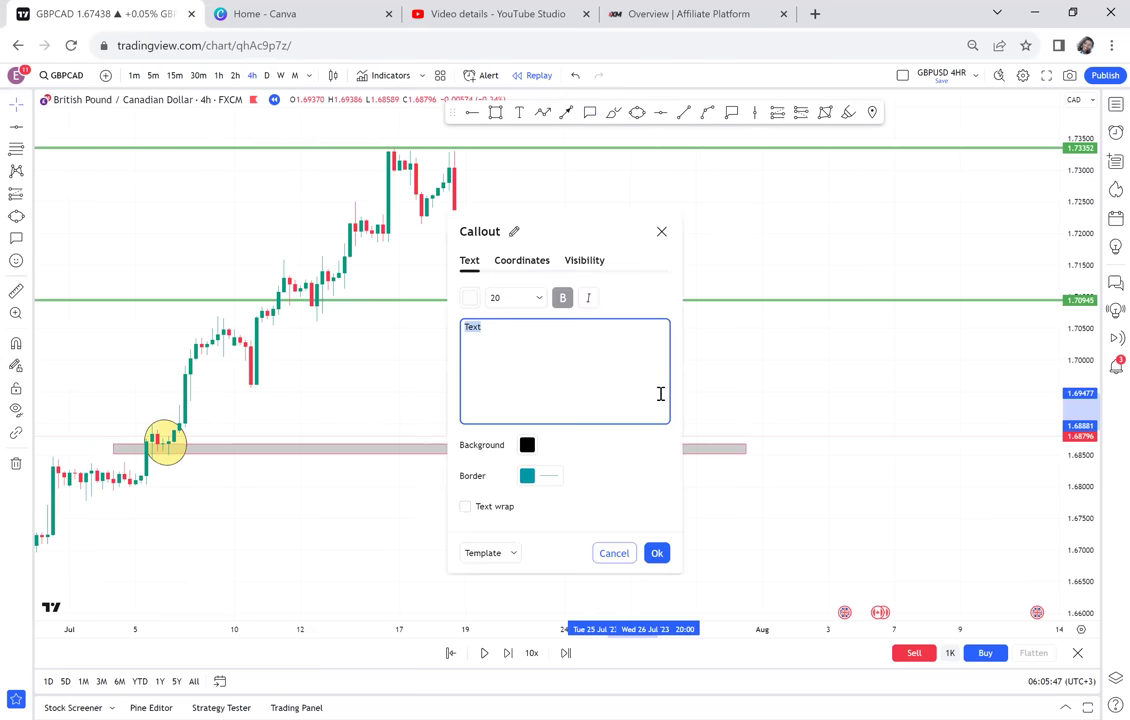
pyautogui.click(782, 375)
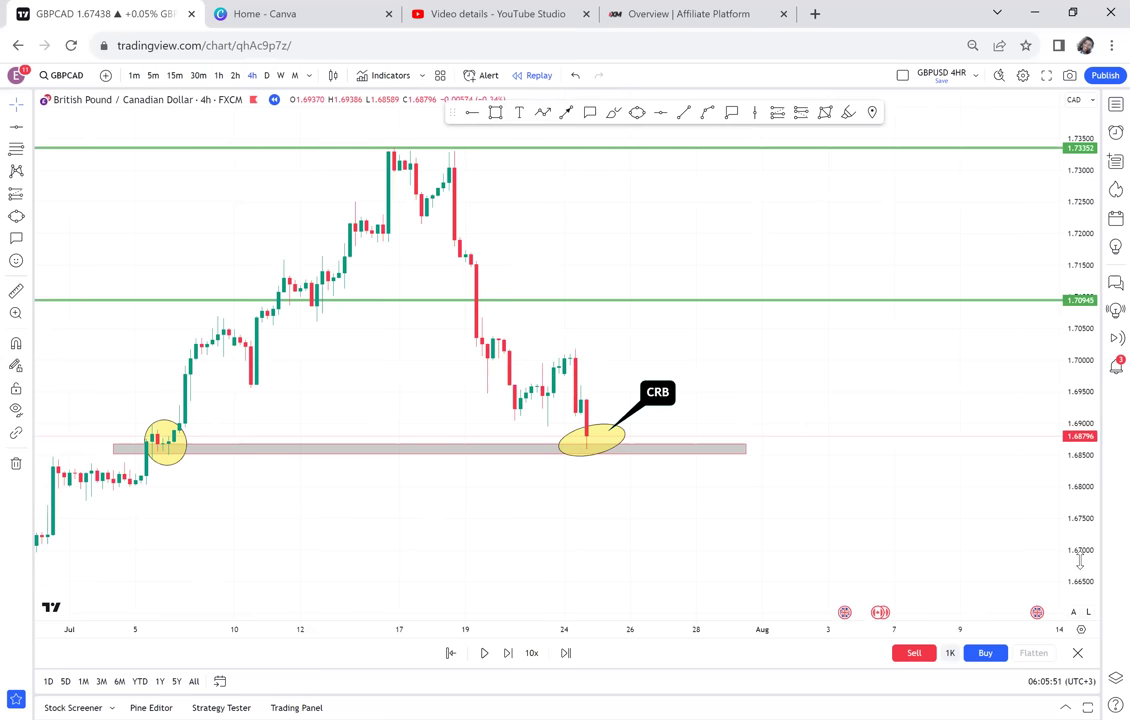
pyautogui.moveTo(1071, 528); pyautogui.dragTo(1071, 450)
pyautogui.moveTo(761, 395); pyautogui.dragTo(709, 360)
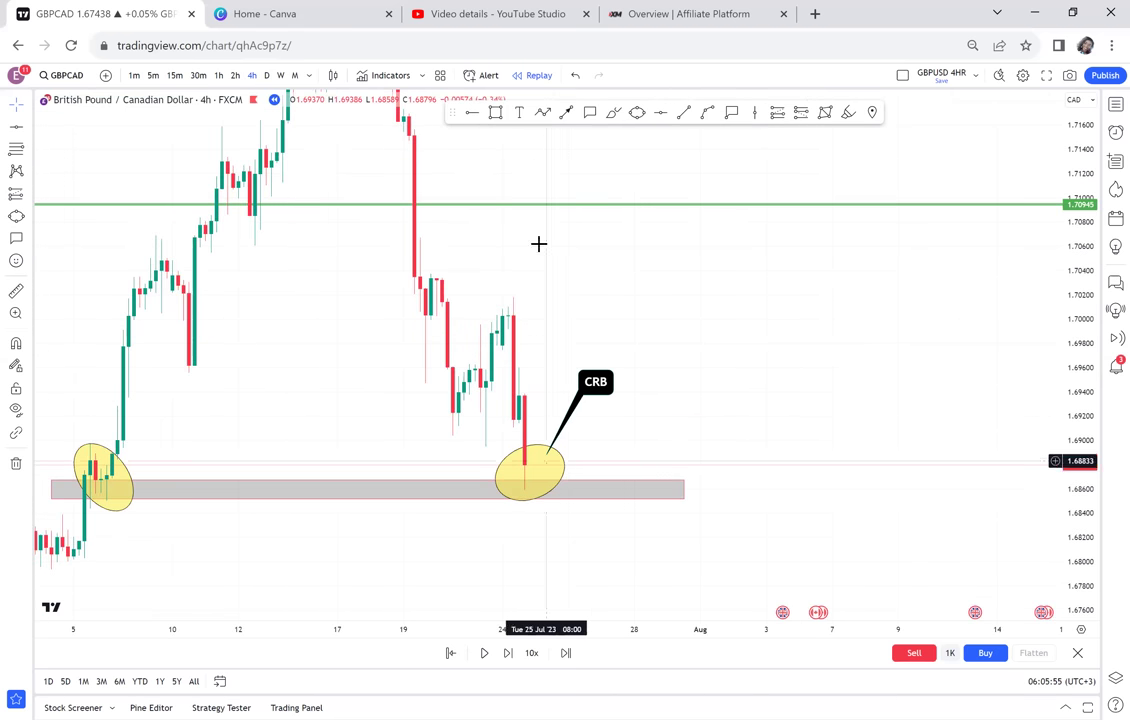
# Draw a horizontal ray at 1.69599 and move the CRB label below the grey zone
pyautogui.click(470, 112)
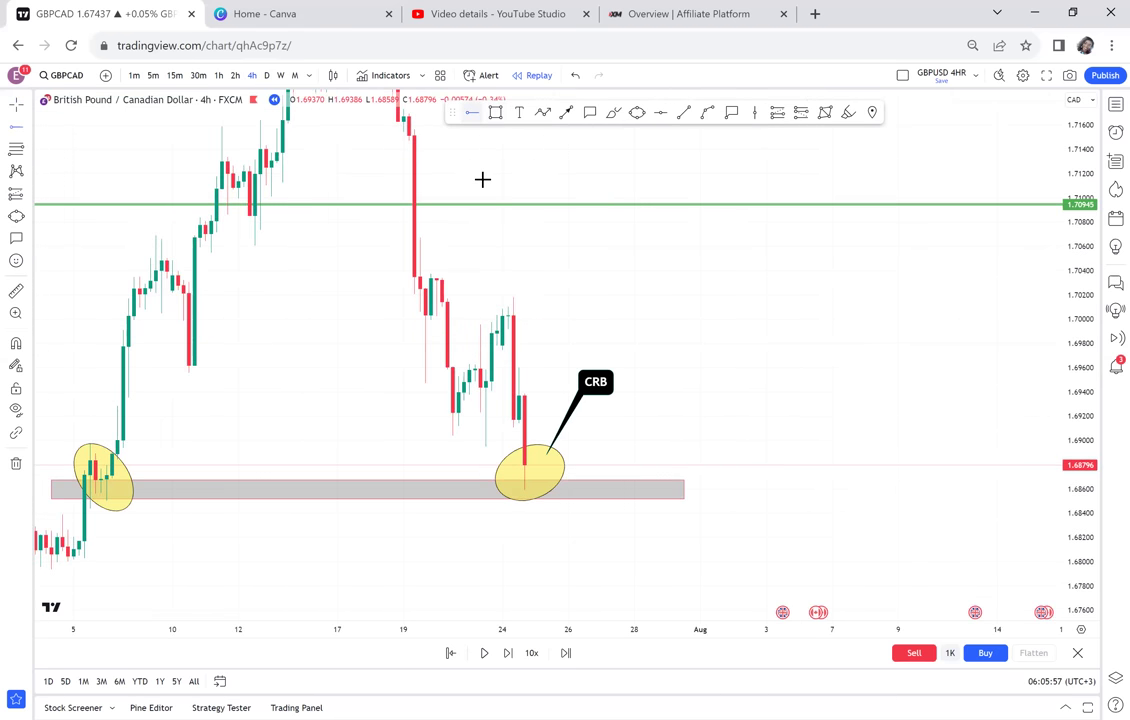
pyautogui.click(465, 367)
pyautogui.click(600, 397)
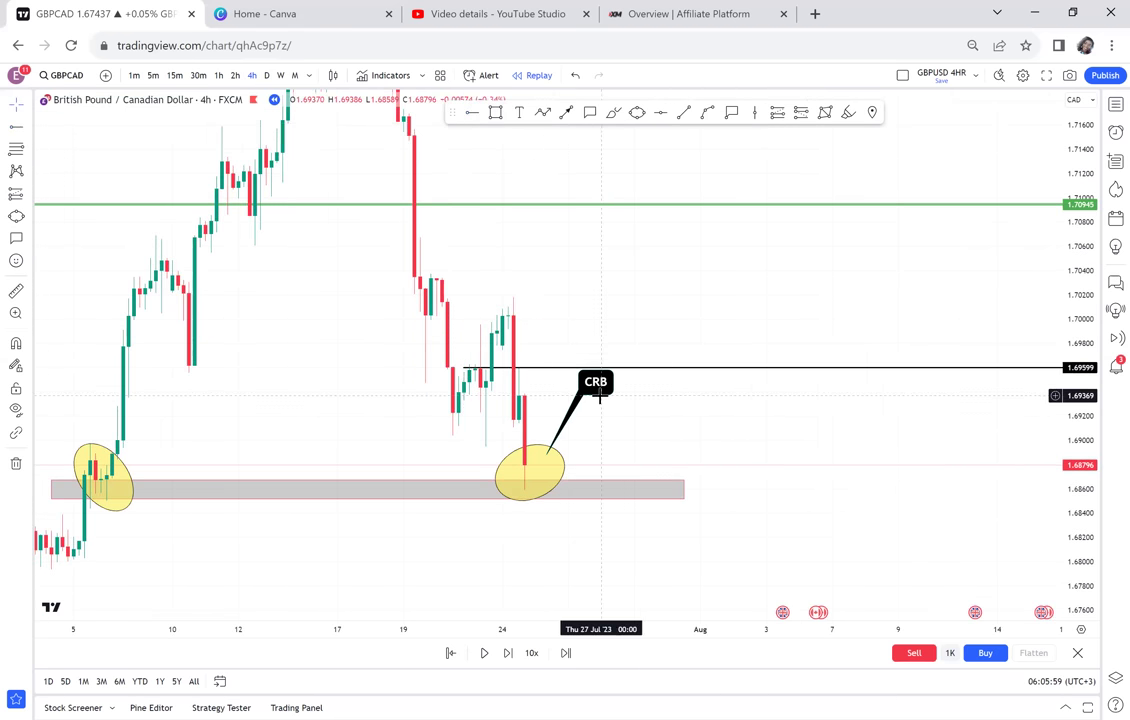
pyautogui.moveTo(605, 398); pyautogui.dragTo(682, 562)
# Delete the latest yellow ellipse and advance the replay three candles
pyautogui.click(562, 485)
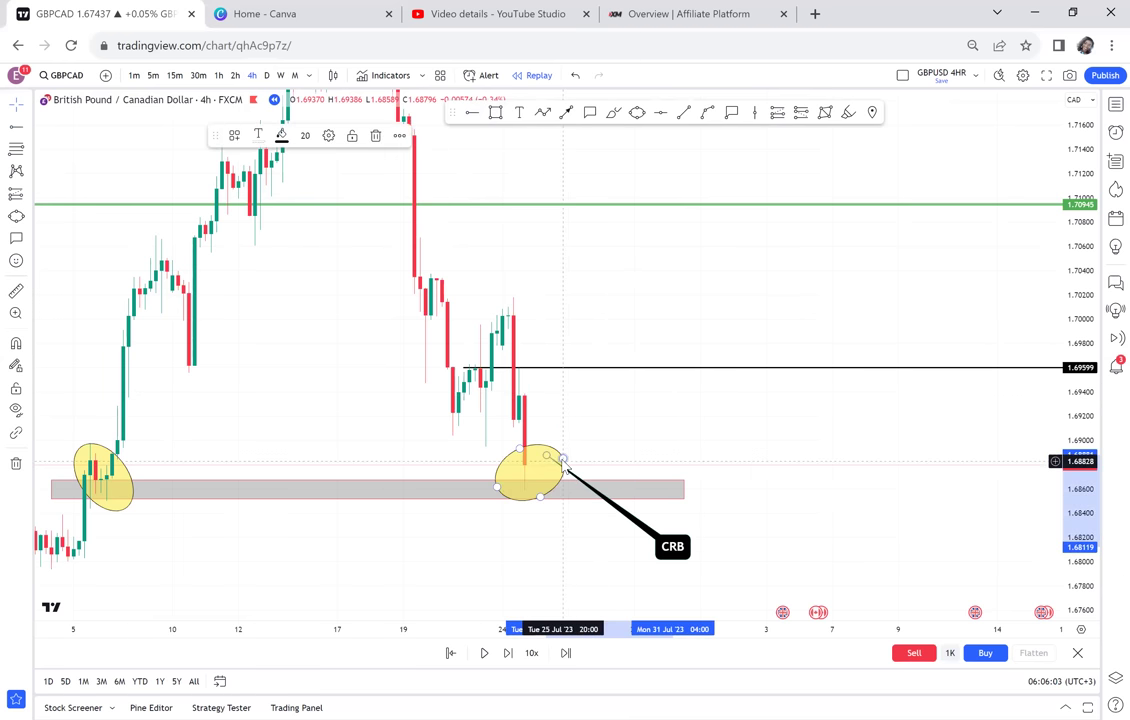
pyautogui.click(563, 462)
pyautogui.press('Delete')
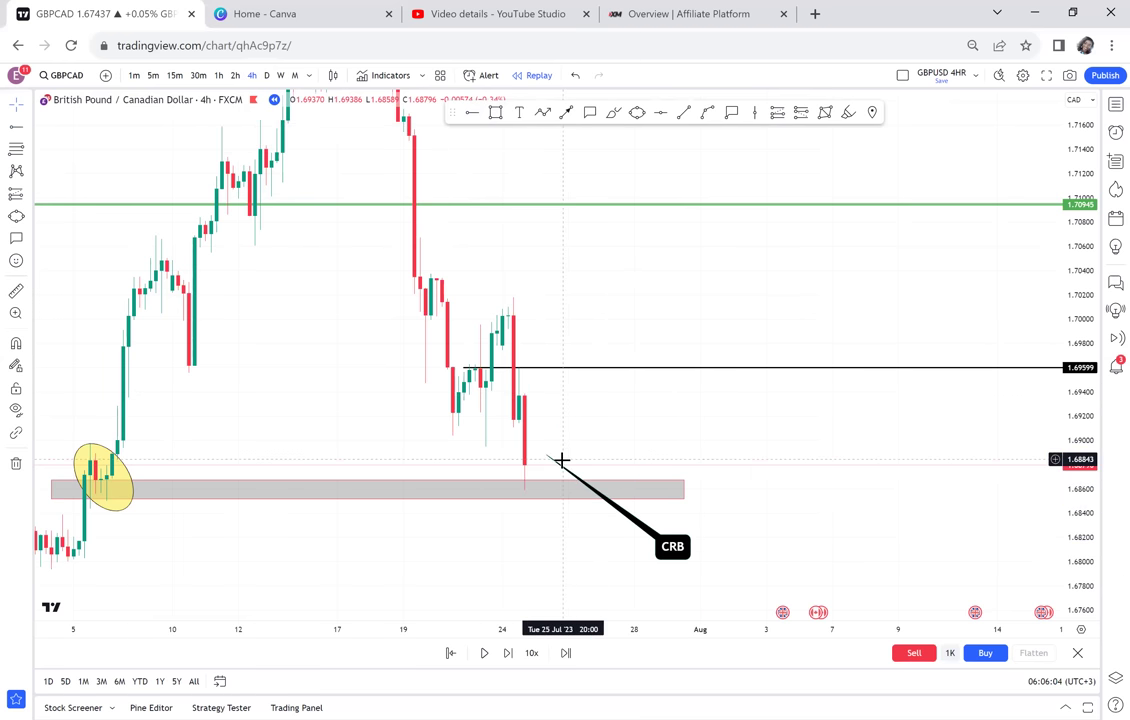
pyautogui.click(508, 660)
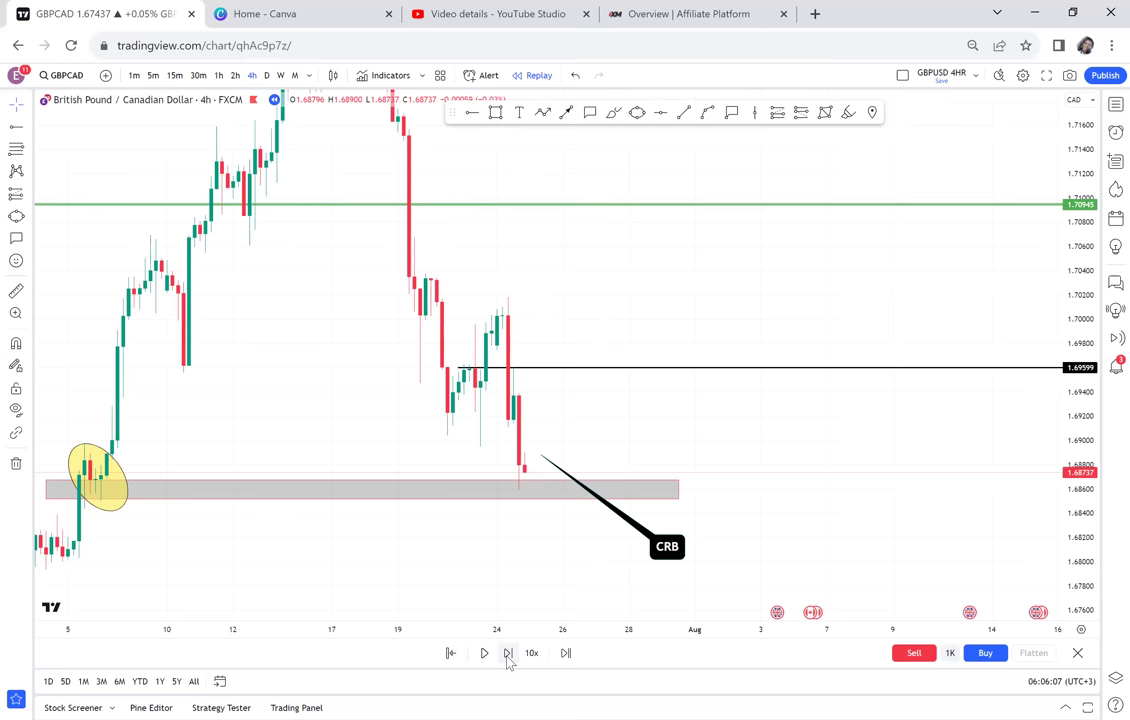
pyautogui.click(508, 660)
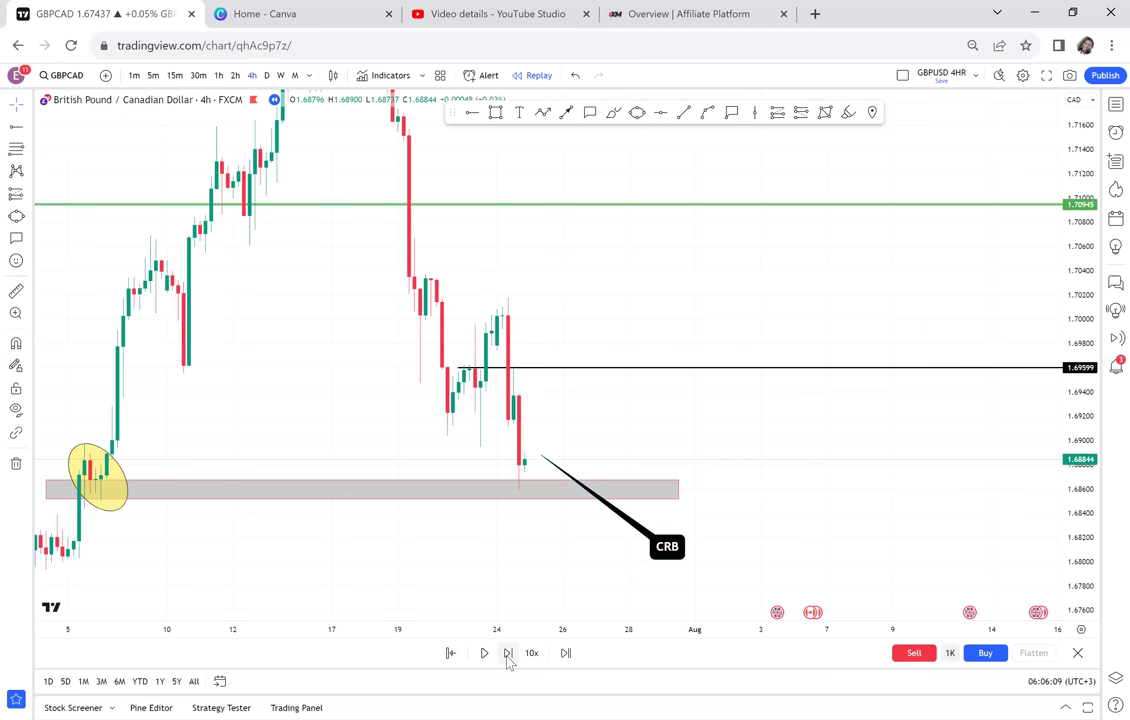
pyautogui.click(508, 660)
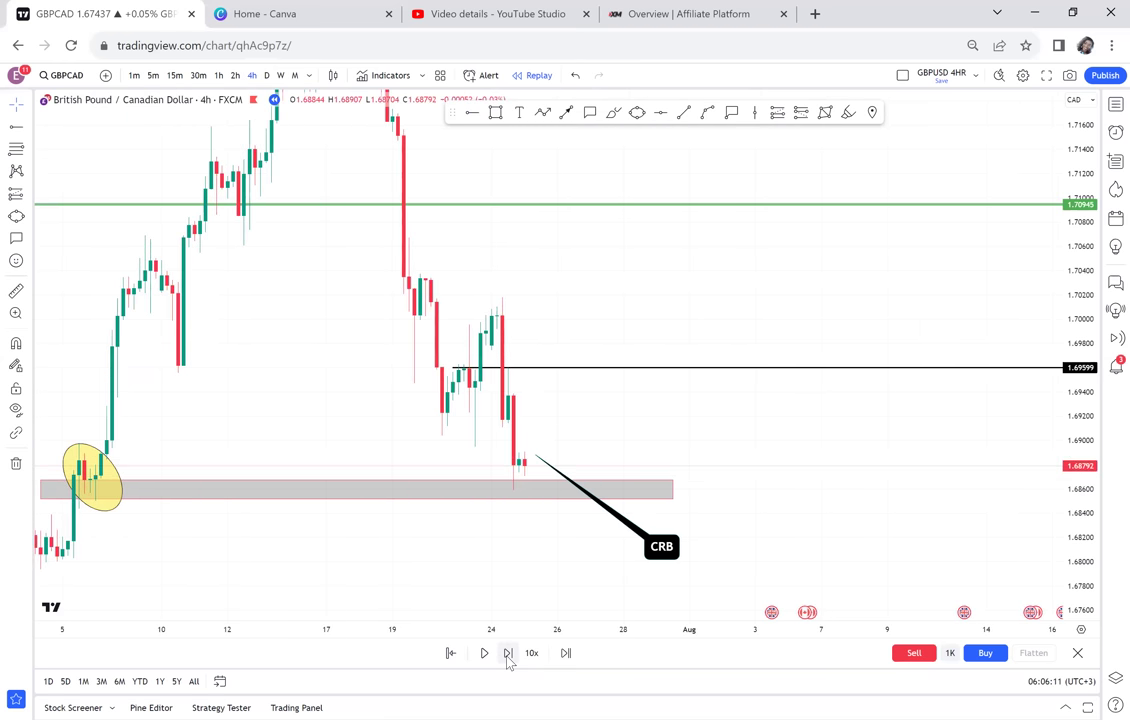
# Add a horizontal ray level at 1.68899 from the recent low
pyautogui.moveTo(671, 441); pyautogui.dragTo(794, 383)
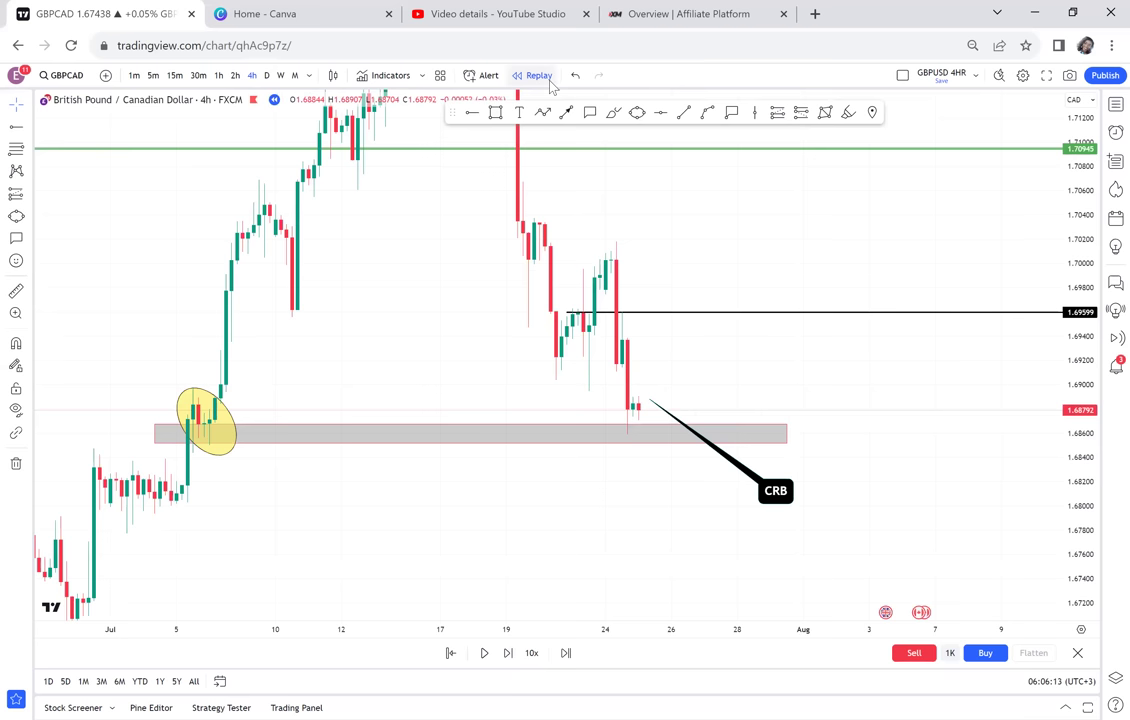
pyautogui.click(473, 114)
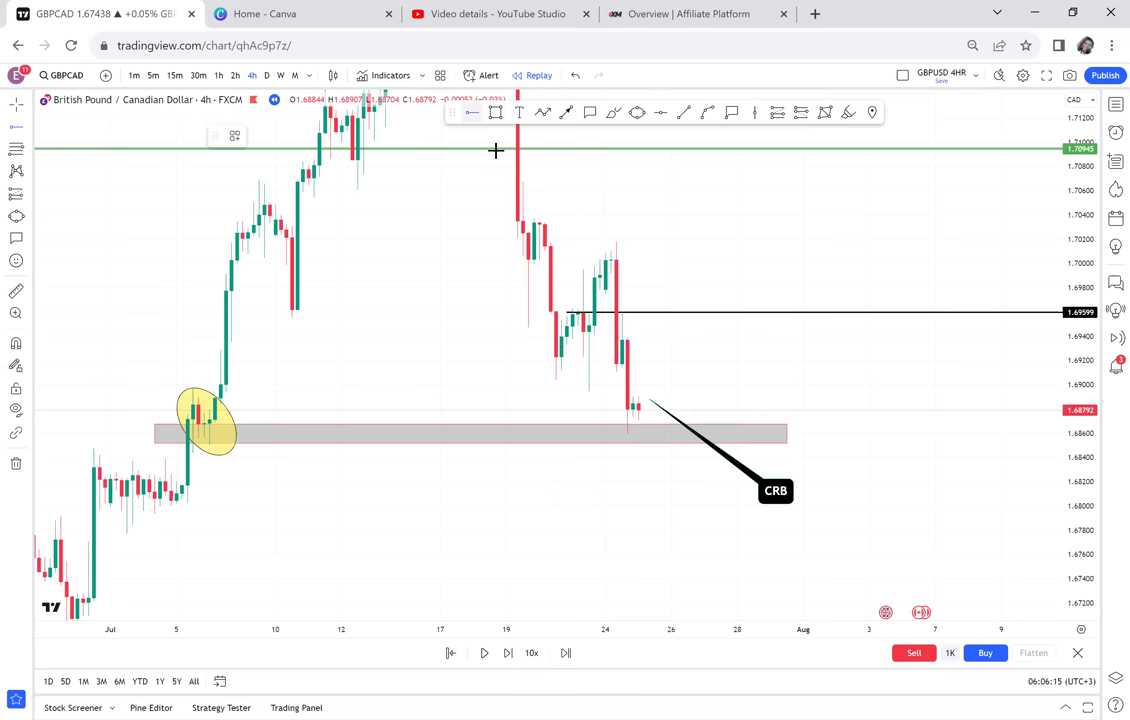
pyautogui.click(615, 312)
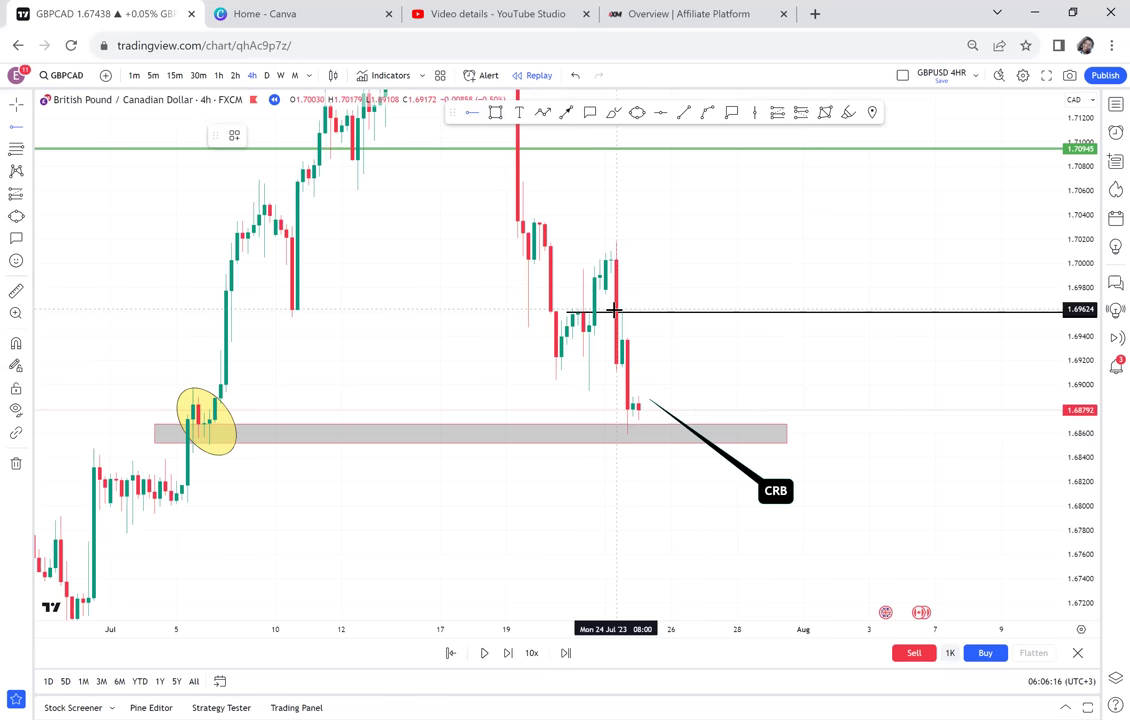
pyautogui.click(590, 397)
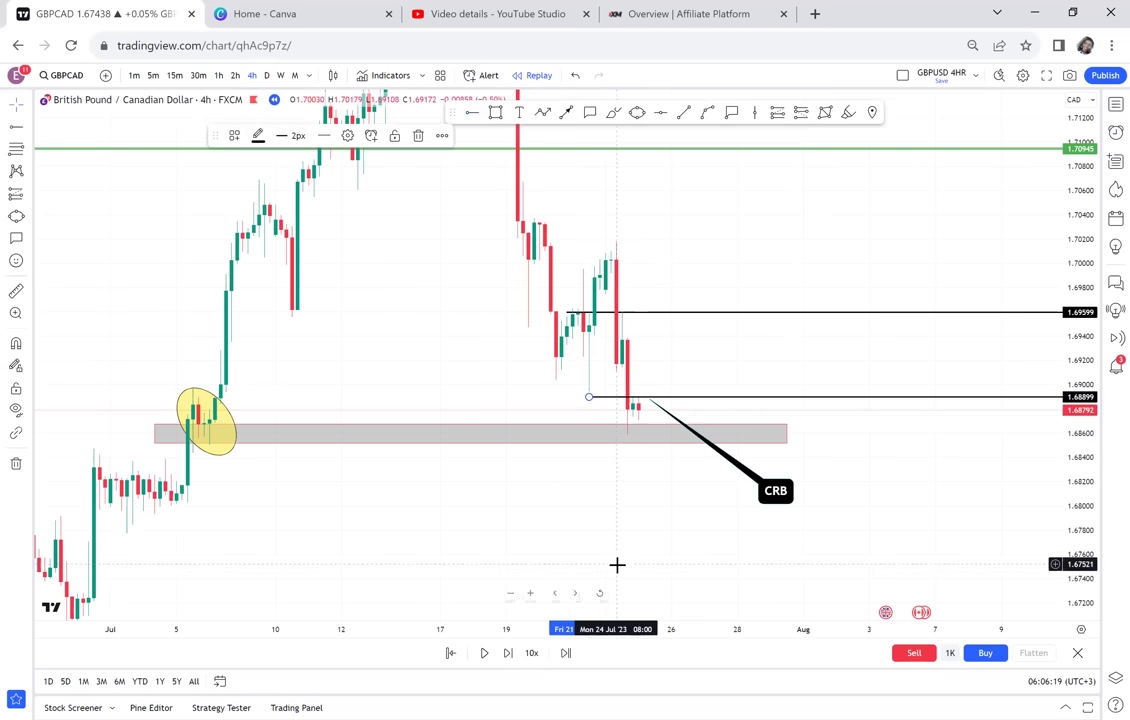
# Advance the replay four more candles and pan down to the green target
pyautogui.click(508, 653)
pyautogui.click(508, 653)
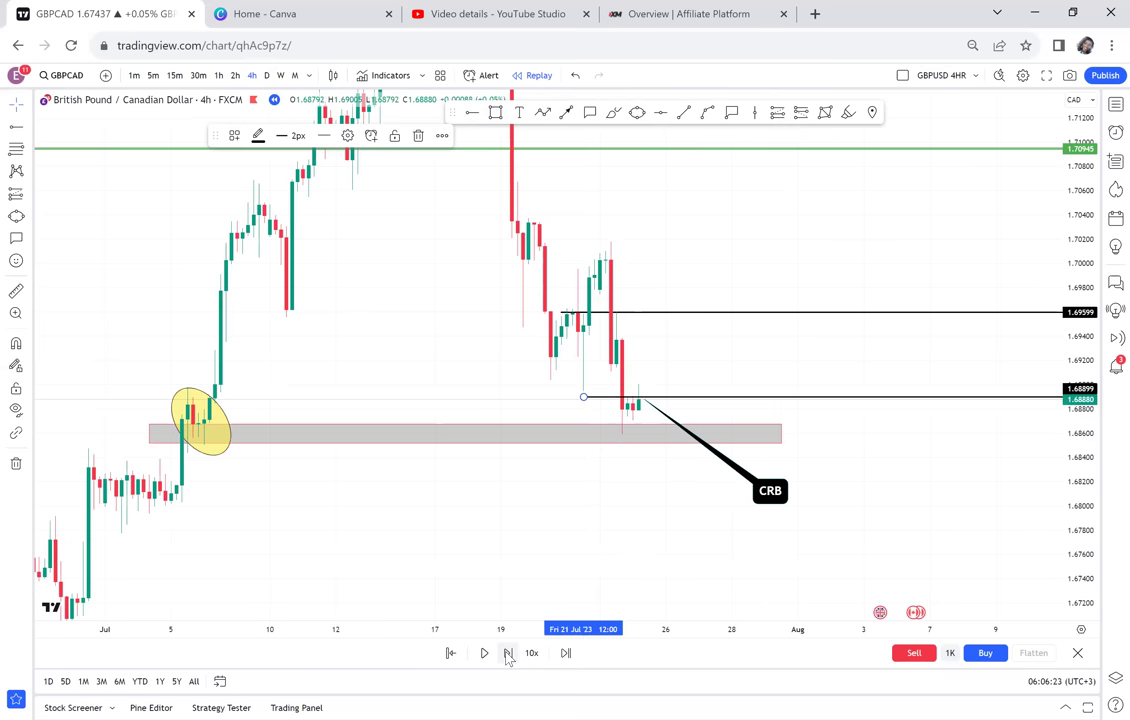
pyautogui.click(508, 653)
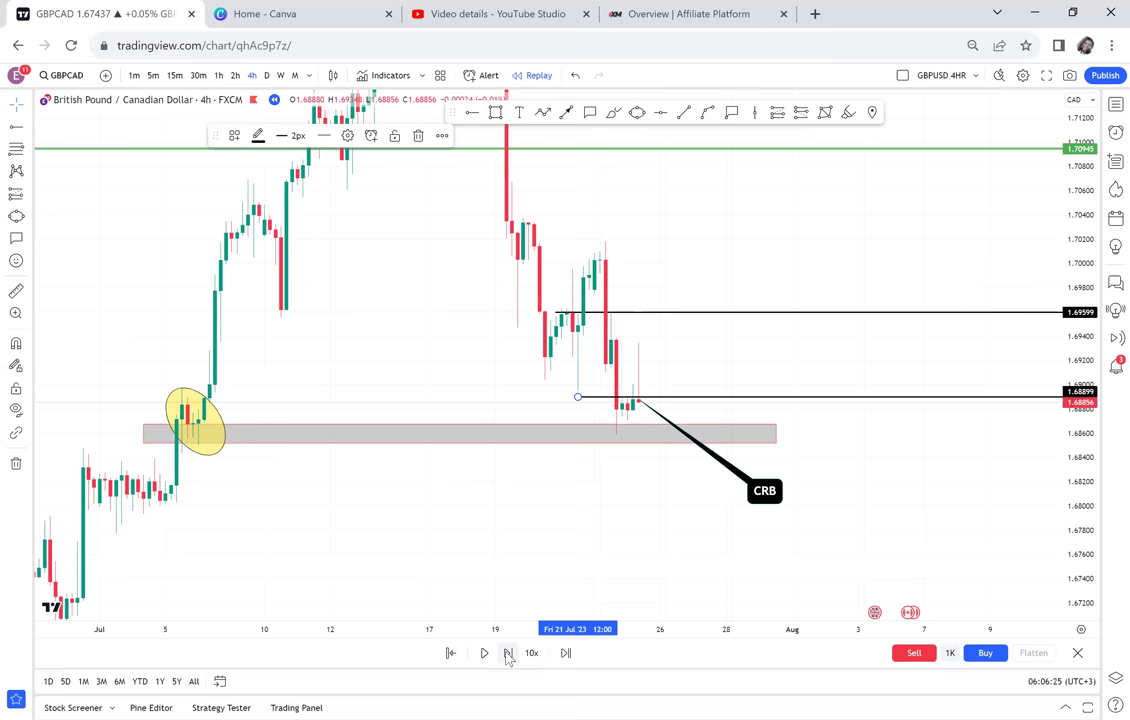
pyautogui.click(508, 653)
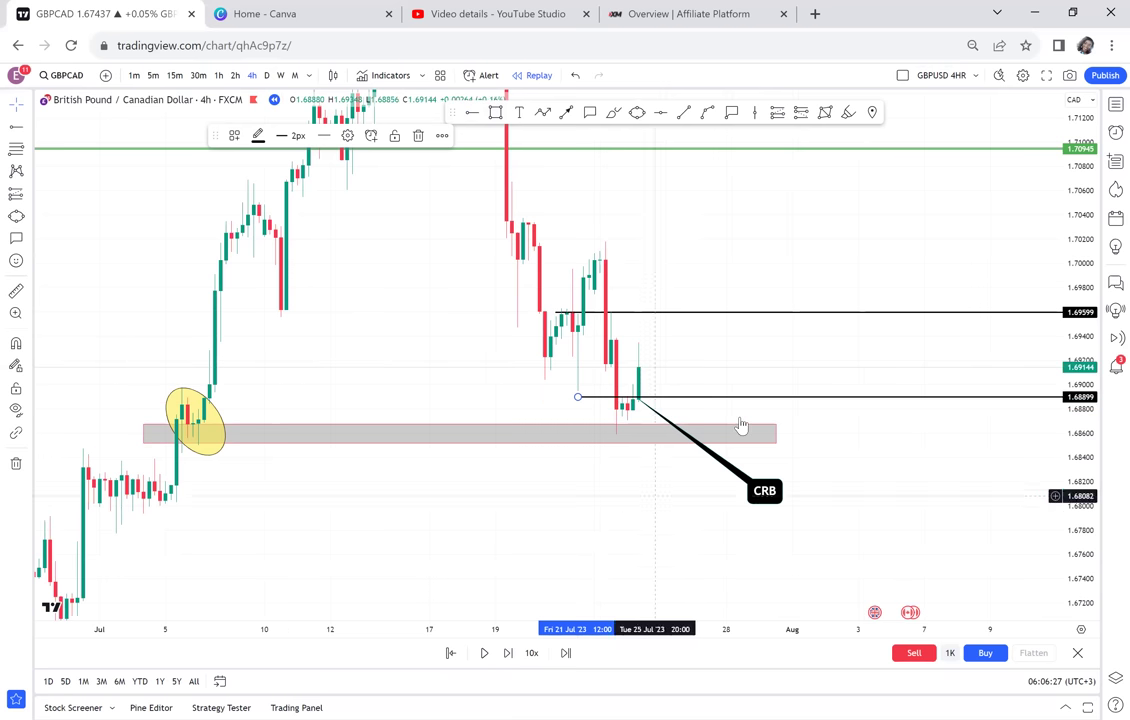
pyautogui.click(764, 393)
pyautogui.moveTo(738, 450); pyautogui.dragTo(732, 471)
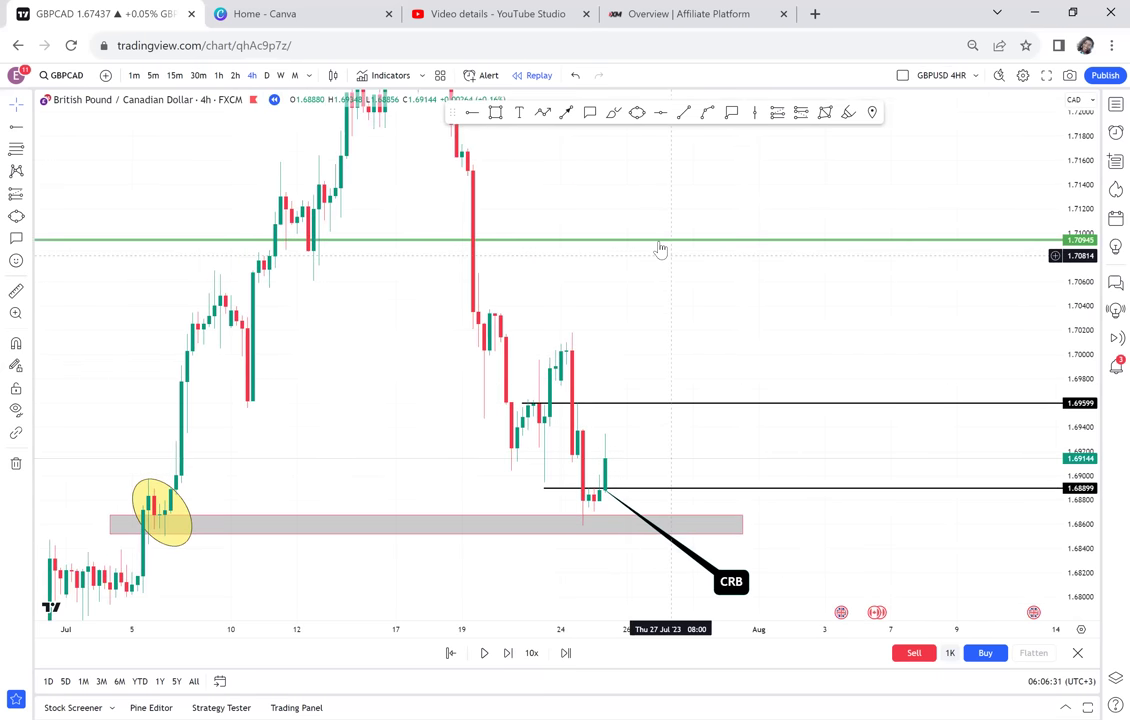
# Draw an upward arrow from the latest candle to about 1.70794, below the green level
pyautogui.click(566, 113)
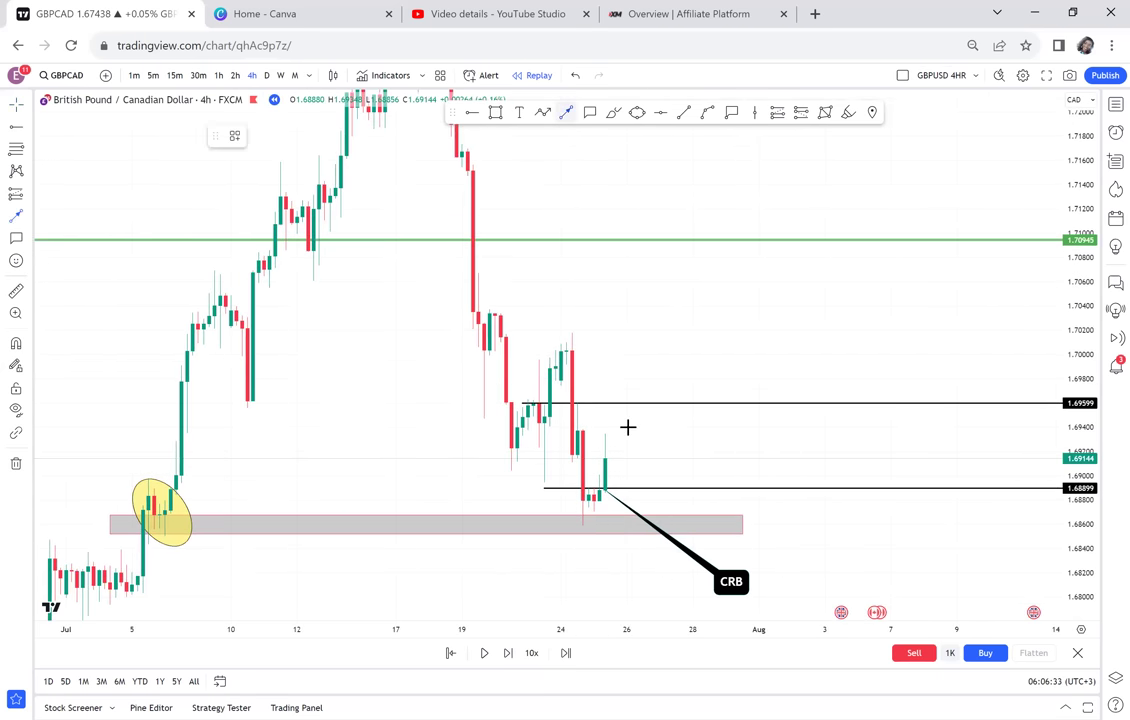
pyautogui.click(632, 454)
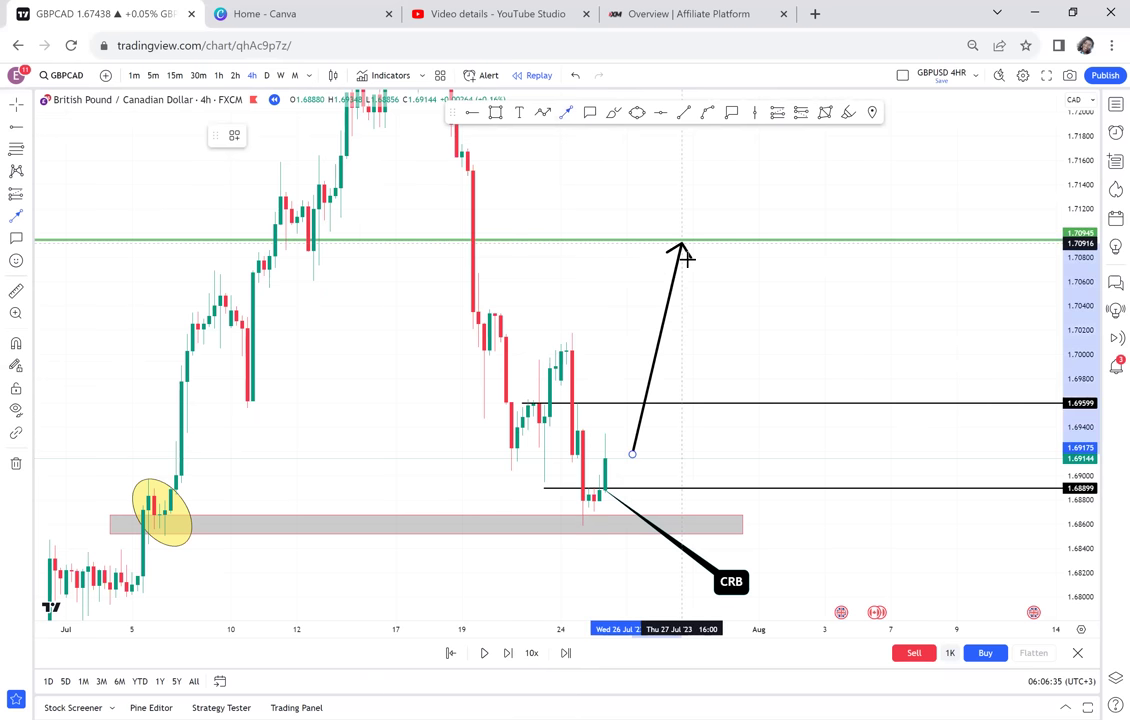
pyautogui.click(687, 262)
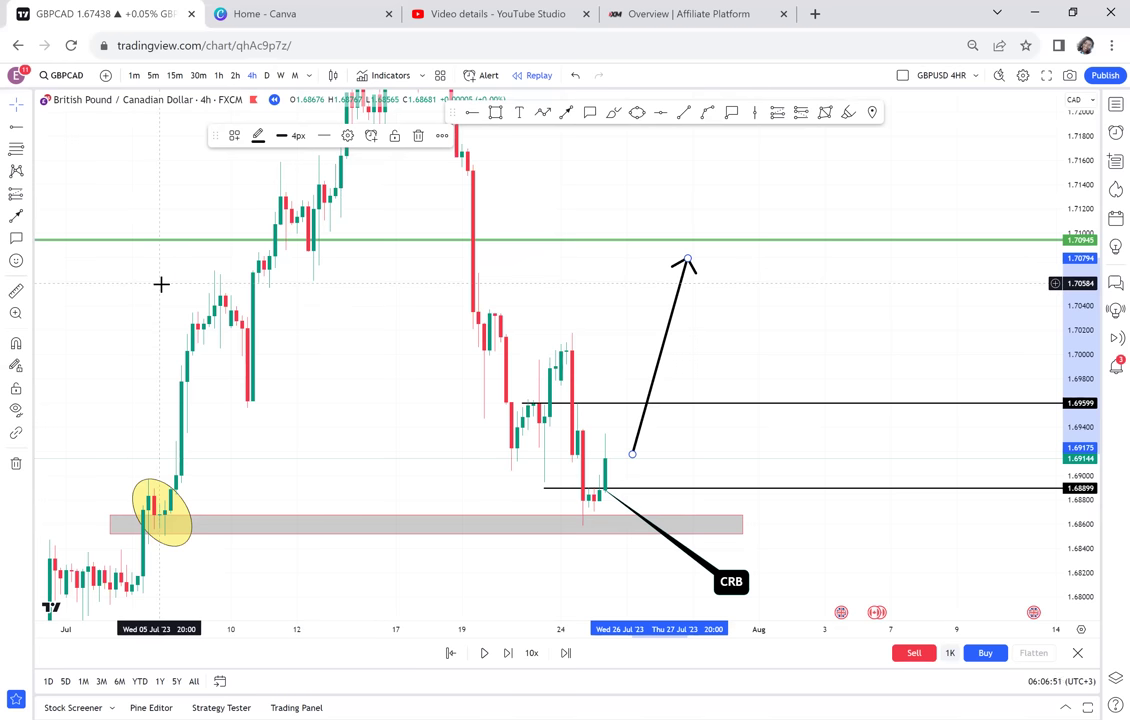
# Place a long position at the latest candle with its target raised to the green line
pyautogui.click(28, 195)
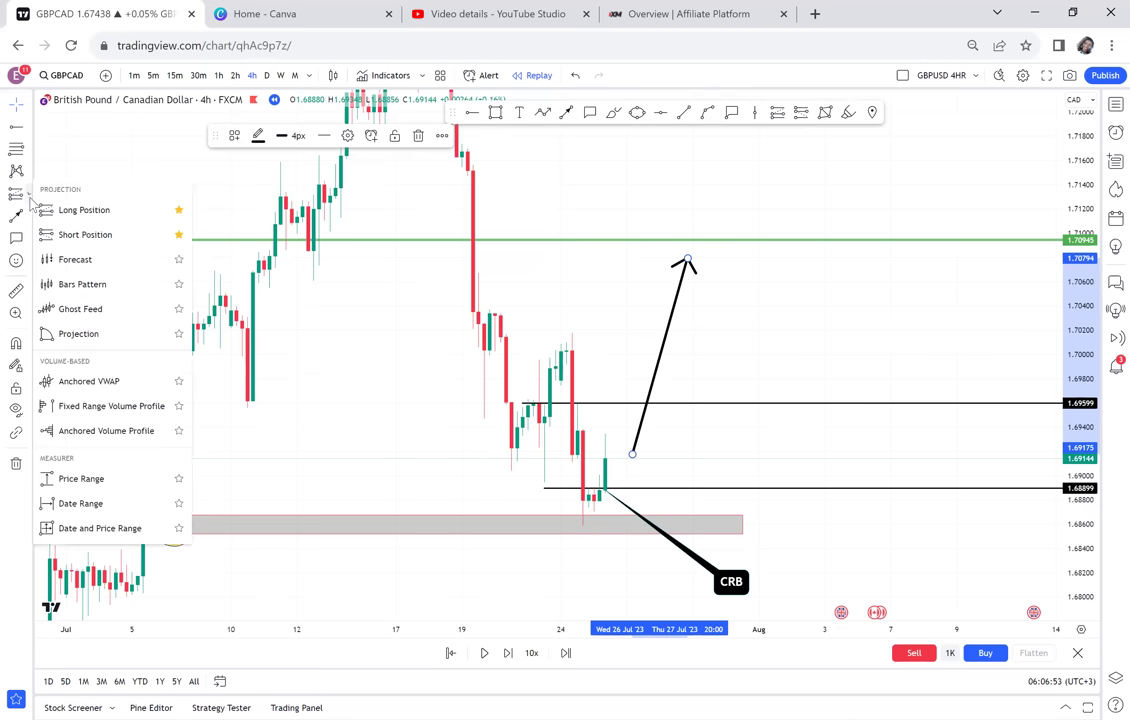
pyautogui.click(84, 211)
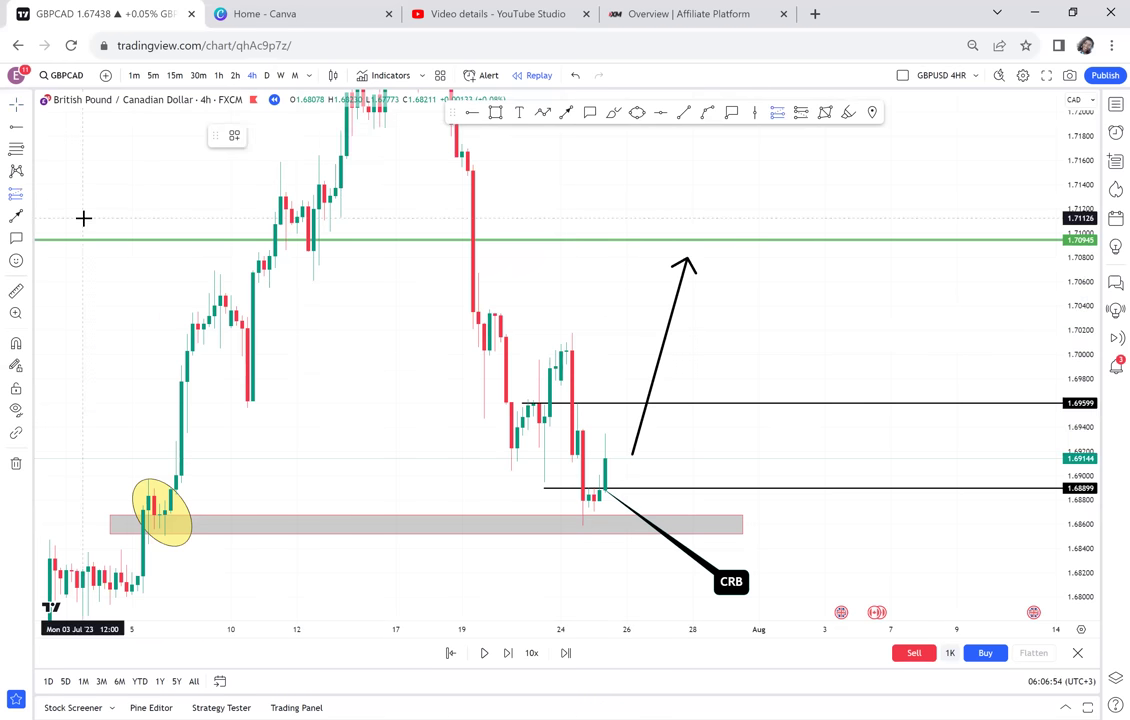
pyautogui.click(615, 461)
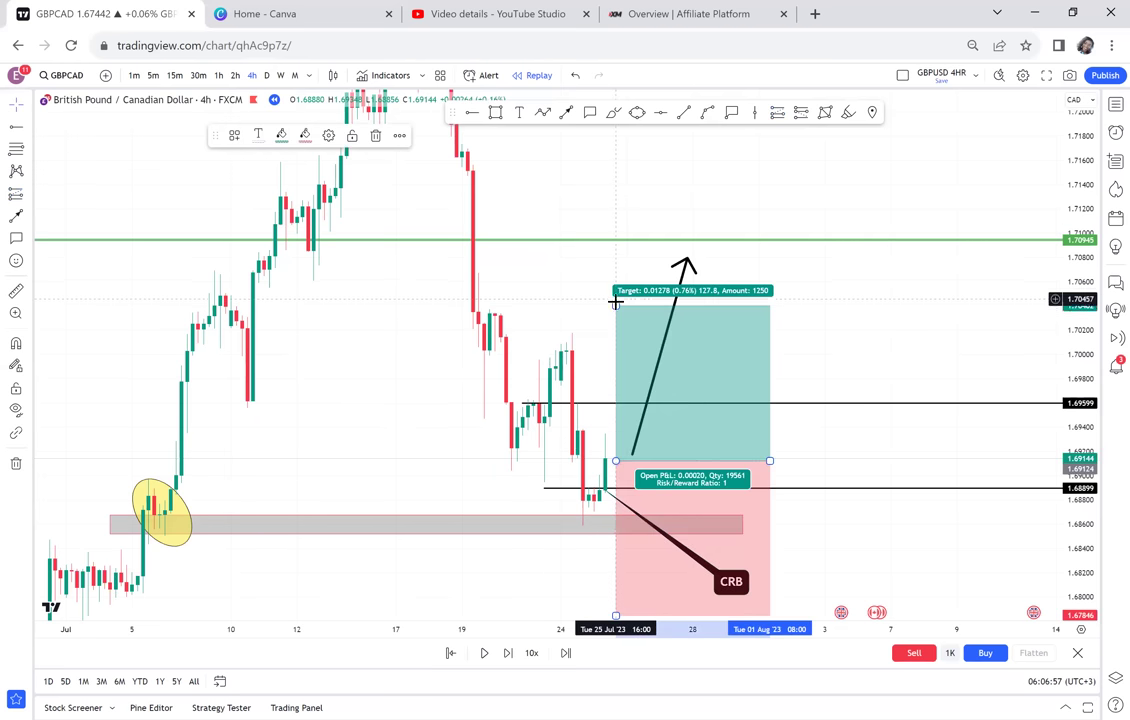
pyautogui.moveTo(616, 302); pyautogui.dragTo(616, 244)
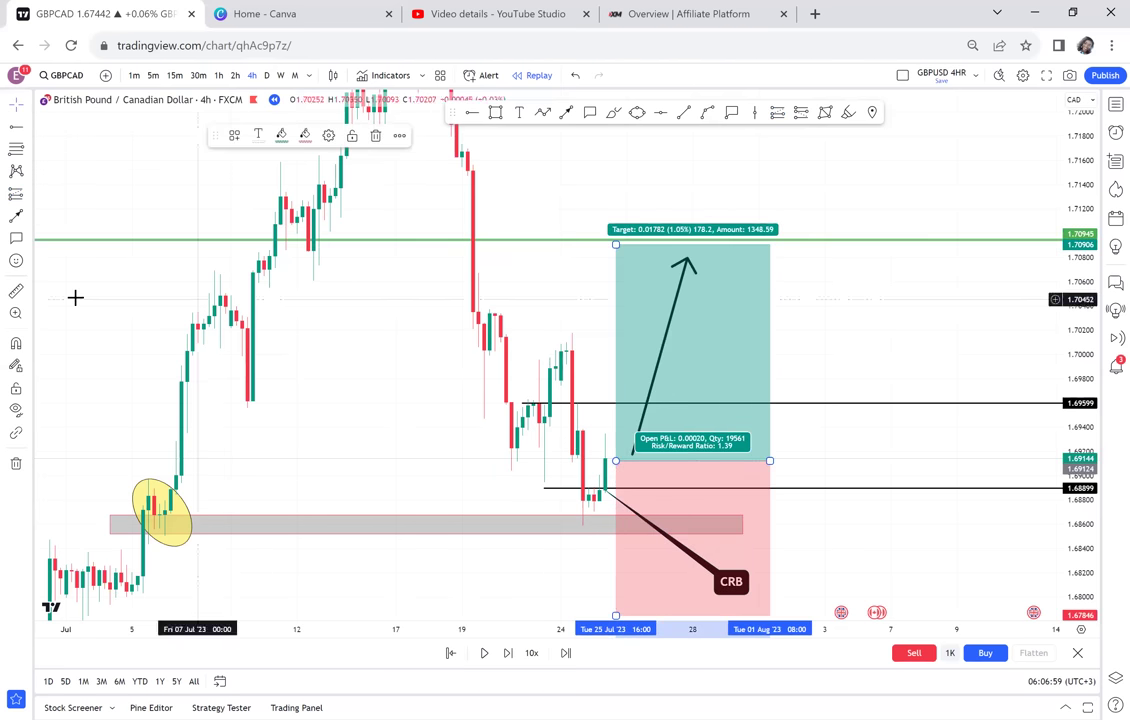
# Measure from the latest candles to the green line, then dismiss it and check the position
pyautogui.click(16, 291)
pyautogui.click(578, 460)
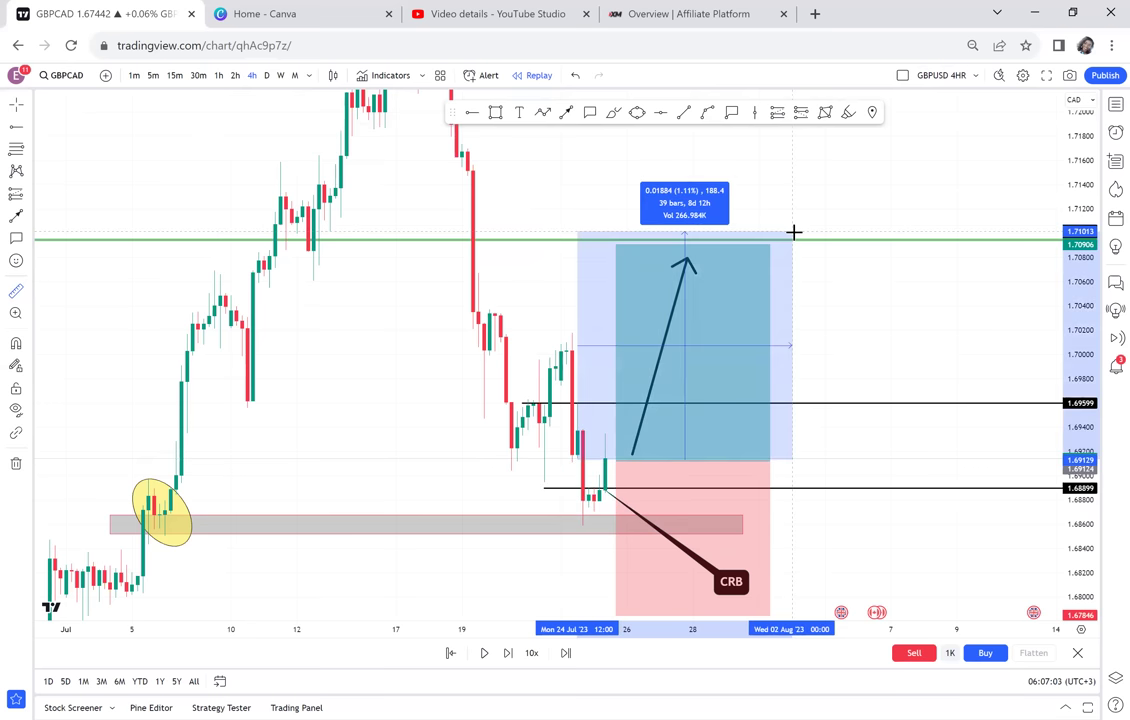
pyautogui.click(862, 232)
pyautogui.click(865, 308)
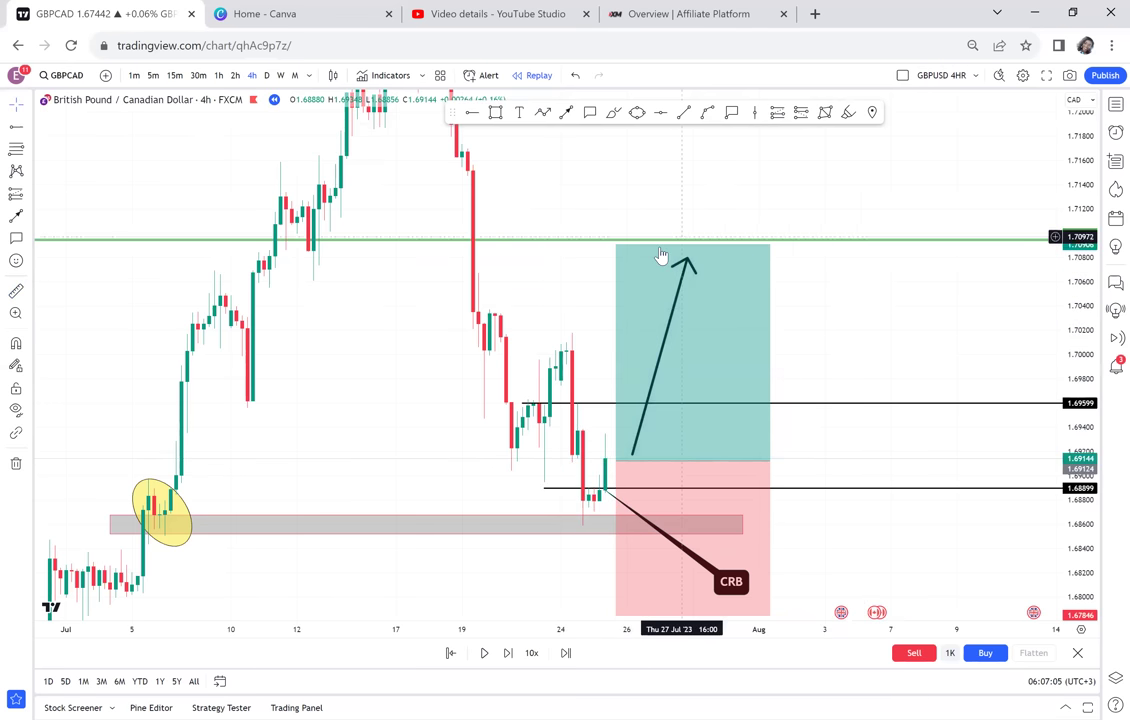
pyautogui.click(660, 255)
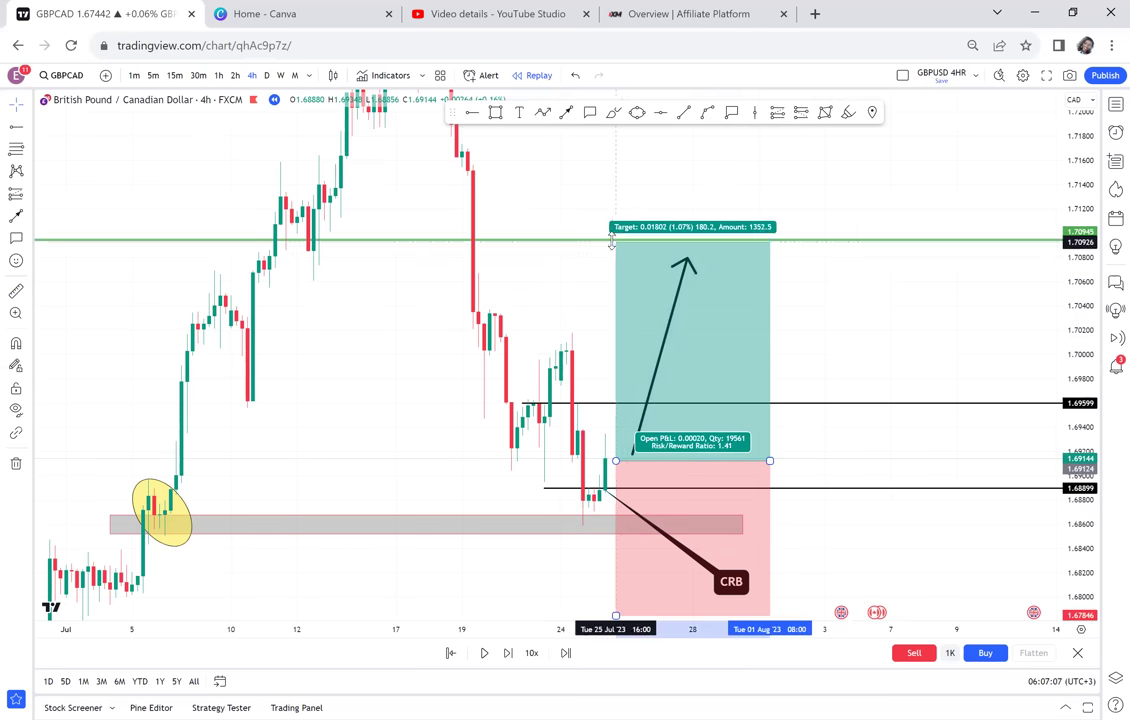
pyautogui.click(816, 304)
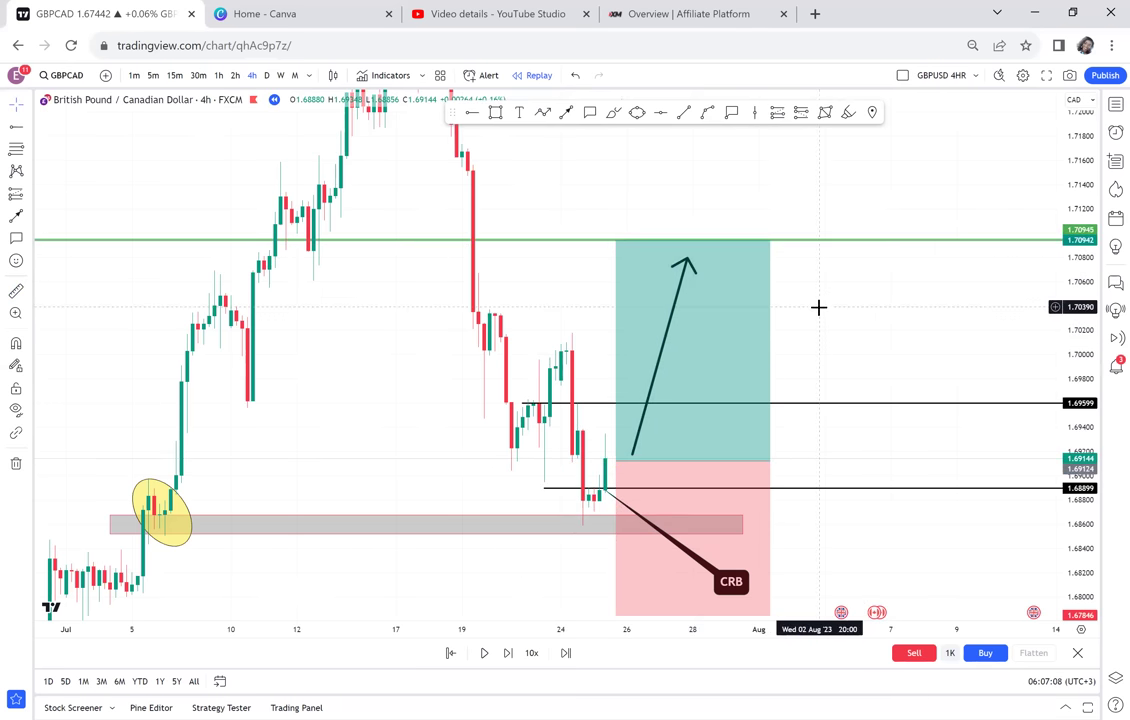
# Replay eight candles until price hits the 1.7094 target, then shift the long position right
pyautogui.click(508, 654)
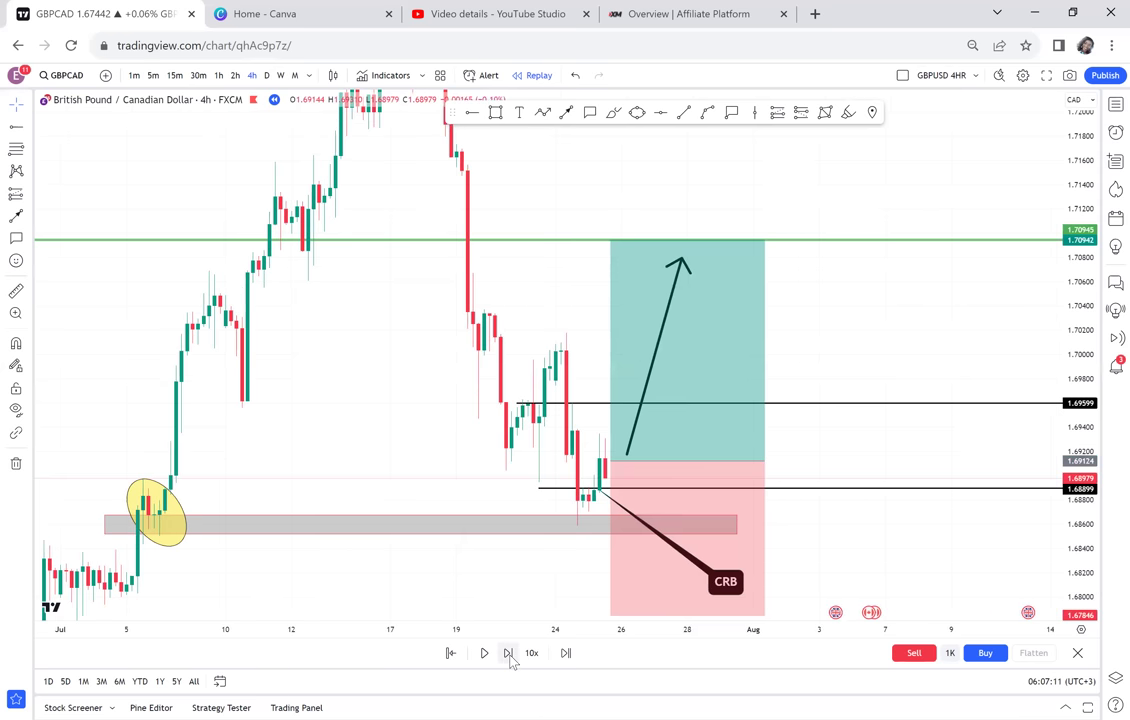
pyautogui.click(508, 654)
pyautogui.click(508, 654)
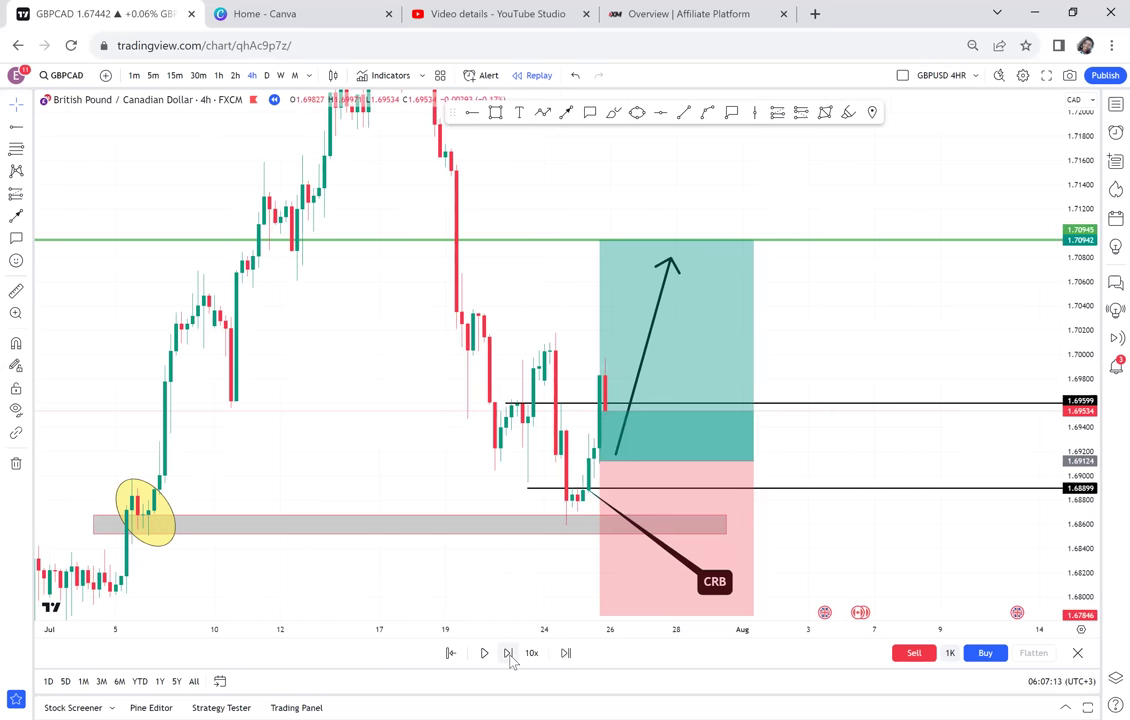
pyautogui.click(508, 654)
pyautogui.click(508, 654)
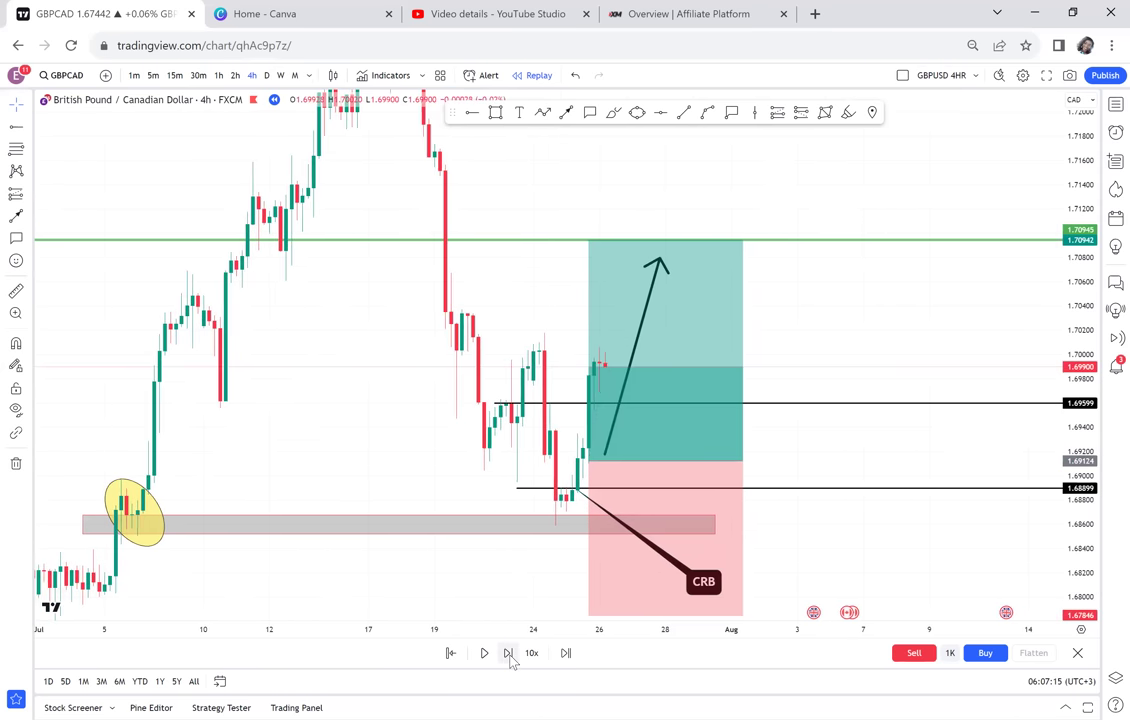
pyautogui.click(508, 654)
pyautogui.click(508, 654)
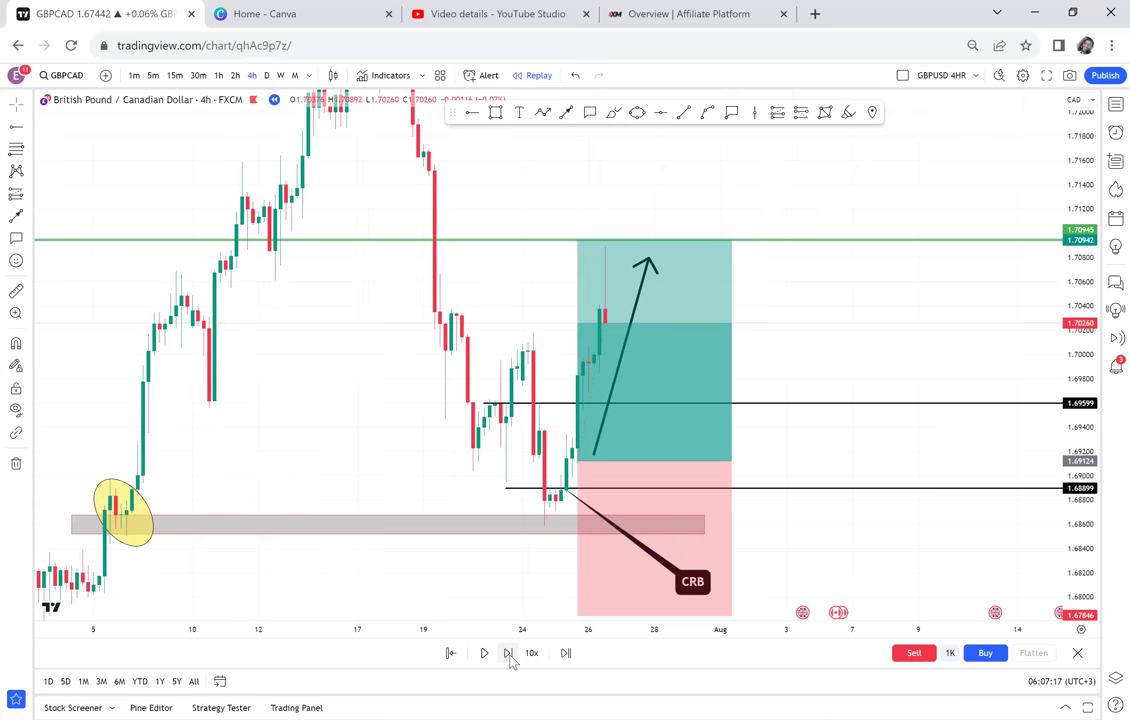
pyautogui.click(508, 654)
pyautogui.click(676, 403)
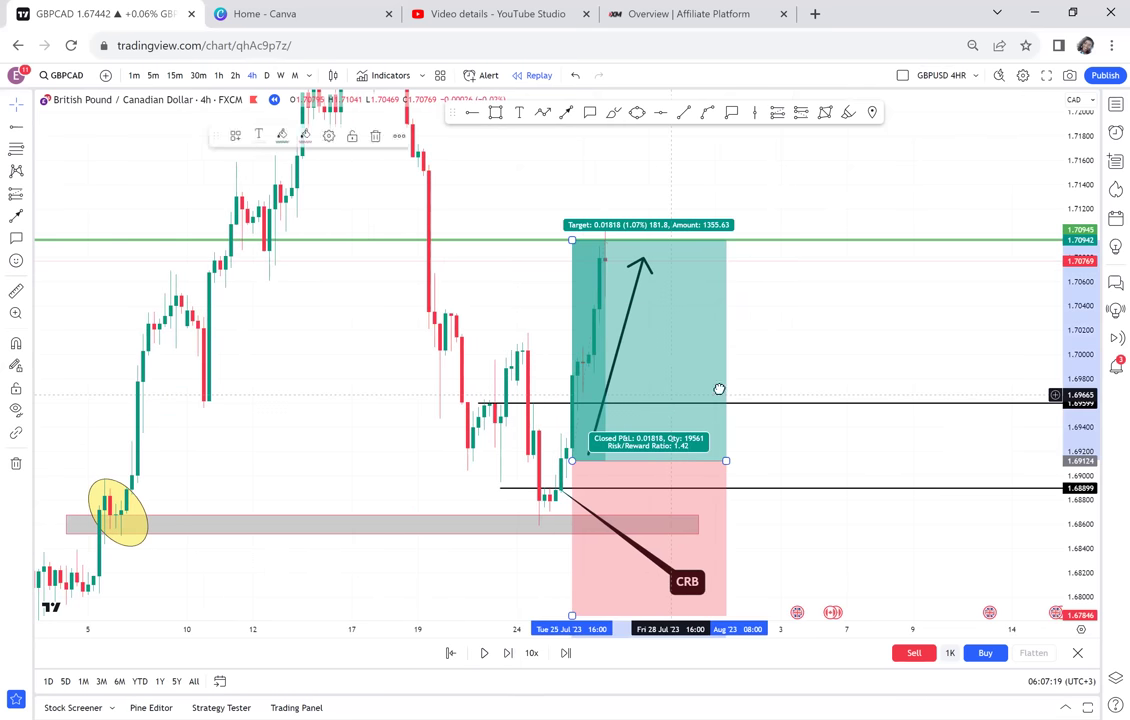
pyautogui.moveTo(719, 389); pyautogui.dragTo(804, 389)
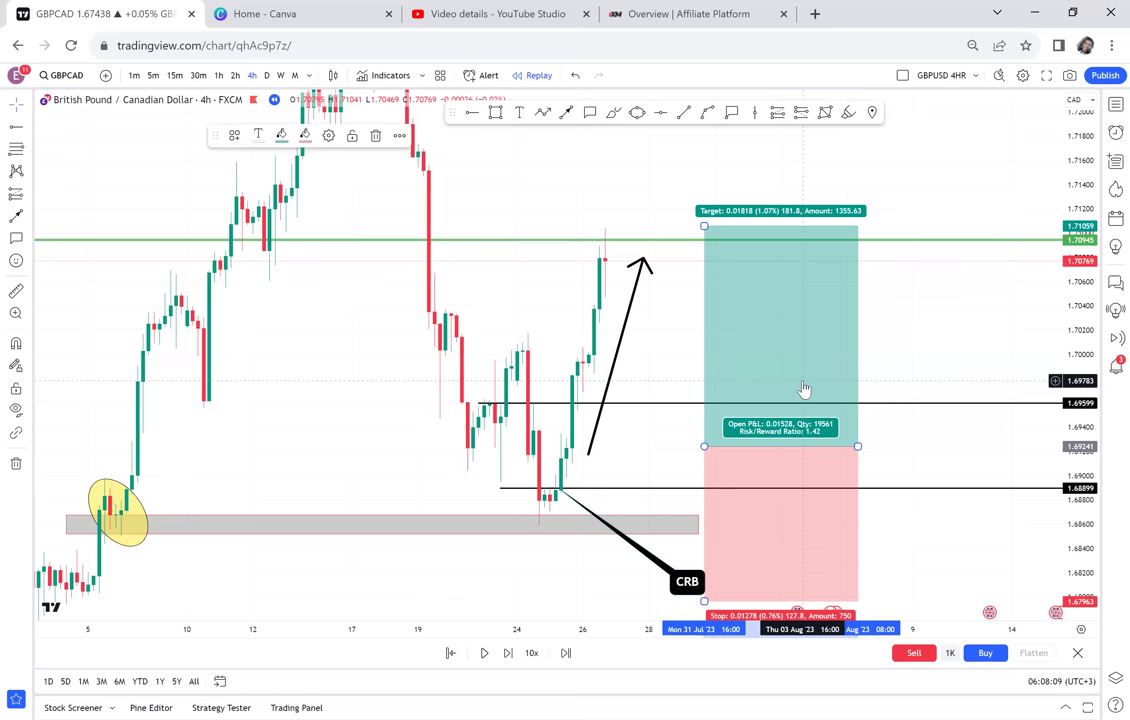
# Pick GBPUSD from the watchlist of currency pairs
pyautogui.click(1114, 105)
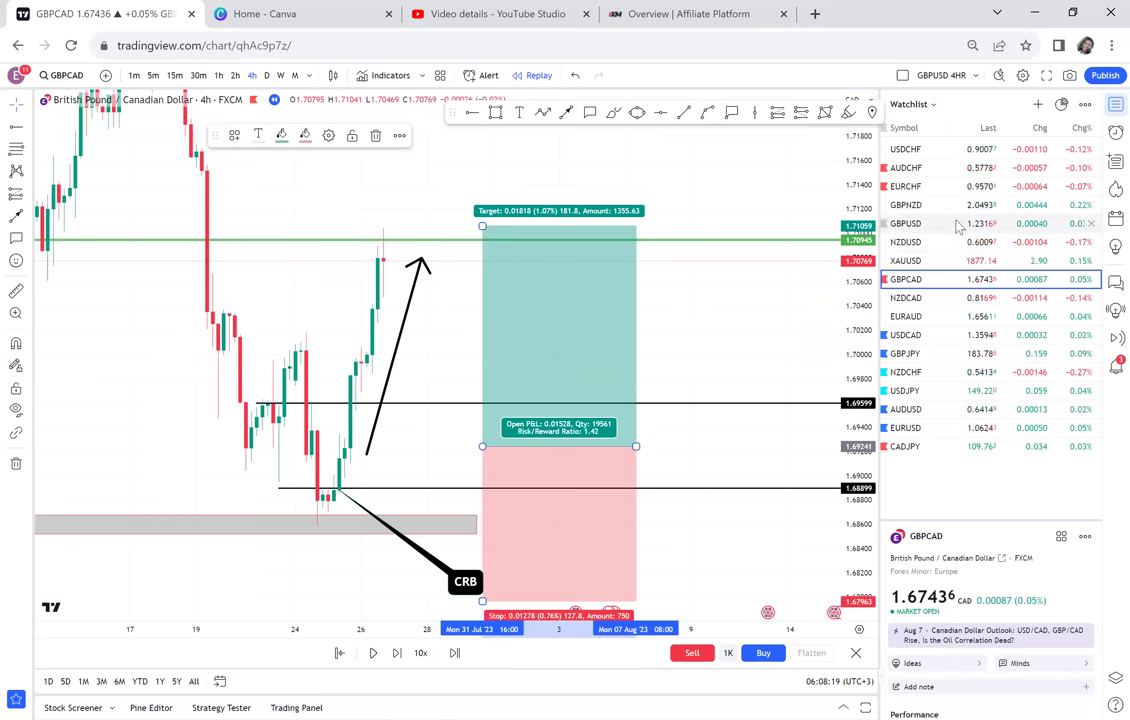
pyautogui.click(958, 226)
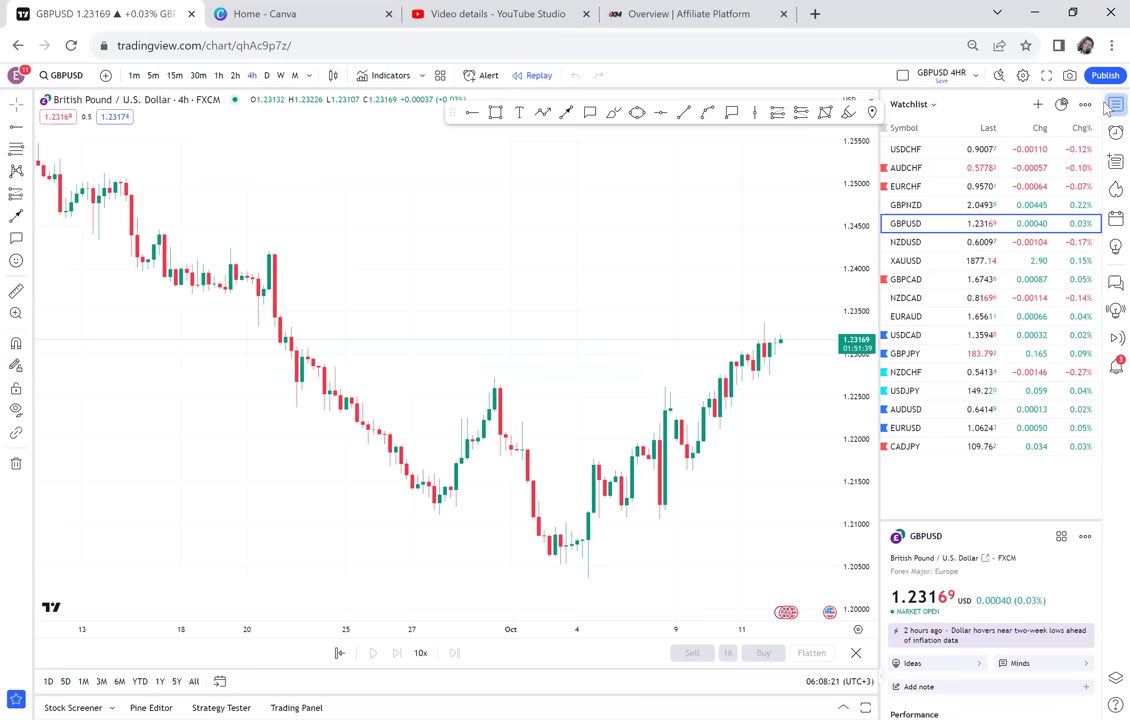
# Close the watchlist and remove all 8 drawings from the GBPUSD chart
pyautogui.click(1113, 105)
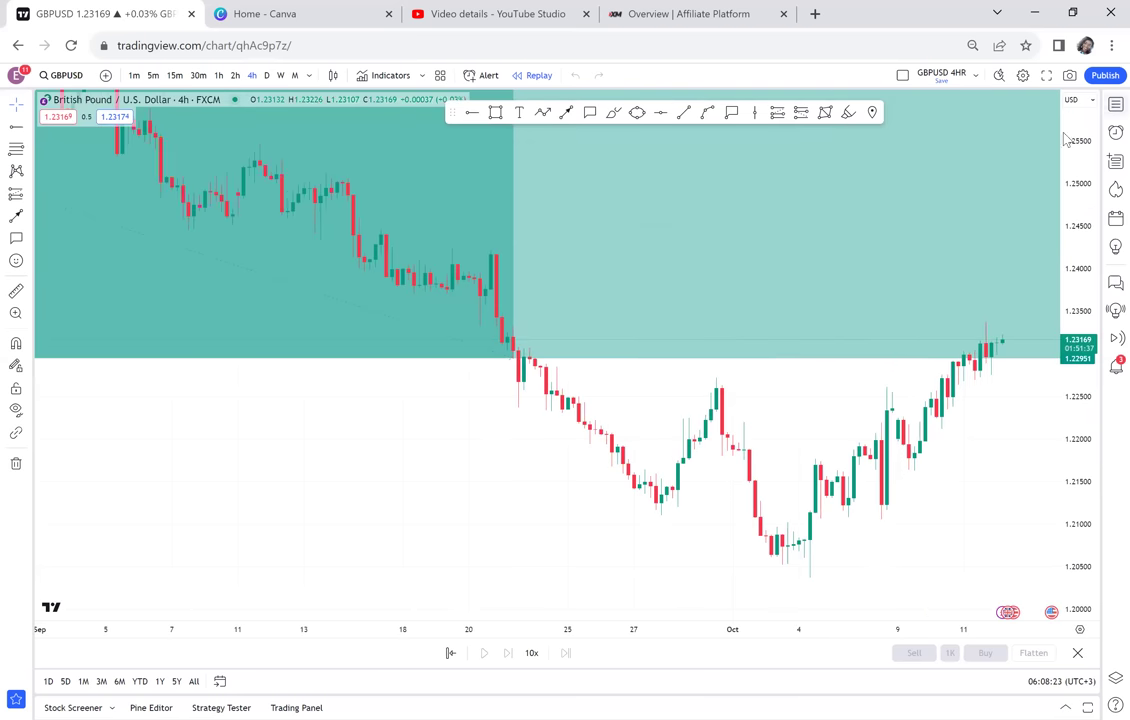
pyautogui.click(16, 464)
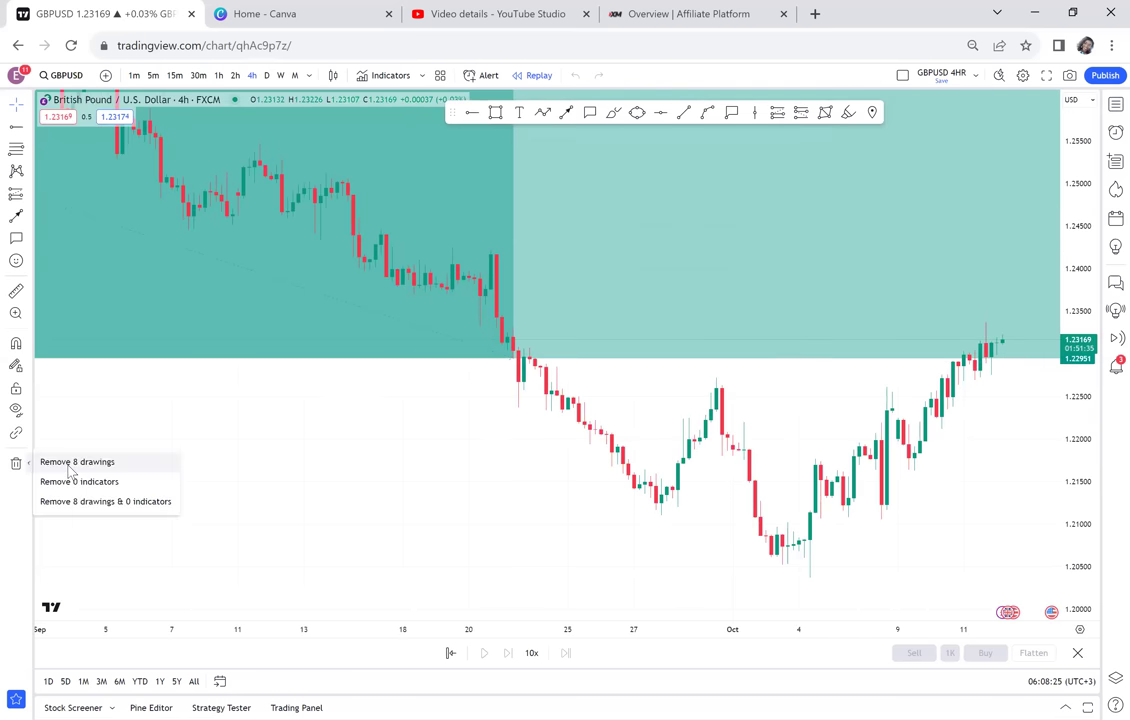
pyautogui.click(77, 462)
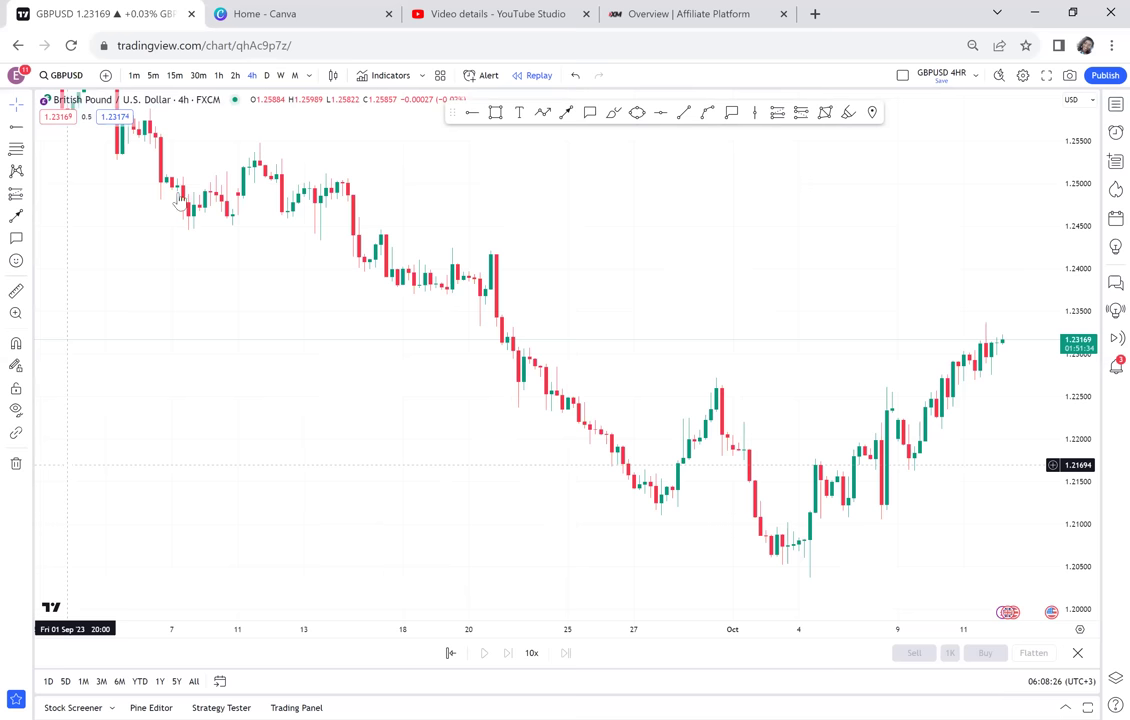
# Show GBPUSD on daily candles, zoomed out, with the rectangle tool selected
pyautogui.click(267, 76)
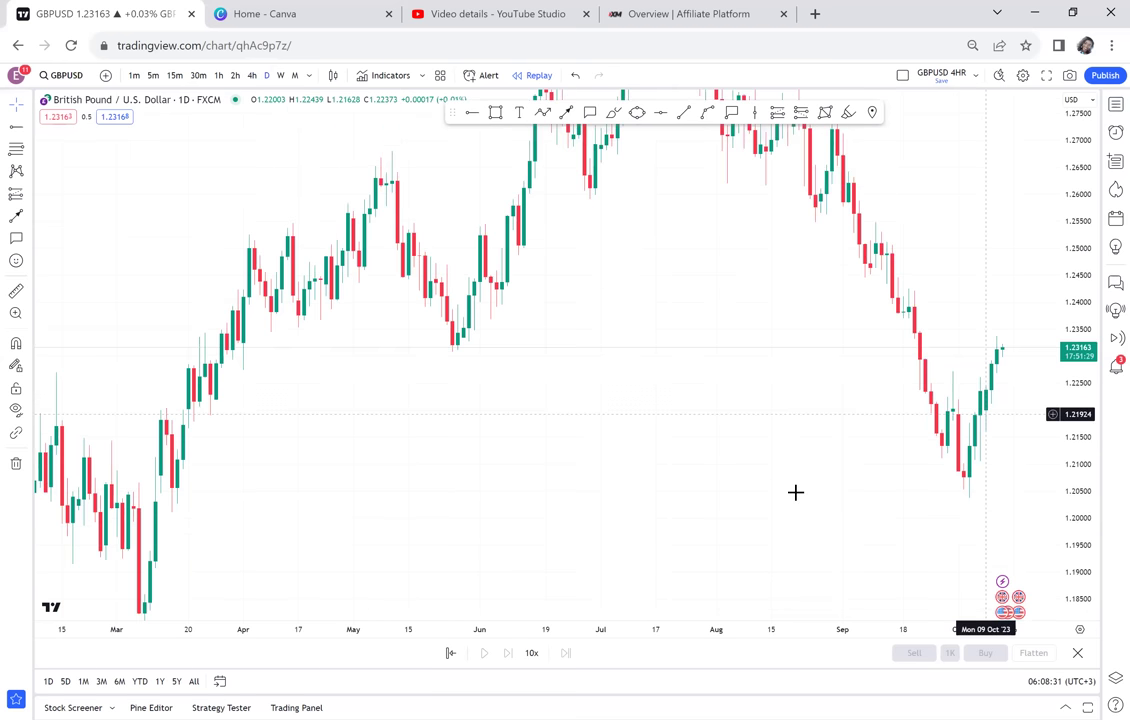
pyautogui.scroll(-1, 795, 492)
pyautogui.scroll(-2, 689, 484)
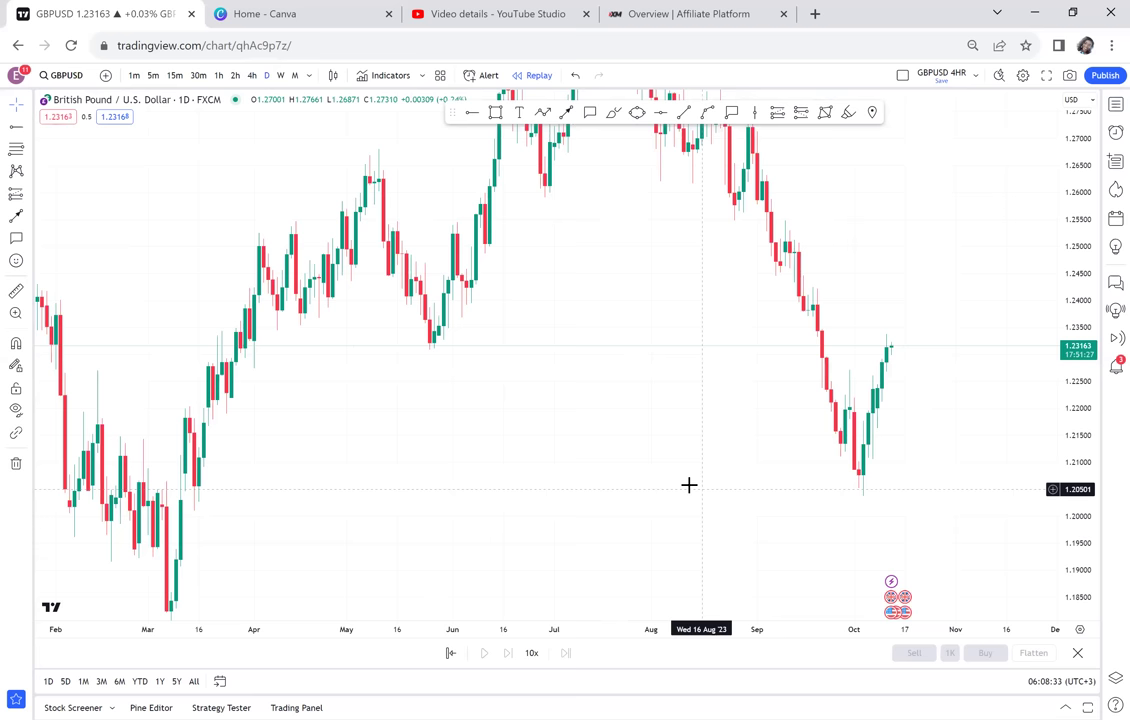
pyautogui.click(495, 112)
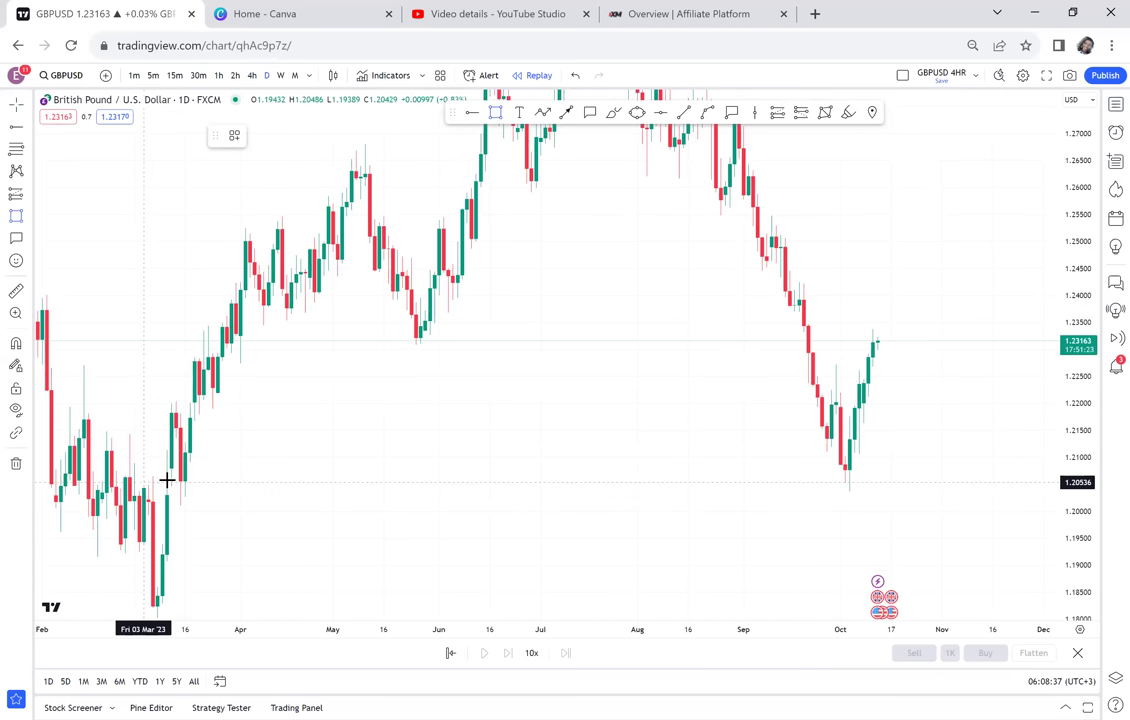
# Stretch the grey support zone to early November and circle its March touch with a yellow ellipse
pyautogui.moveTo(144, 454); pyautogui.dragTo(466, 482)
pyautogui.moveTo(816, 445)
pyautogui.mouseDown()
pyautogui.moveTo(961, 520)
pyautogui.moveTo(969, 508)
pyautogui.mouseUp()
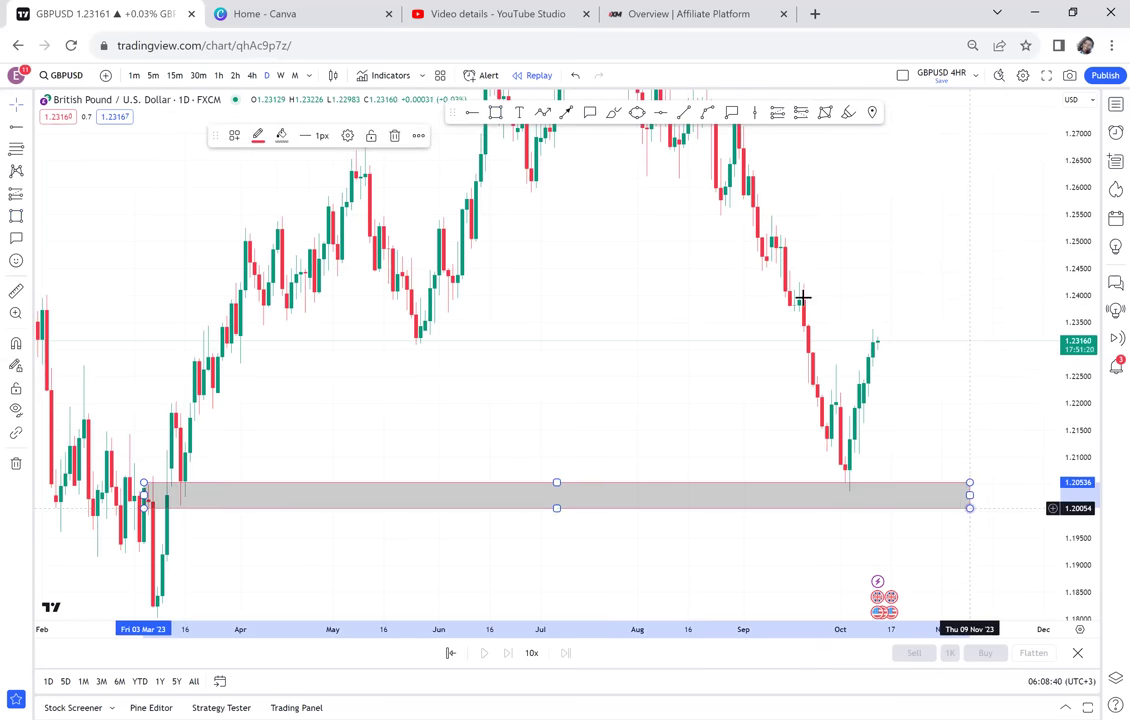
pyautogui.click(637, 112)
pyautogui.click(166, 497)
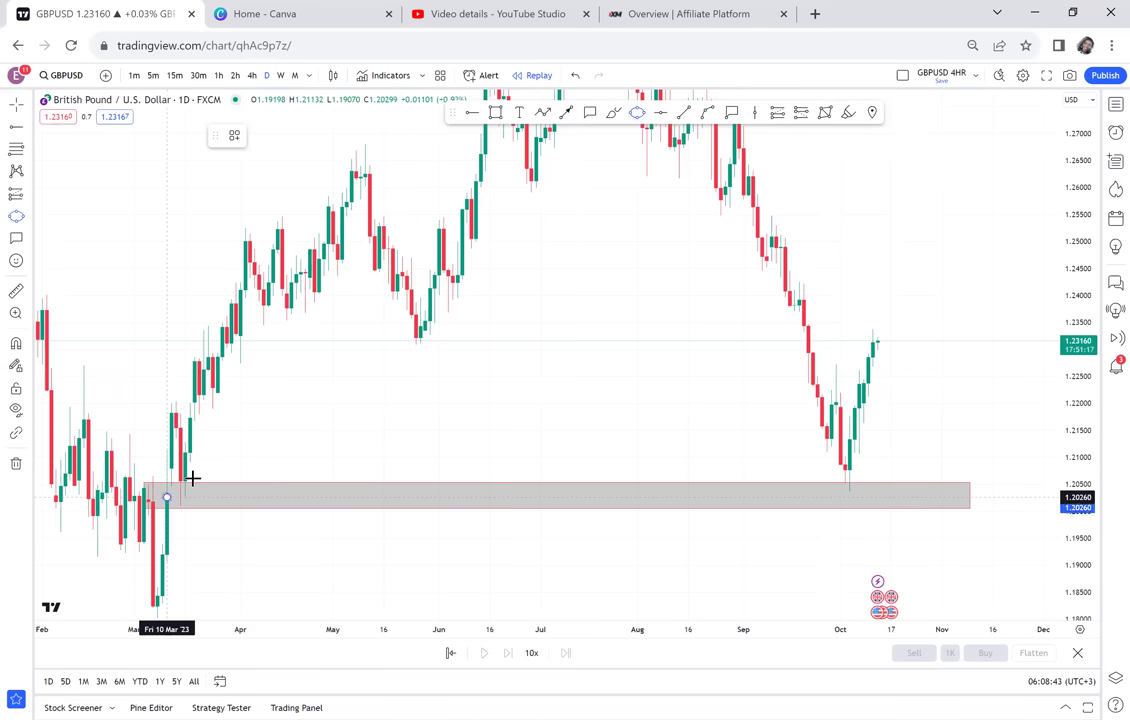
pyautogui.click(193, 476)
pyautogui.click(187, 493)
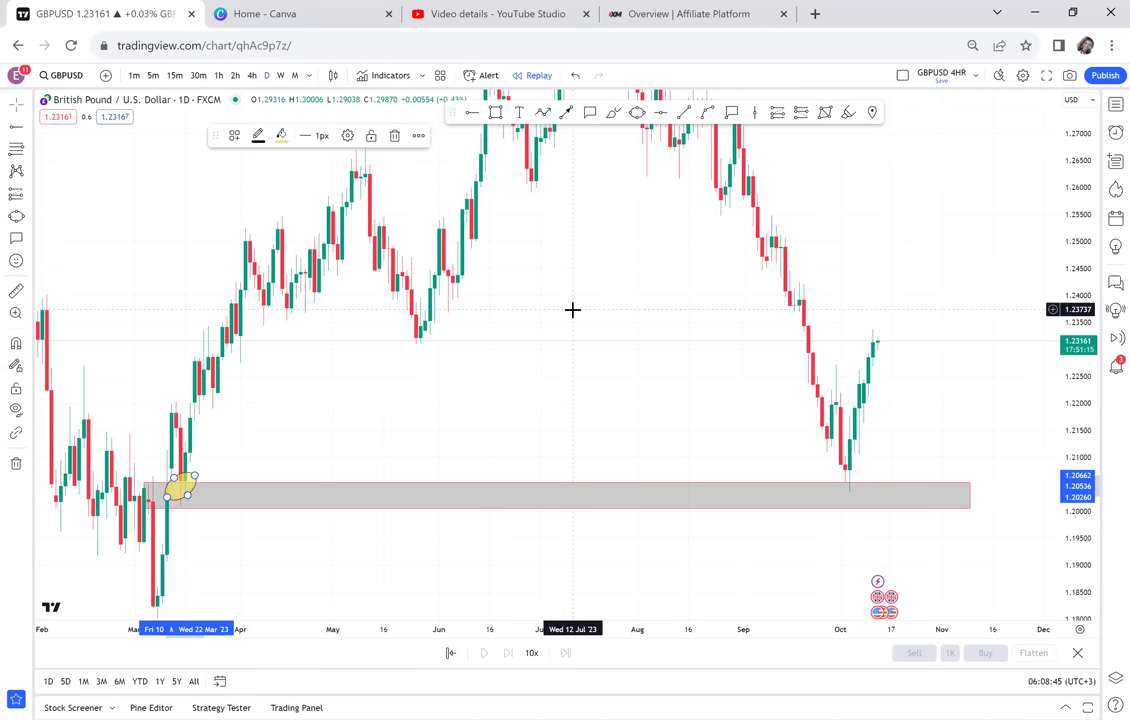
# Circle the October low with a second yellow ellipse and reframe the chart to include the July high
pyautogui.click(637, 112)
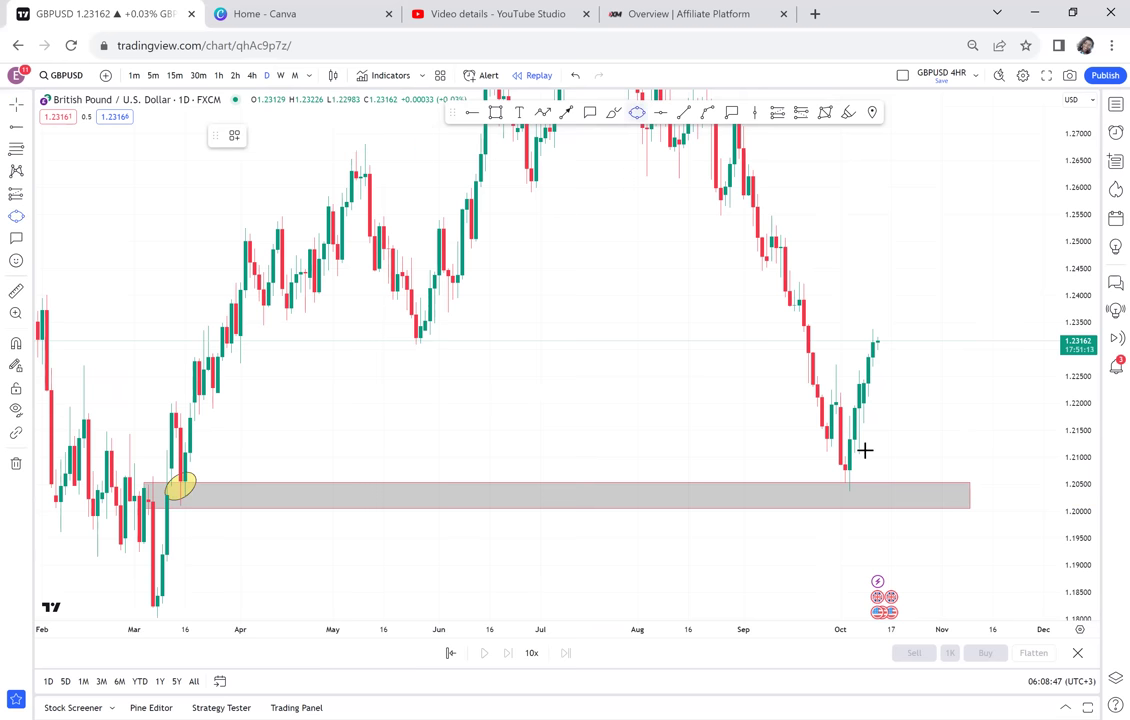
pyautogui.click(821, 486)
pyautogui.click(863, 473)
pyautogui.click(880, 492)
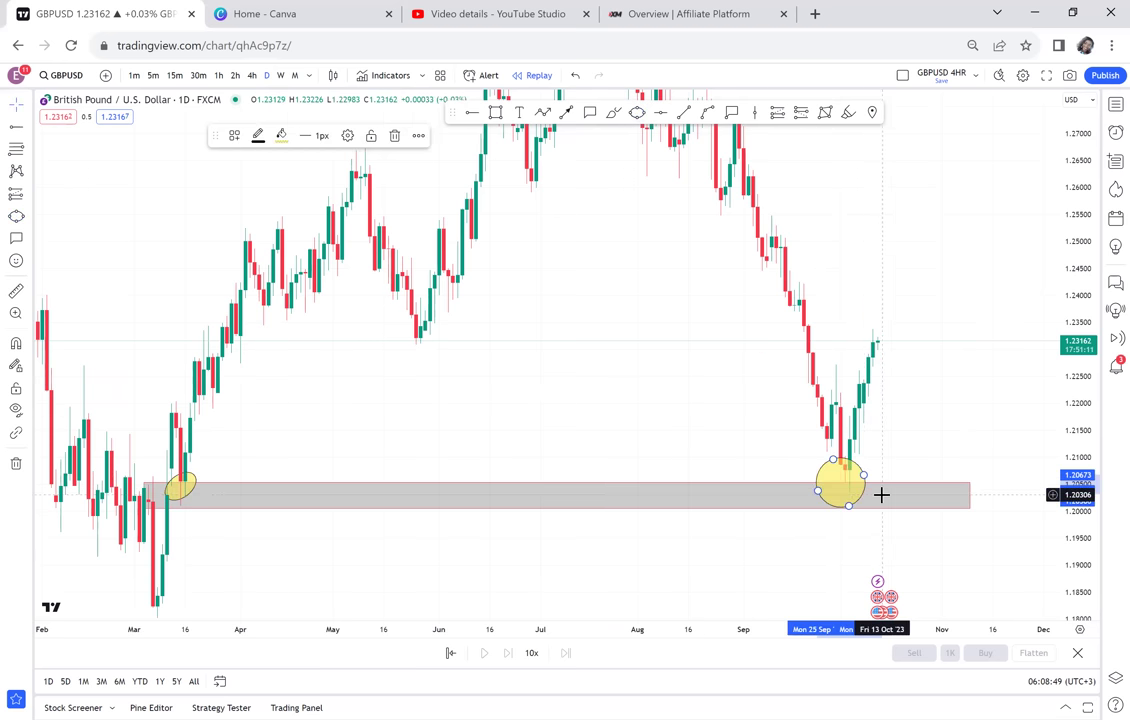
pyautogui.click(951, 377)
pyautogui.moveTo(951, 377); pyautogui.dragTo(1047, 443)
pyautogui.moveTo(912, 511); pyautogui.dragTo(907, 580)
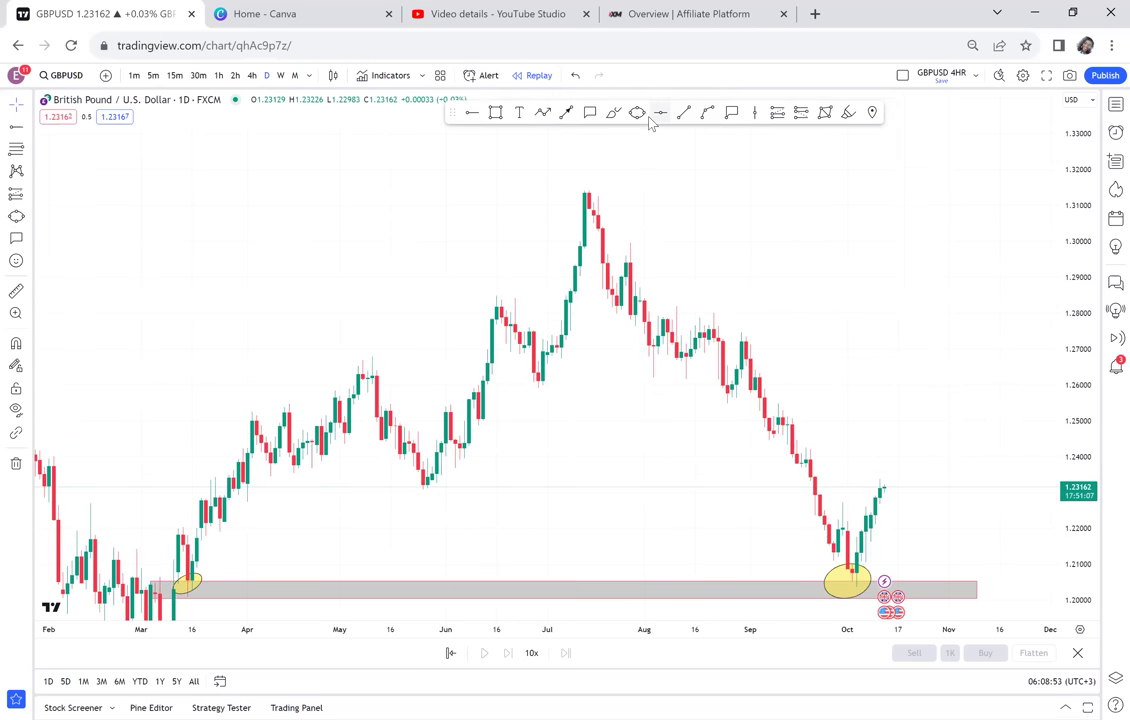
pyautogui.click(661, 113)
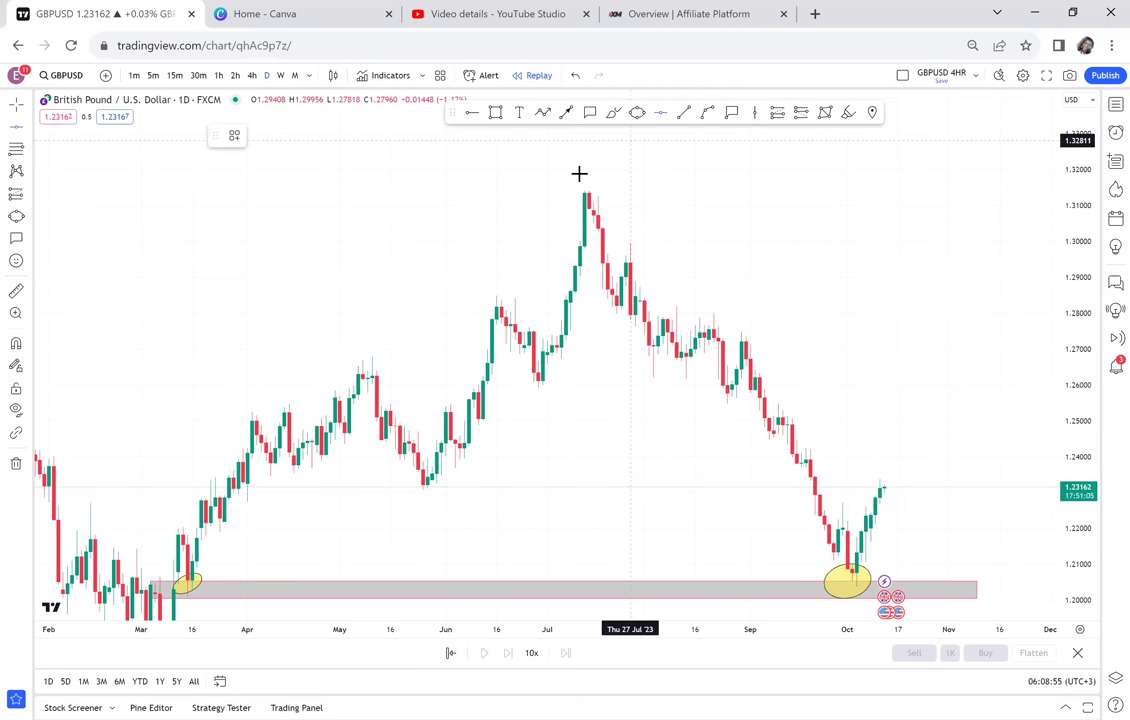
# Measure from the March touch to the July high and place the green level midway at 1.25666
pyautogui.click(547, 191)
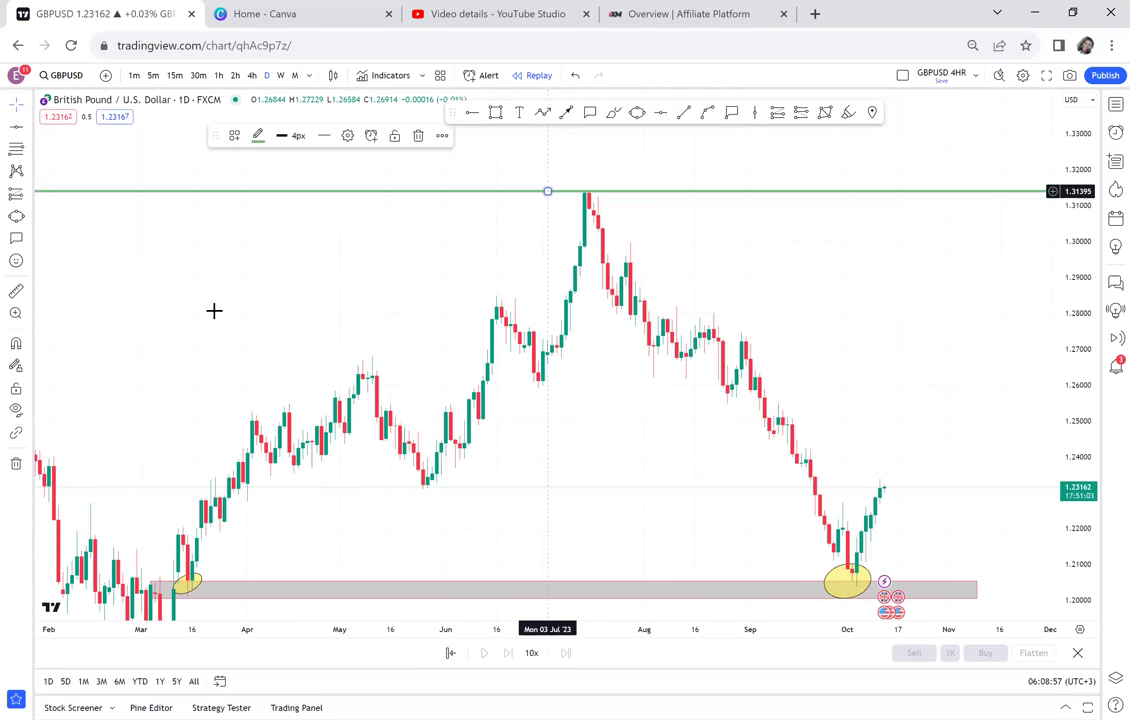
pyautogui.click(16, 292)
pyautogui.click(187, 598)
pyautogui.click(916, 190)
pyautogui.click(660, 112)
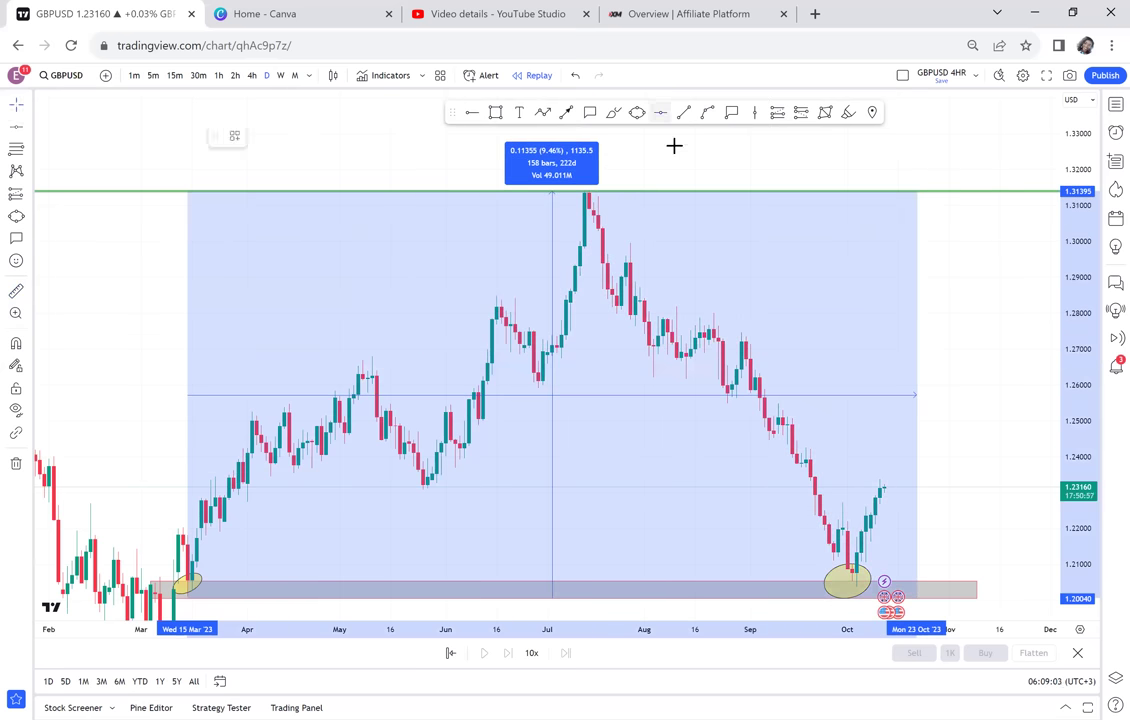
pyautogui.click(694, 397)
pyautogui.moveTo(618, 504); pyautogui.dragTo(676, 320)
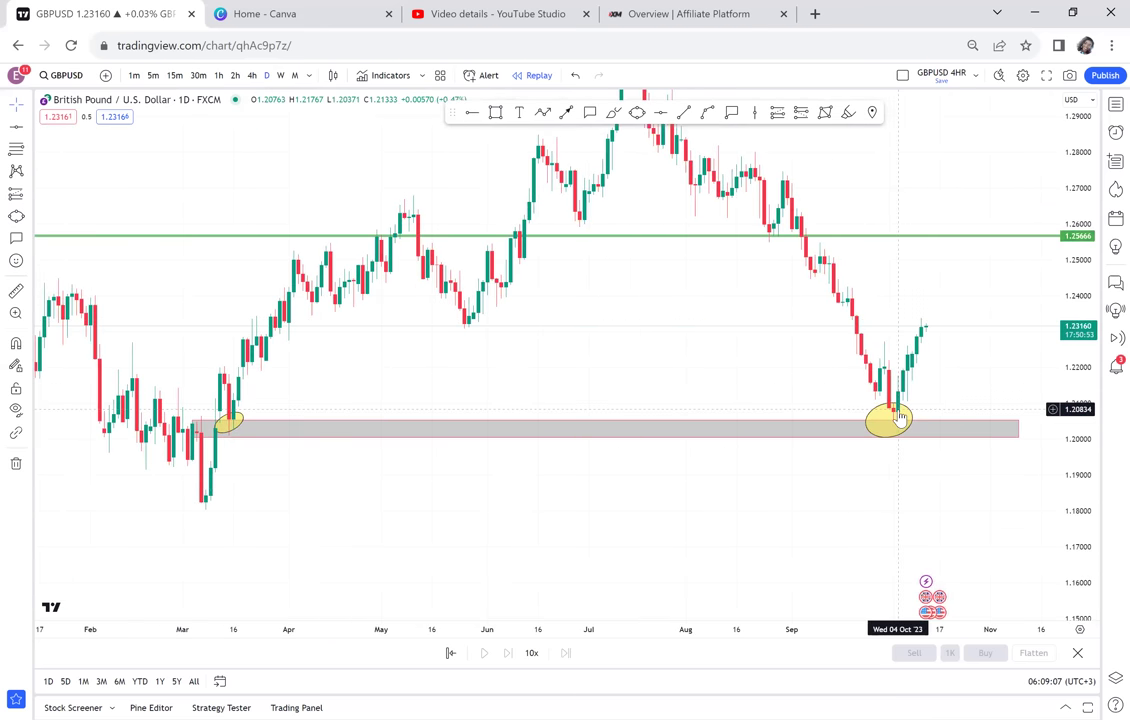
# On the weekly chart, widen the thin March ellipse to cover the touch, then return to daily candles
pyautogui.click(280, 76)
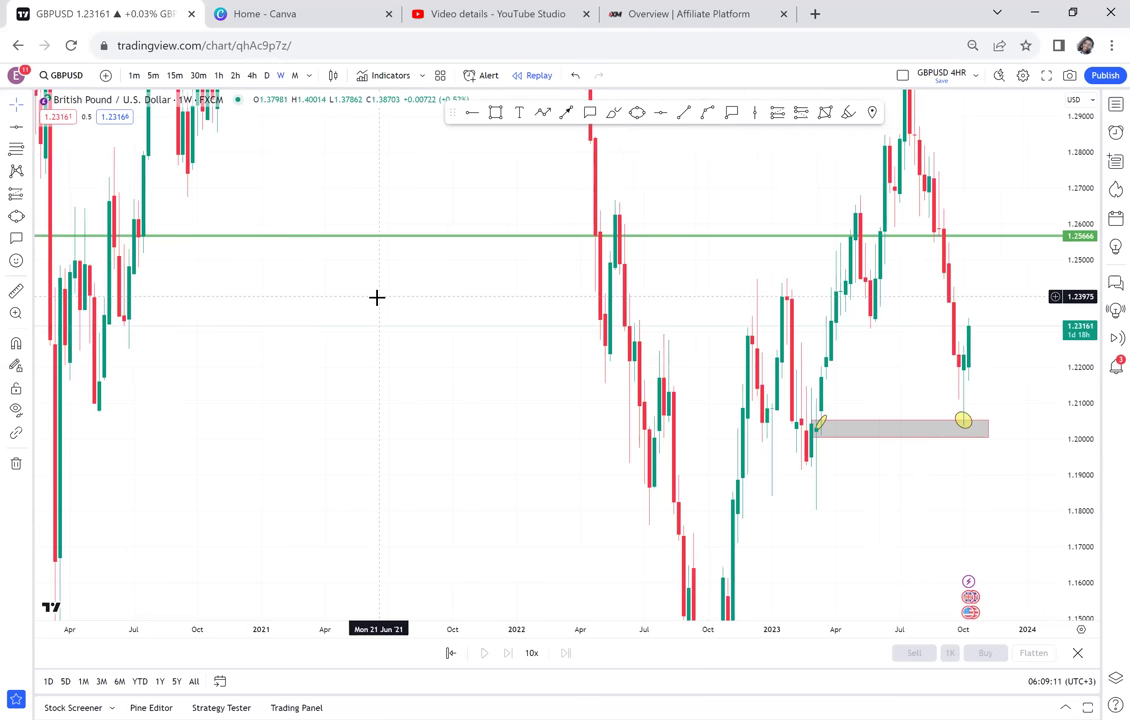
pyautogui.scroll(3, 376, 297)
pyautogui.moveTo(567, 379); pyautogui.dragTo(605, 445)
pyautogui.scroll(3, 573, 384)
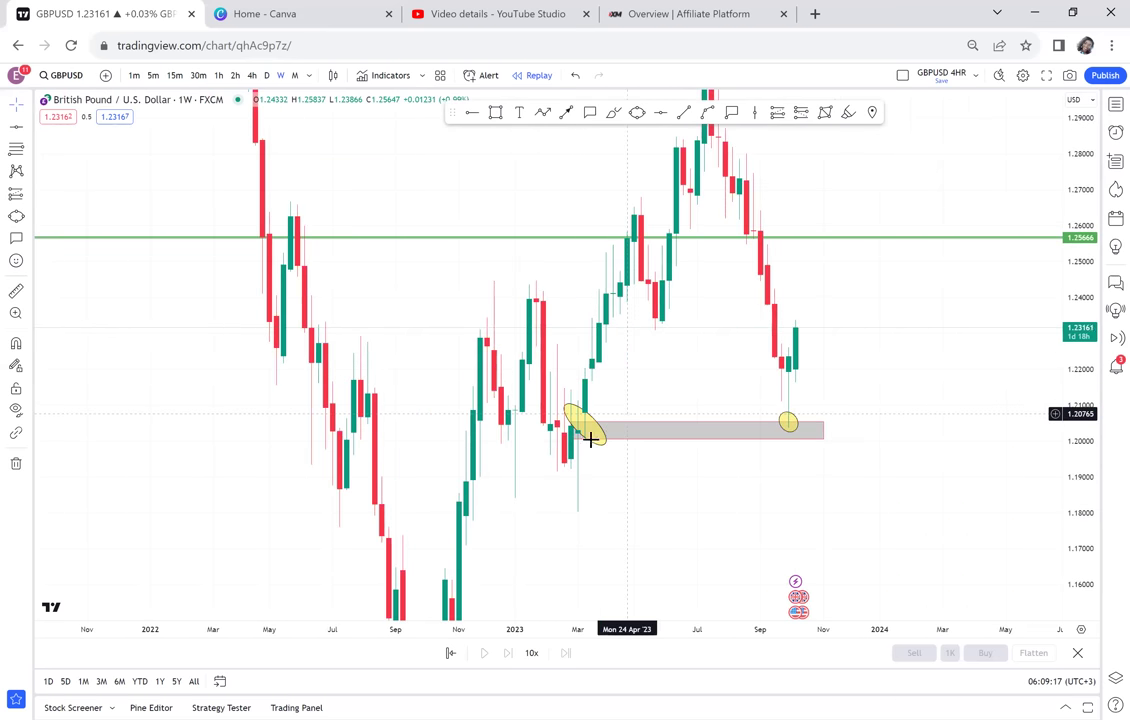
pyautogui.moveTo(580, 437)
pyautogui.mouseDown()
pyautogui.moveTo(565, 450)
pyautogui.moveTo(594, 438)
pyautogui.mouseUp()
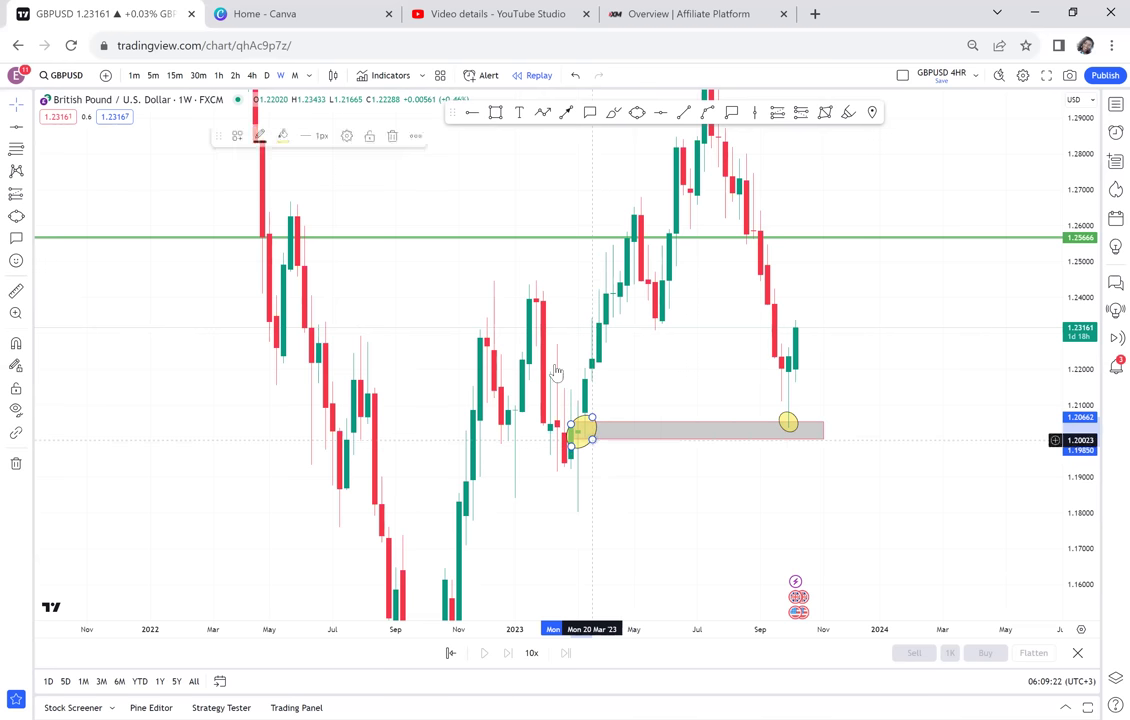
pyautogui.click(270, 77)
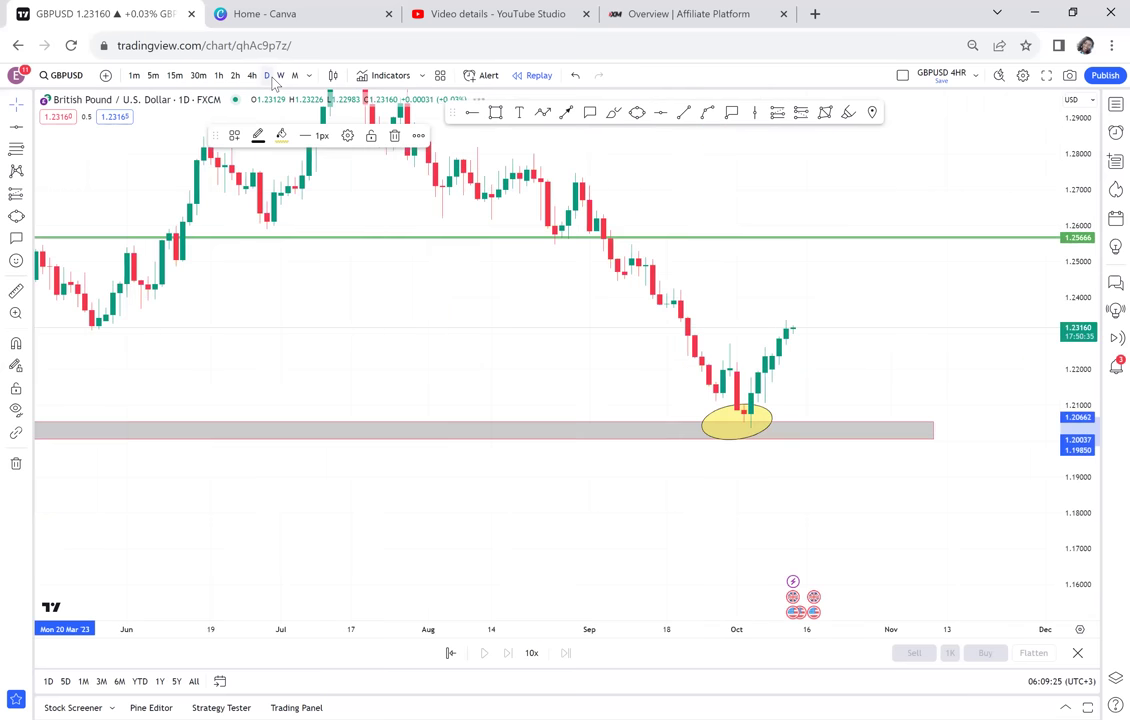
pyautogui.scroll(-5, 355, 270)
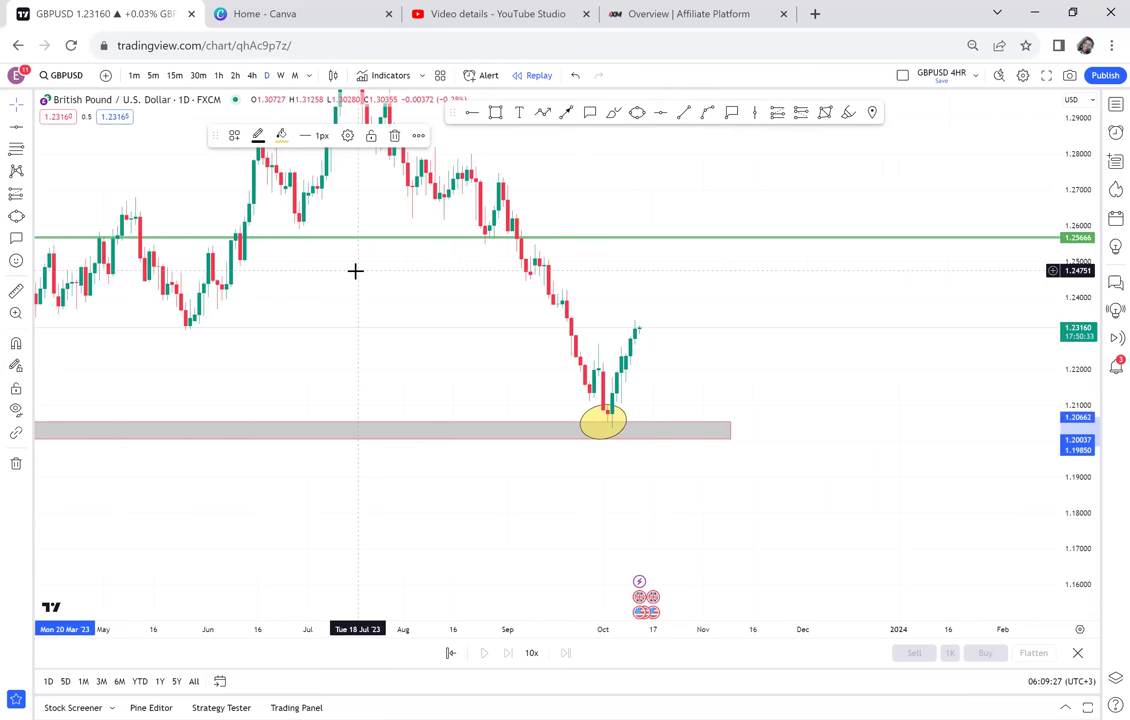
pyautogui.moveTo(462, 255); pyautogui.dragTo(529, 295)
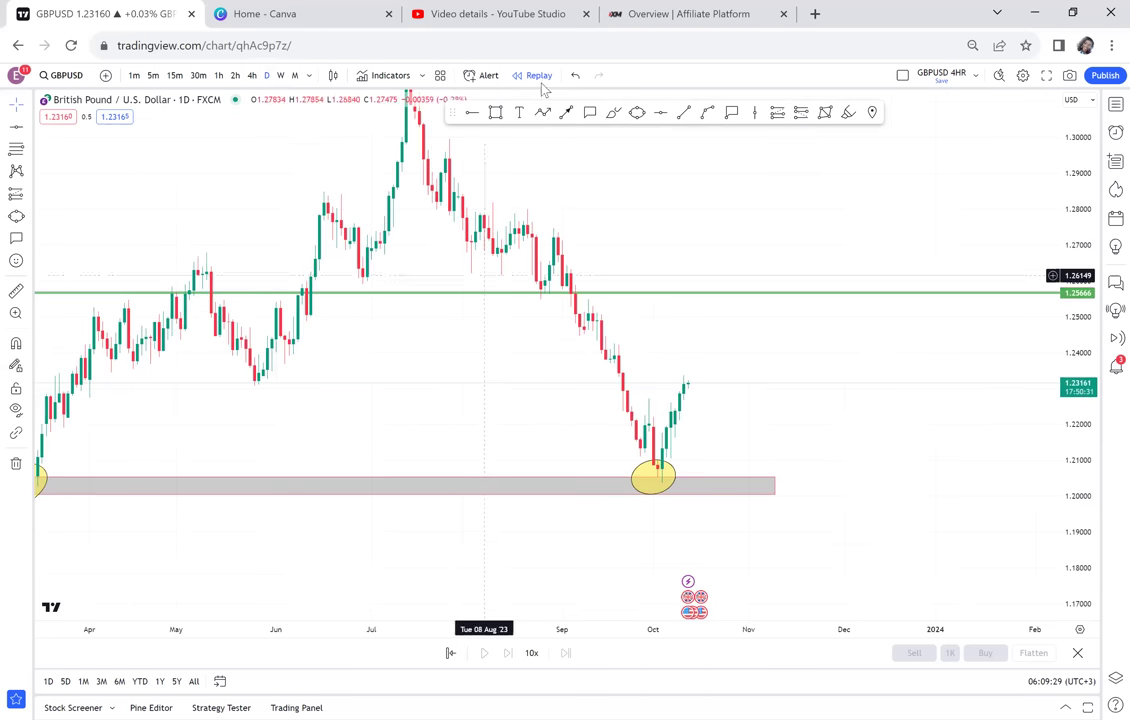
# Draw a black arrow rising to the green target line and measure its upside with the ruler
pyautogui.click(566, 113)
pyautogui.moveTo(719, 384)
pyautogui.mouseDown()
pyautogui.moveTo(749, 310)
pyautogui.moveTo(742, 296)
pyautogui.mouseUp()
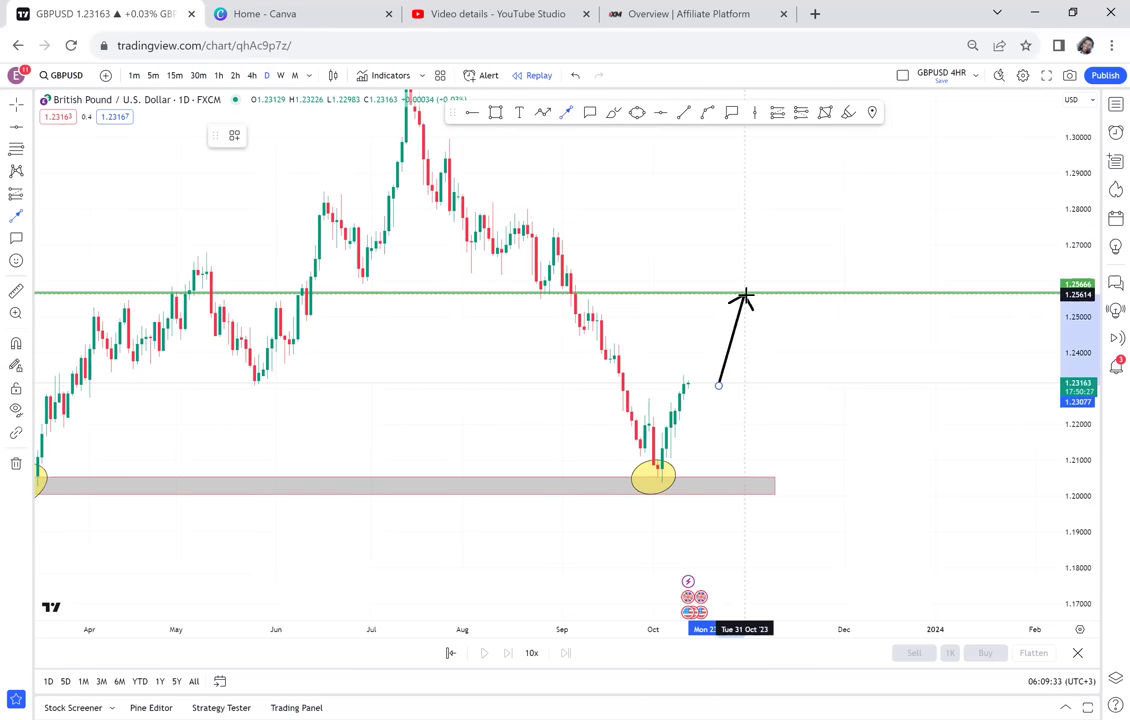
pyautogui.click(16, 290)
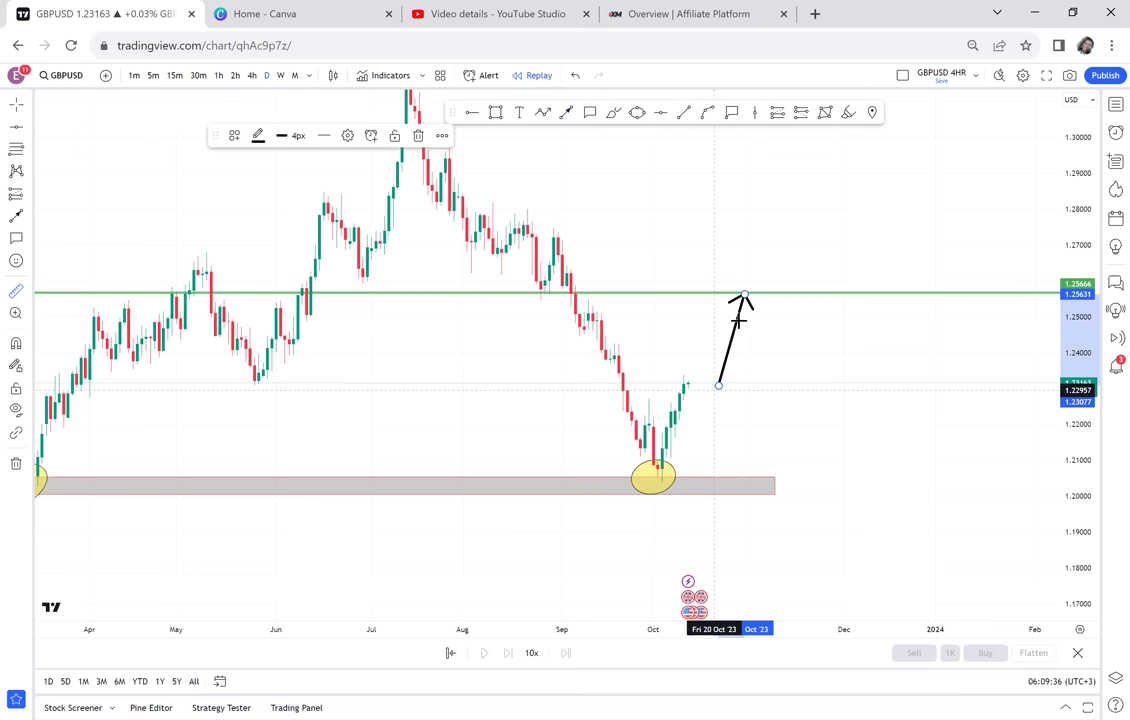
pyautogui.click(718, 383)
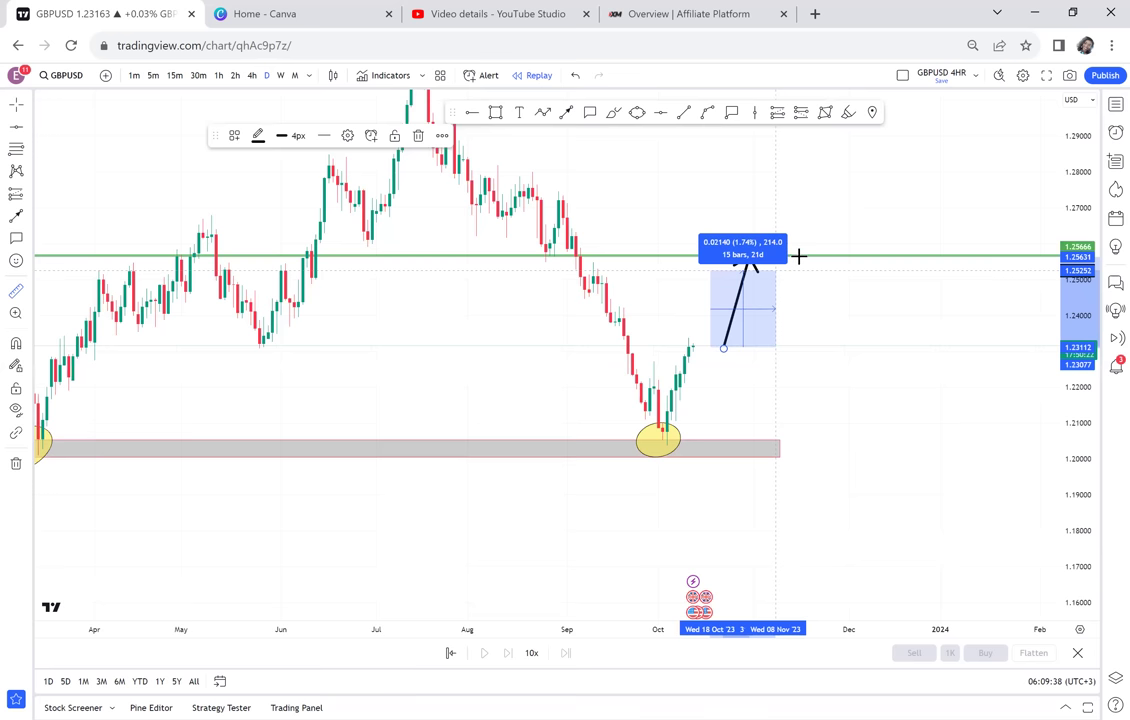
pyautogui.click(798, 257)
pyautogui.click(814, 311)
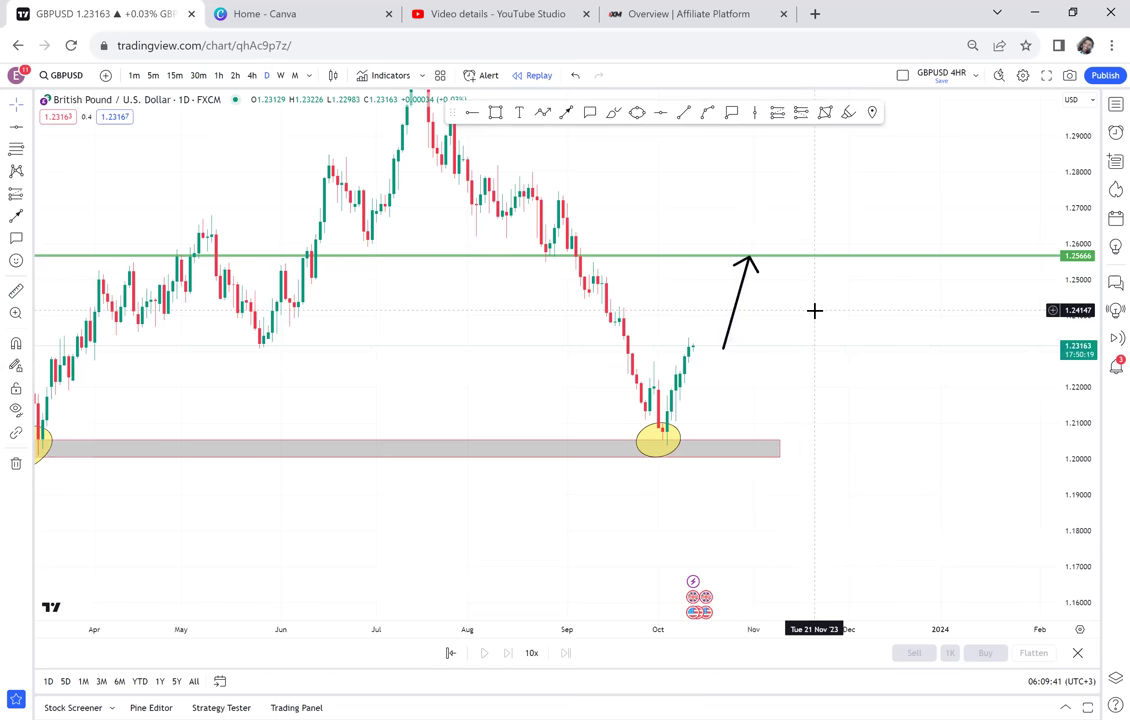
pyautogui.scroll(3, 1004, 358)
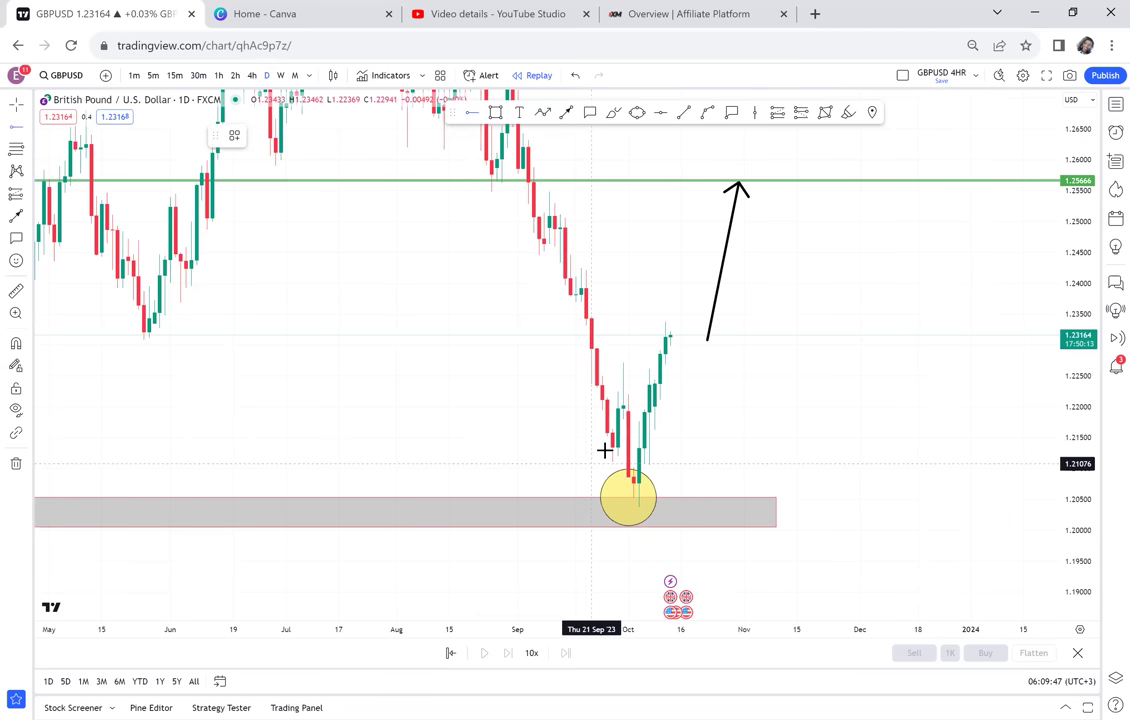
# Add a black horizontal level near 1.21317 above the October low with Alt+H and measure to the green line
pyautogui.hotkey('alt', 'h')
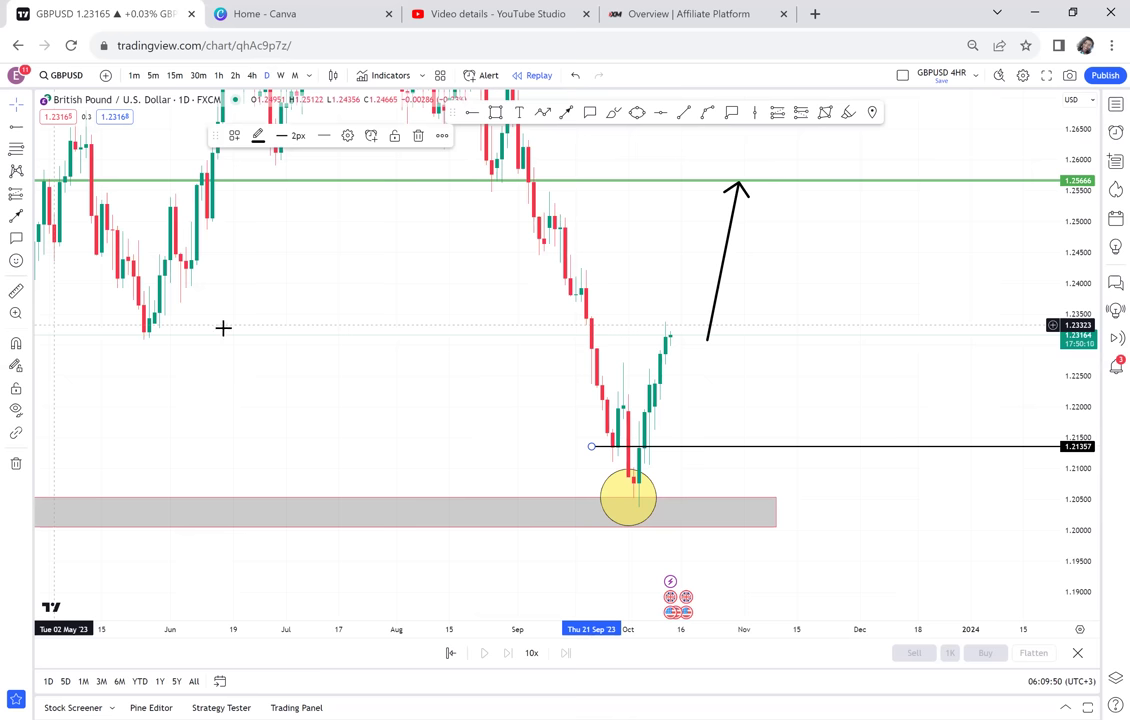
pyautogui.click(641, 447)
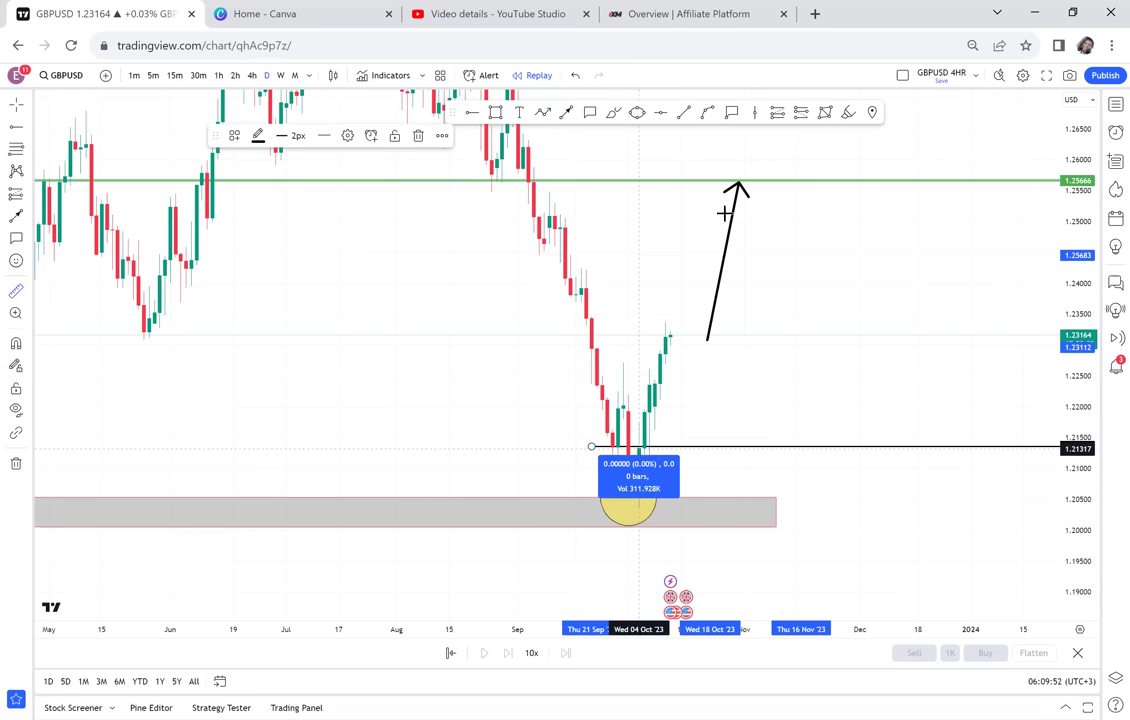
pyautogui.click(738, 178)
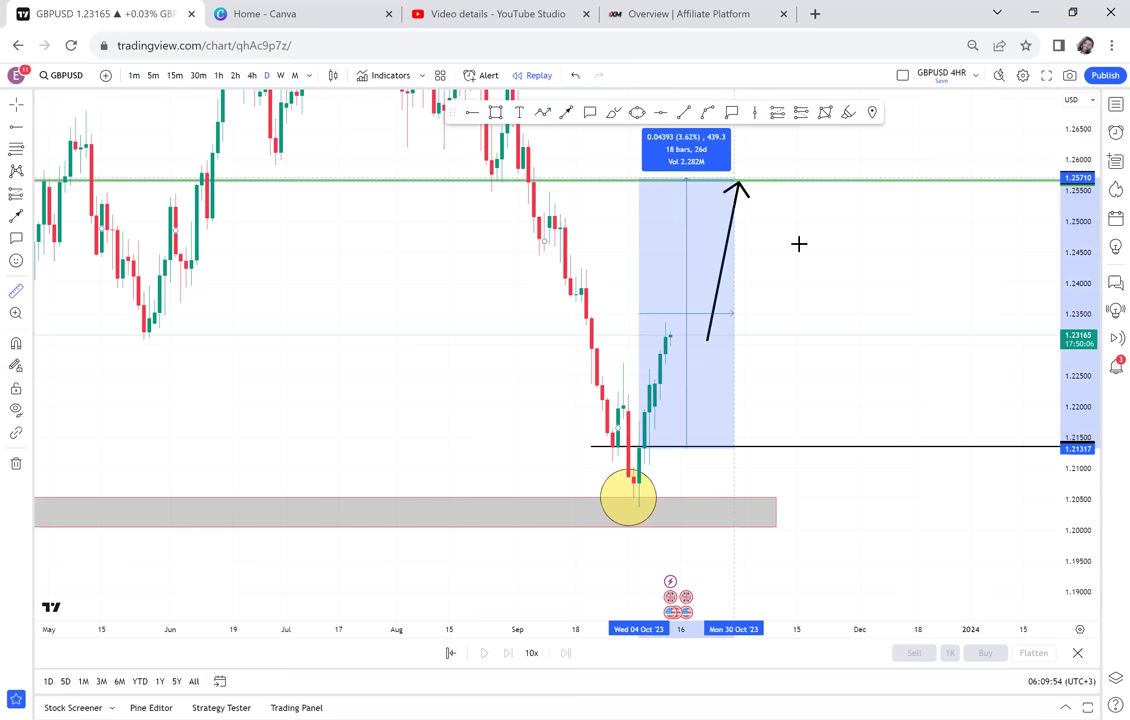
pyautogui.click(798, 243)
# Drag the black horizontal level up to 1.22721, just below the latest candles, and deselect it
pyautogui.moveTo(592, 452); pyautogui.dragTo(508, 365)
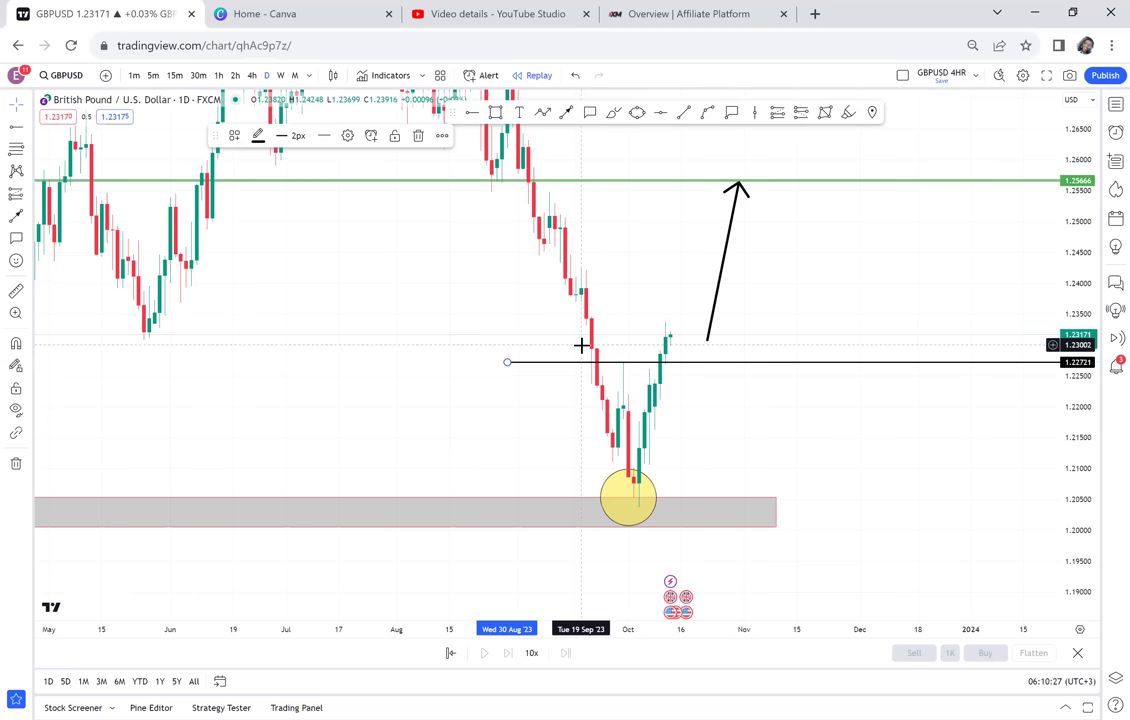
pyautogui.scroll(-3, 583, 341)
pyautogui.click(356, 398)
pyautogui.hscroll(-5, 600, 410)
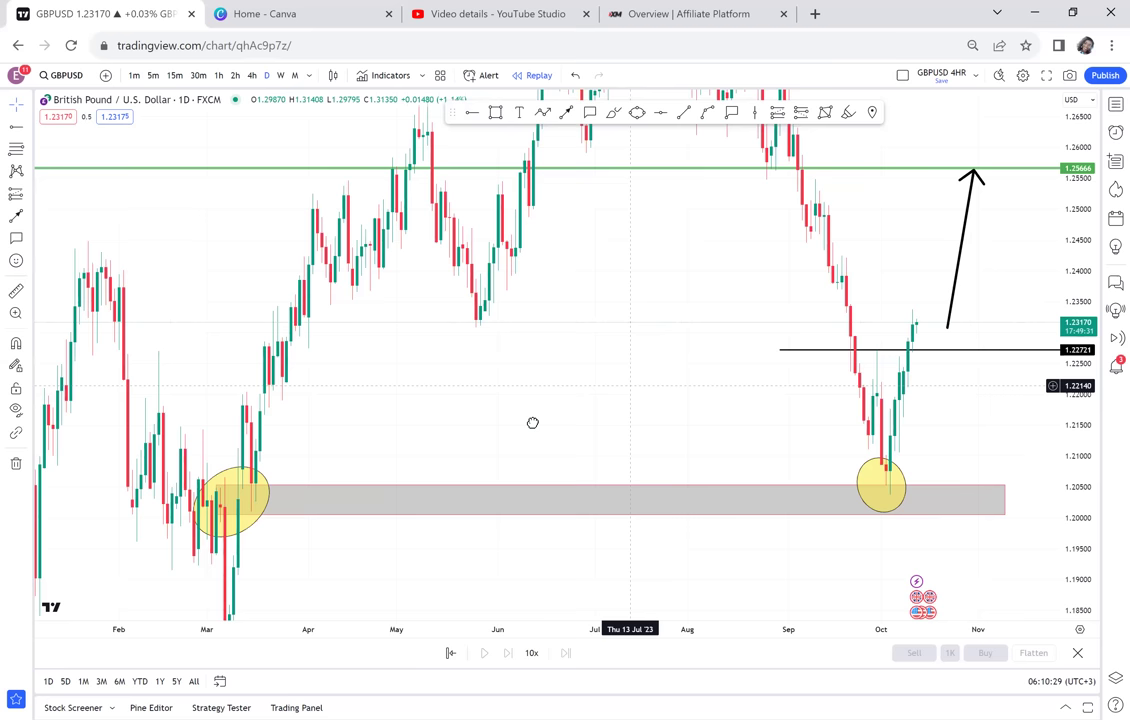